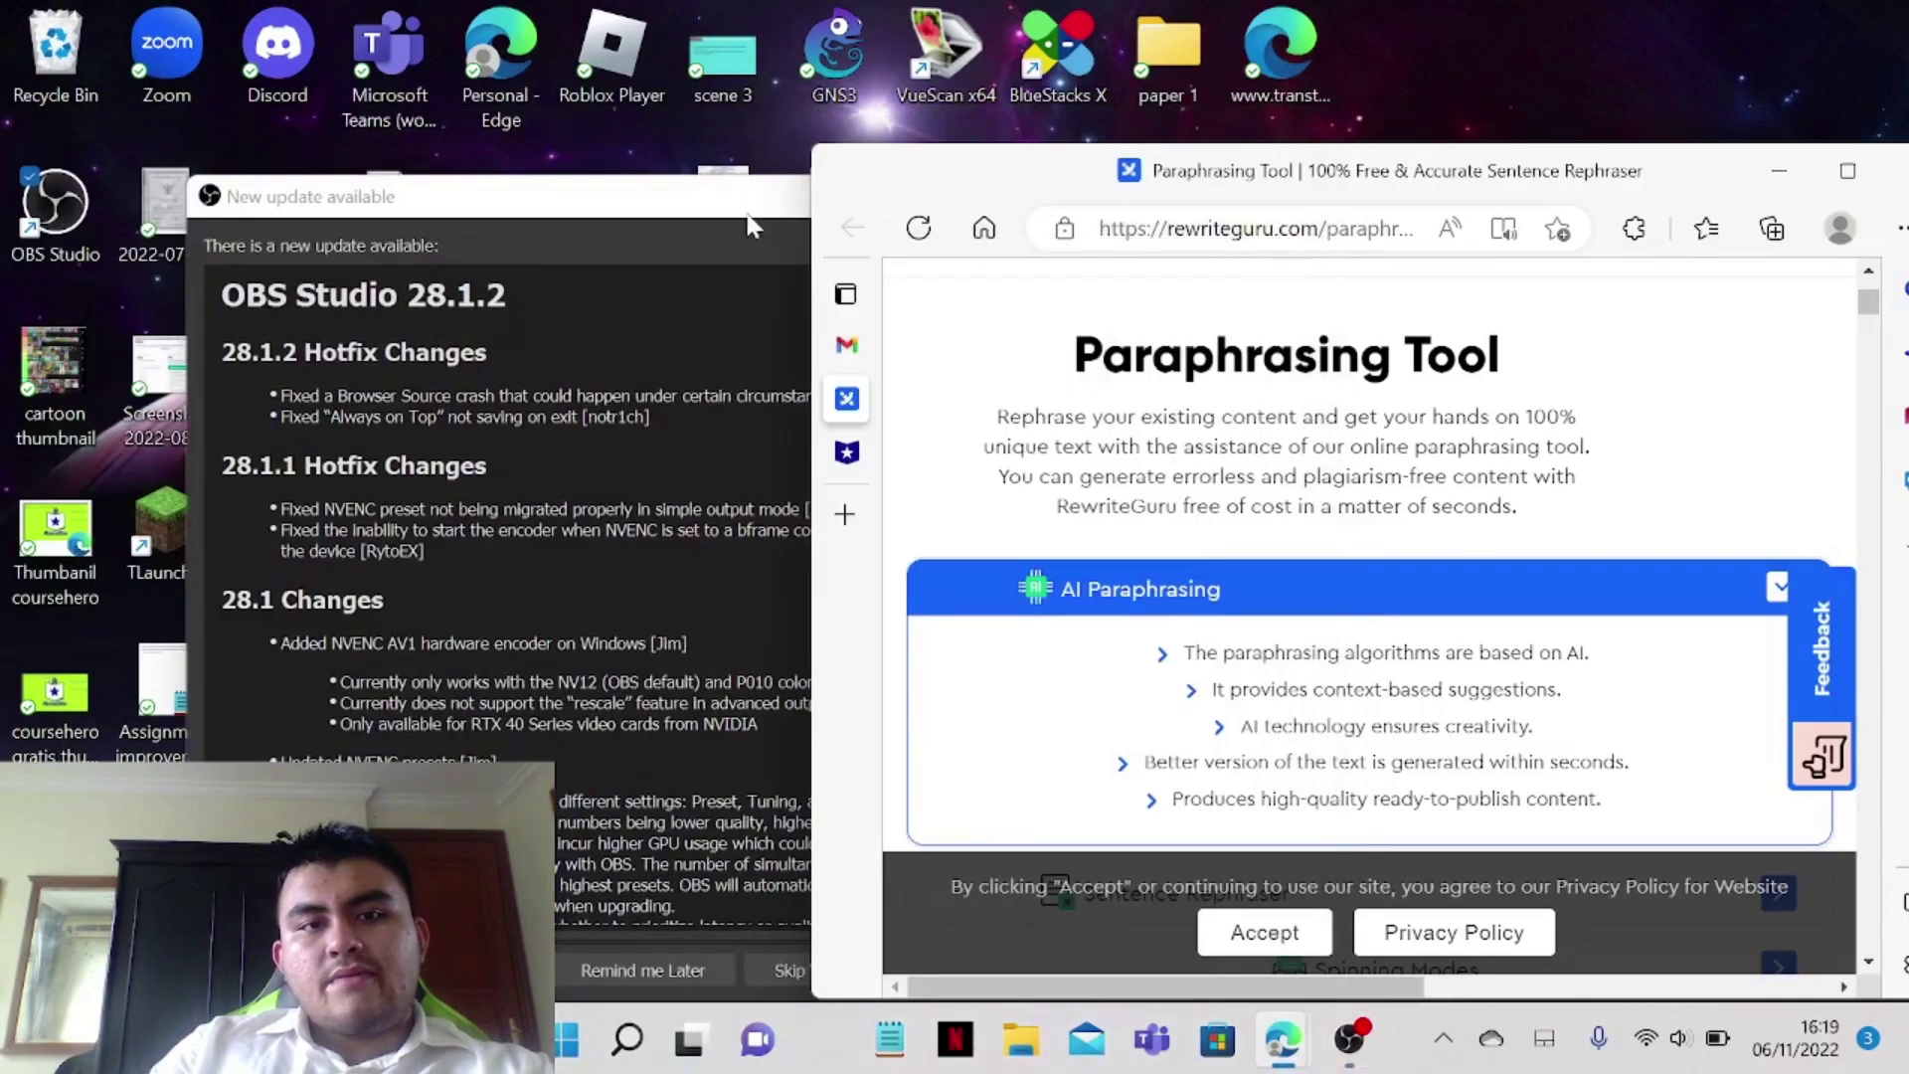
Dismiss the OBS update notice, maximize Edge, and accept RewriteGuru's cookie banner
click(751, 227)
click(1074, 195)
drag(994, 171, 933, 2)
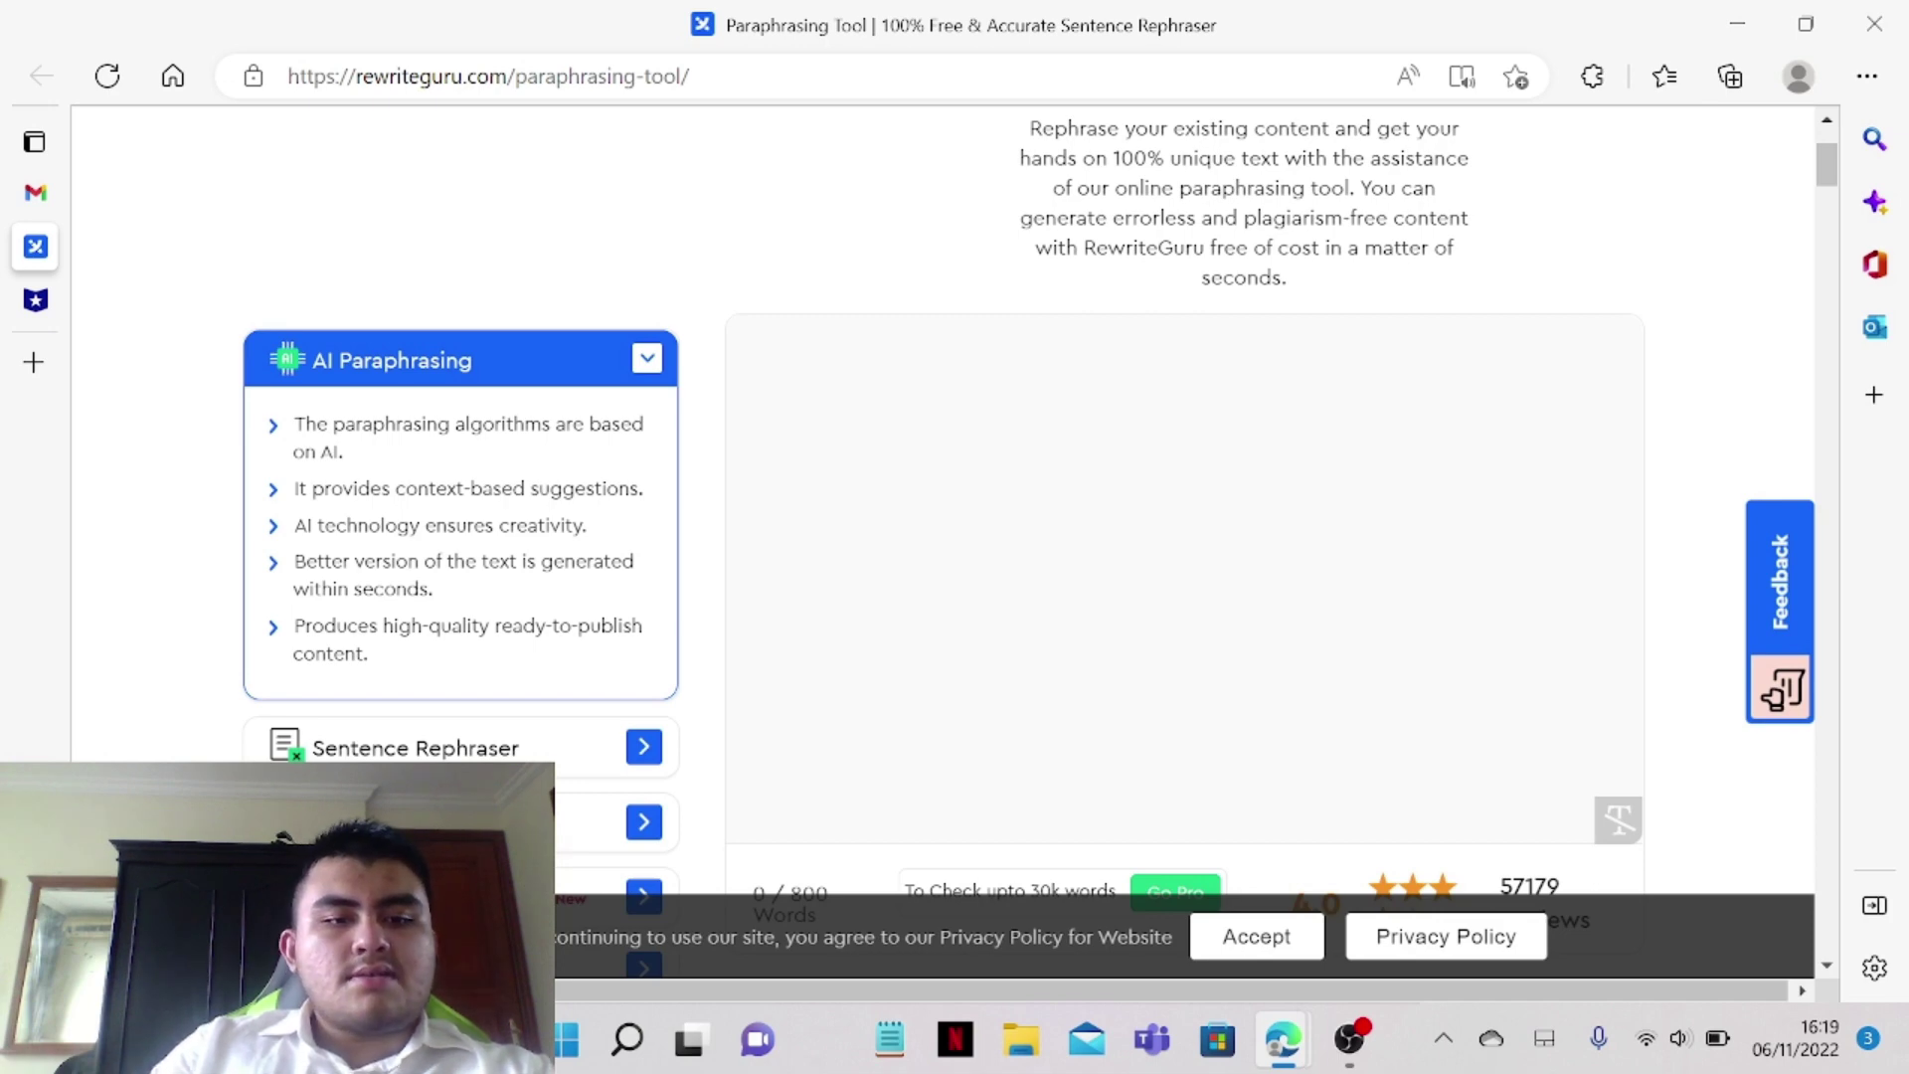
click(1258, 939)
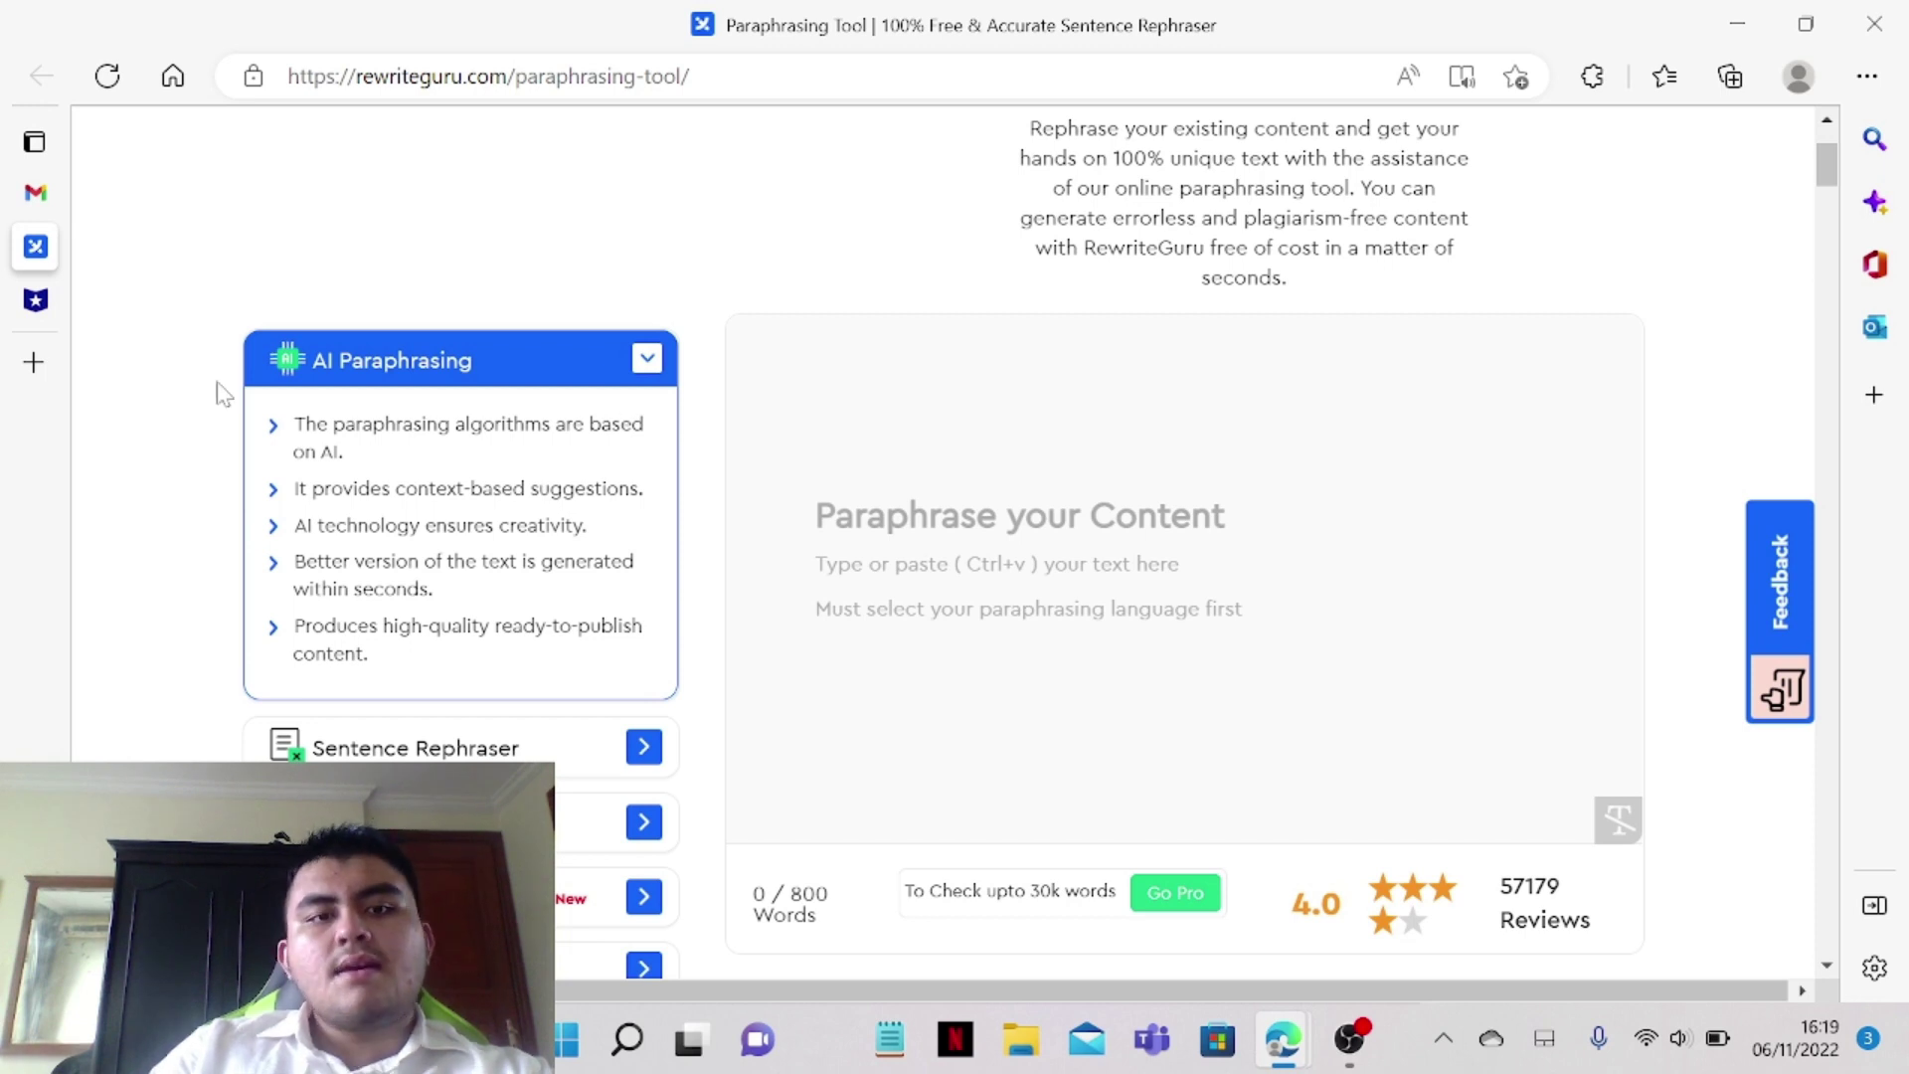
mouse_move(35, 388)
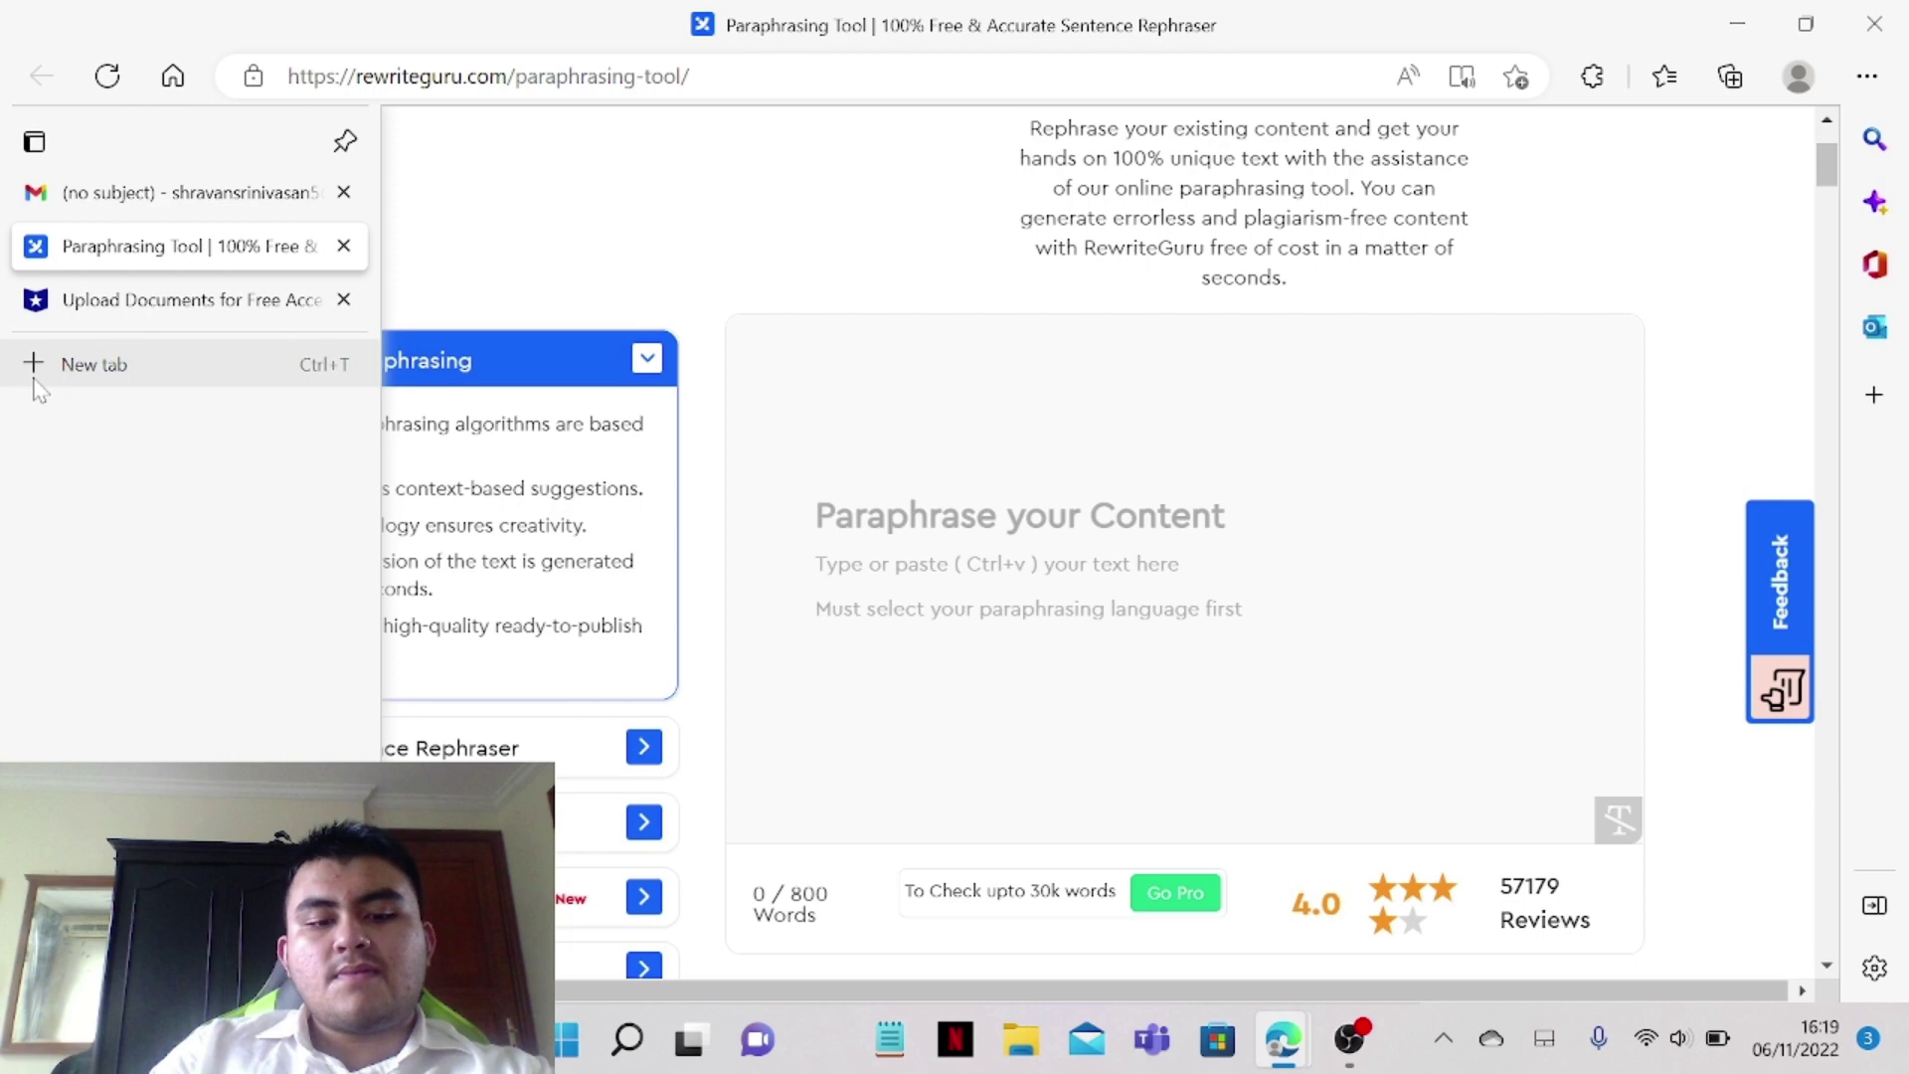
click(35, 386)
text(www)
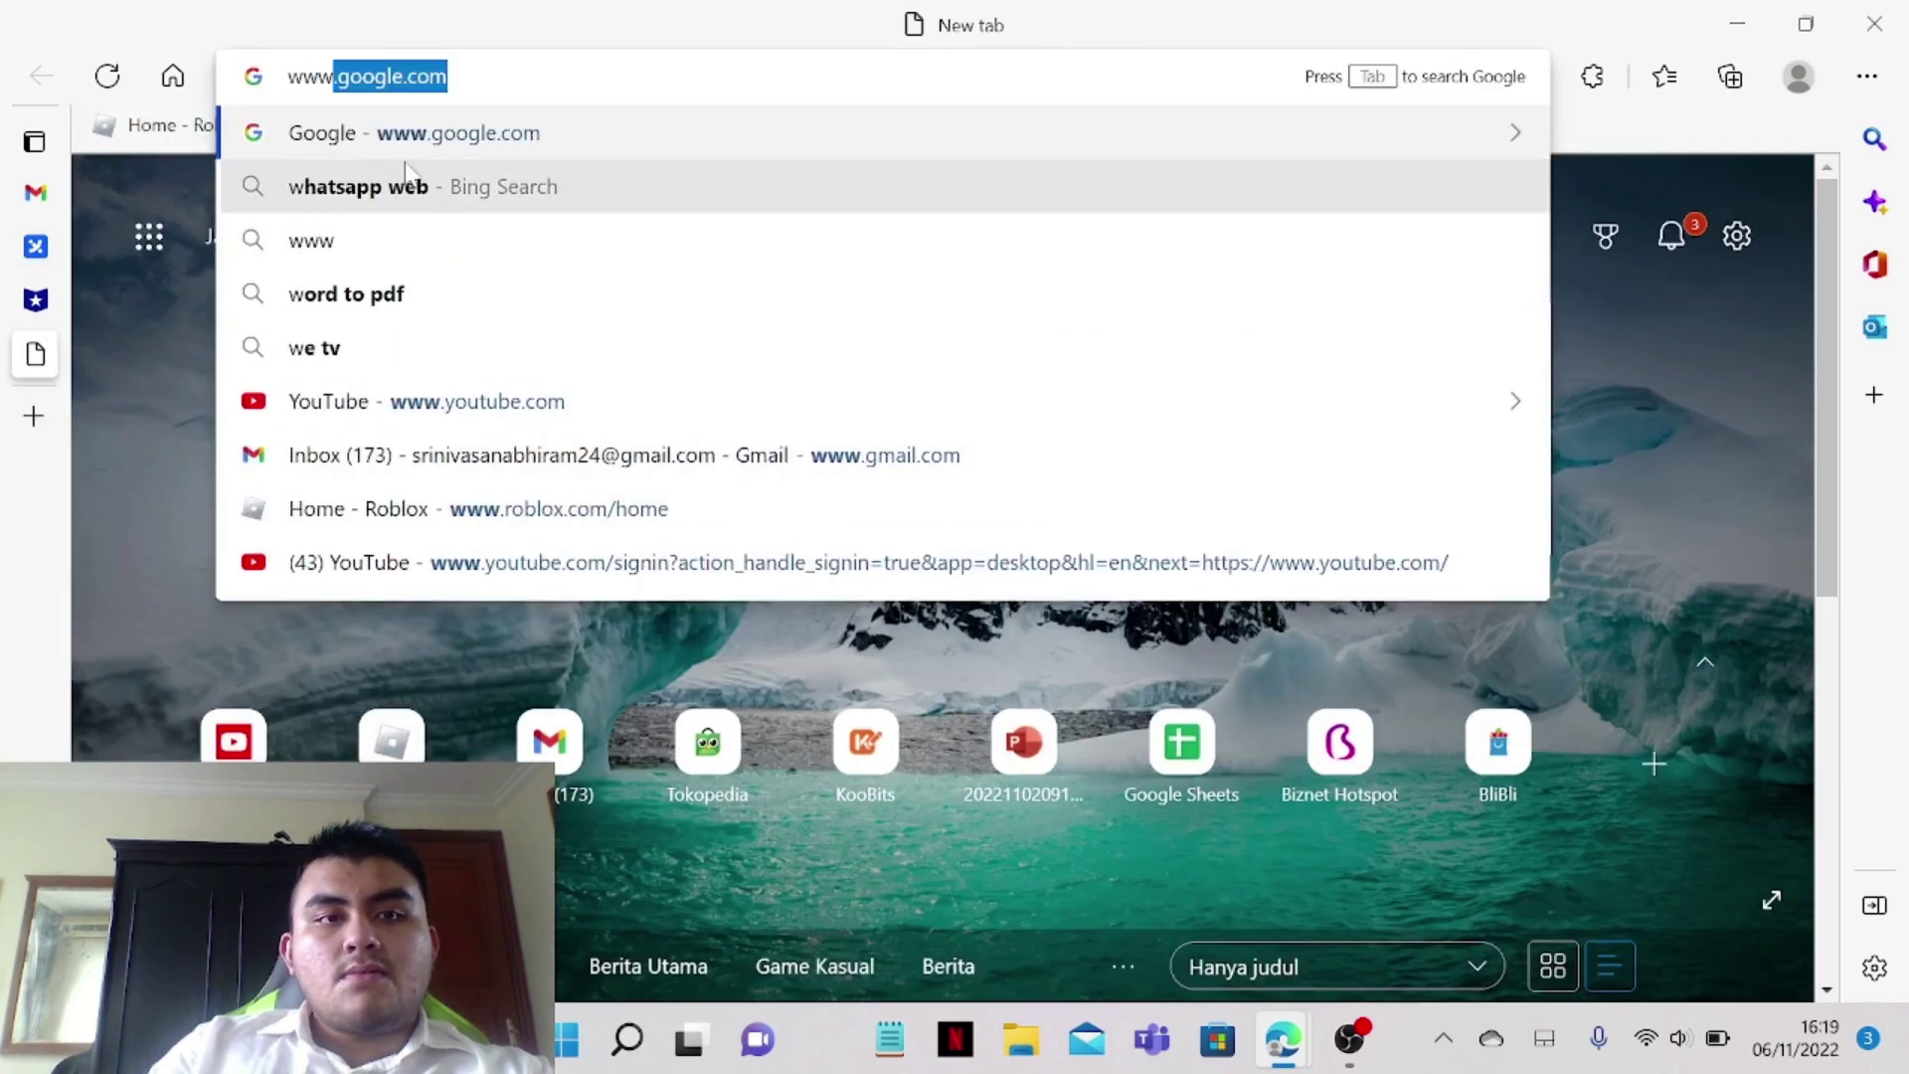
key(Return)
Look over the RewriteGuru paraphrasing tool page
click(34, 251)
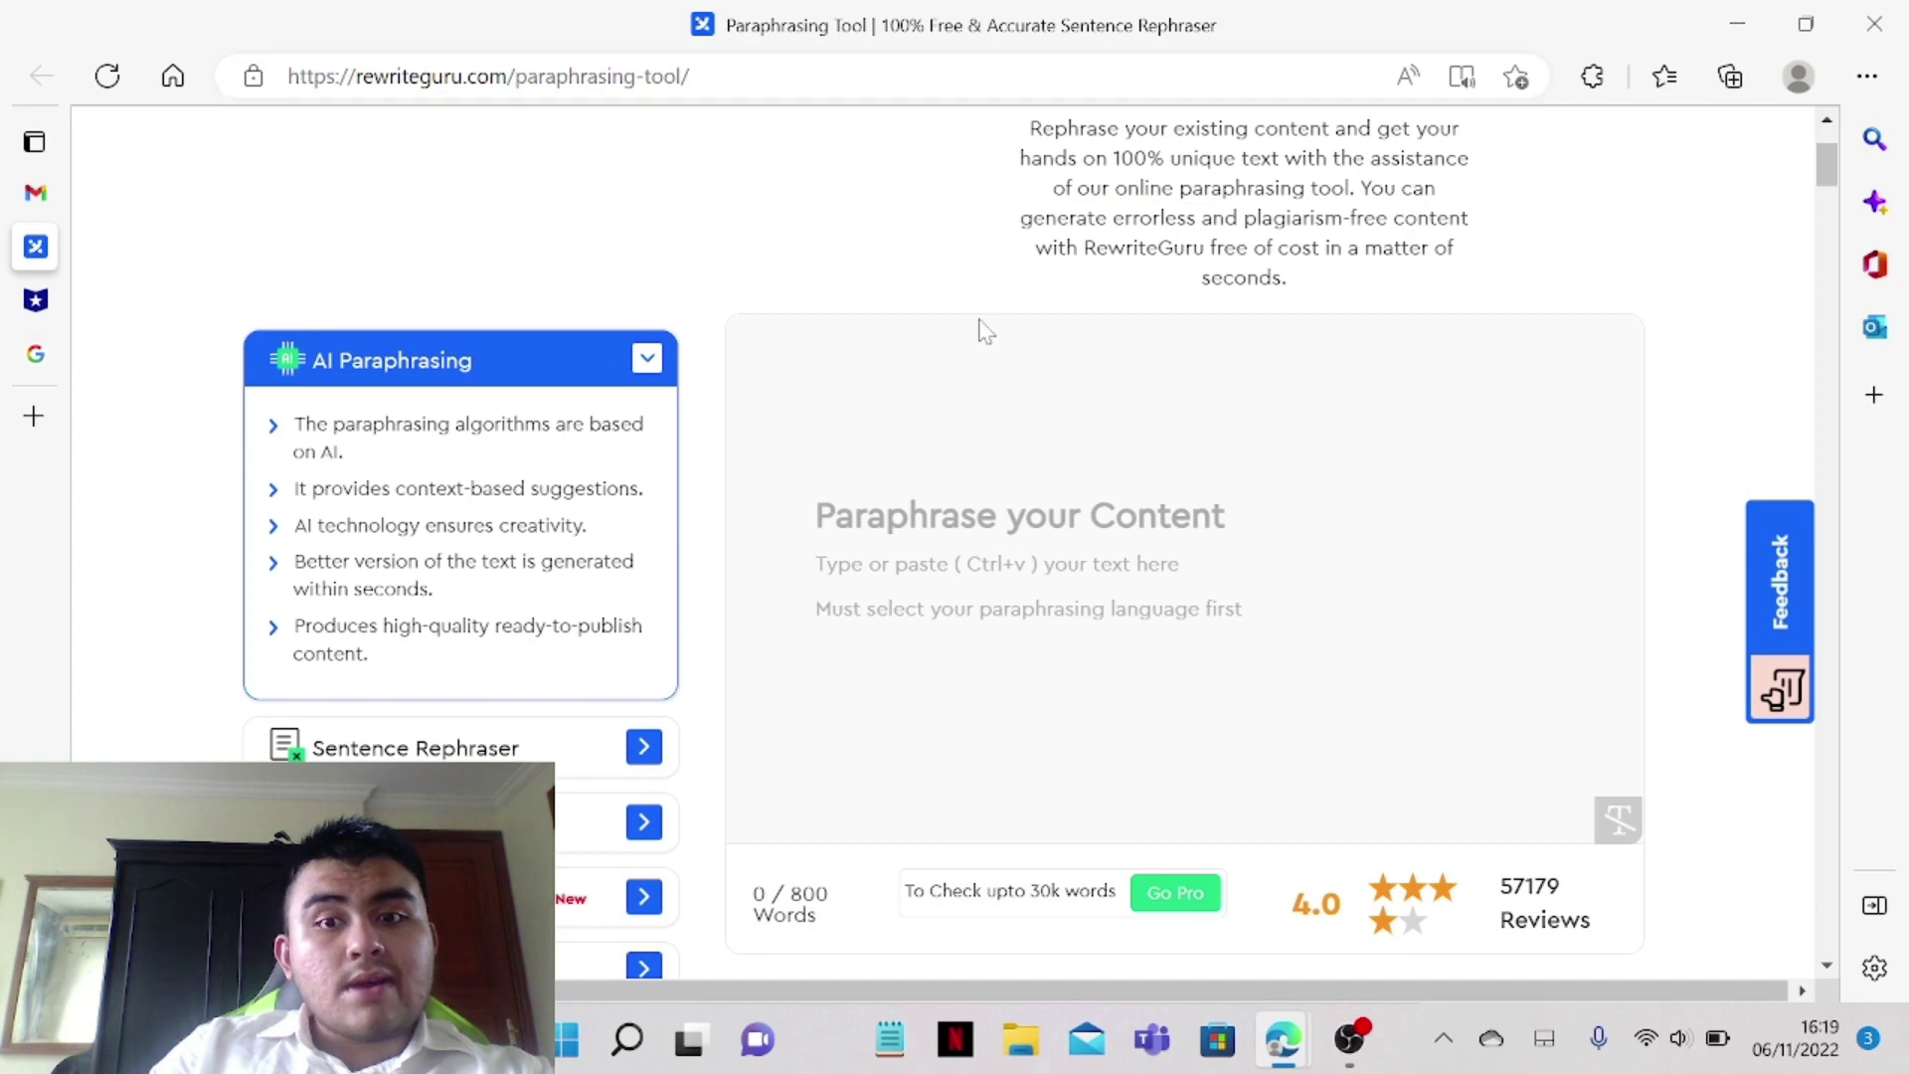
scroll(1039, 415, down, 3)
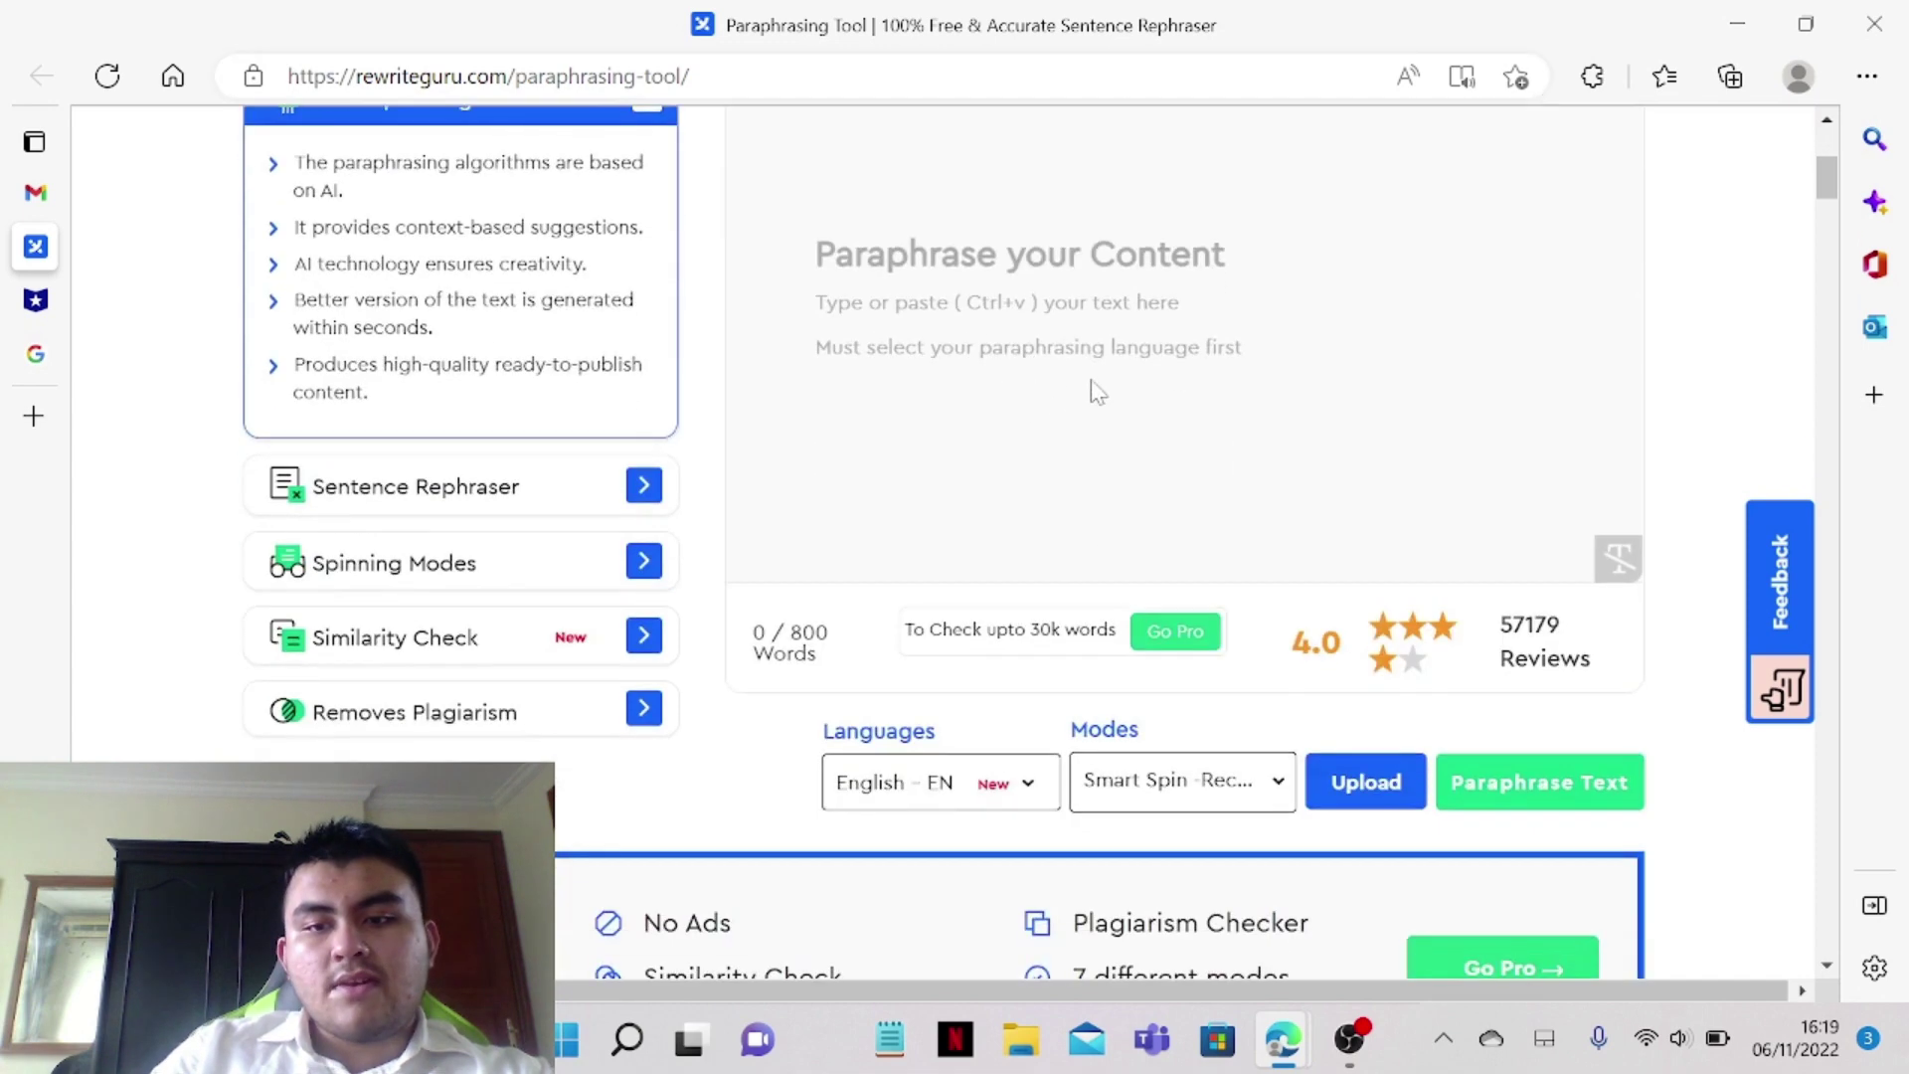
scroll(1097, 391, down, 3)
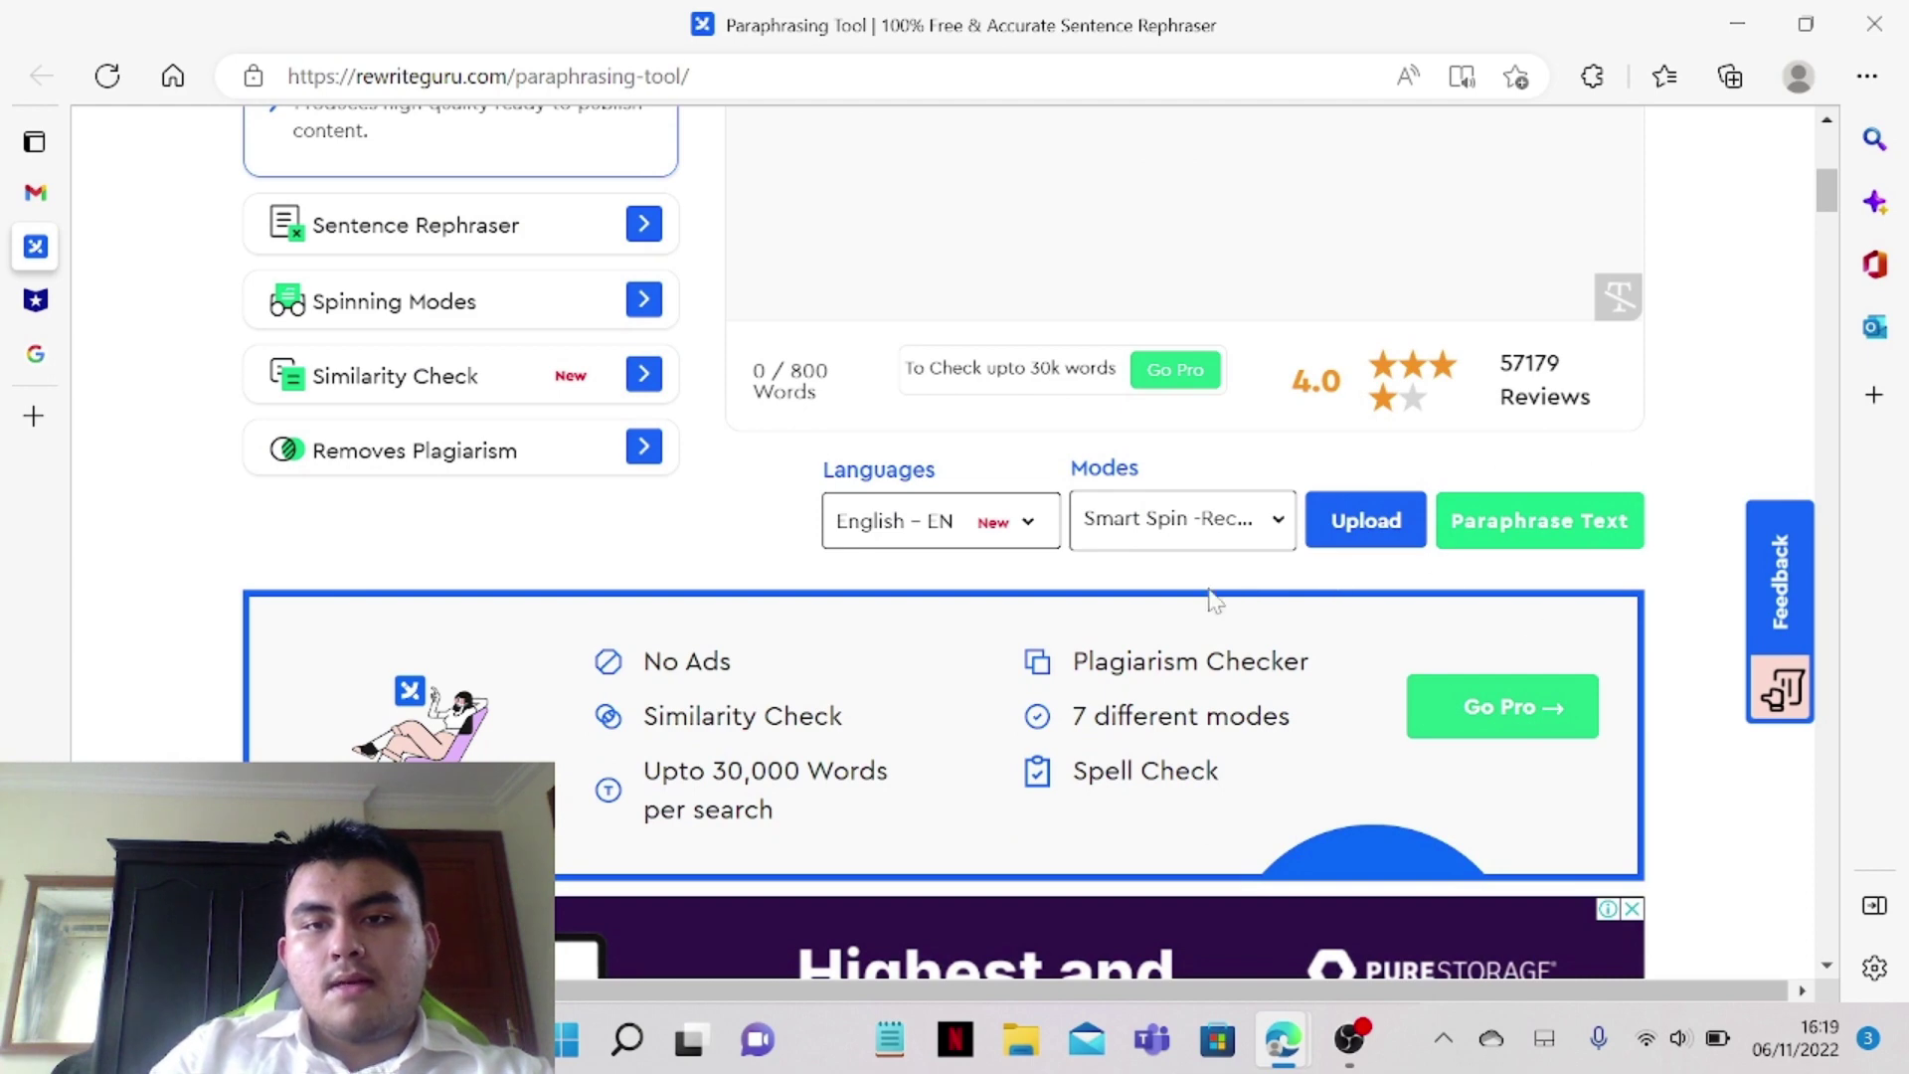
scroll(1213, 600, up, 6)
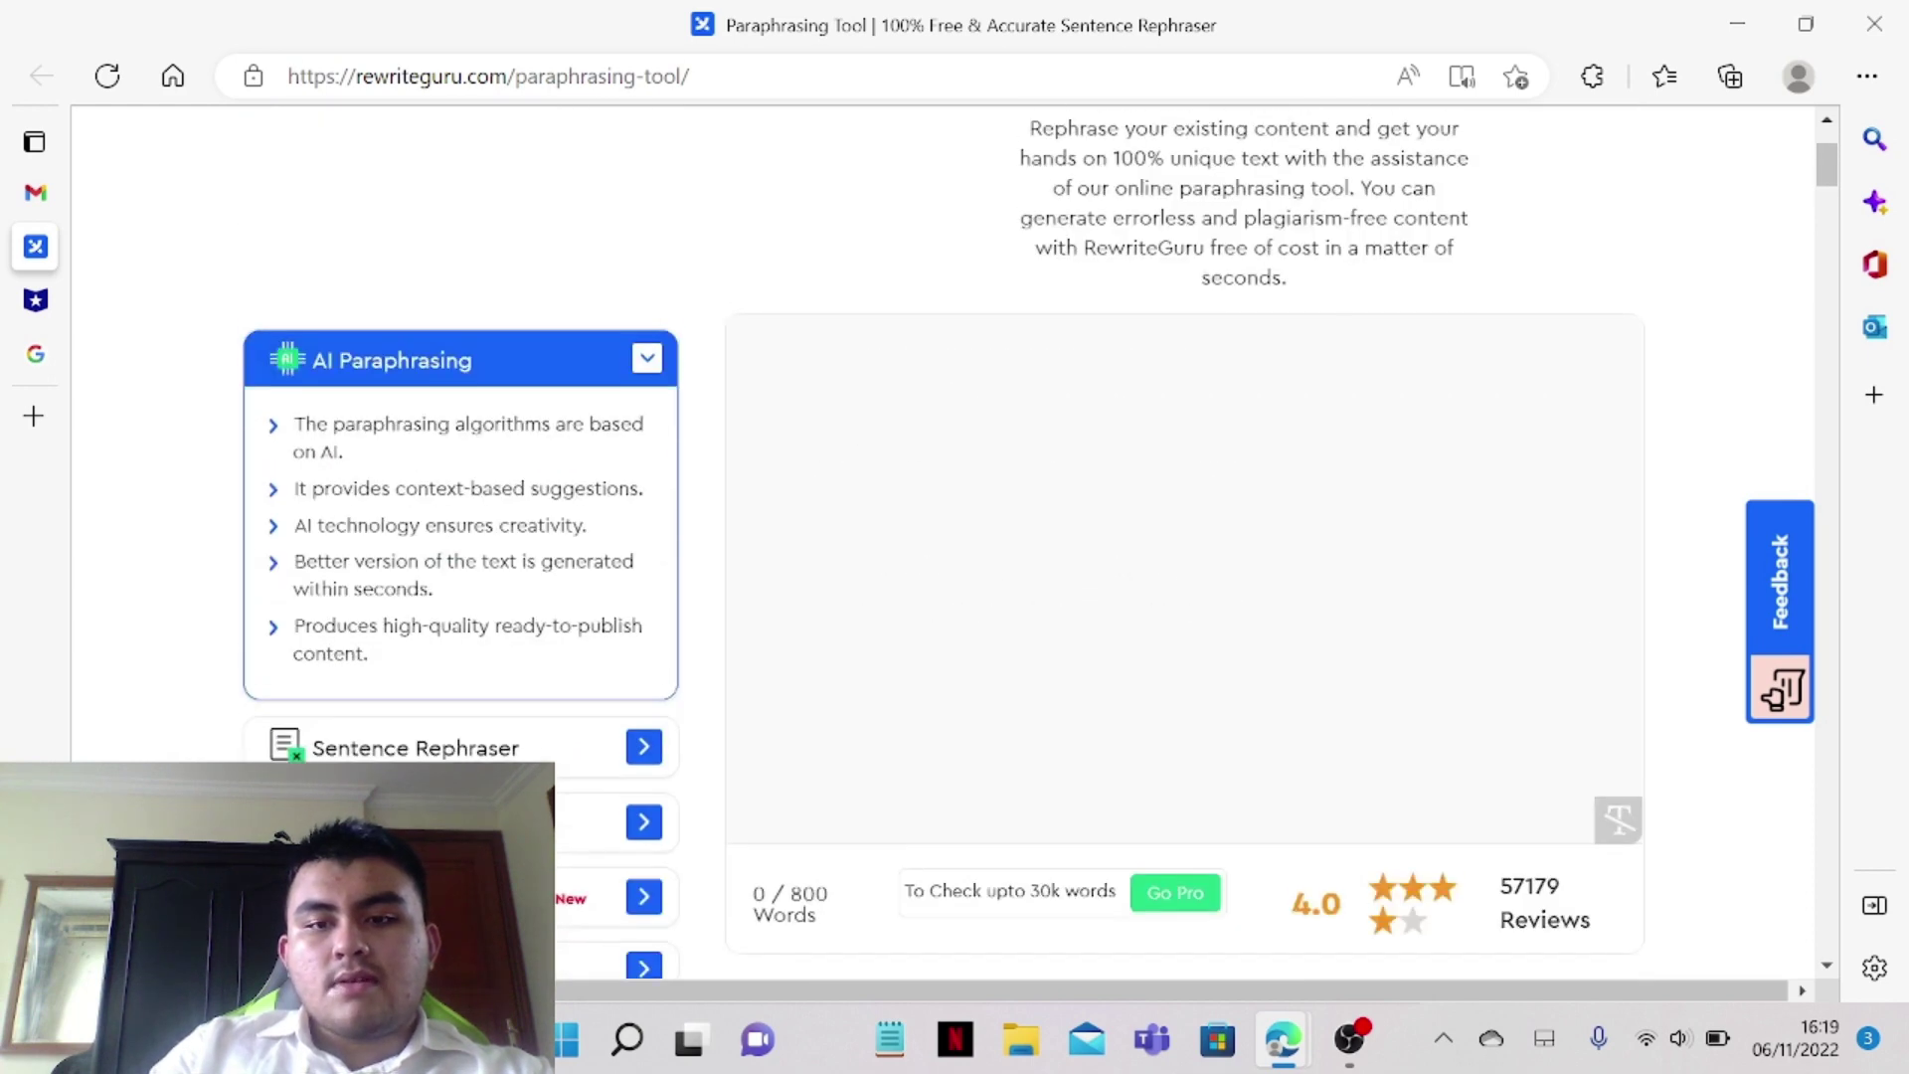
scroll(1039, 543, down, 3)
drag(765, 633, 832, 661)
double_click(831, 661)
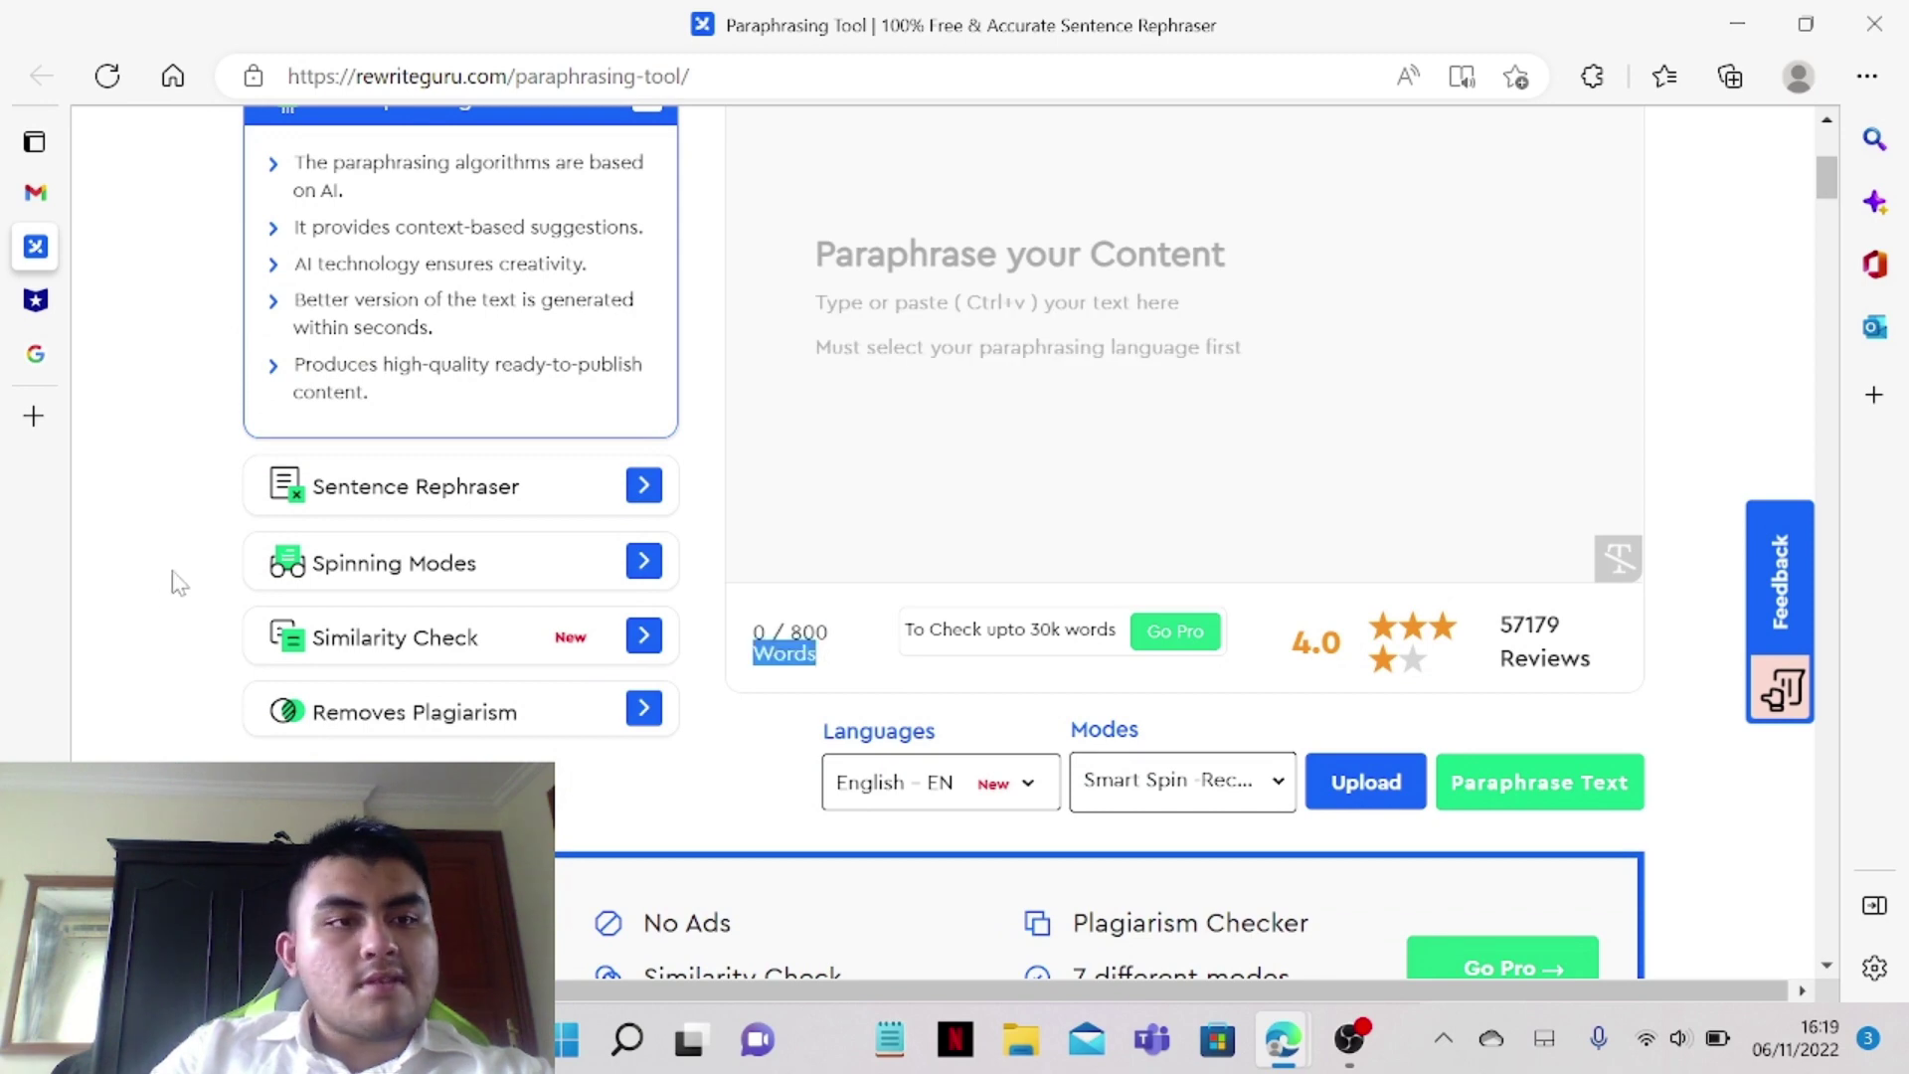
Search Google for 'drink' and scroll down to the Wikipedia result
click(36, 353)
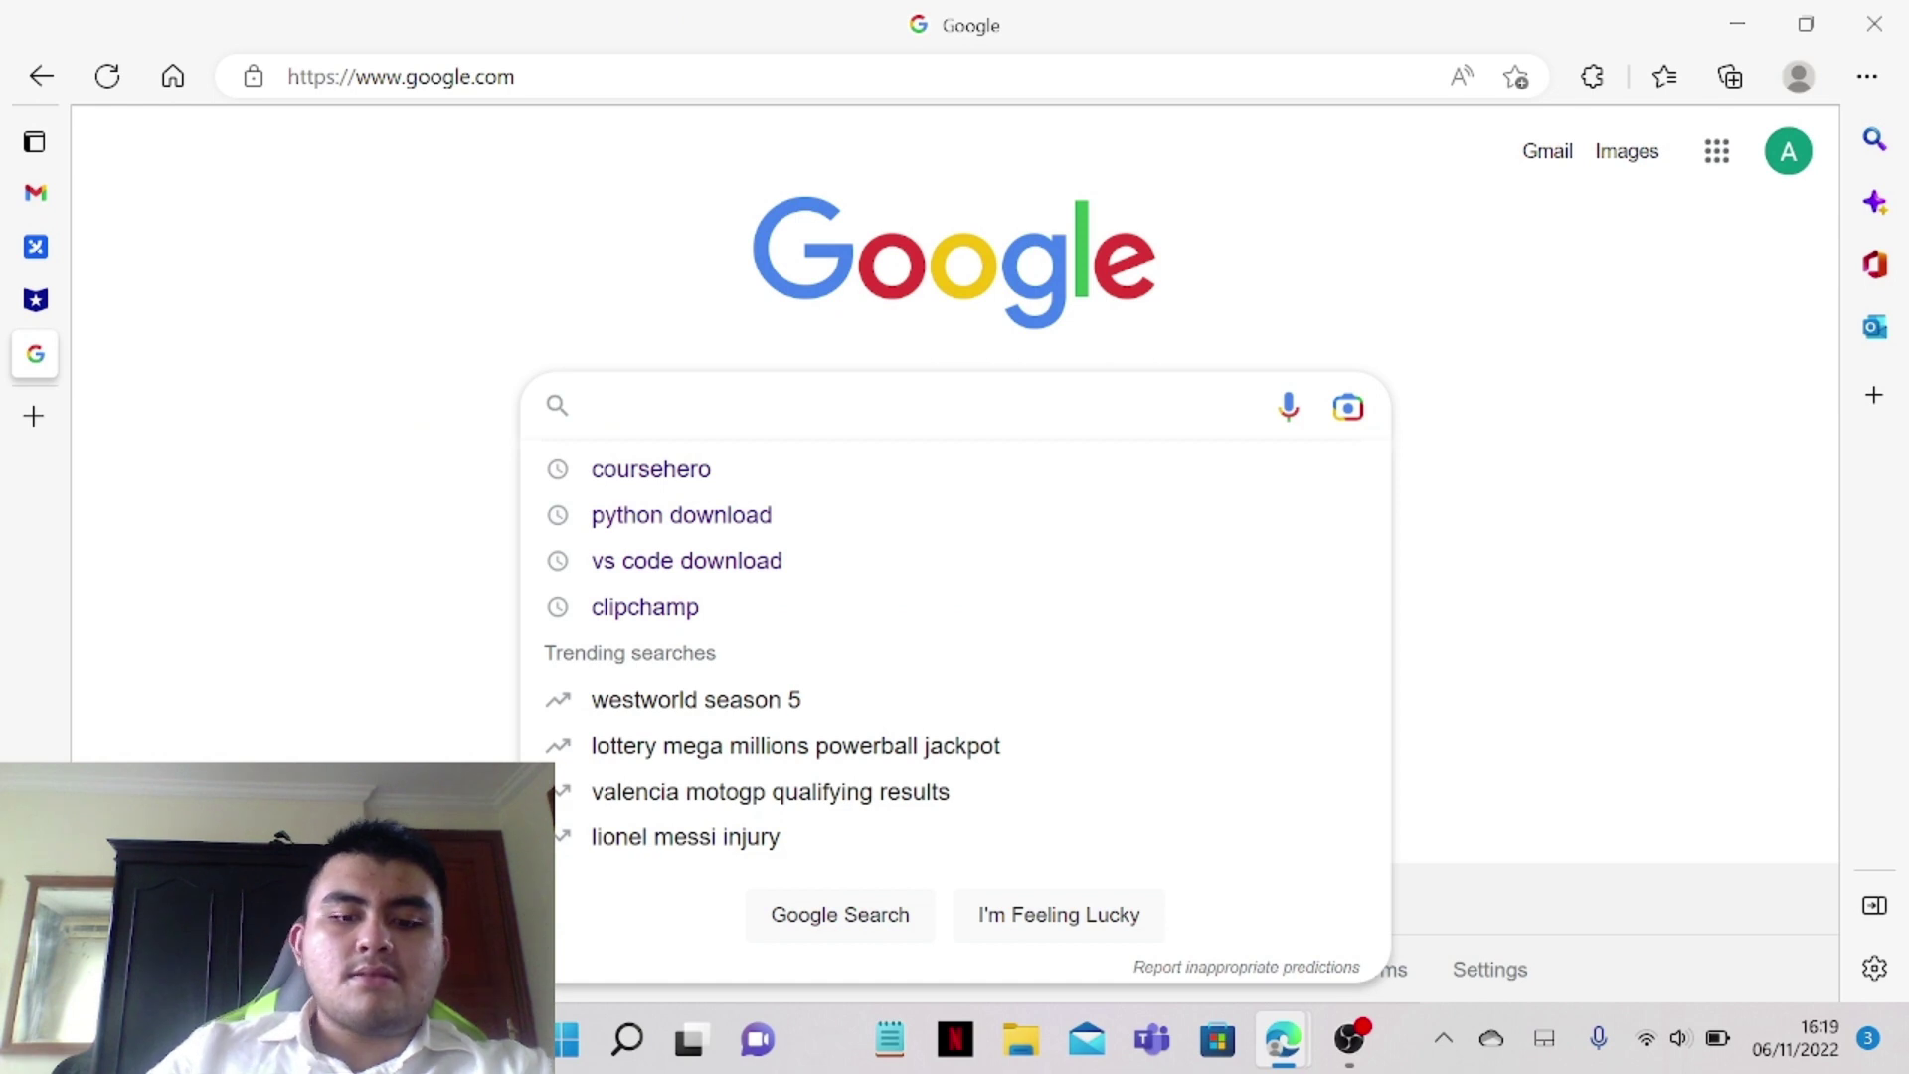
text(drink)
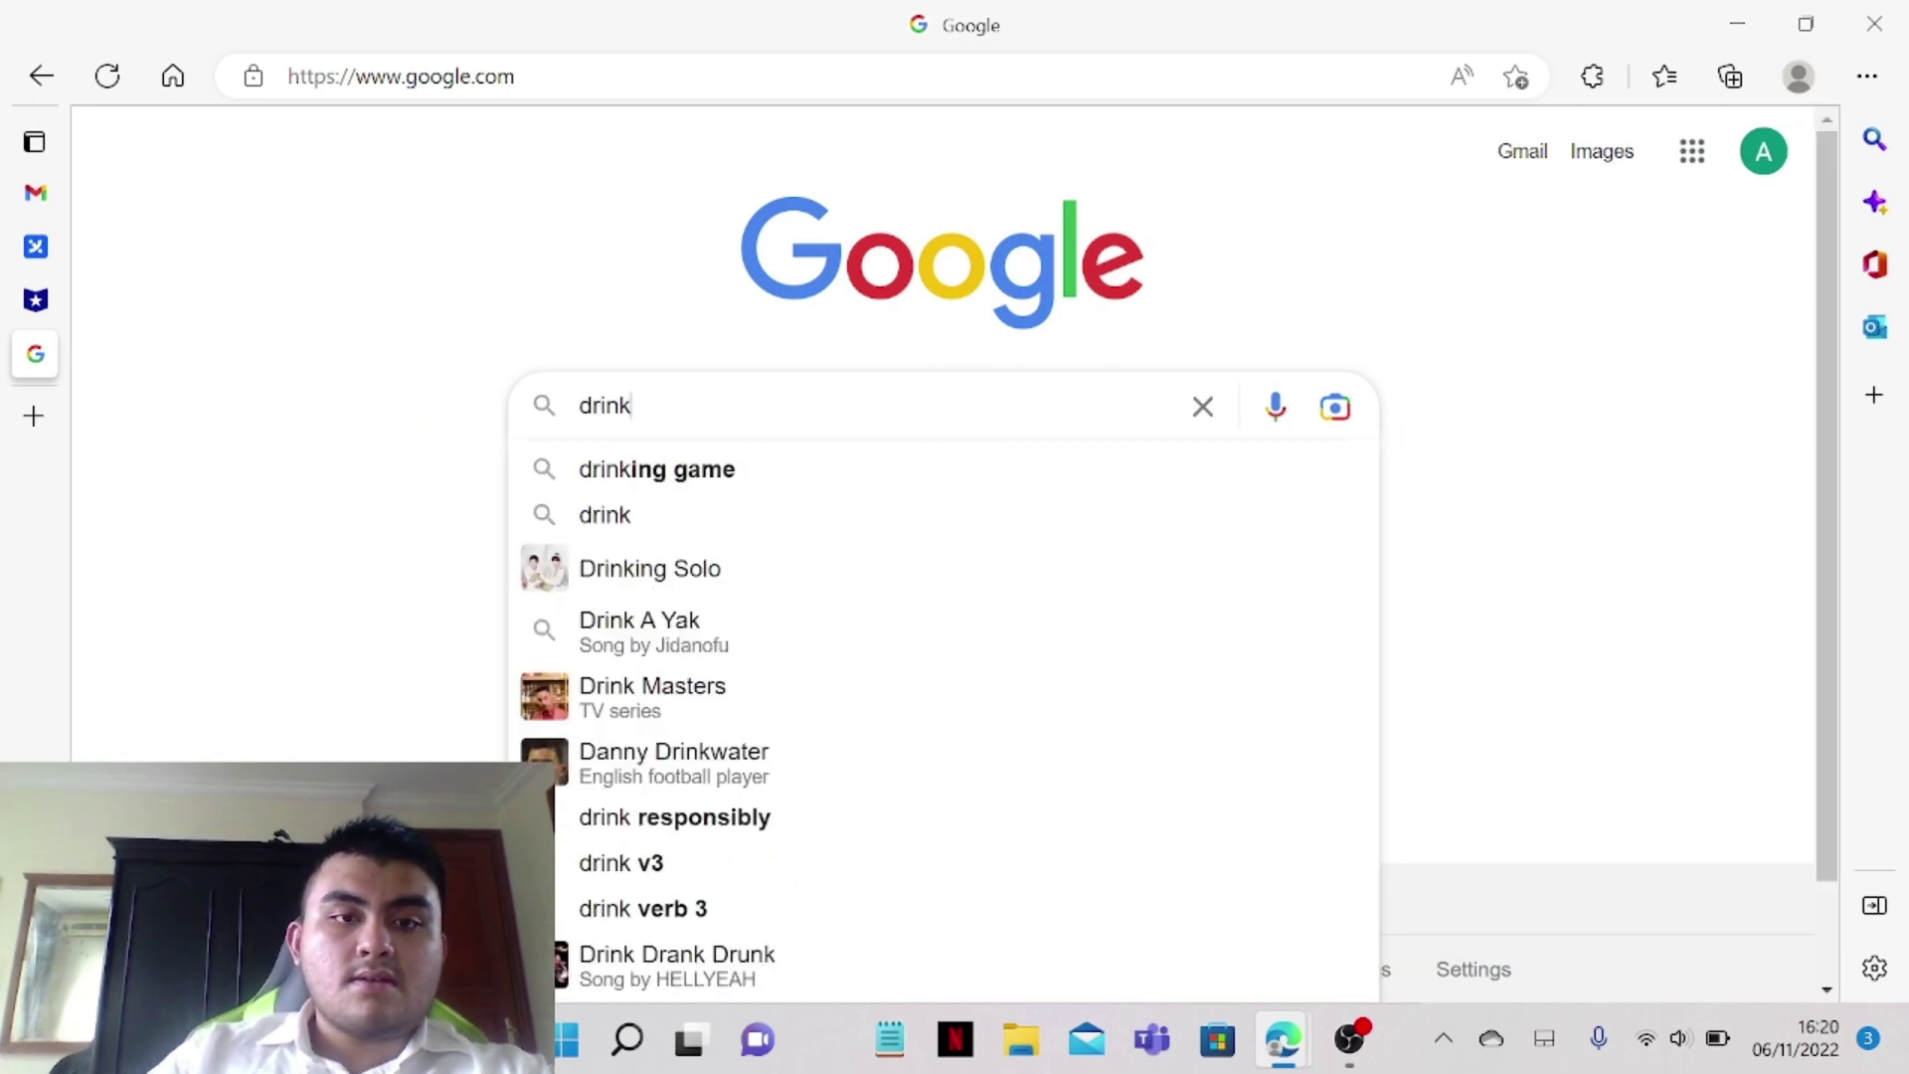
key(Return)
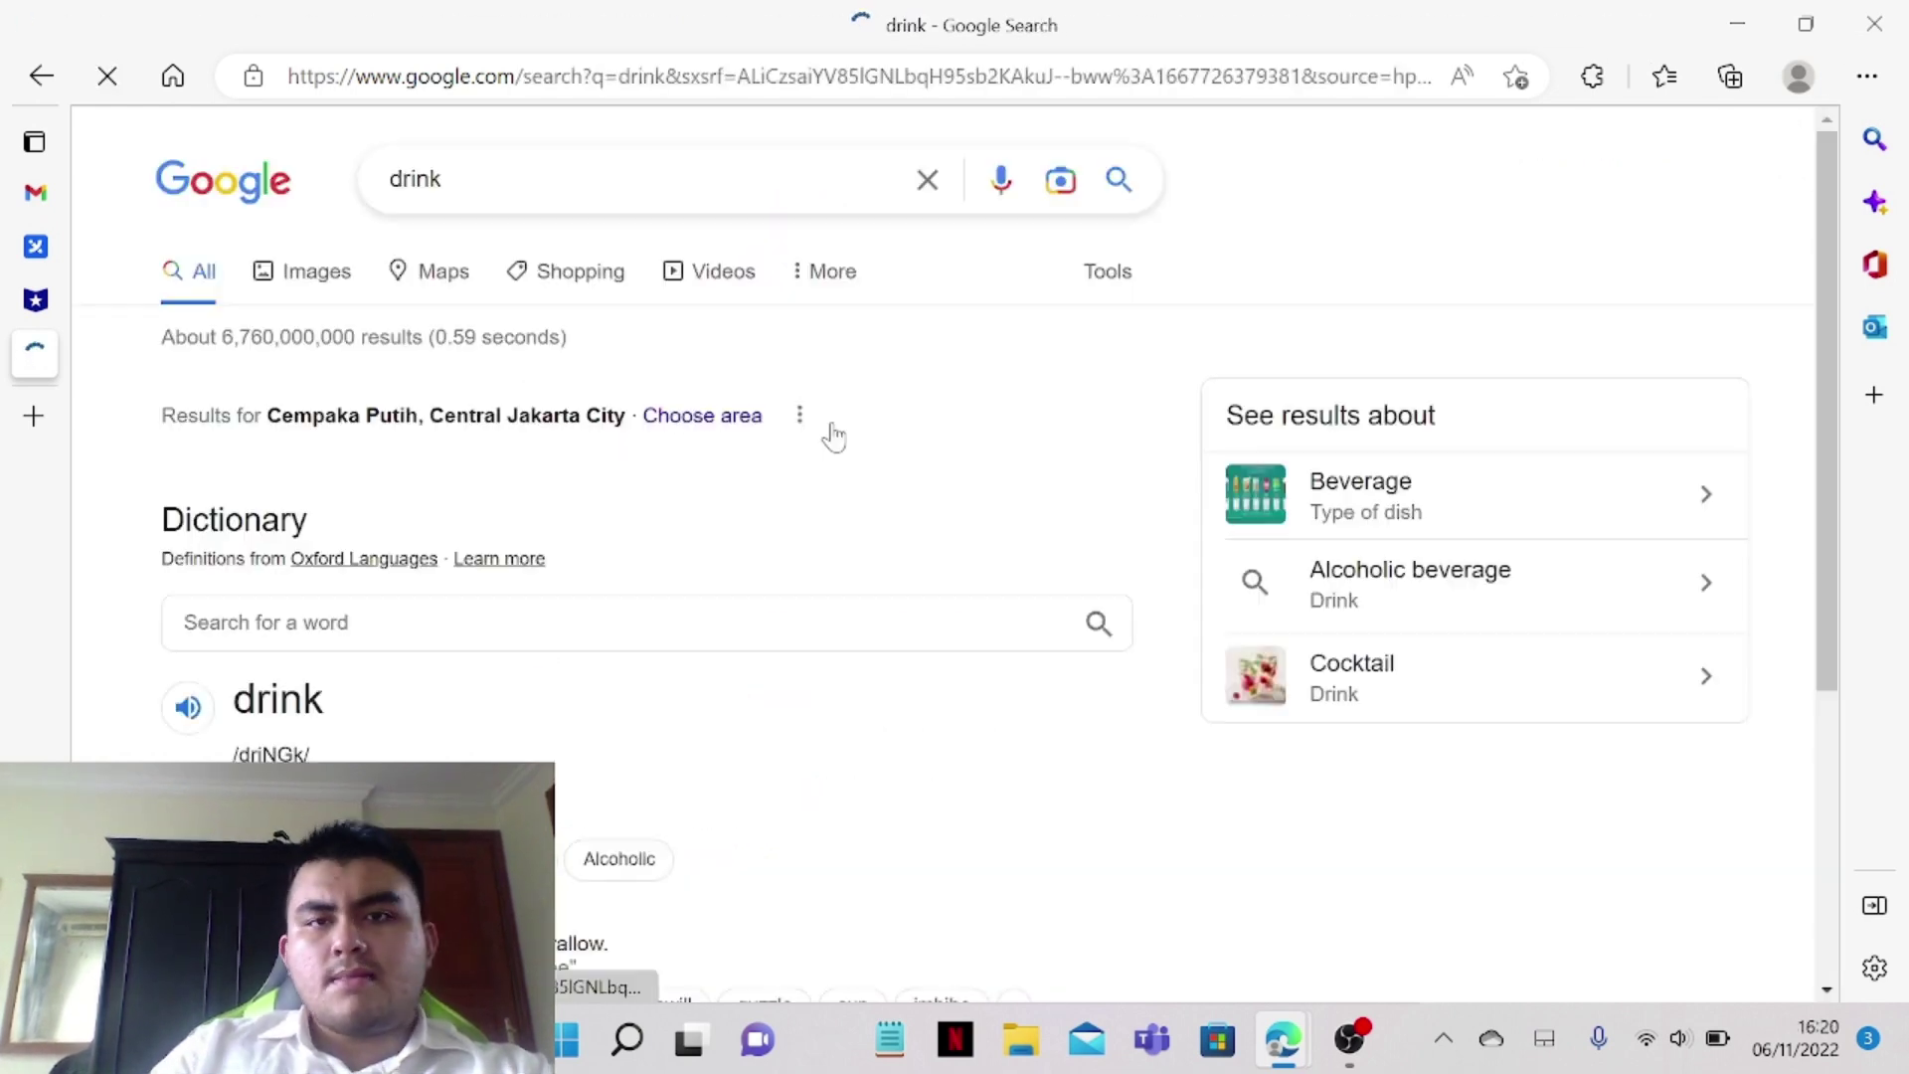
scroll(384, 517, down, 10)
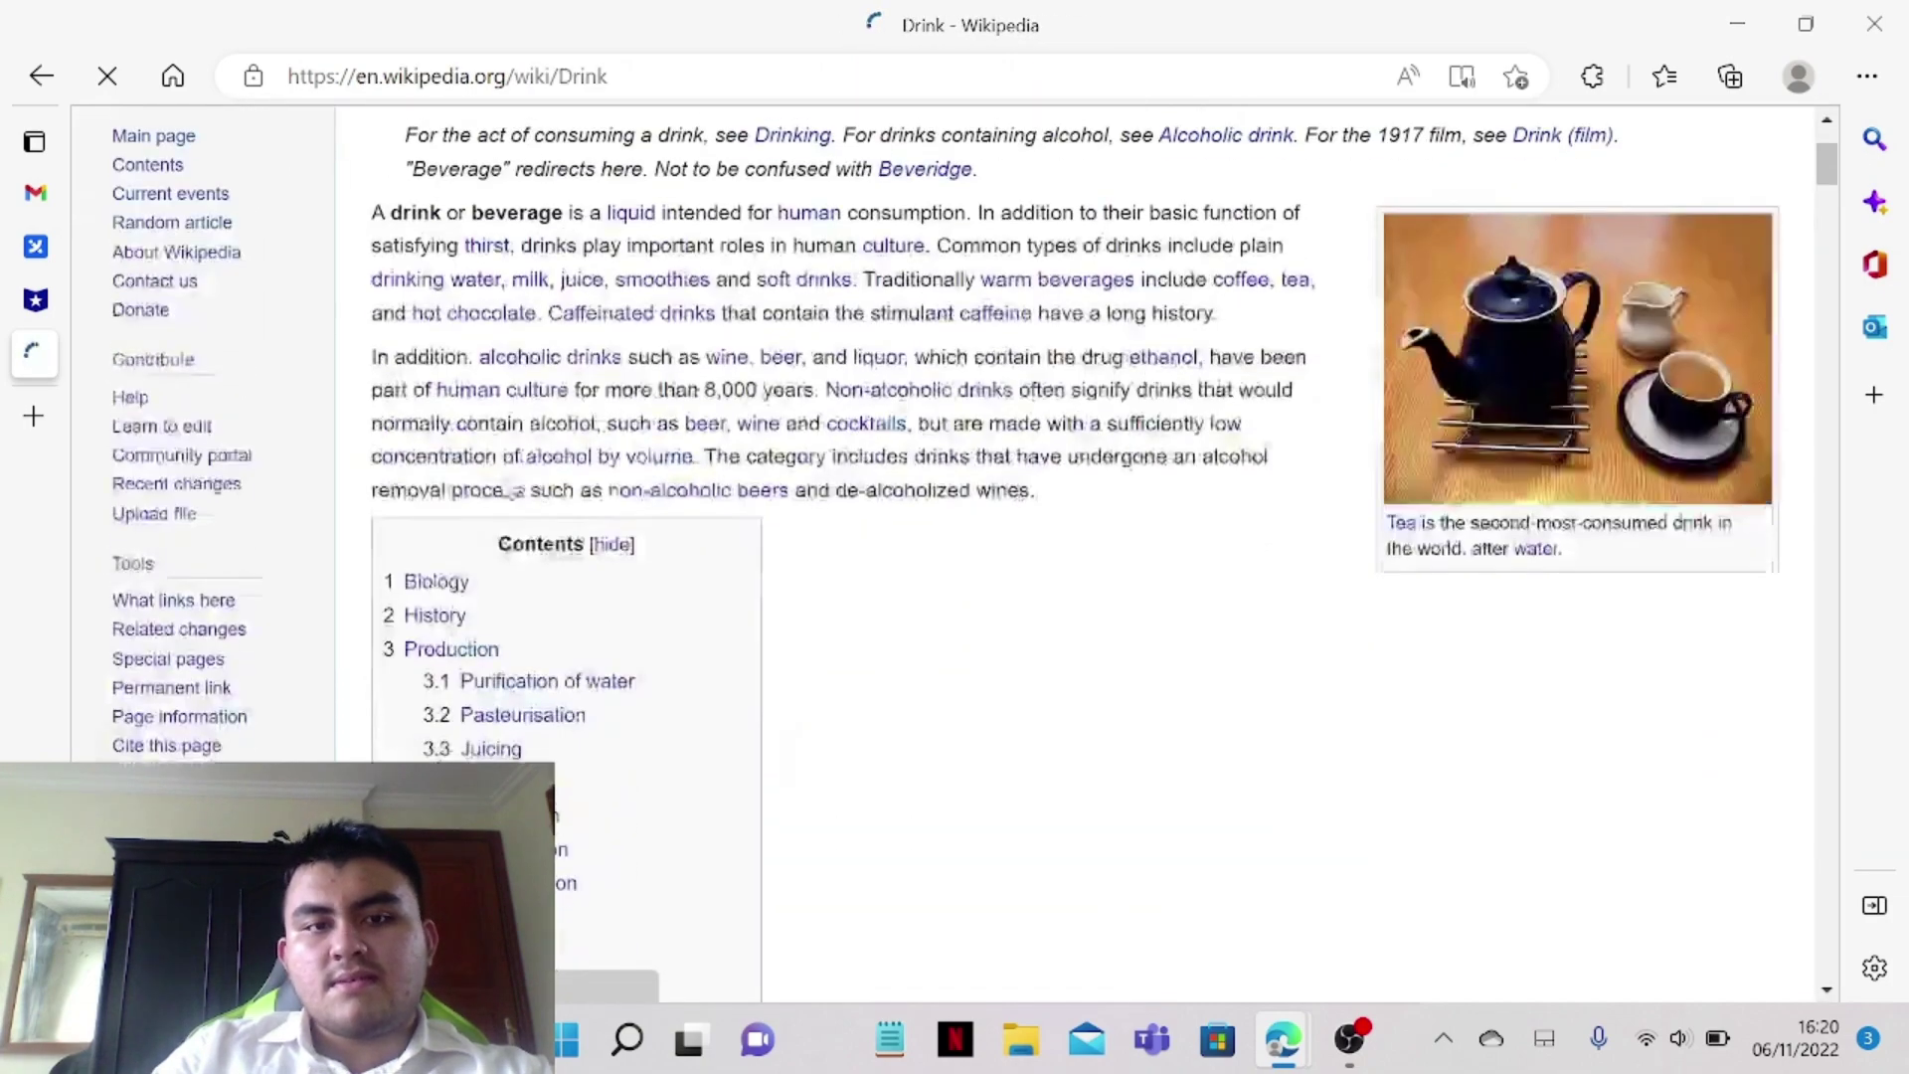
Select and copy the first two introductory paragraphs of the Wikipedia Drink article
mouse_move(369, 339)
mouse_down()
mouse_move(1159, 585)
mouse_move(1150, 647)
mouse_move(617, 405)
mouse_move(368, 340)
mouse_up()
click(1150, 648)
right_click(378, 344)
click(403, 364)
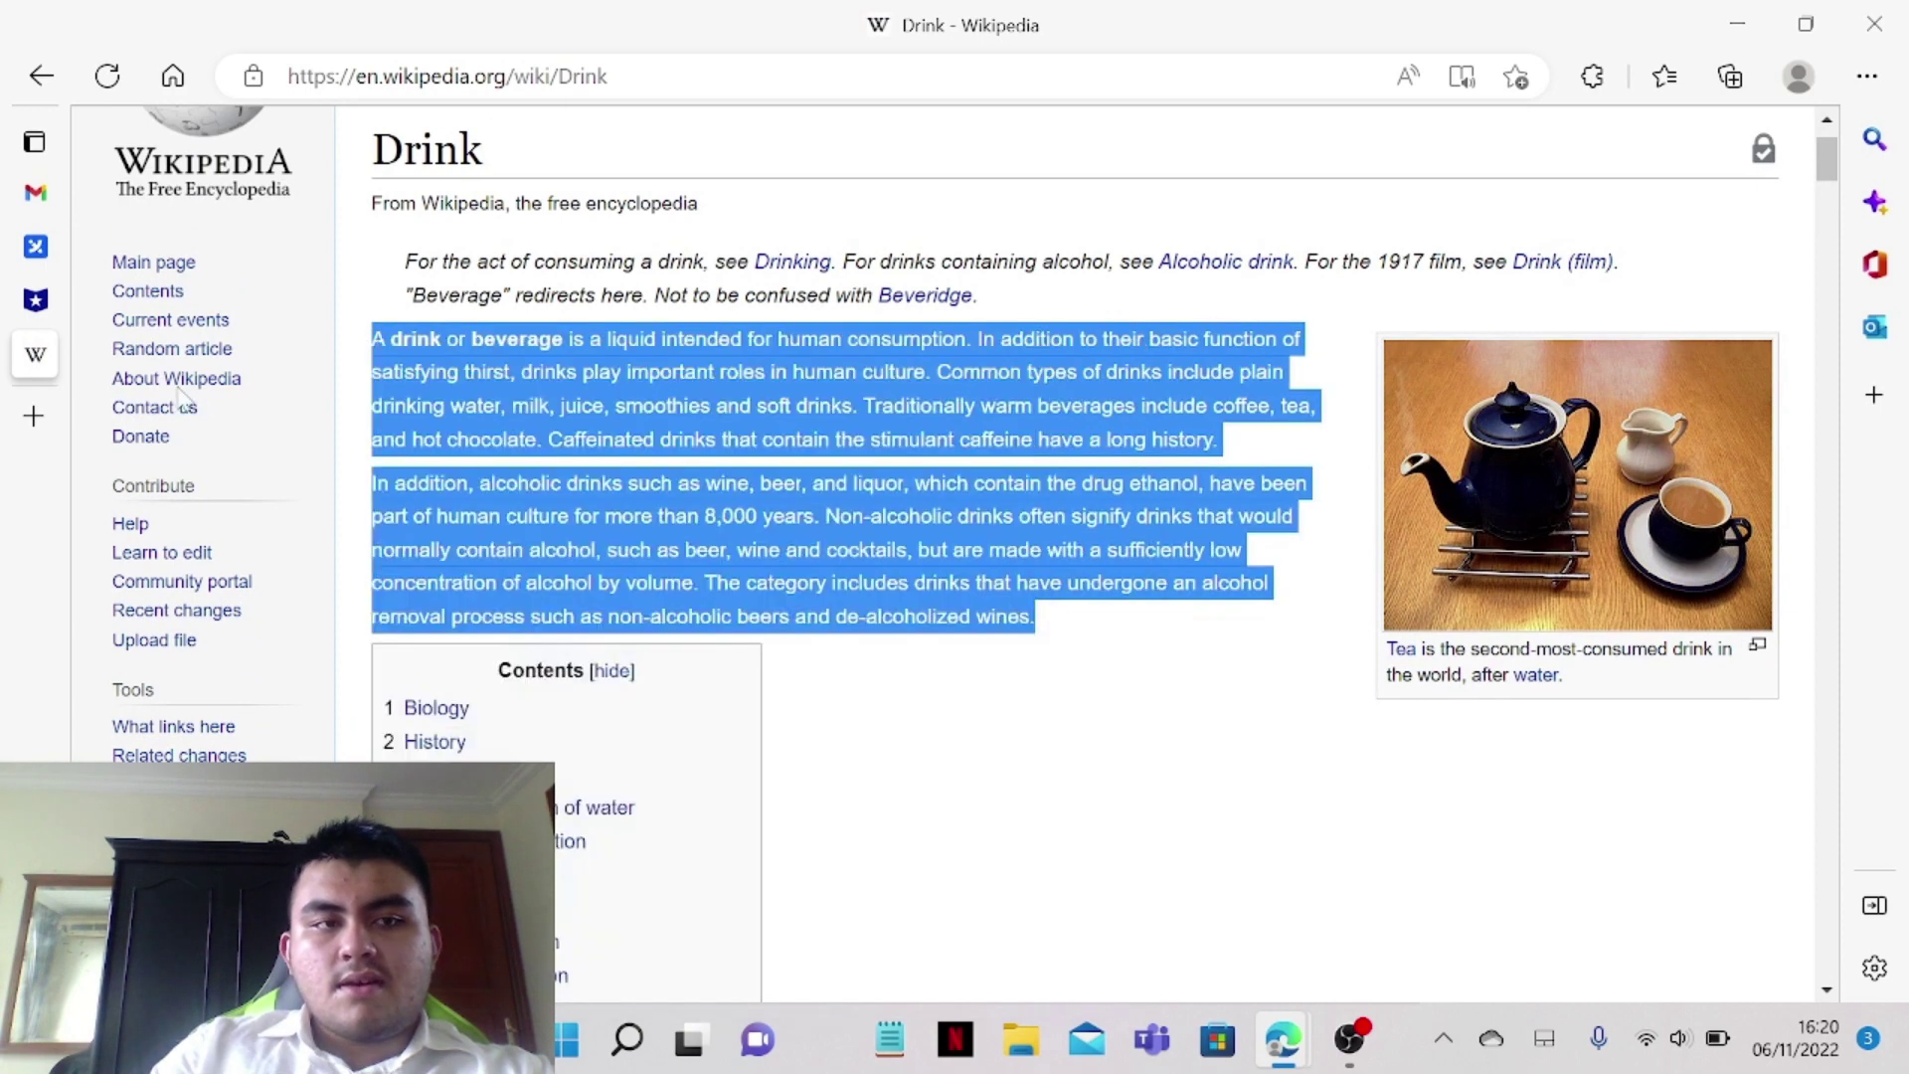
Paste the 133-word Drink introduction into RewriteGuru and run Paraphrase Text
mouse_move(78, 328)
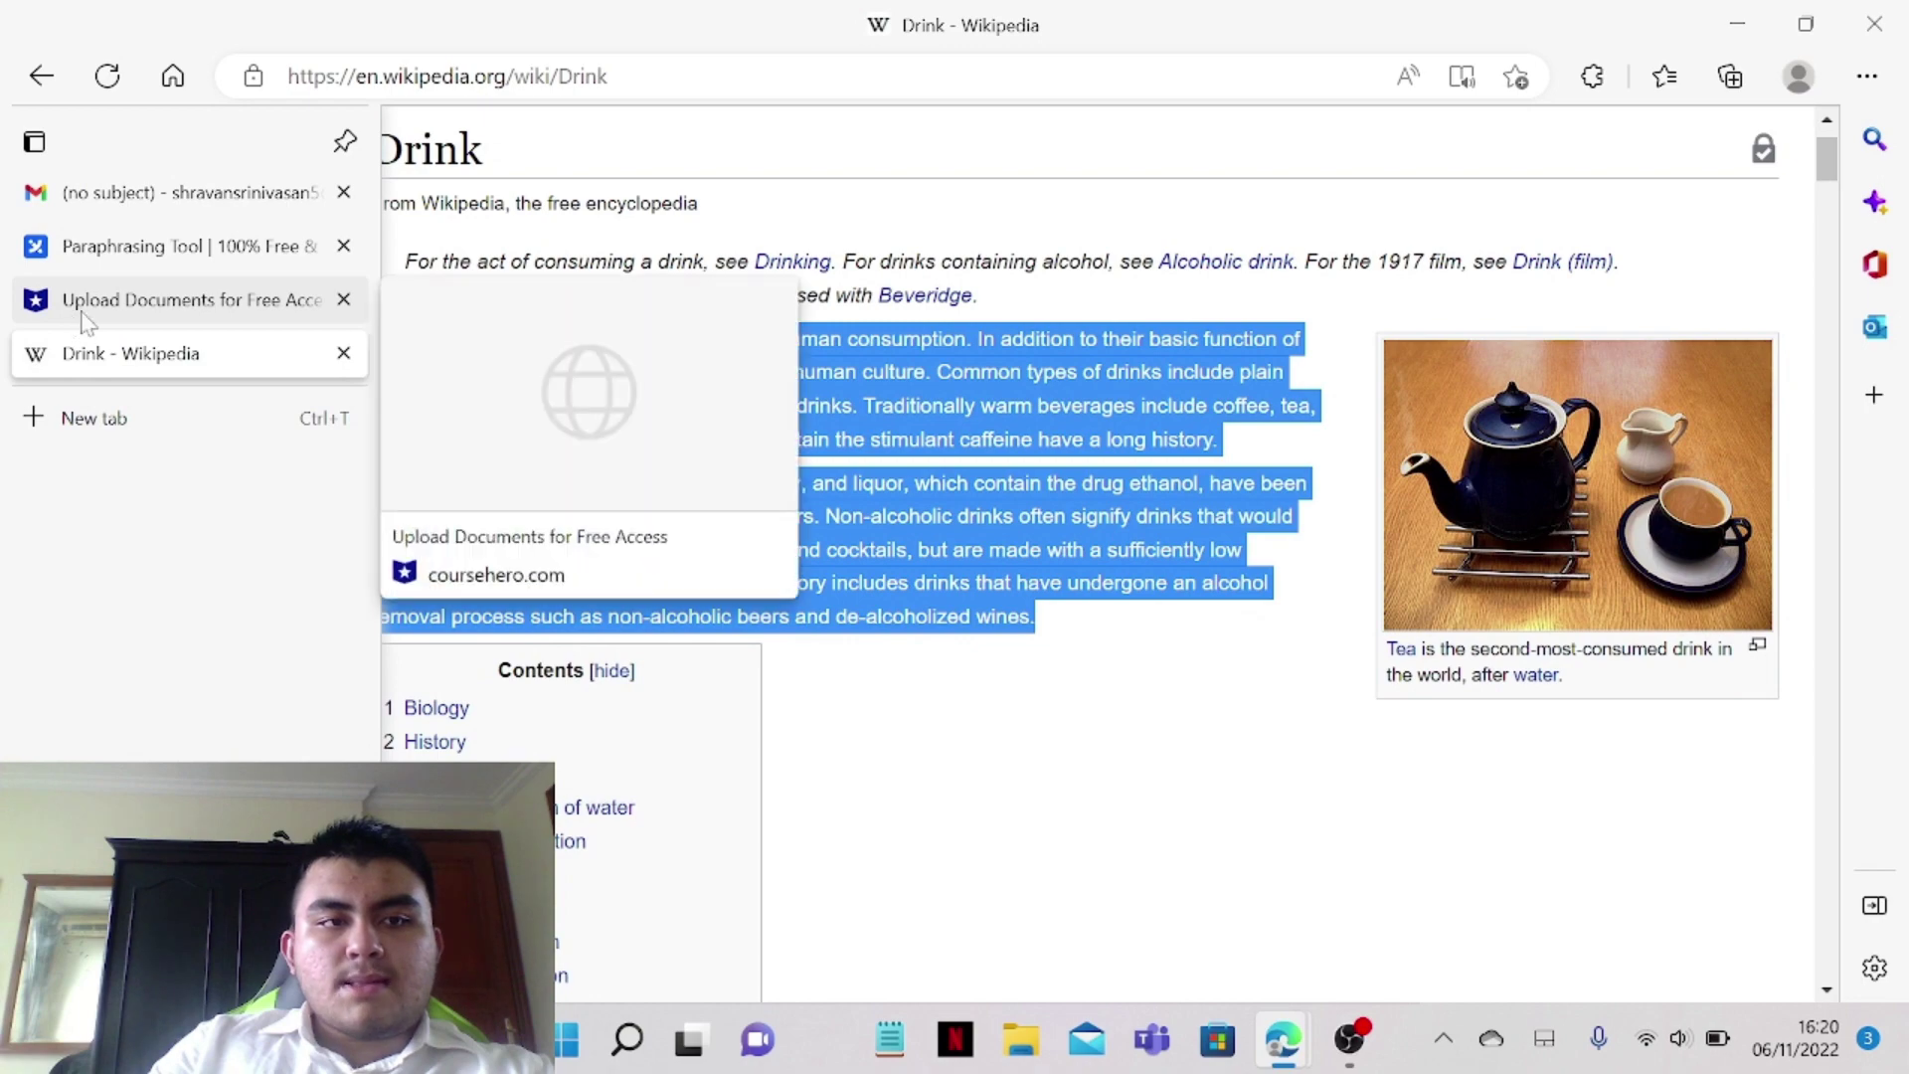
click(89, 247)
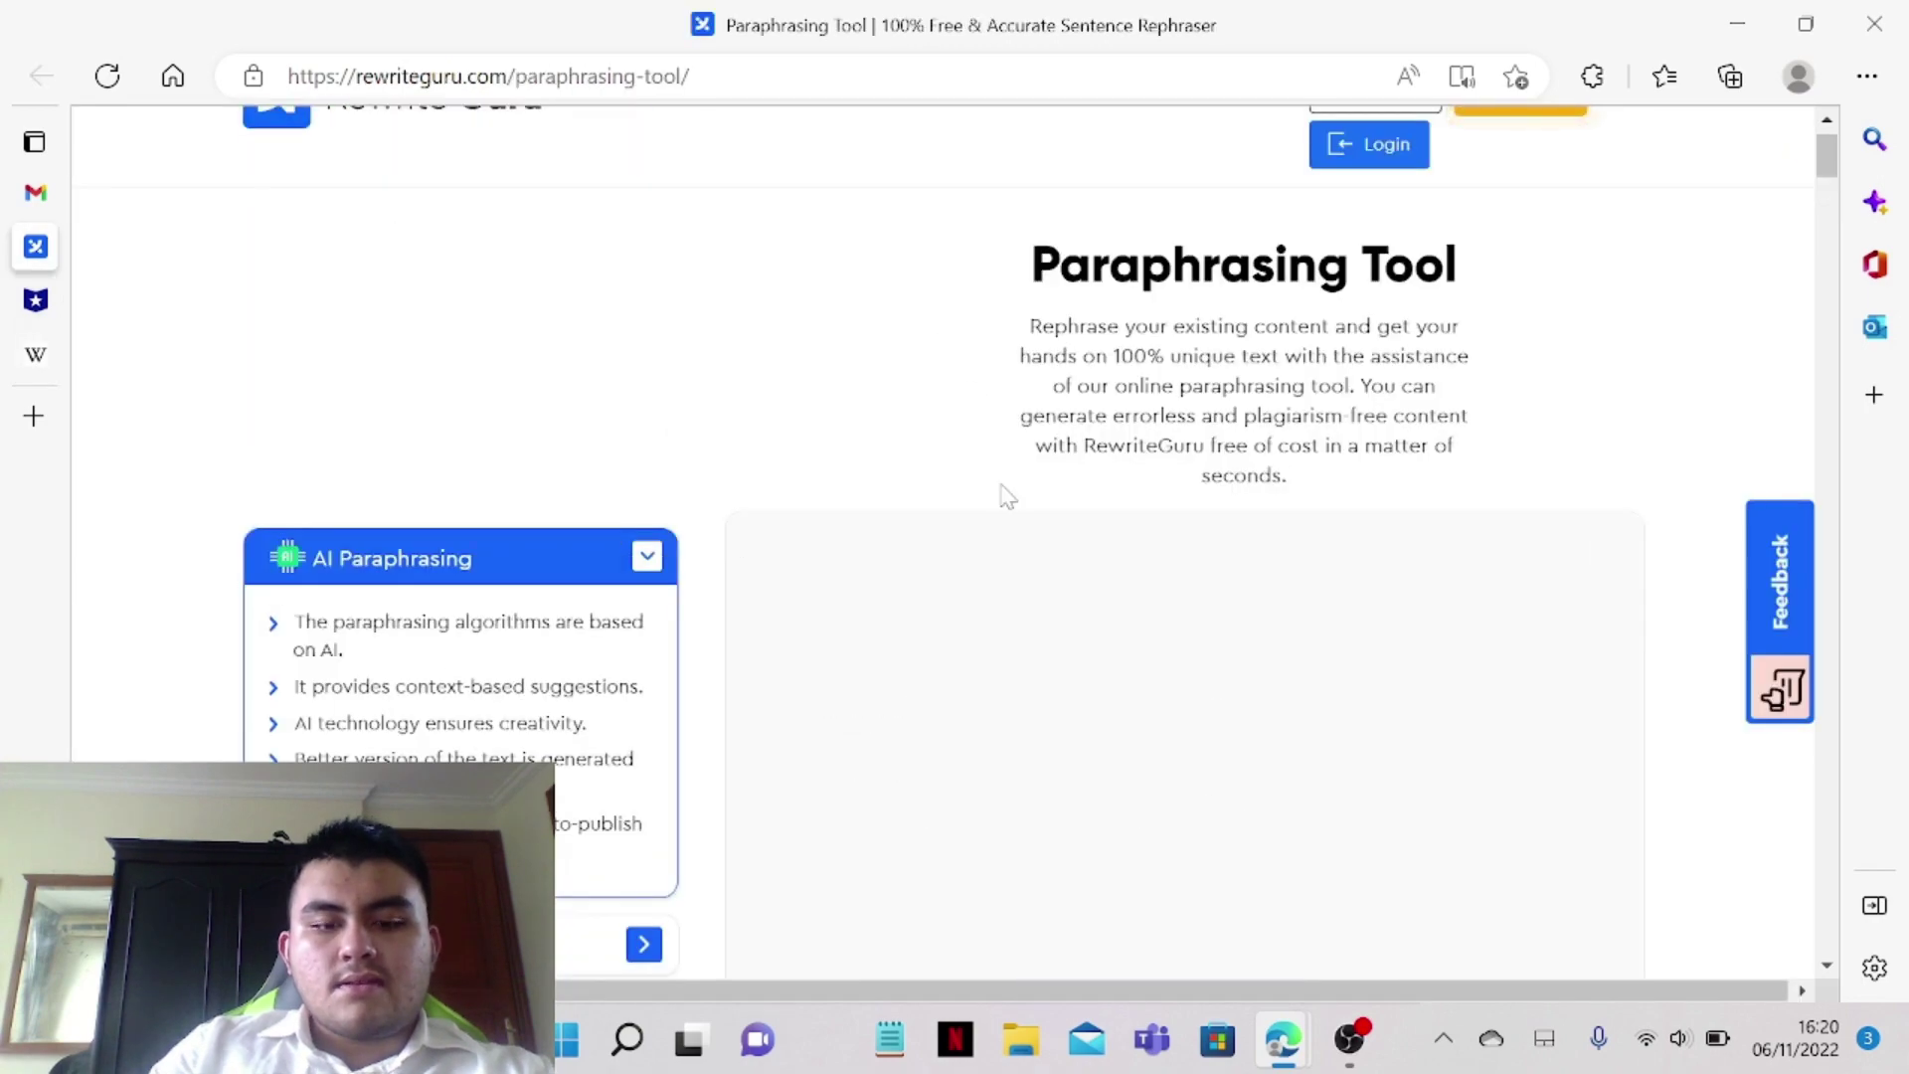
key(ctrl+v)
scroll(1014, 507, down, 1)
scroll(1447, 900, down, 3)
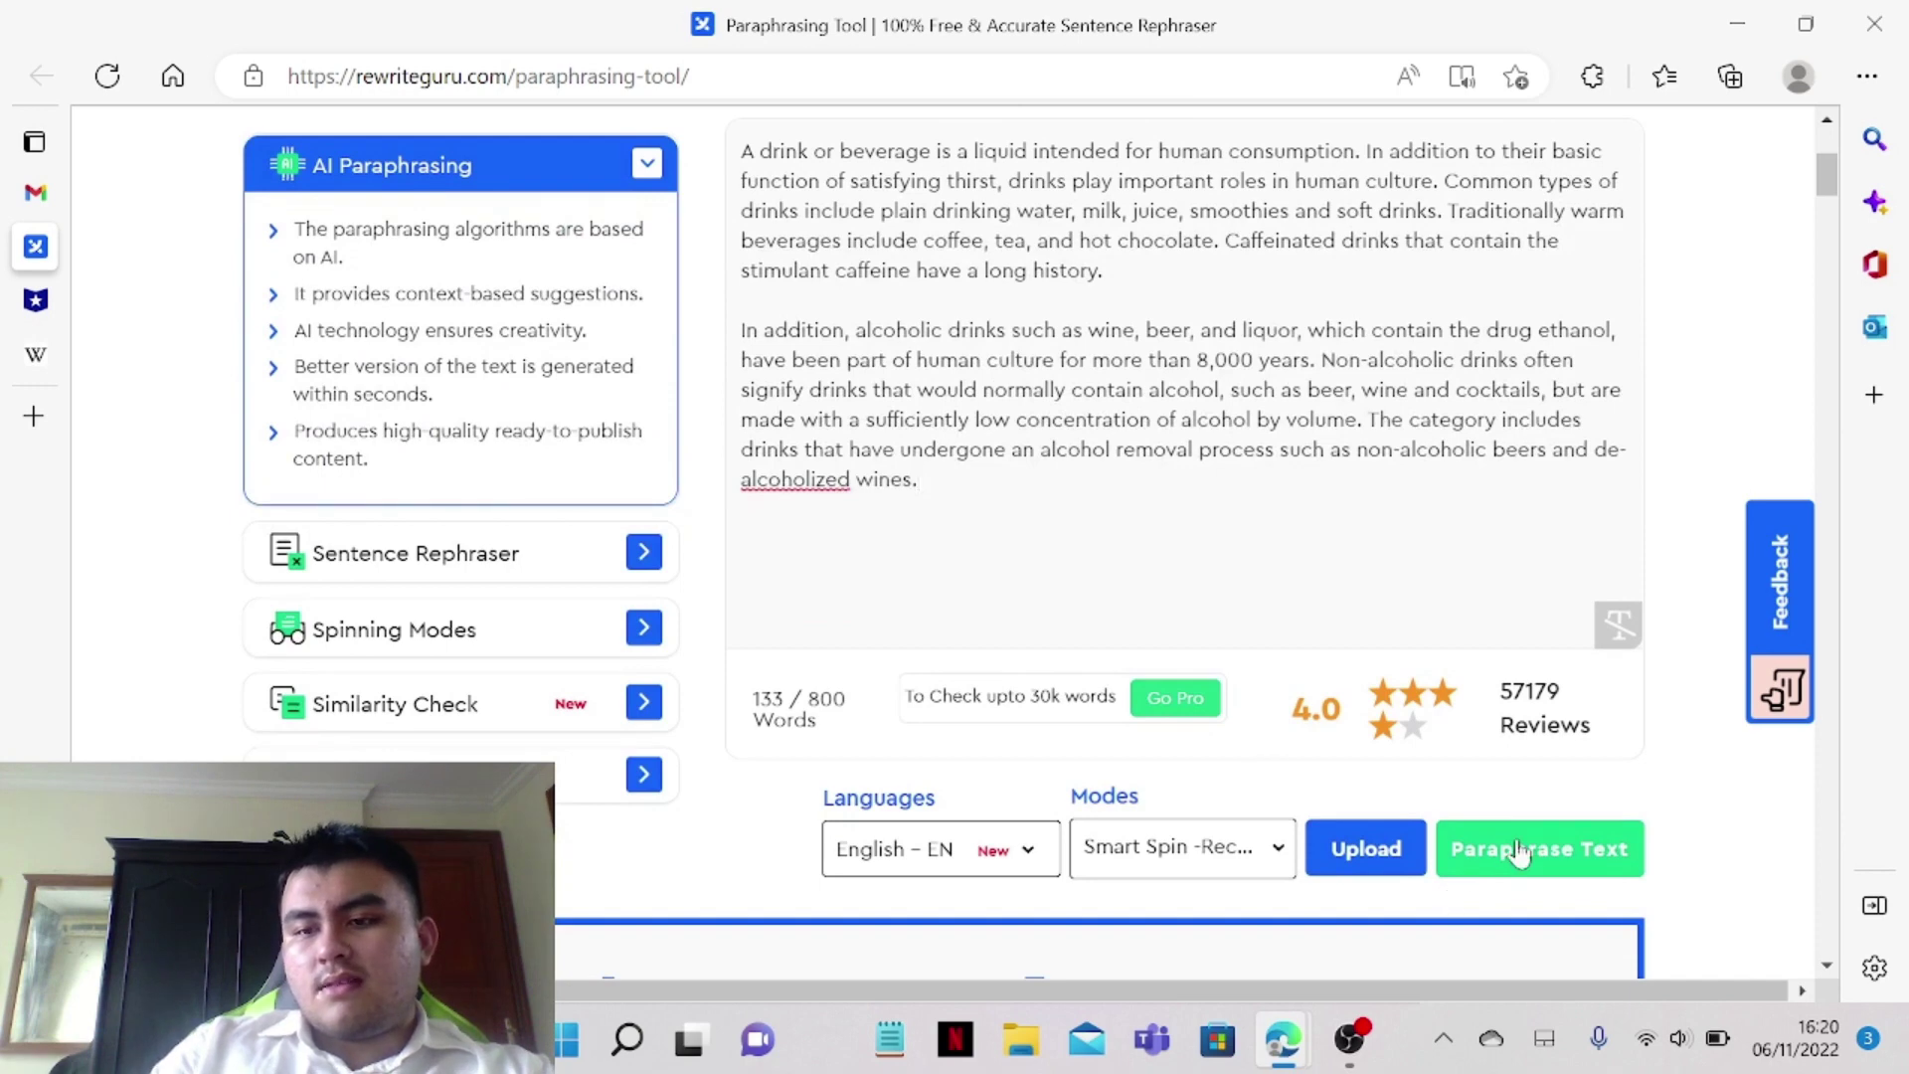
click(1518, 852)
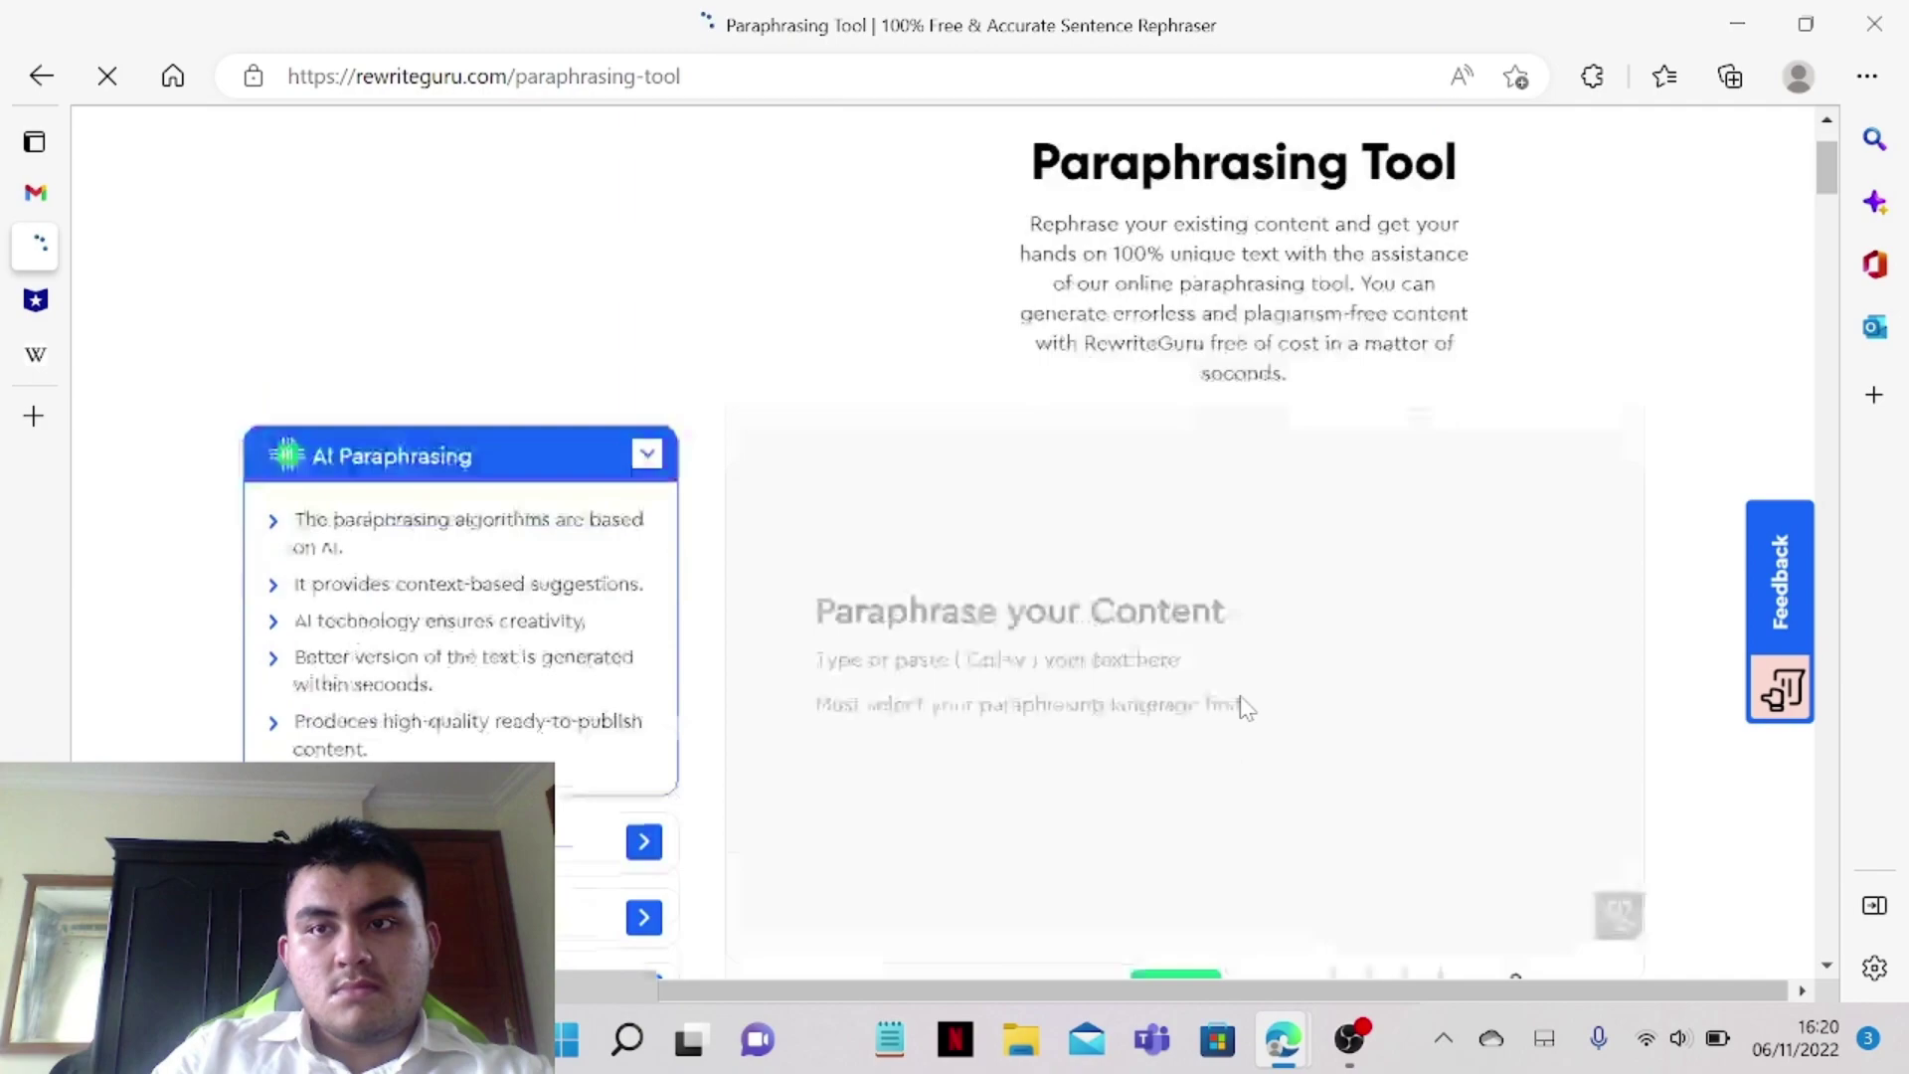
Scroll through the paraphrase results for the Drink text
scroll(1243, 706, down, 15)
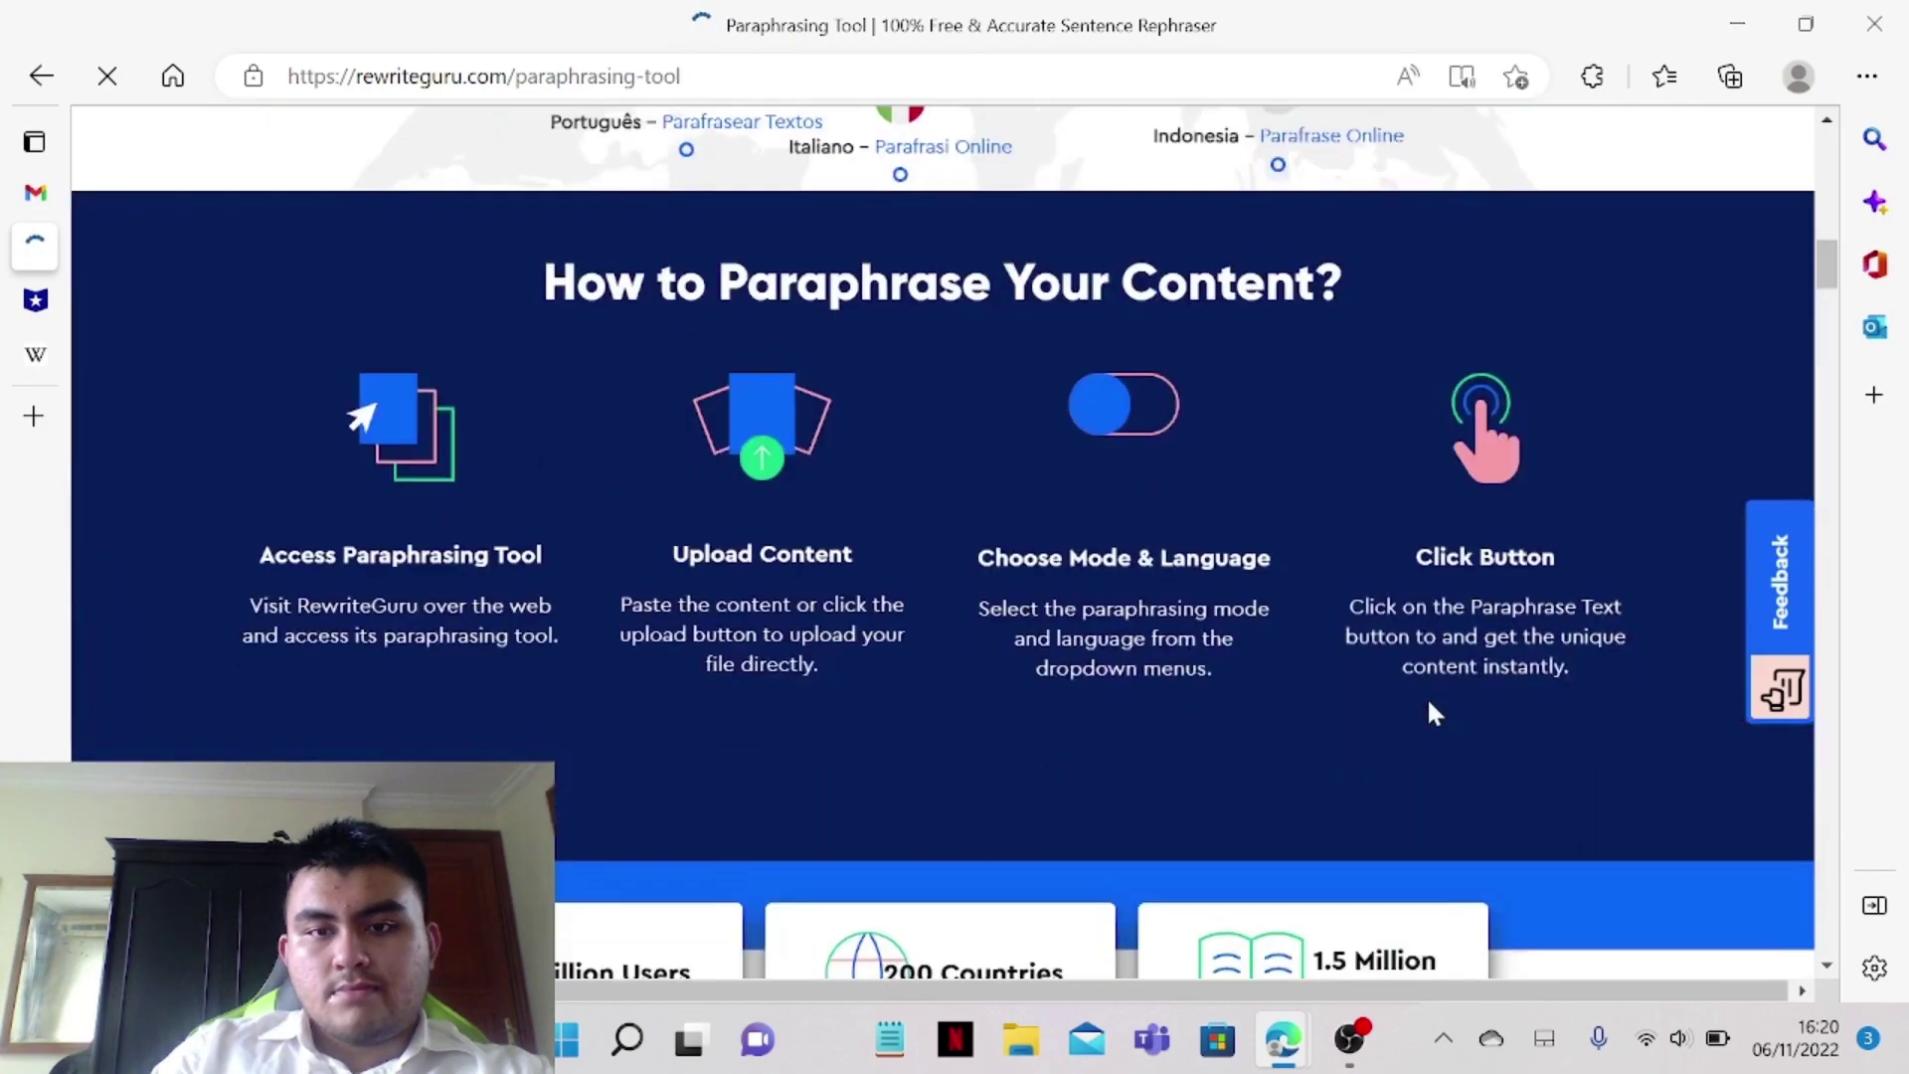
scroll(1429, 701, down, 15)
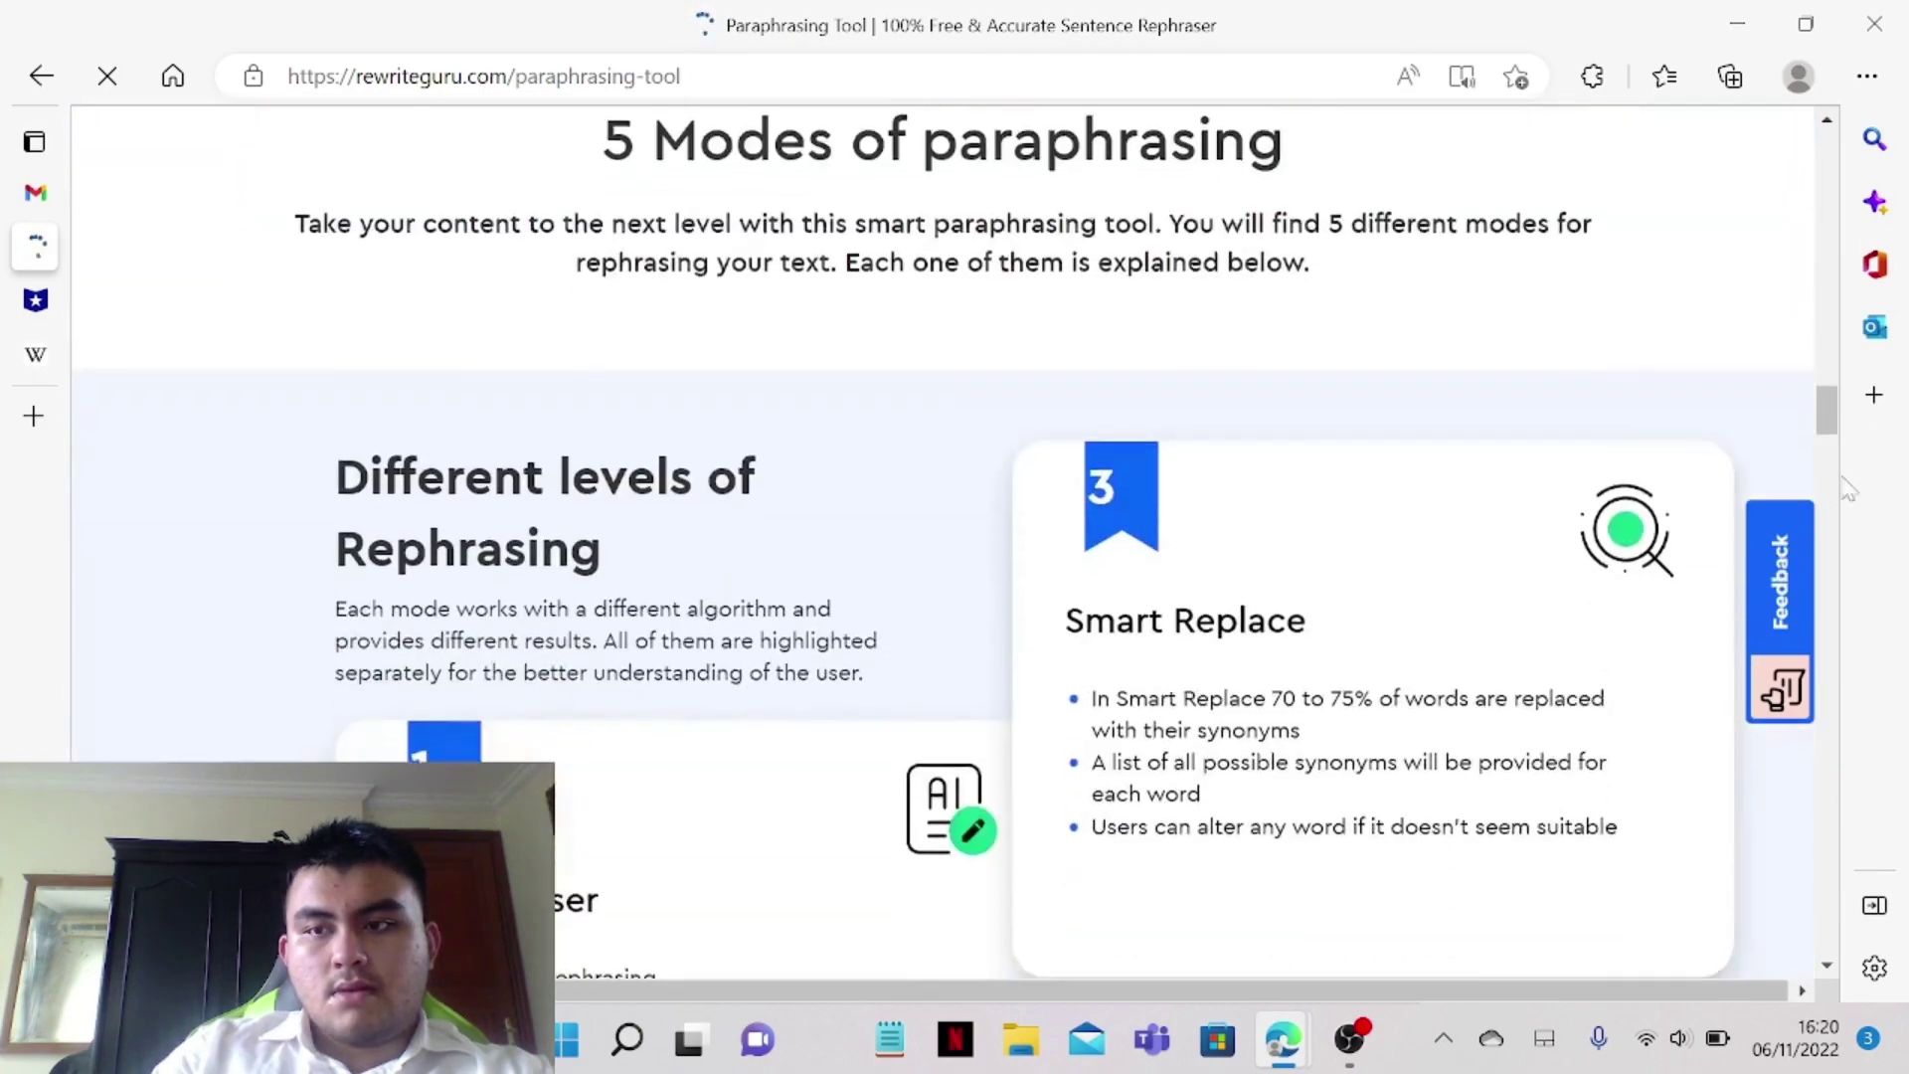
scroll(1847, 487, down, 10)
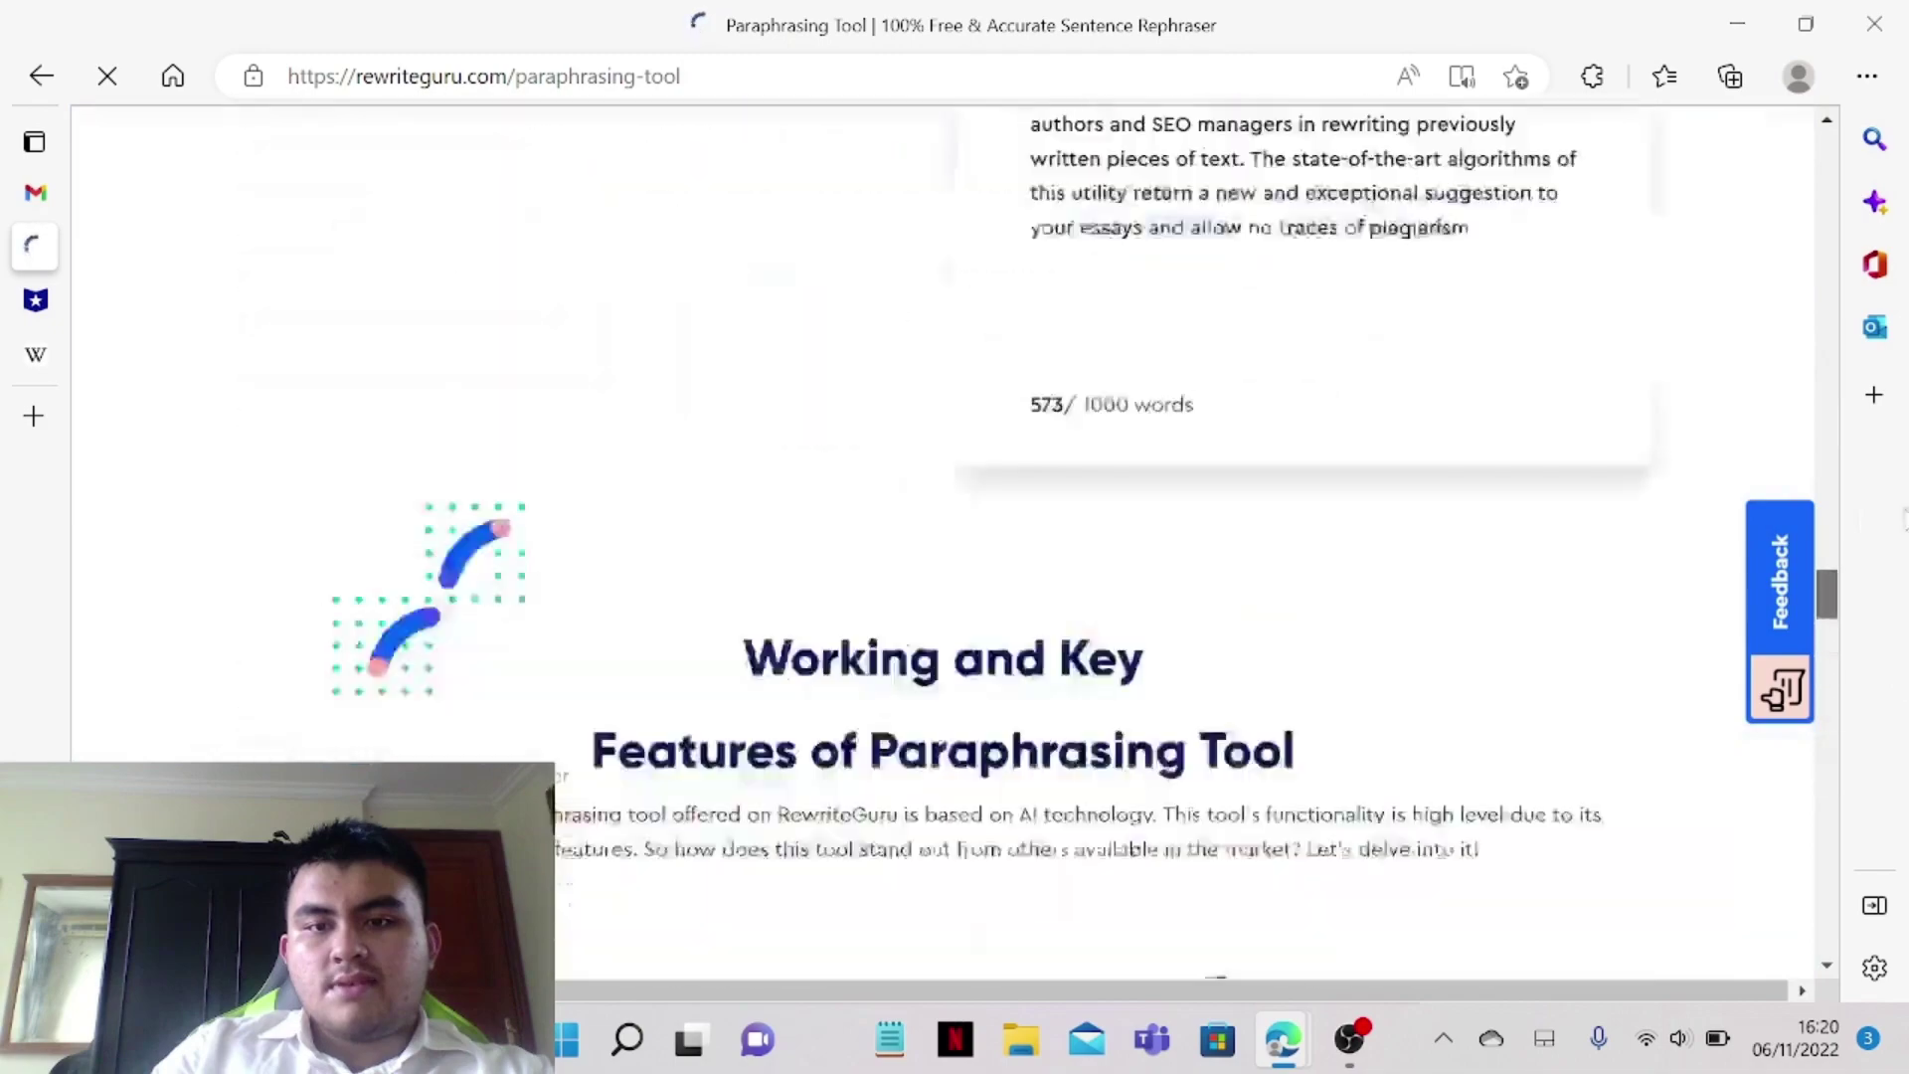
scroll(1827, 448, up, 20)
scroll(1827, 259, down, 4)
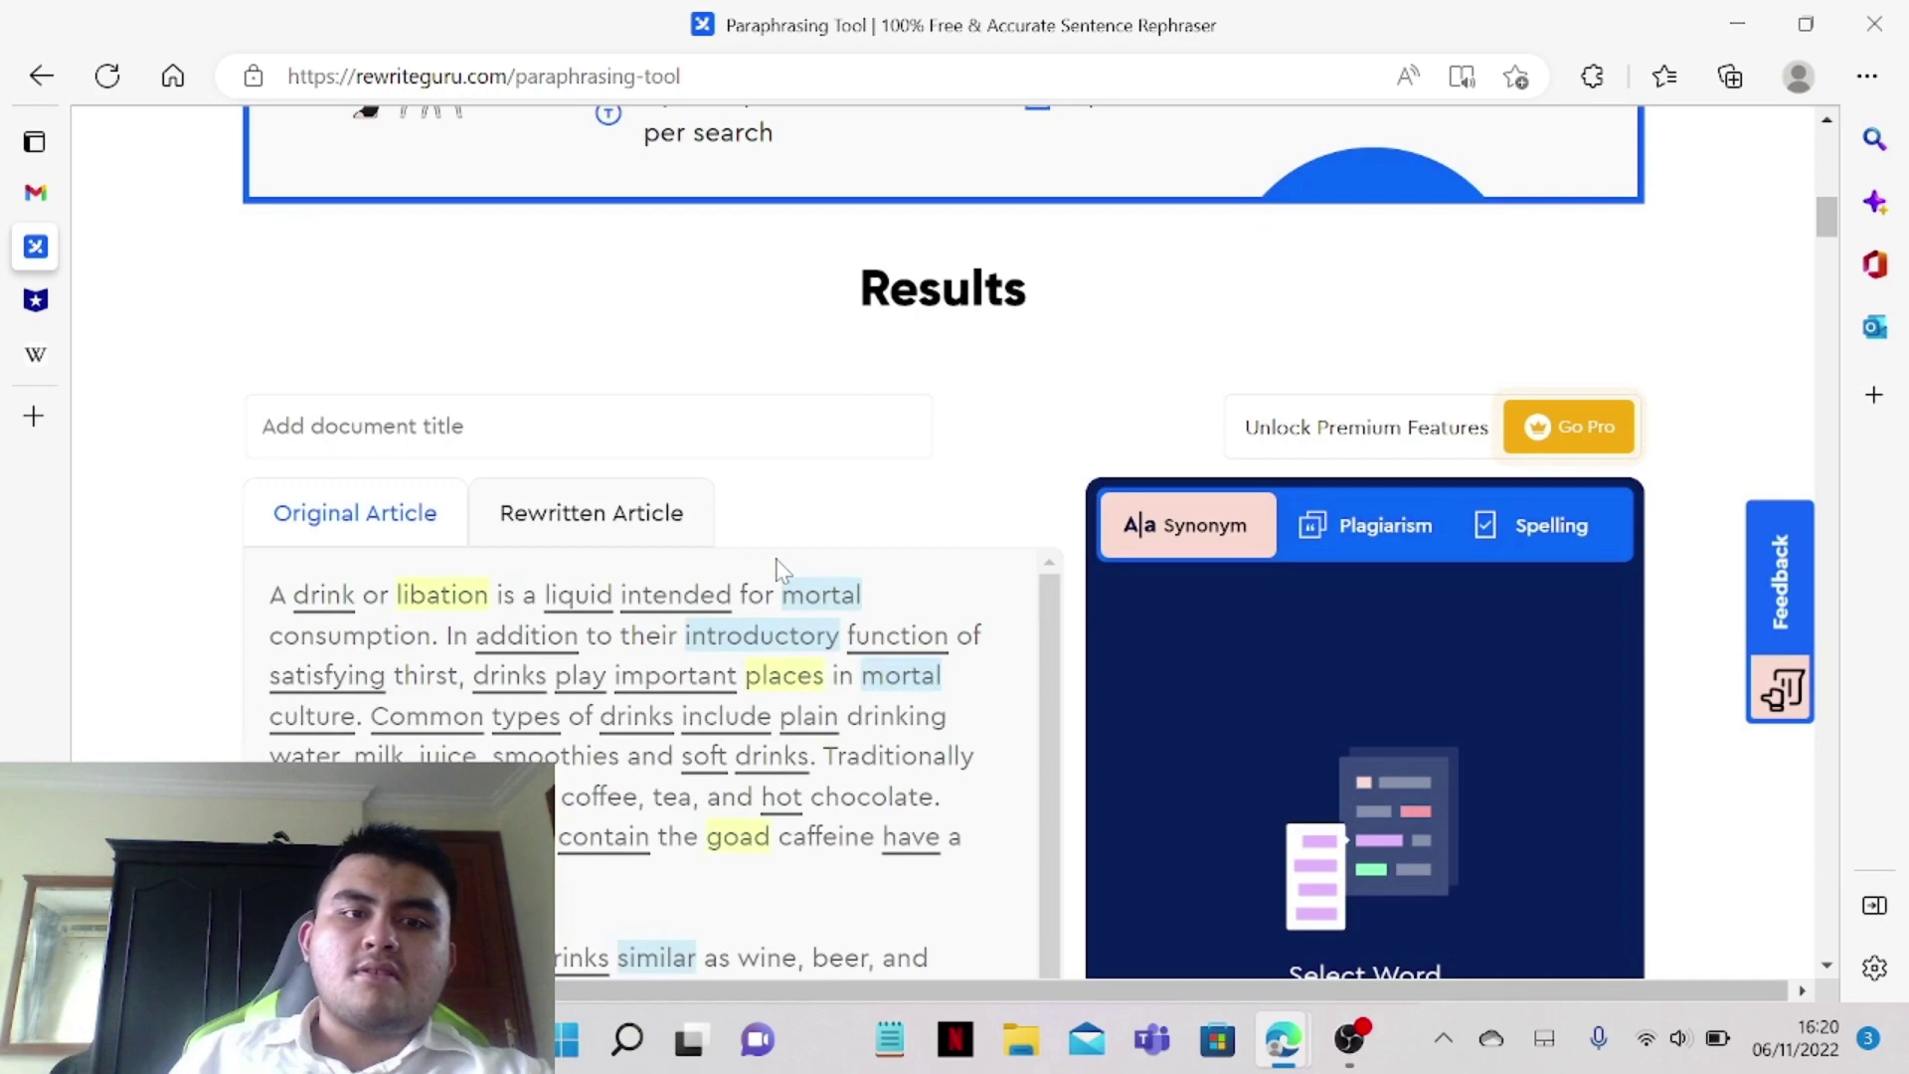
scroll(780, 562, down, 1)
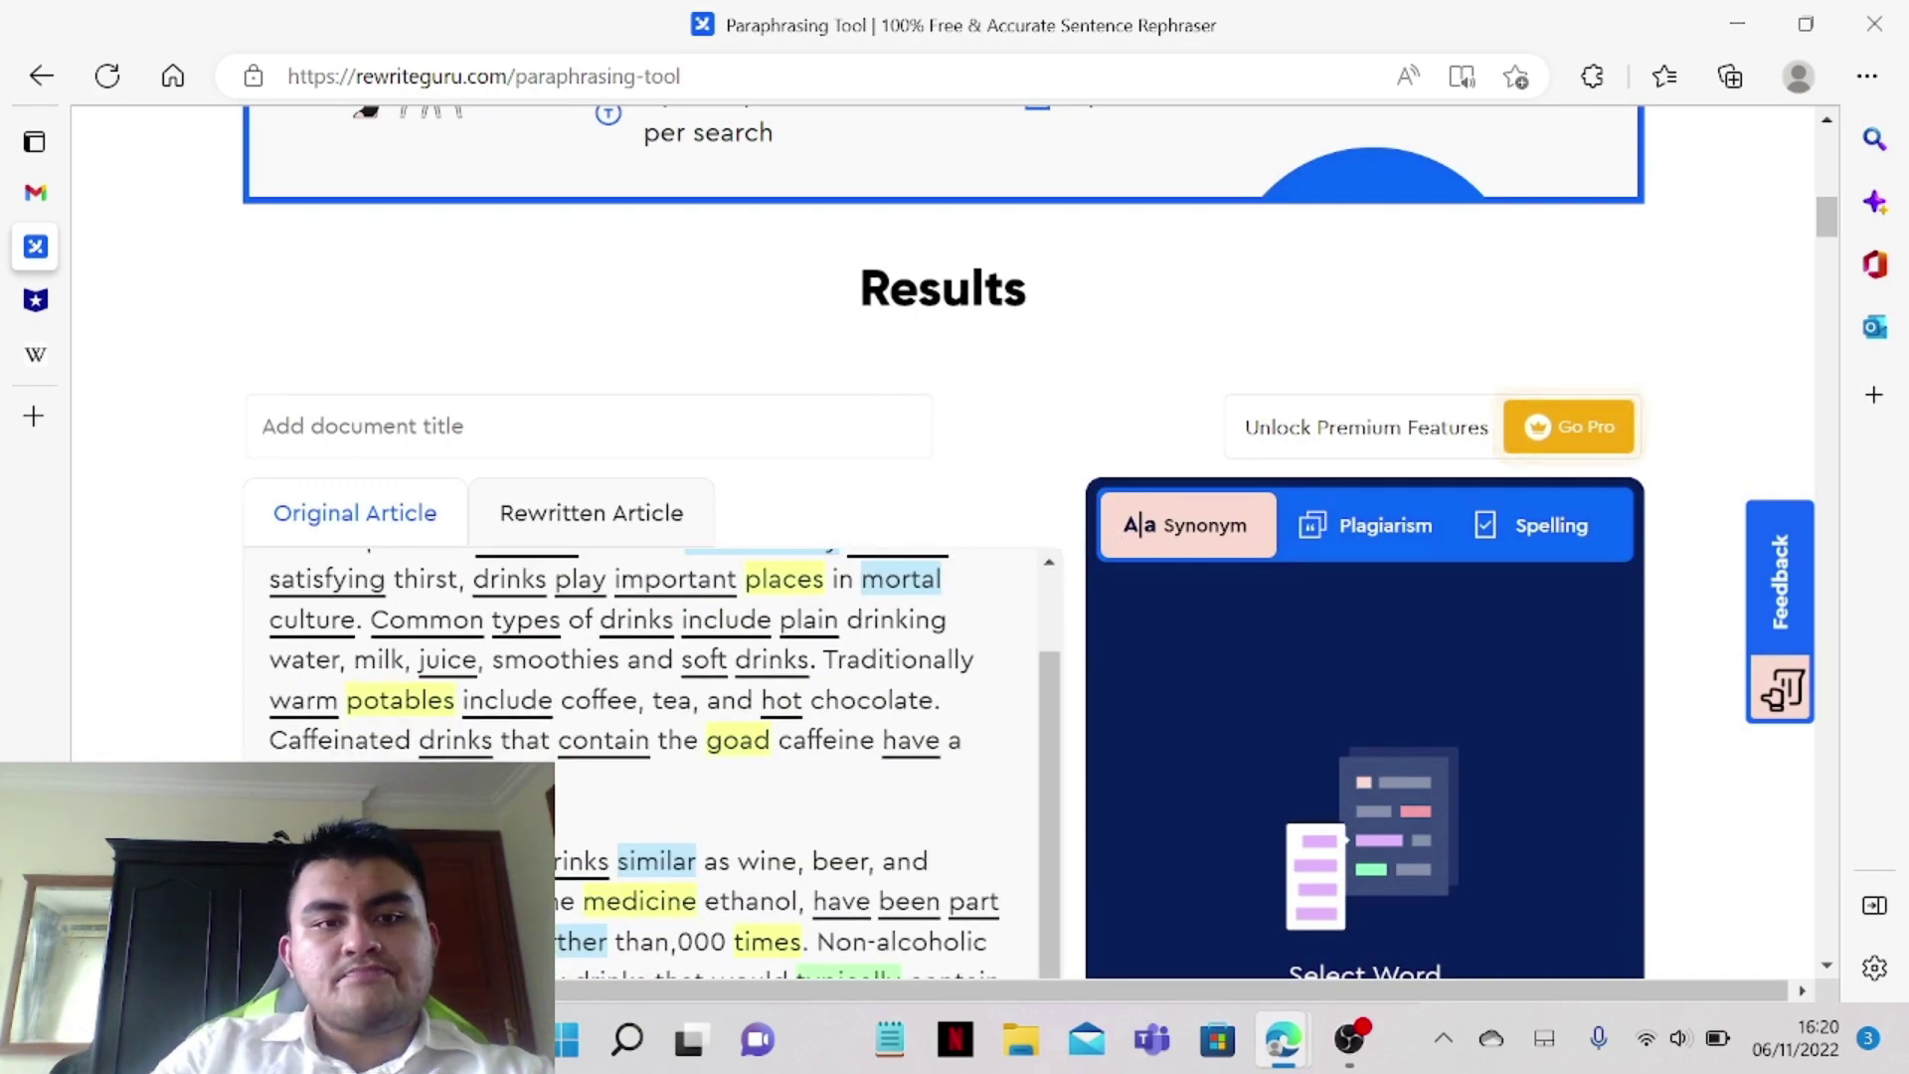
scroll(1245, 562, down, 5)
scroll(1163, 562, up, 5)
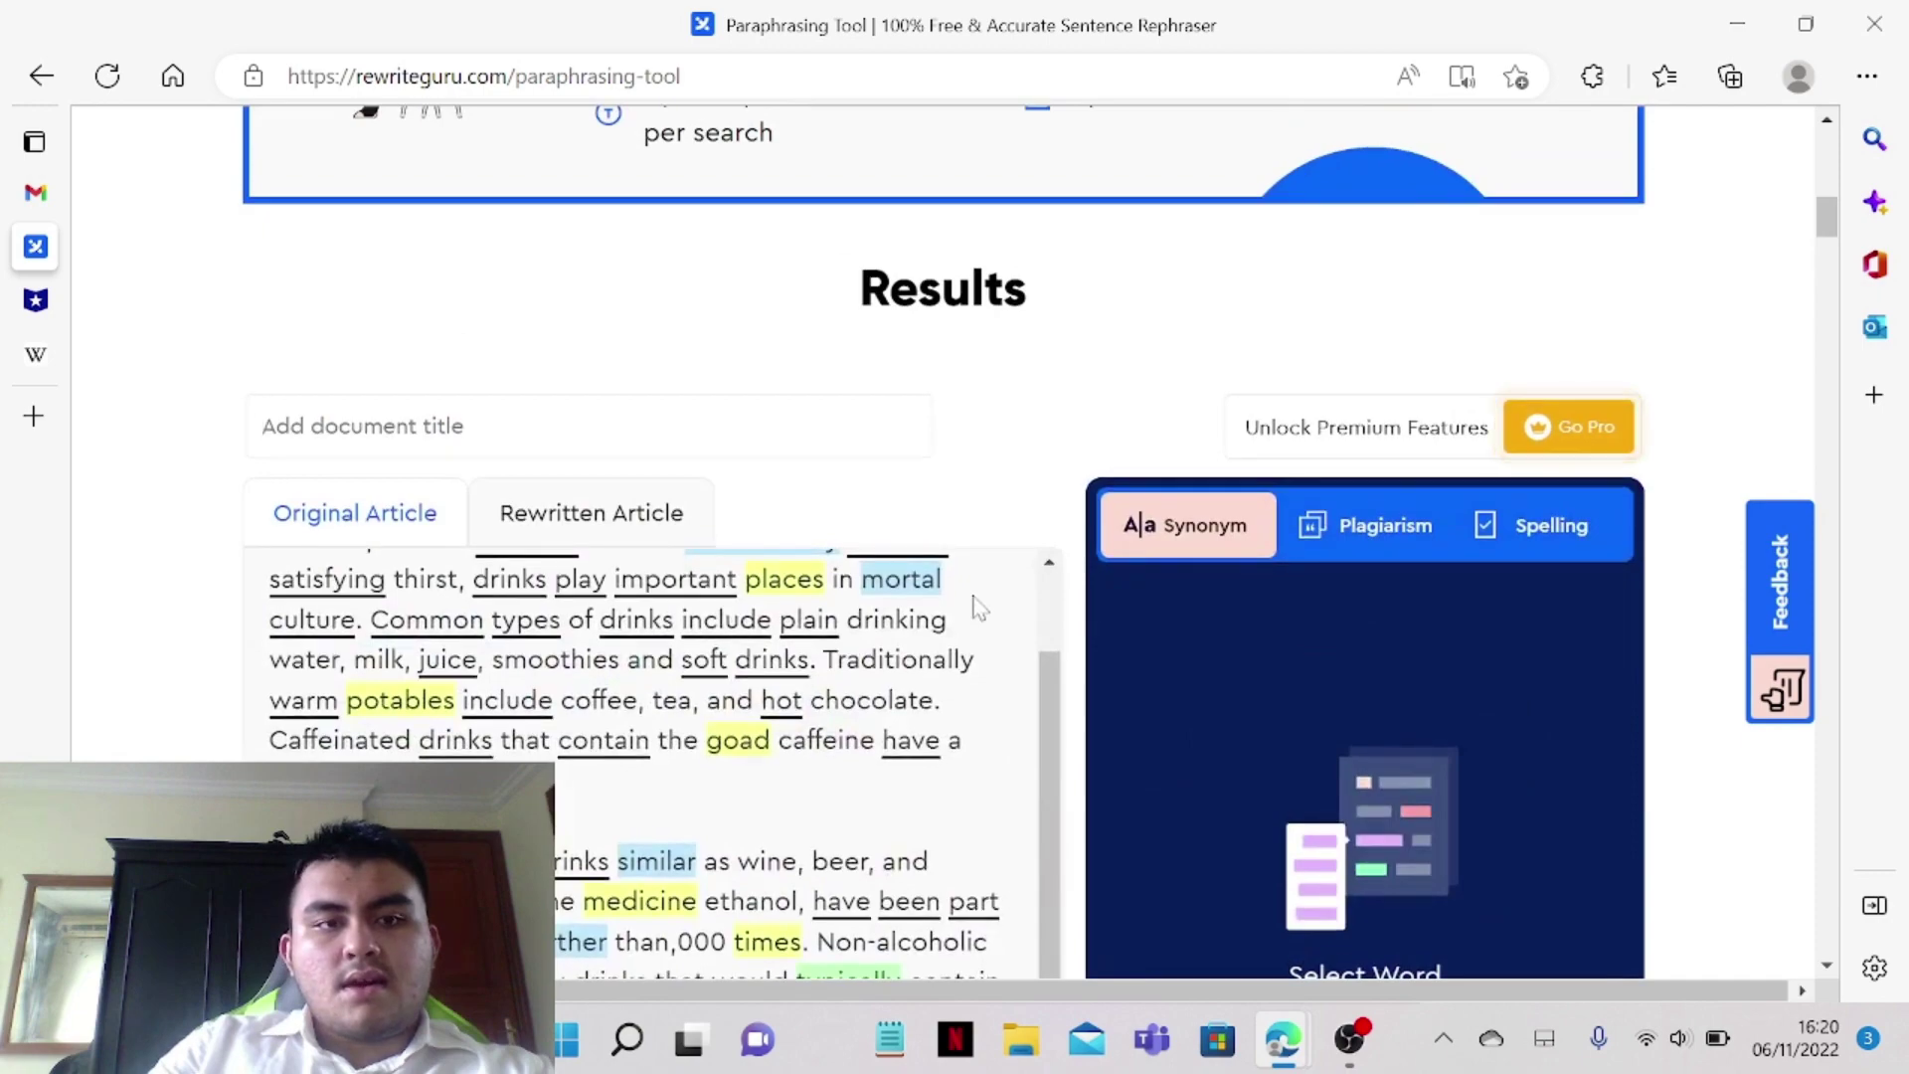
scroll(545, 607, up, 2)
scroll(1292, 608, up, 10)
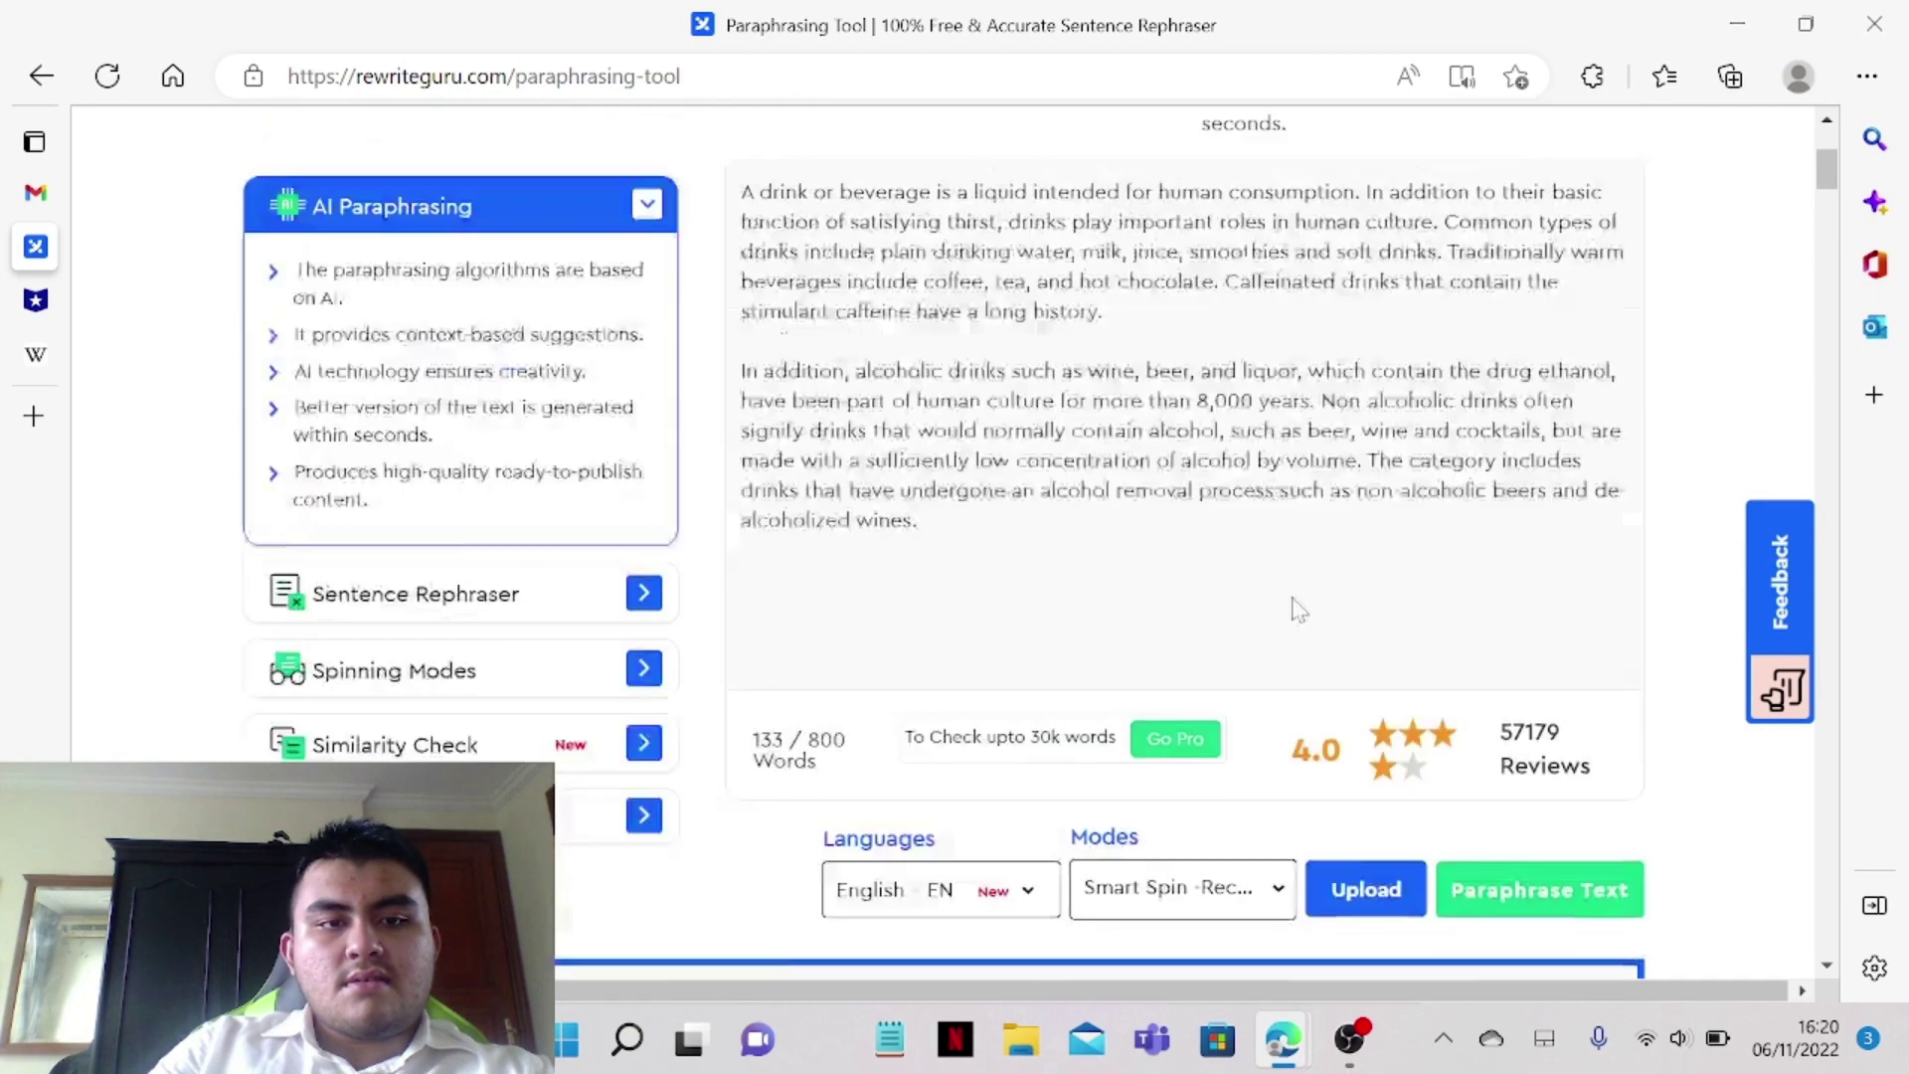
scroll(1062, 641, down, 11)
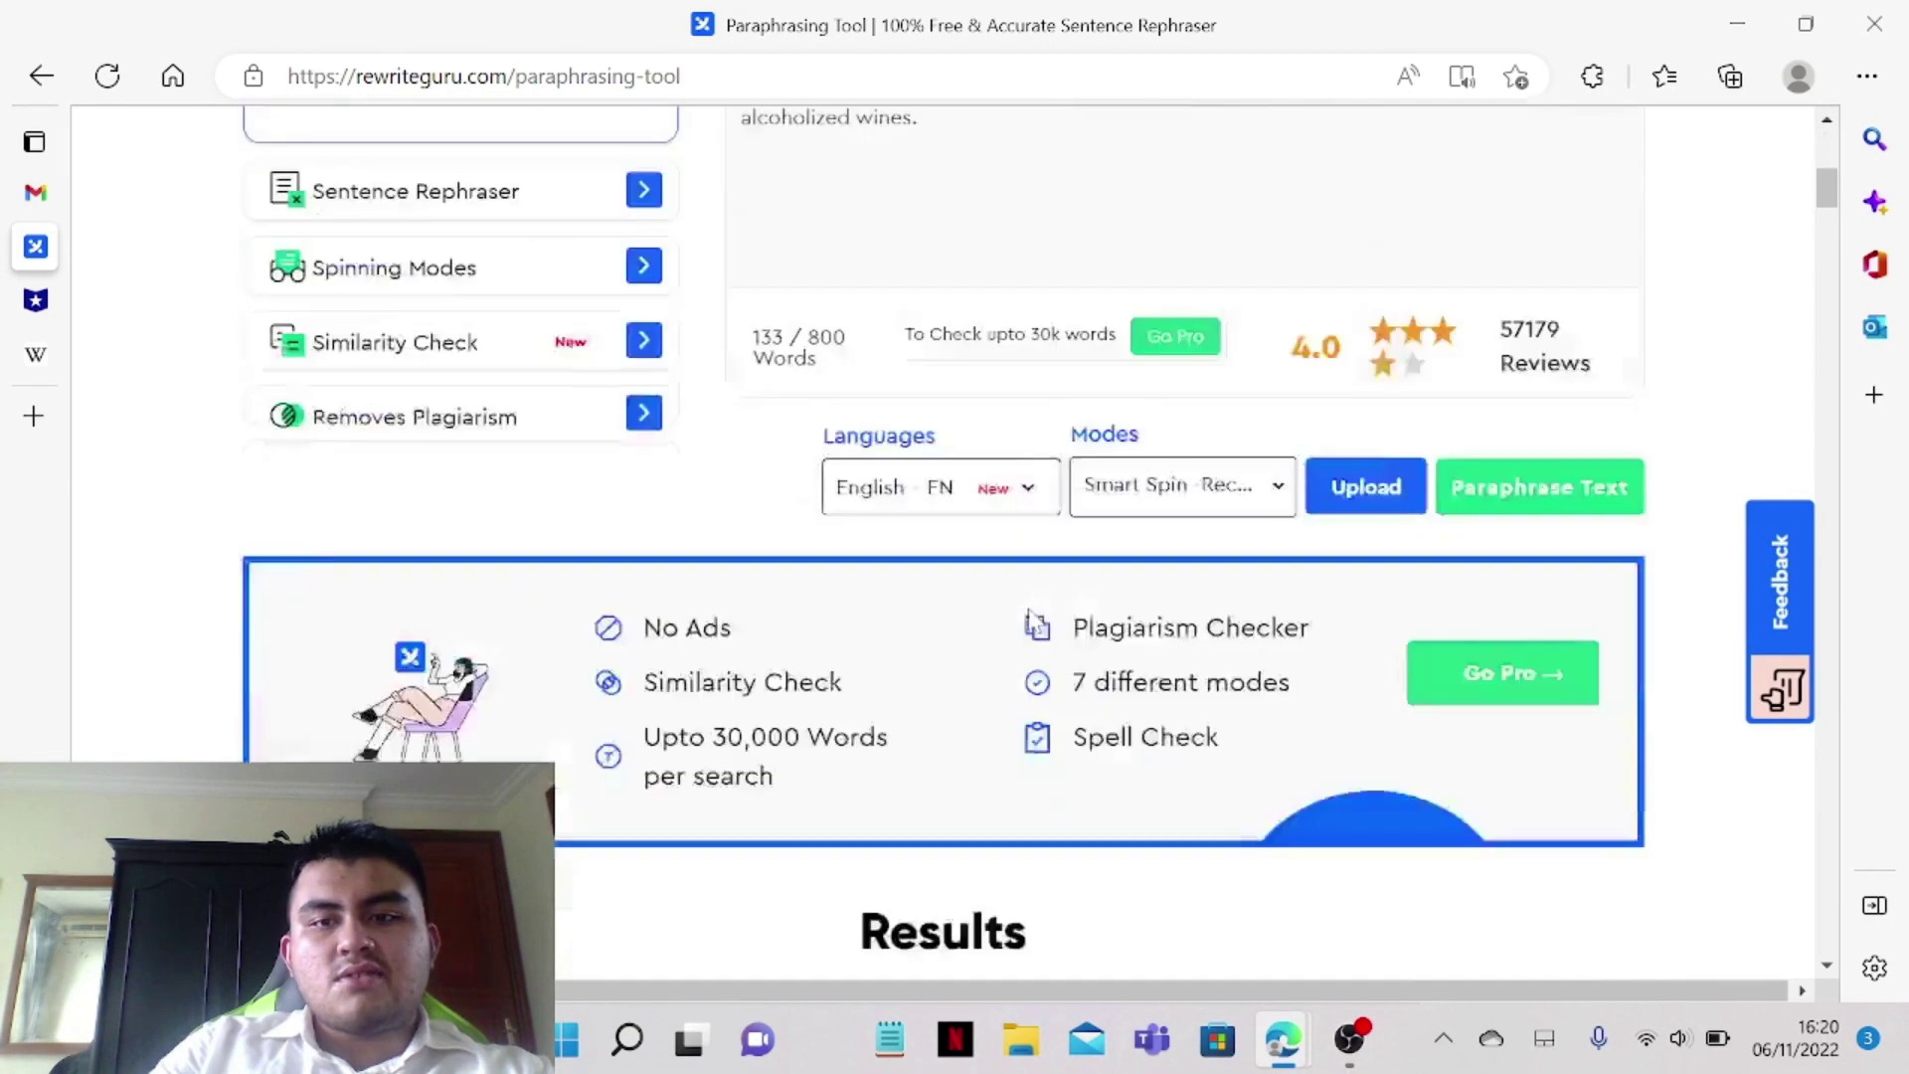
scroll(702, 603, down, 1)
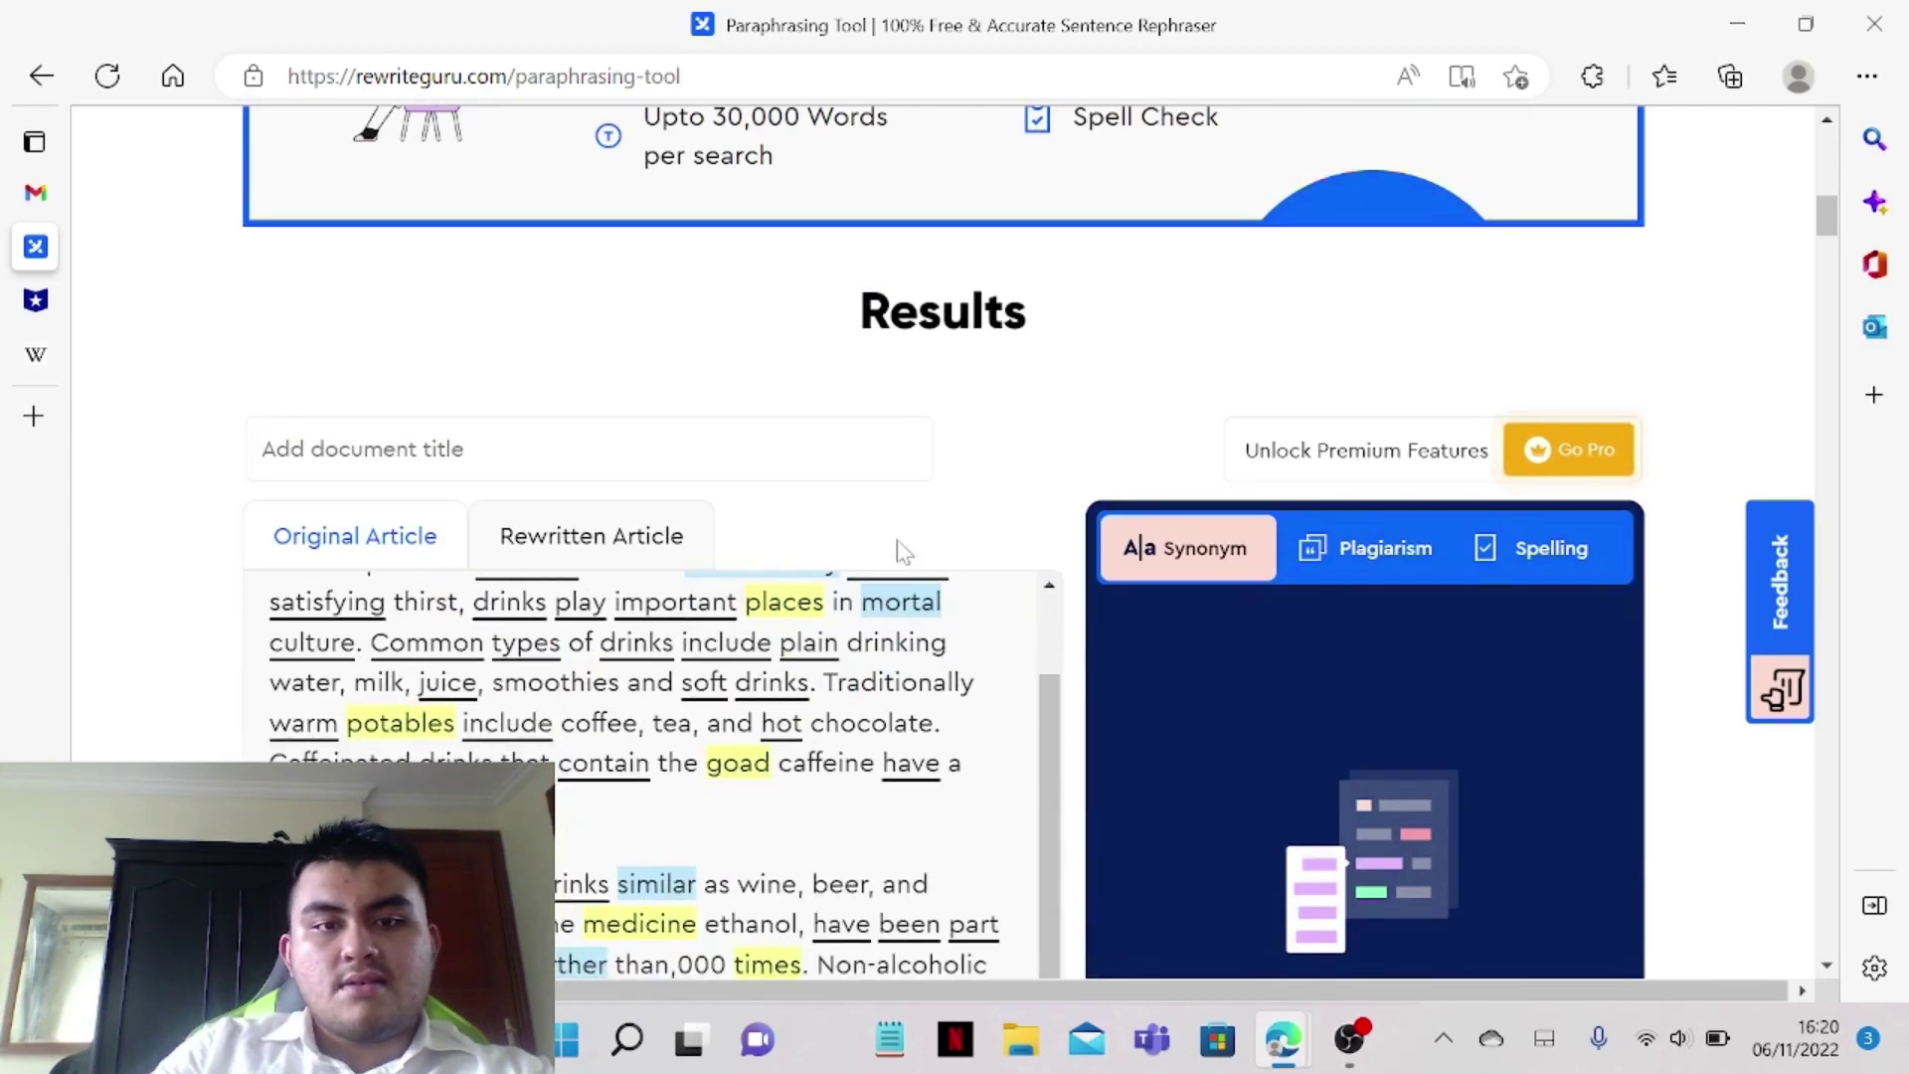
scroll(428, 597, up, 1)
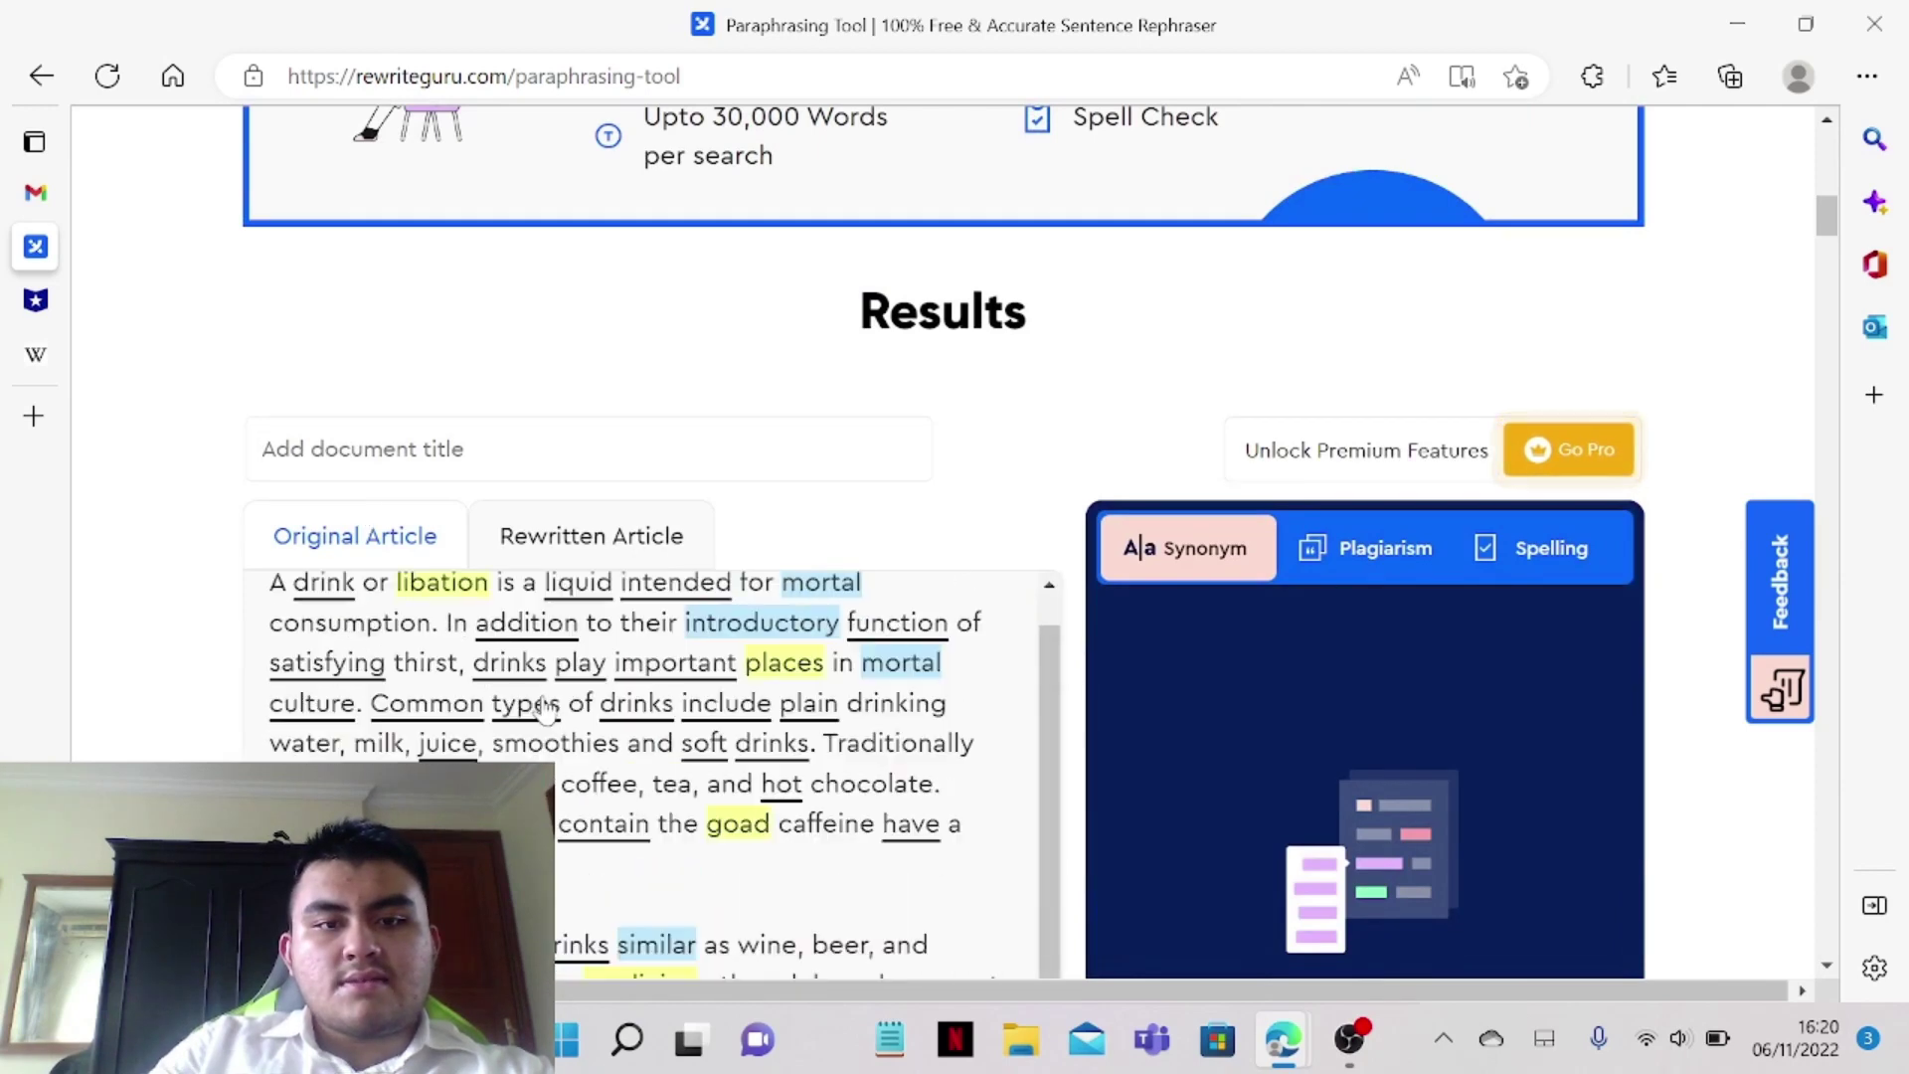
Switch between the Original Article and Rewritten Article versions to compare them
click(592, 536)
scroll(976, 528, down, 4)
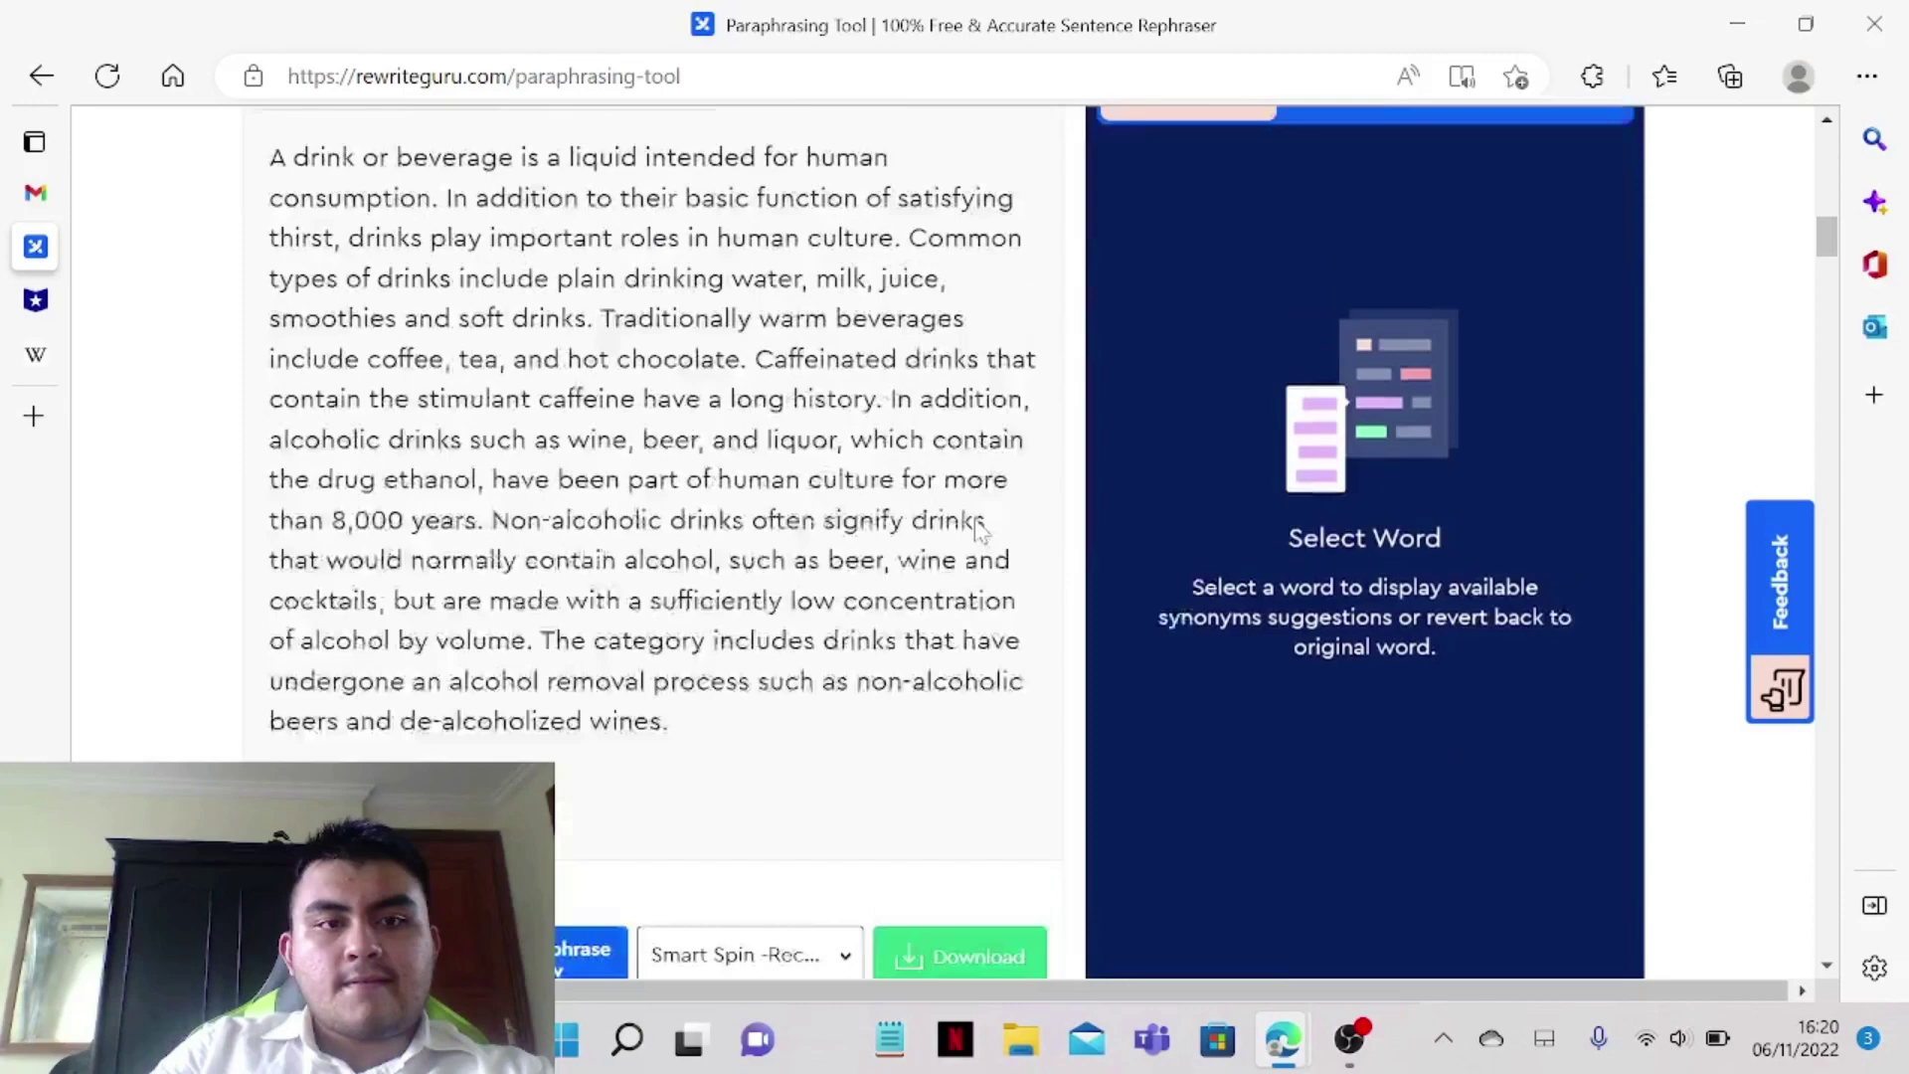
scroll(976, 528, up, 3)
scroll(929, 552, up, 6)
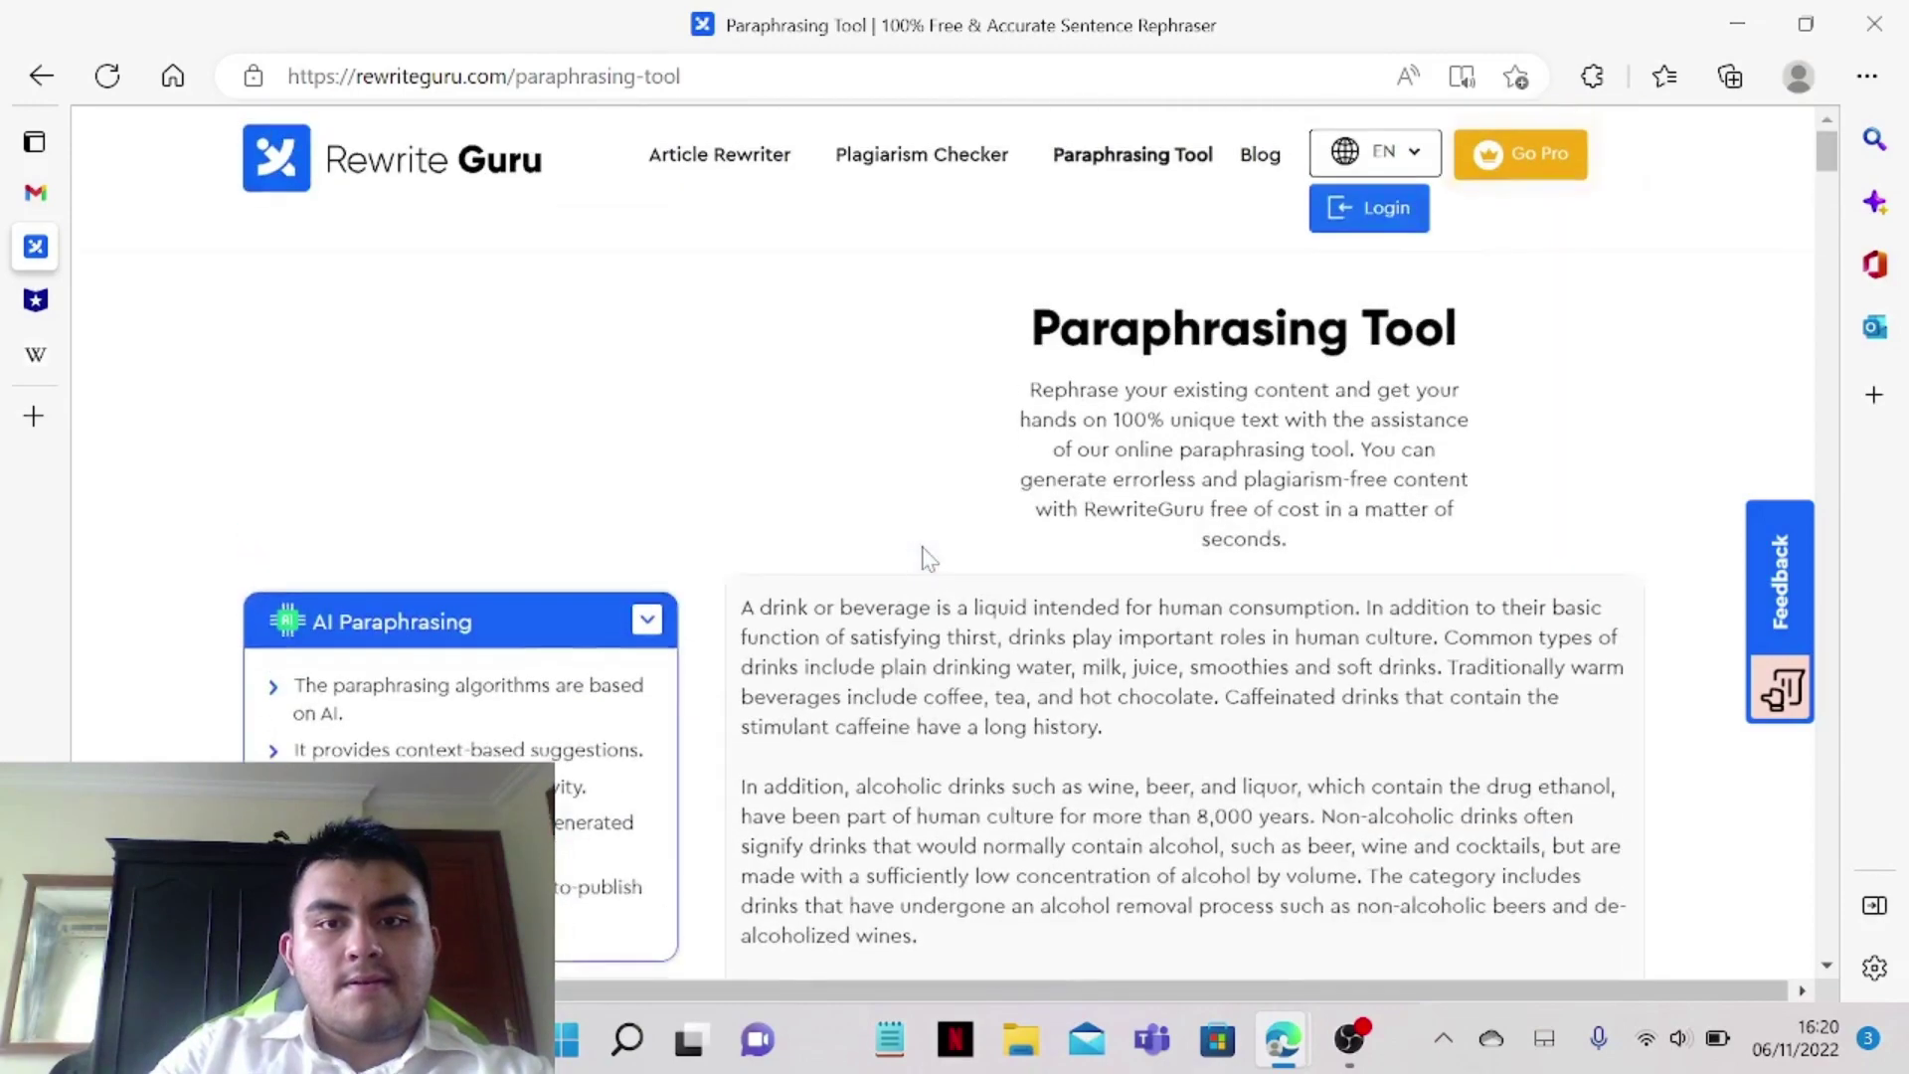
scroll(929, 557, down, 4)
scroll(929, 562, up, 5)
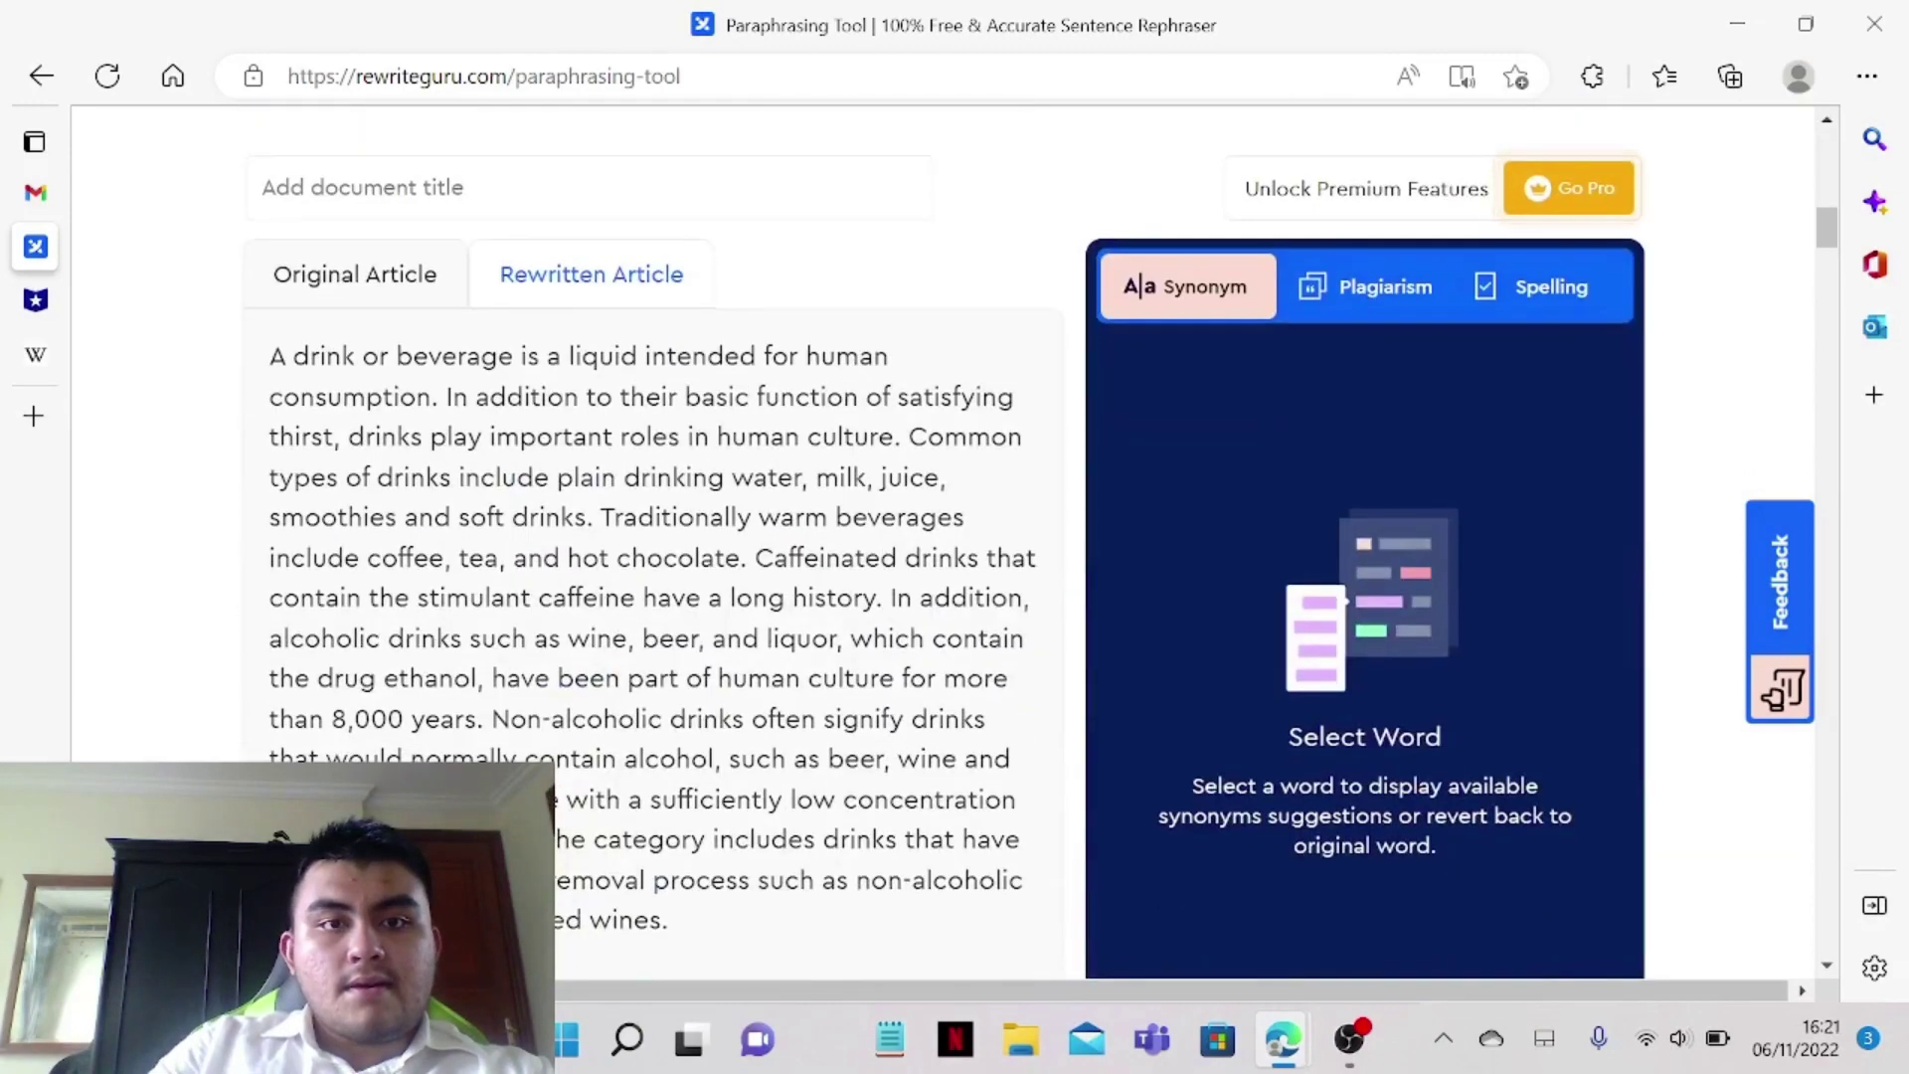
click(408, 303)
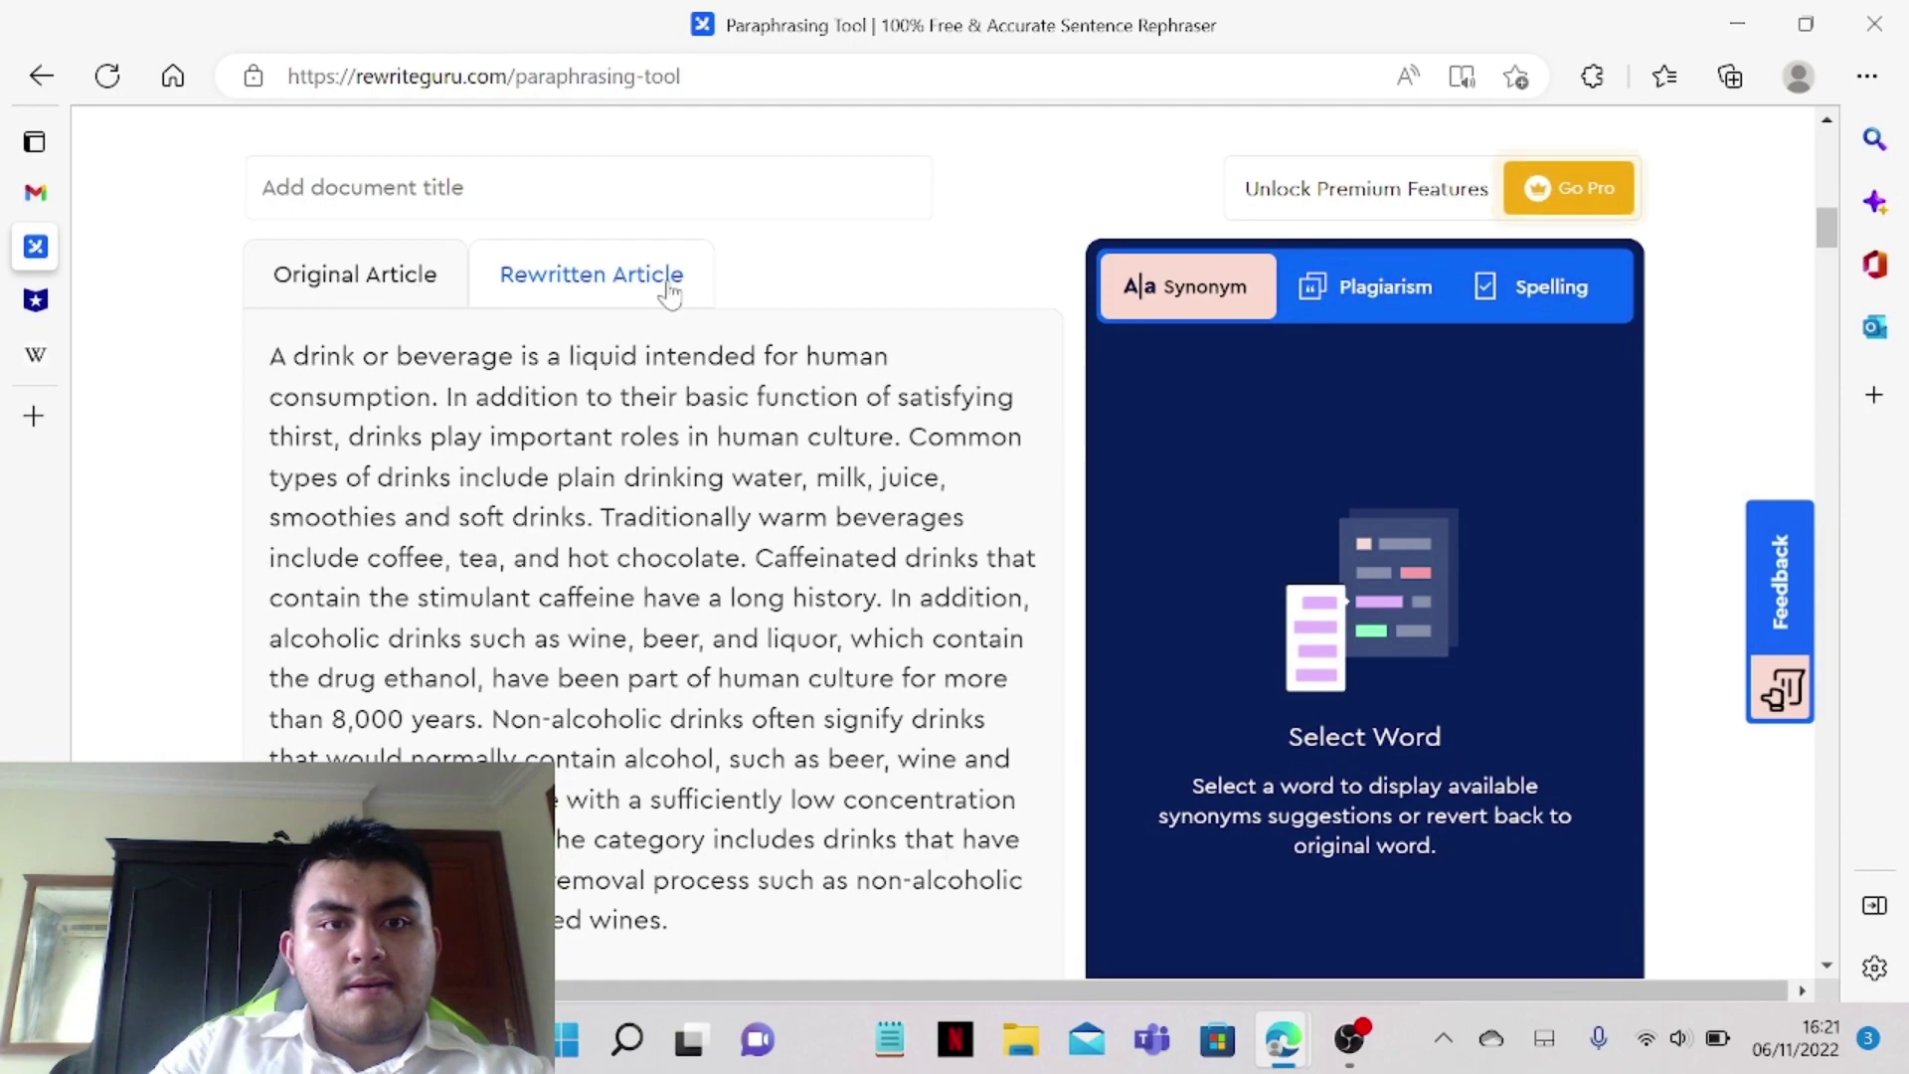
scroll(864, 507, up, 10)
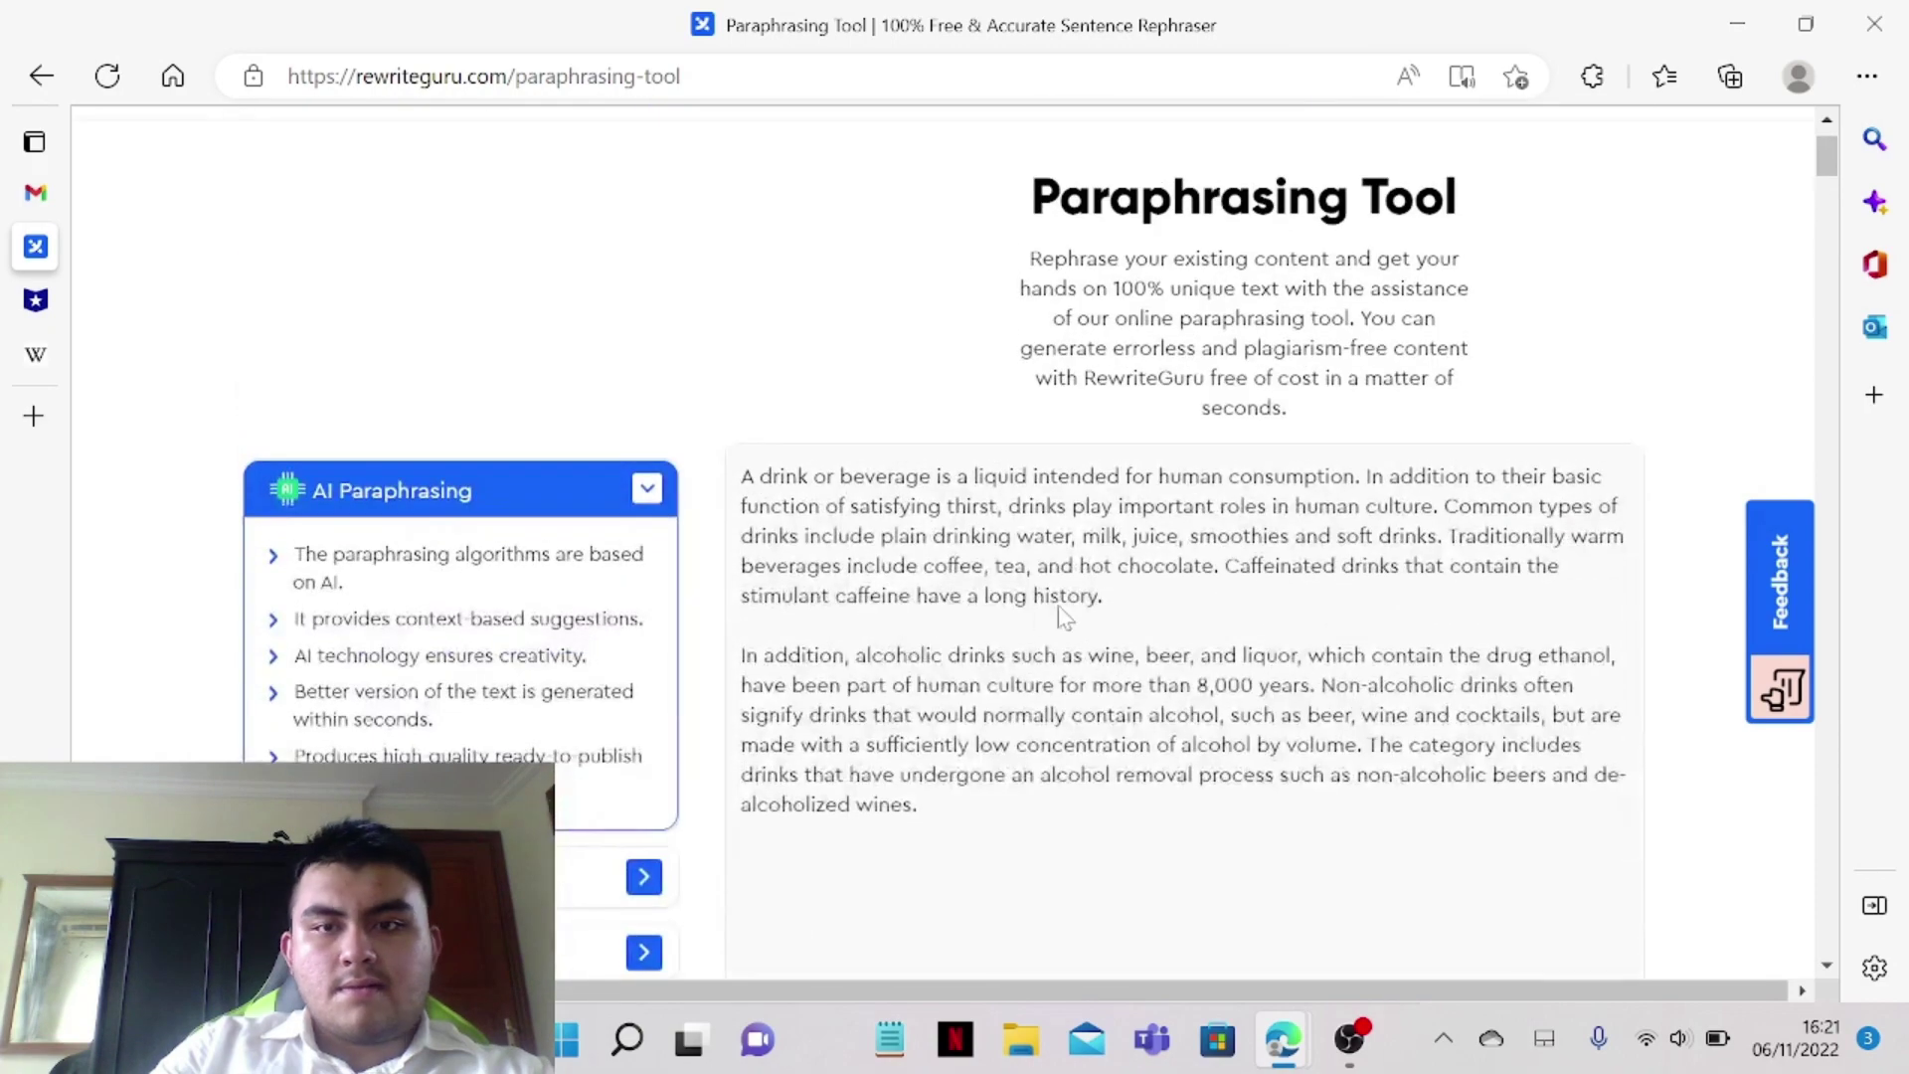
scroll(1063, 611, down, 4)
scroll(1089, 605, down, 10)
scroll(1090, 609, up, 8)
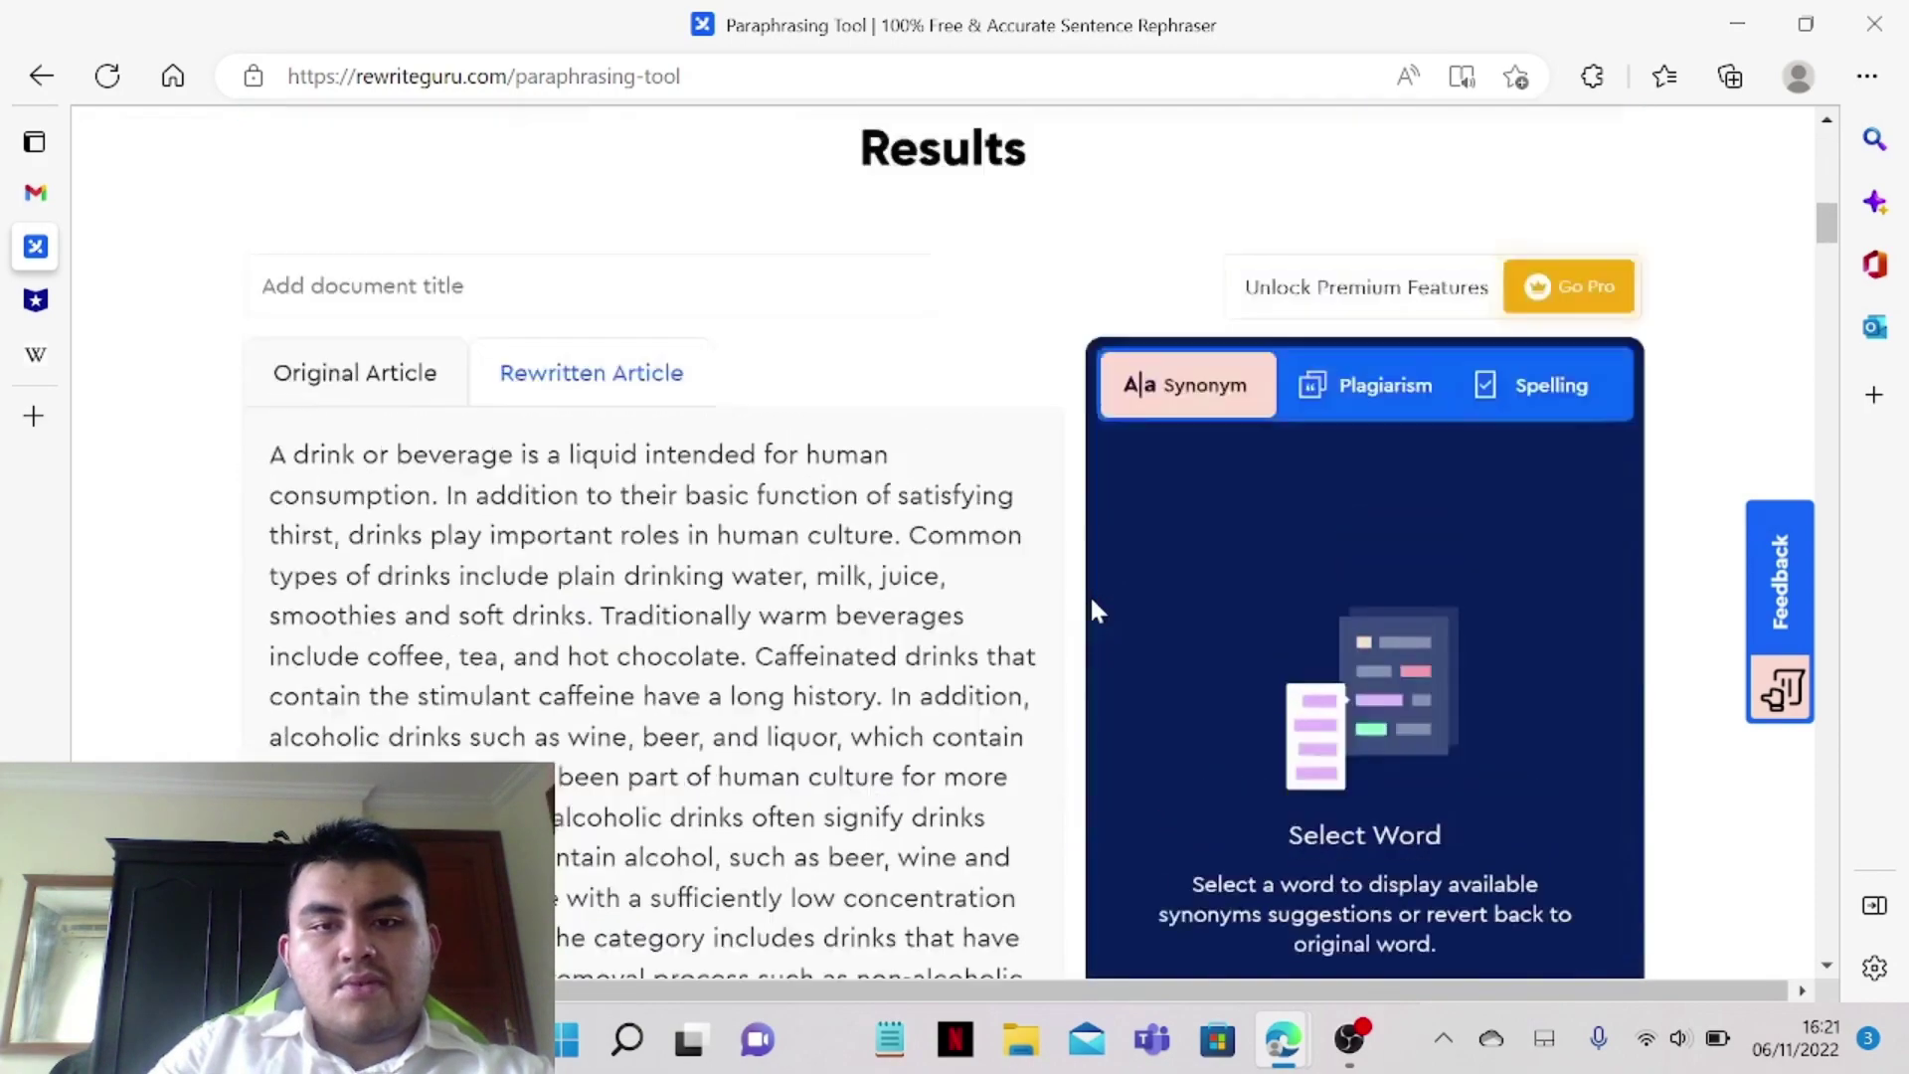
scroll(1090, 595, up, 4)
scroll(1113, 627, down, 12)
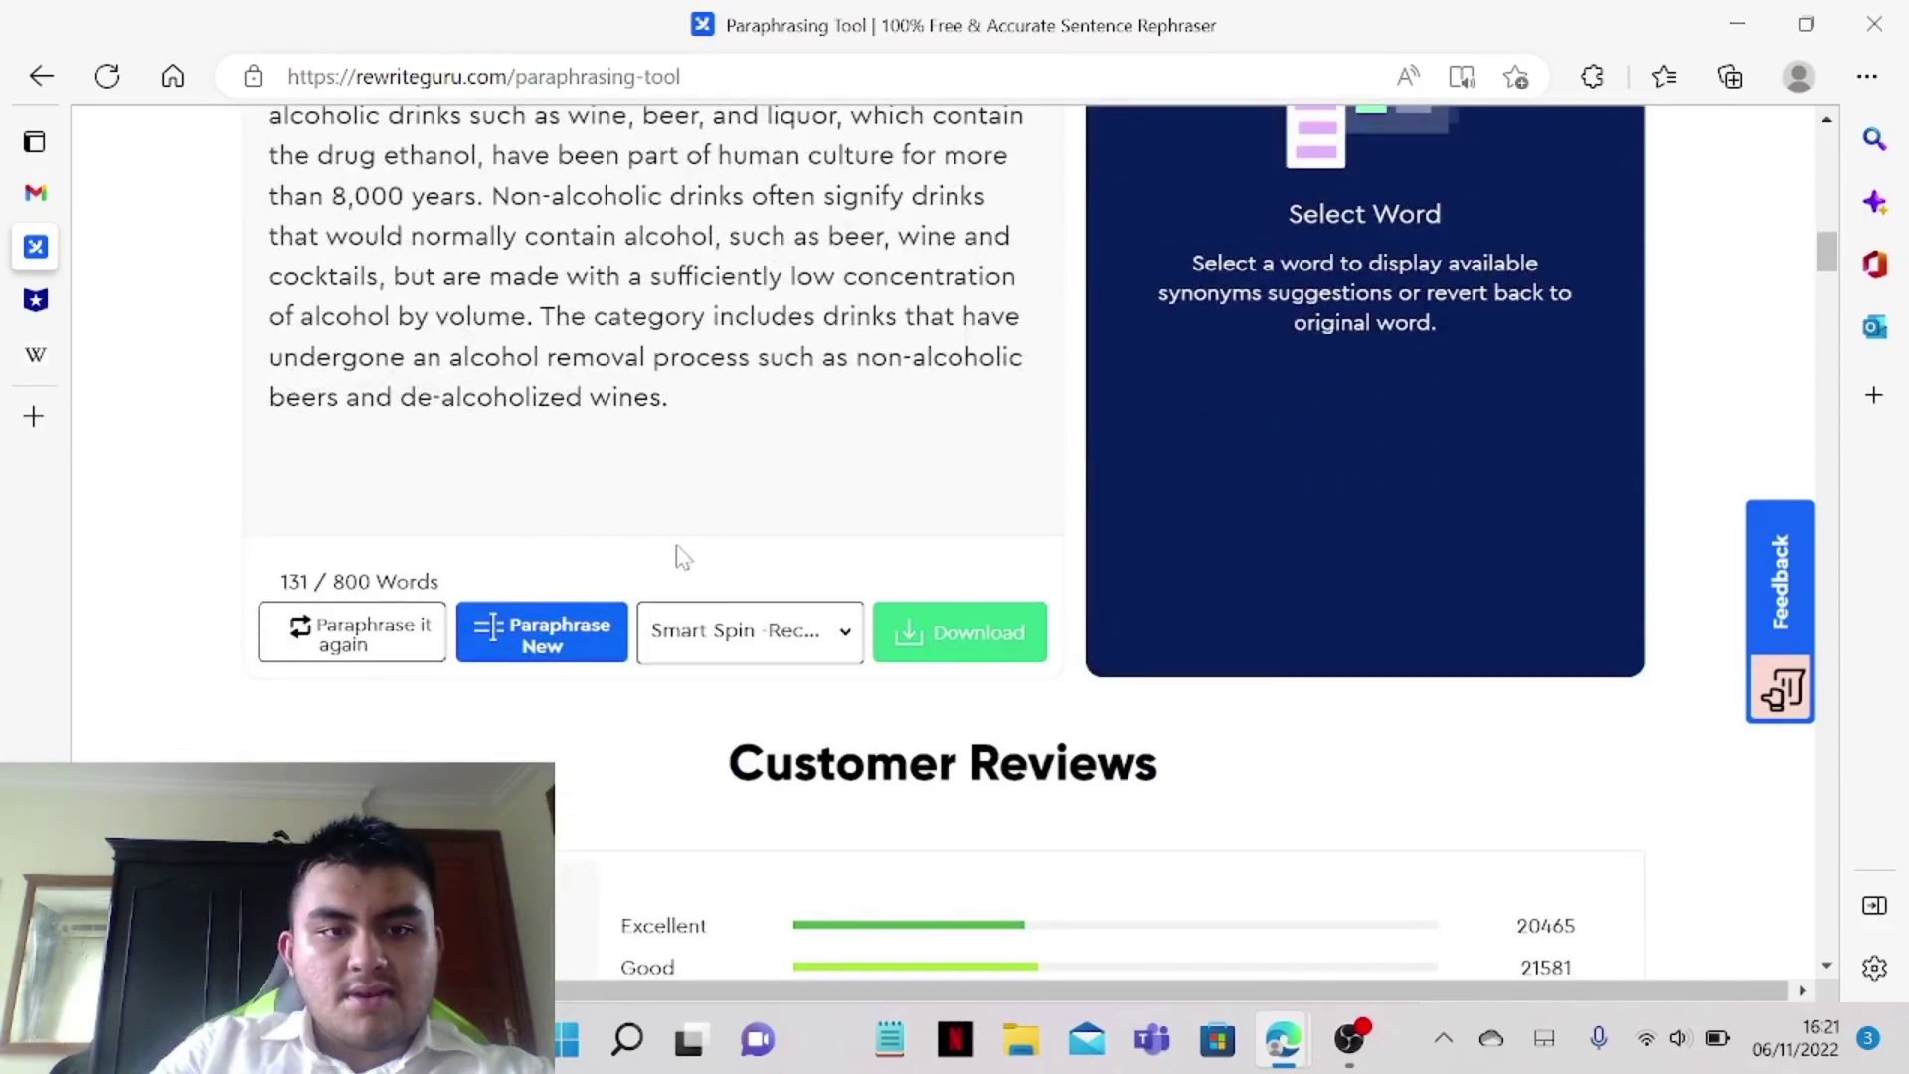
Request a new paraphrase of the Drink text, discarding the old results
click(360, 644)
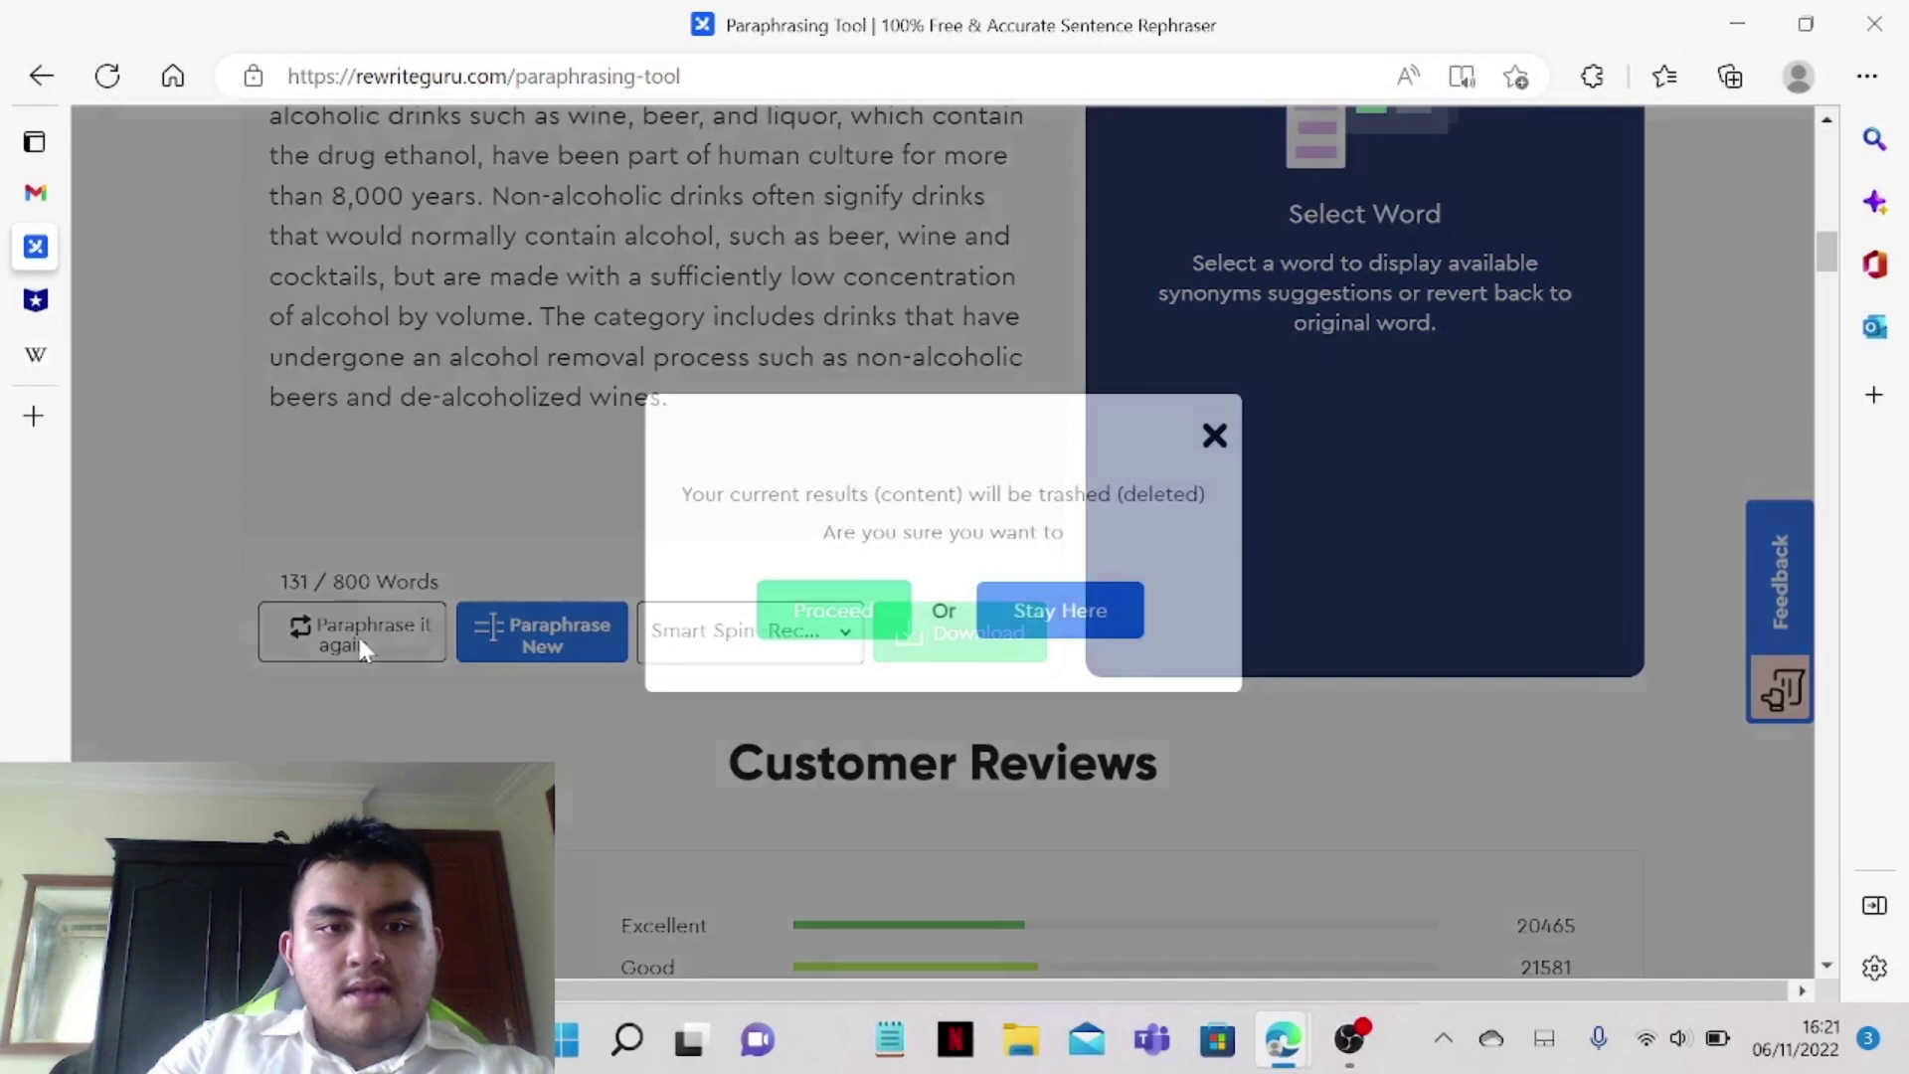
click(819, 639)
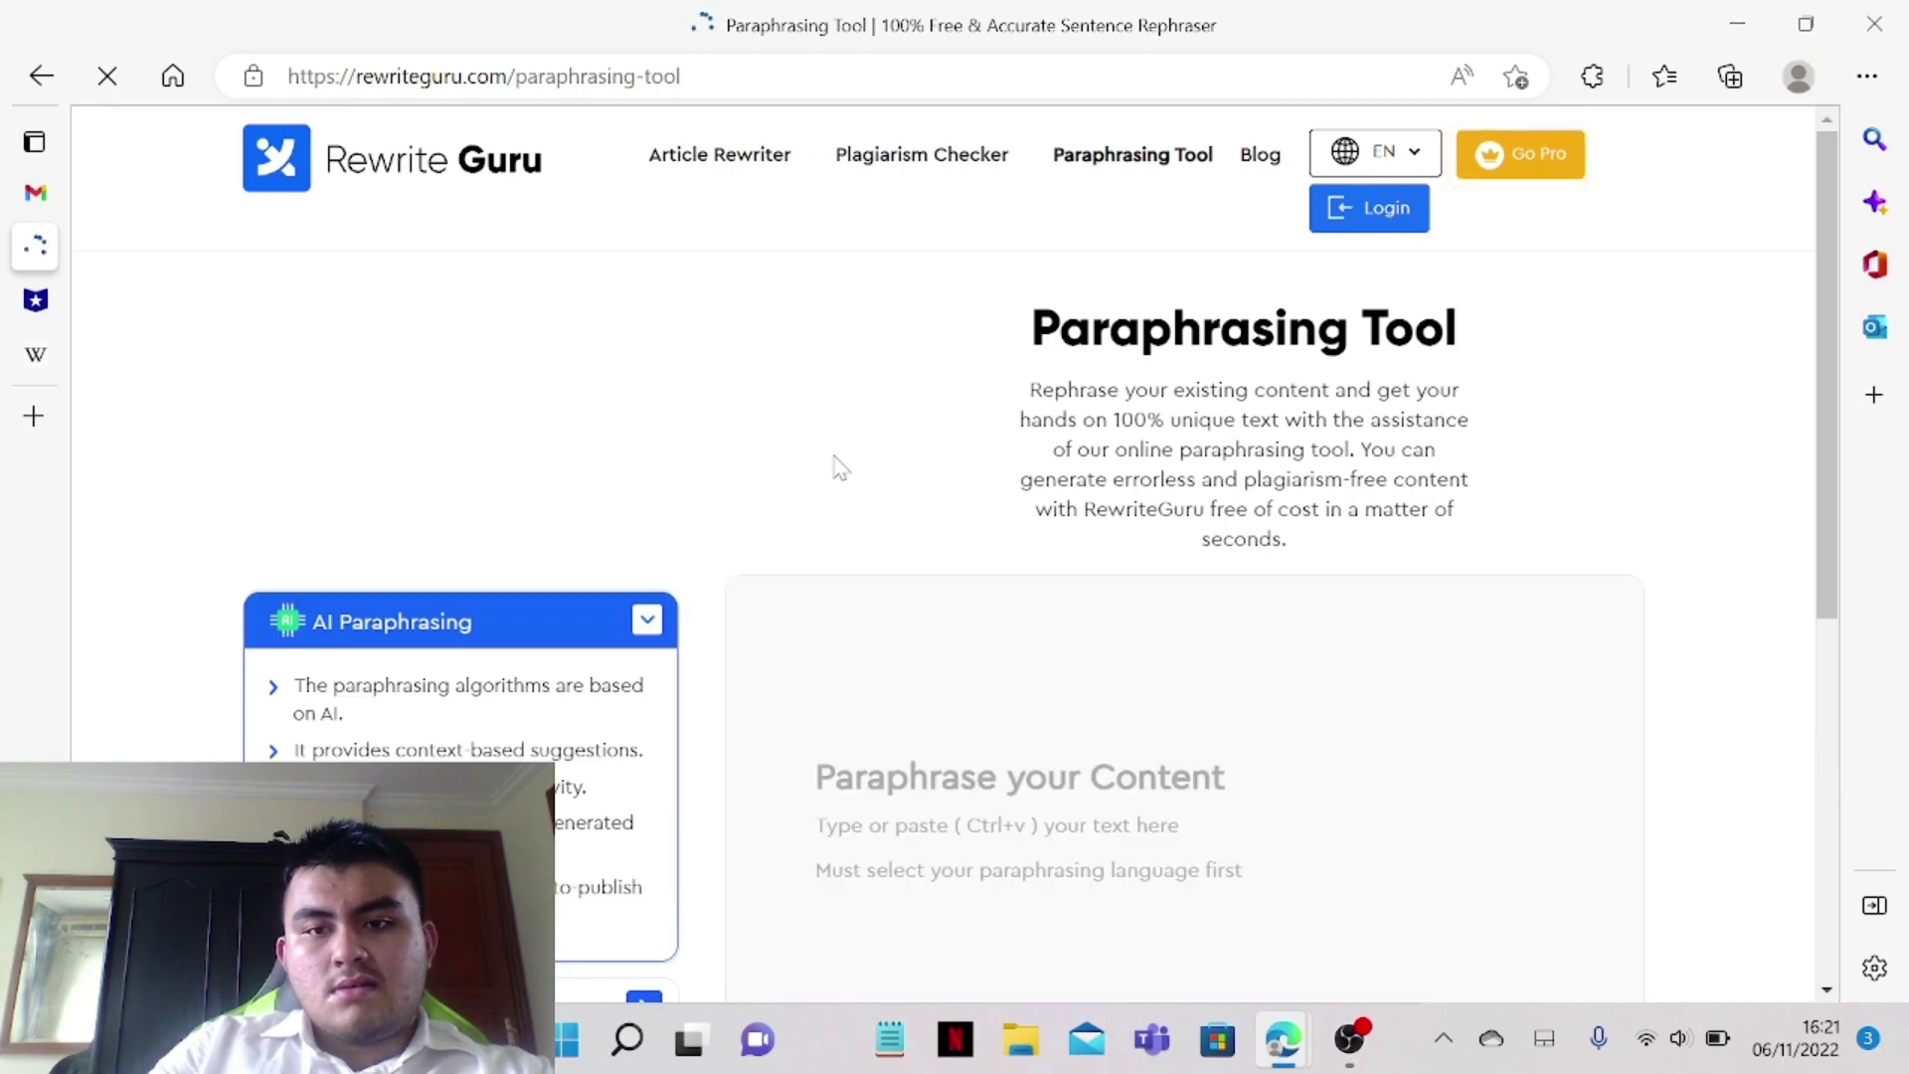
scroll(855, 478, down, 20)
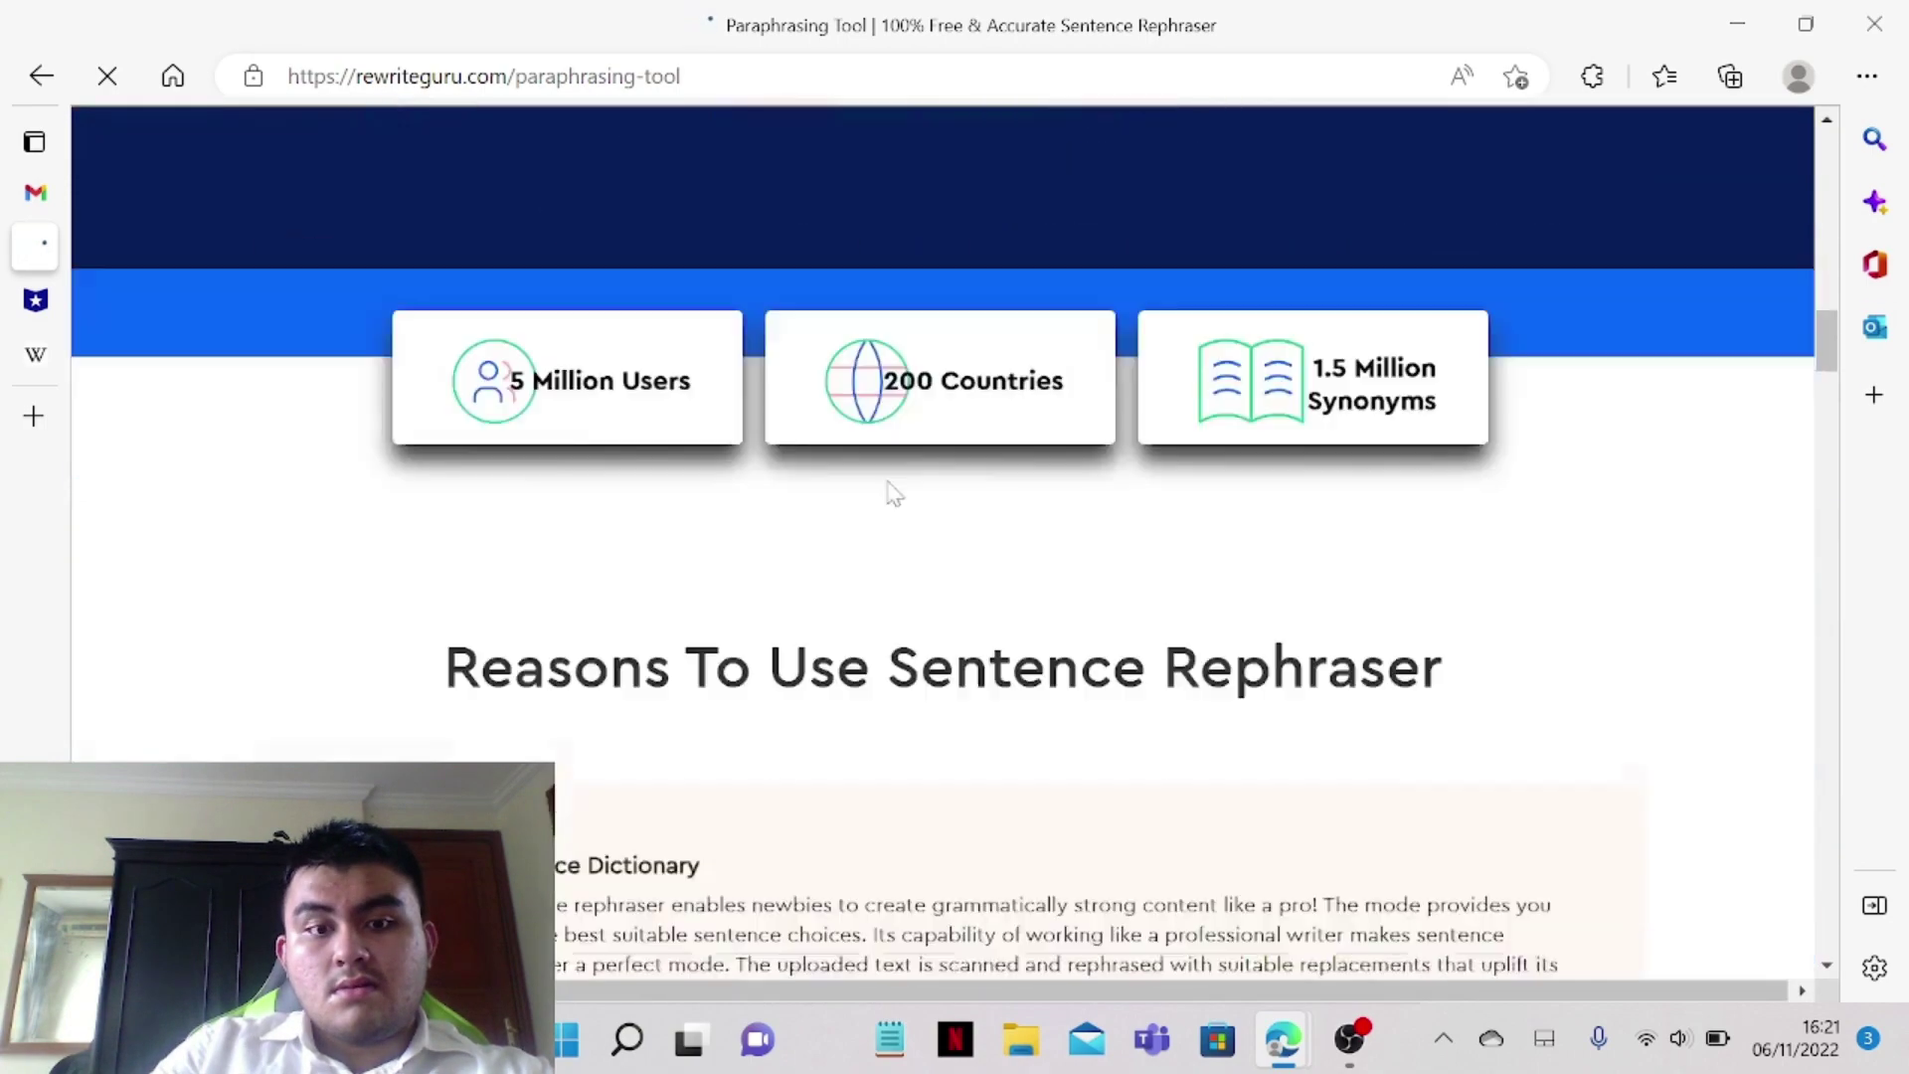
scroll(895, 495, down, 10)
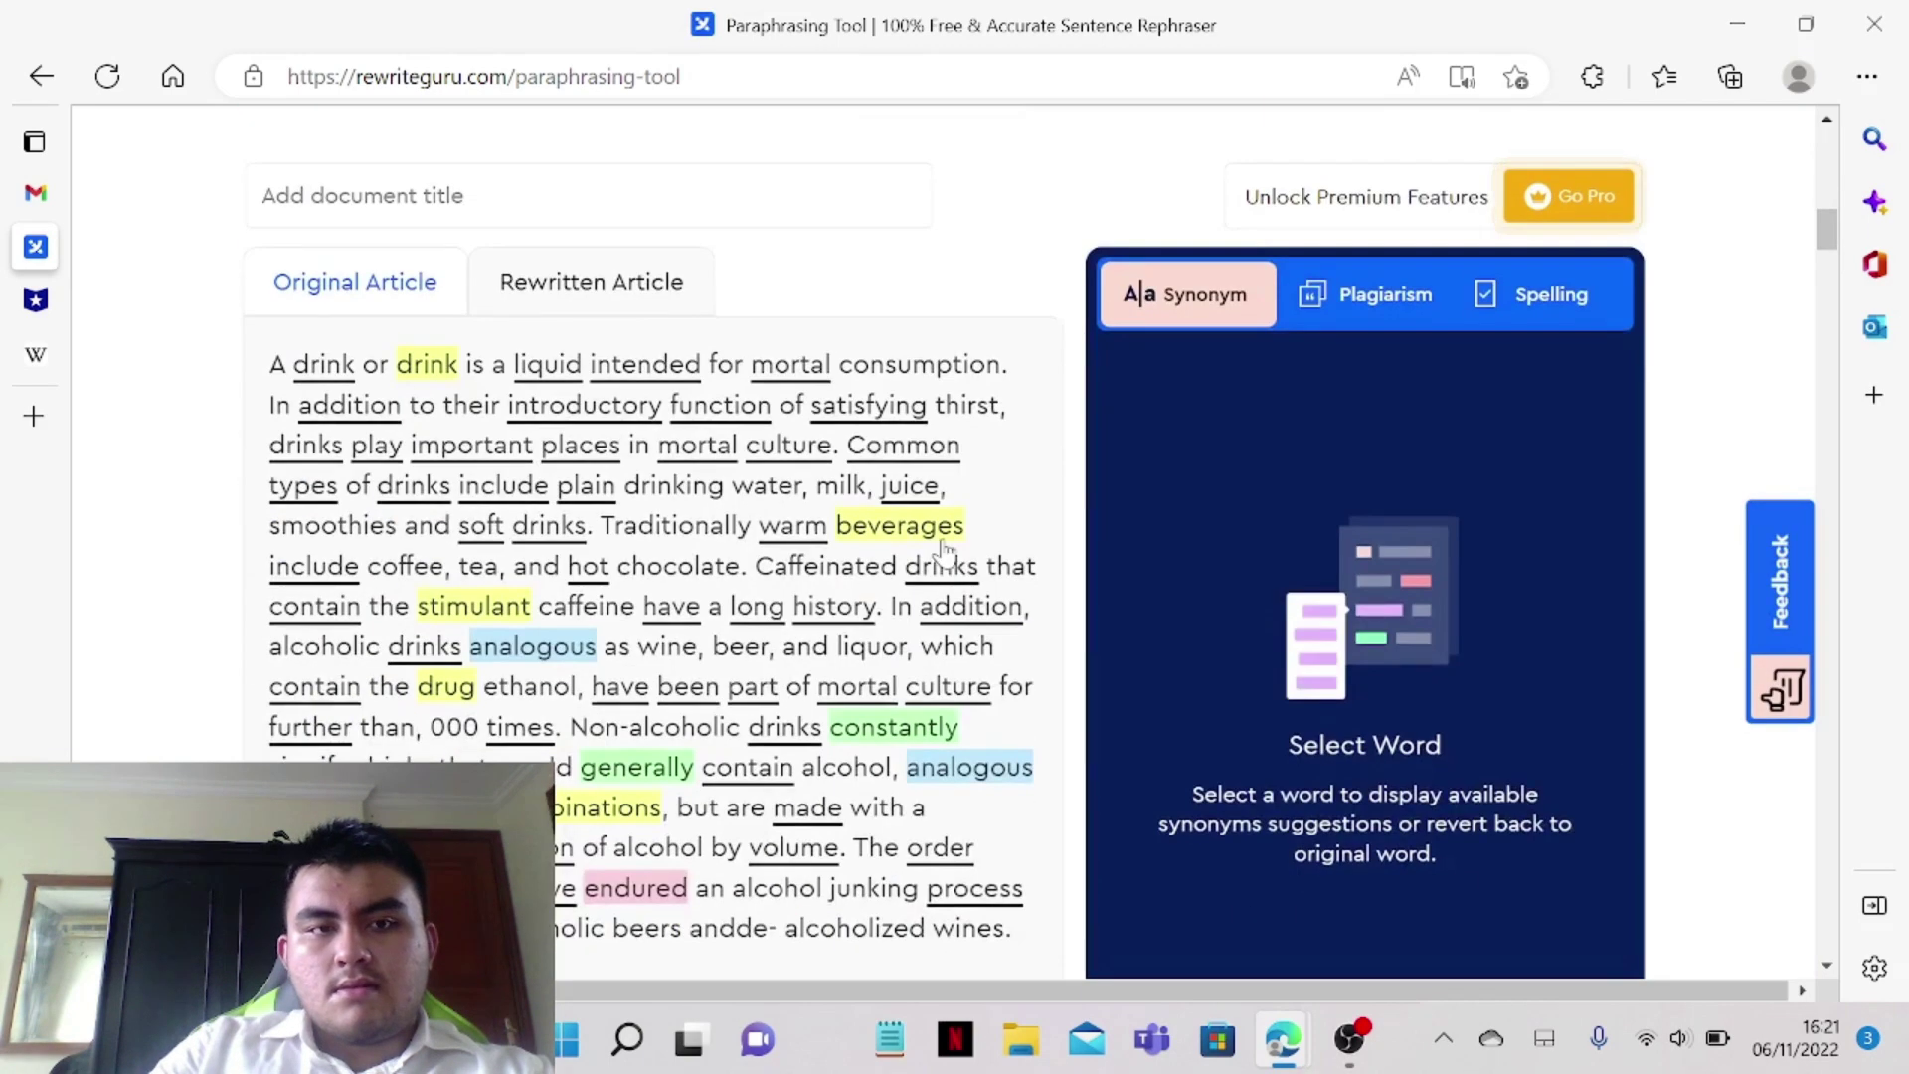
Download the fresh 134-word paraphrase as file_841476846.pdf
scroll(942, 550, up, 4)
scroll(942, 549, down, 11)
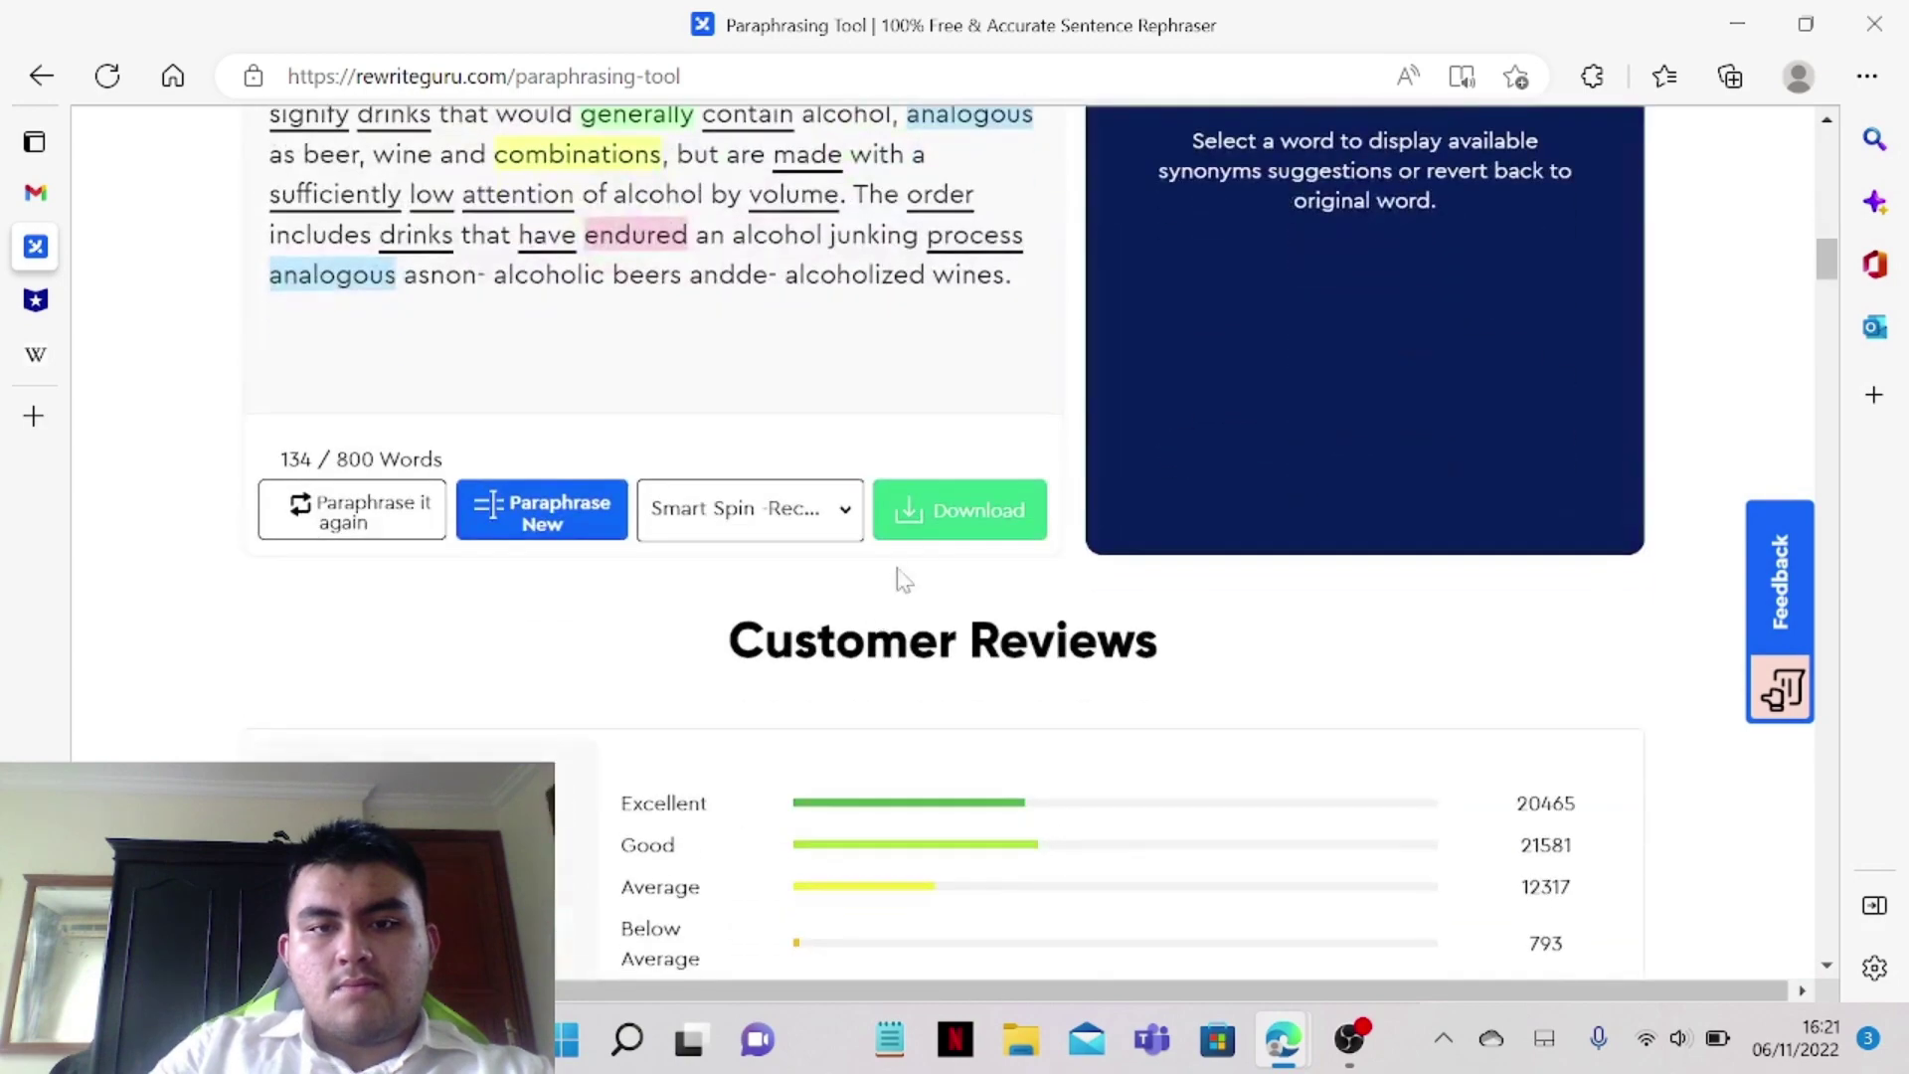
click(921, 537)
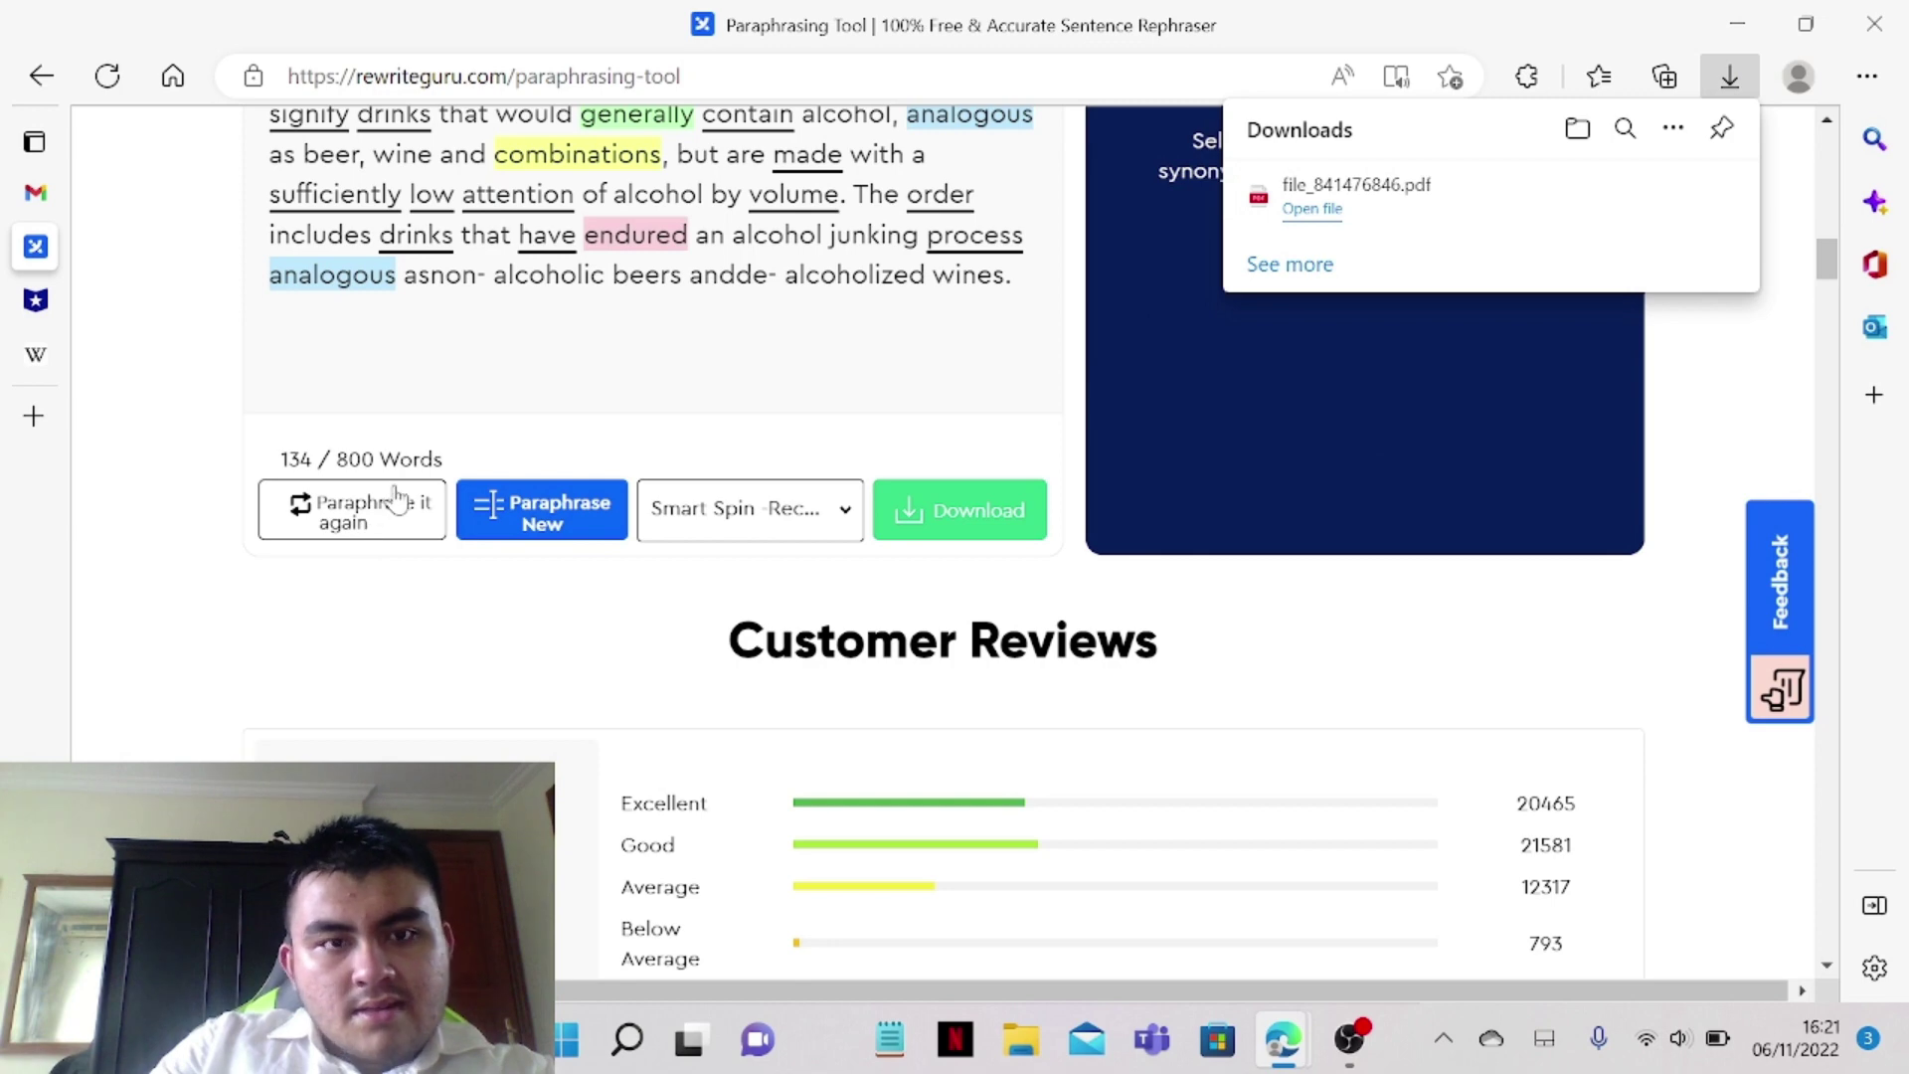
Discard the current result and request yet another paraphrase of the Drink text
click(385, 522)
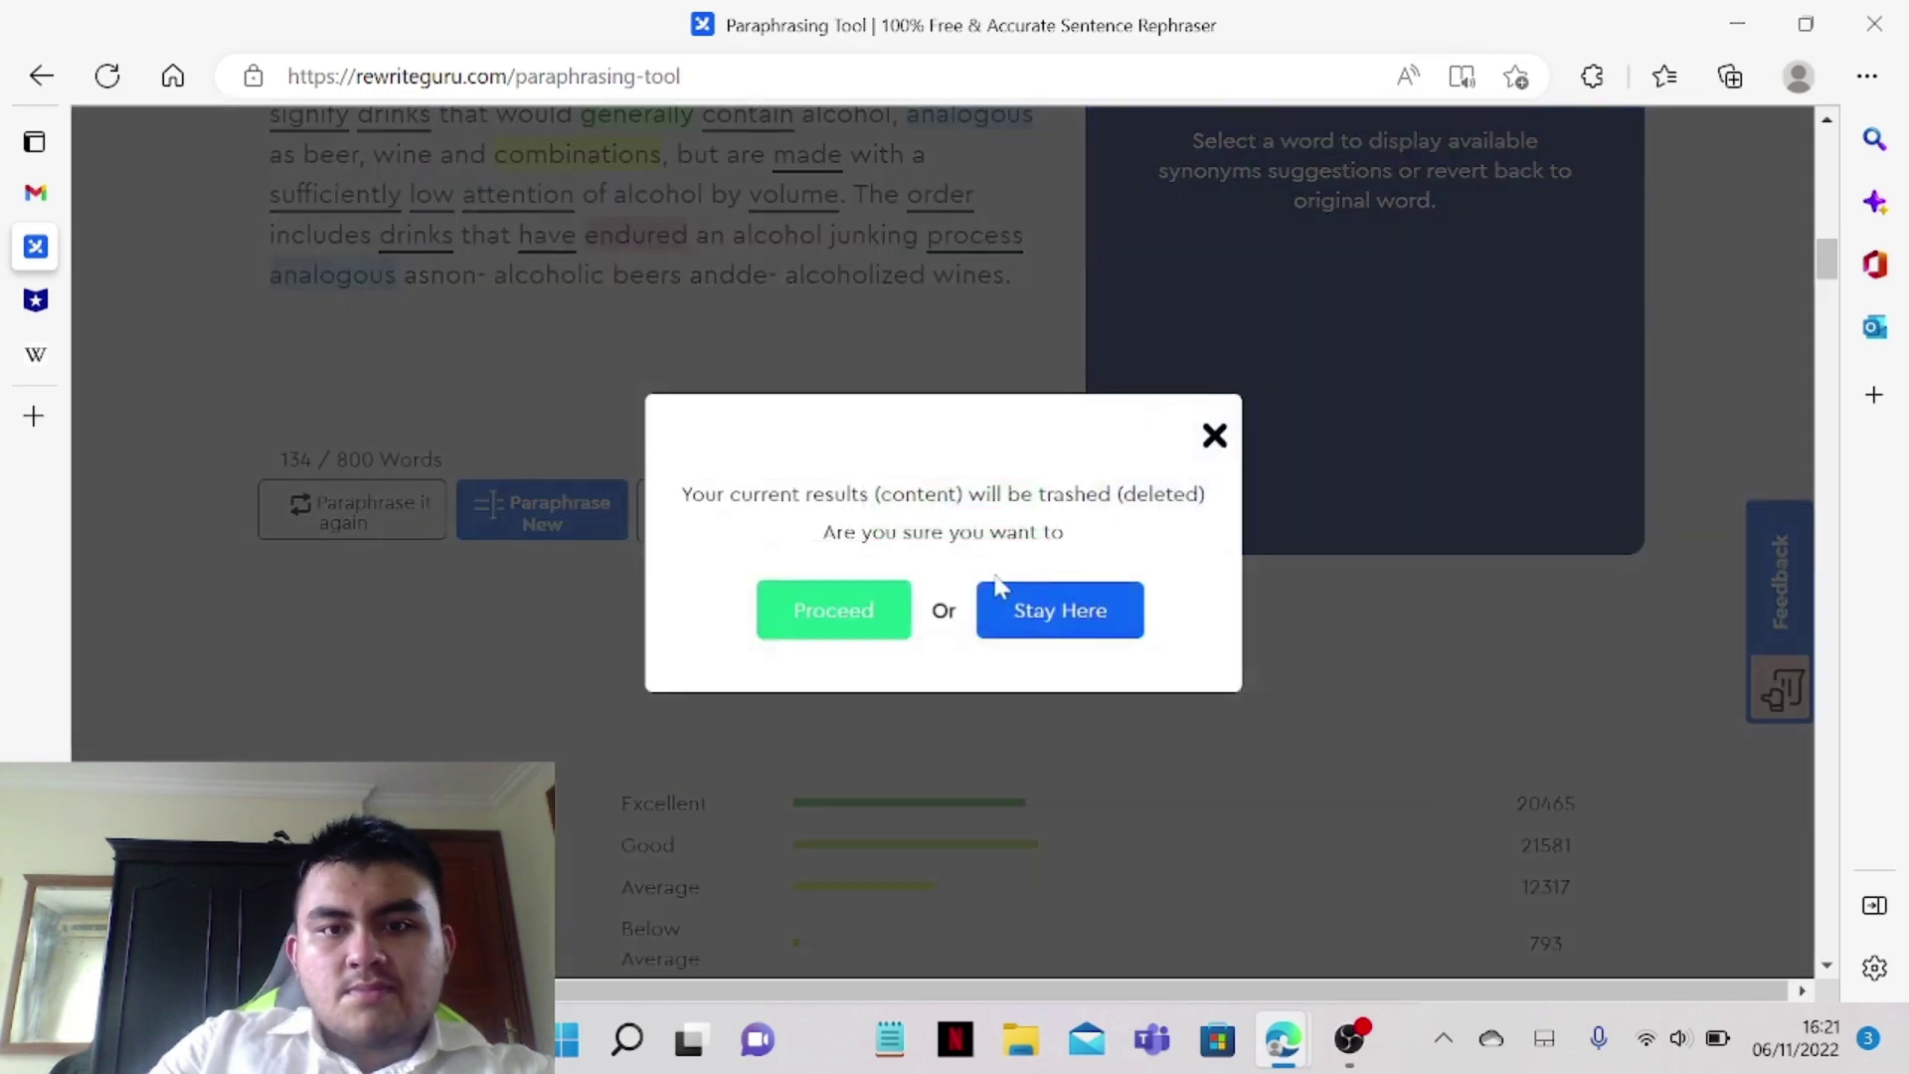
click(863, 613)
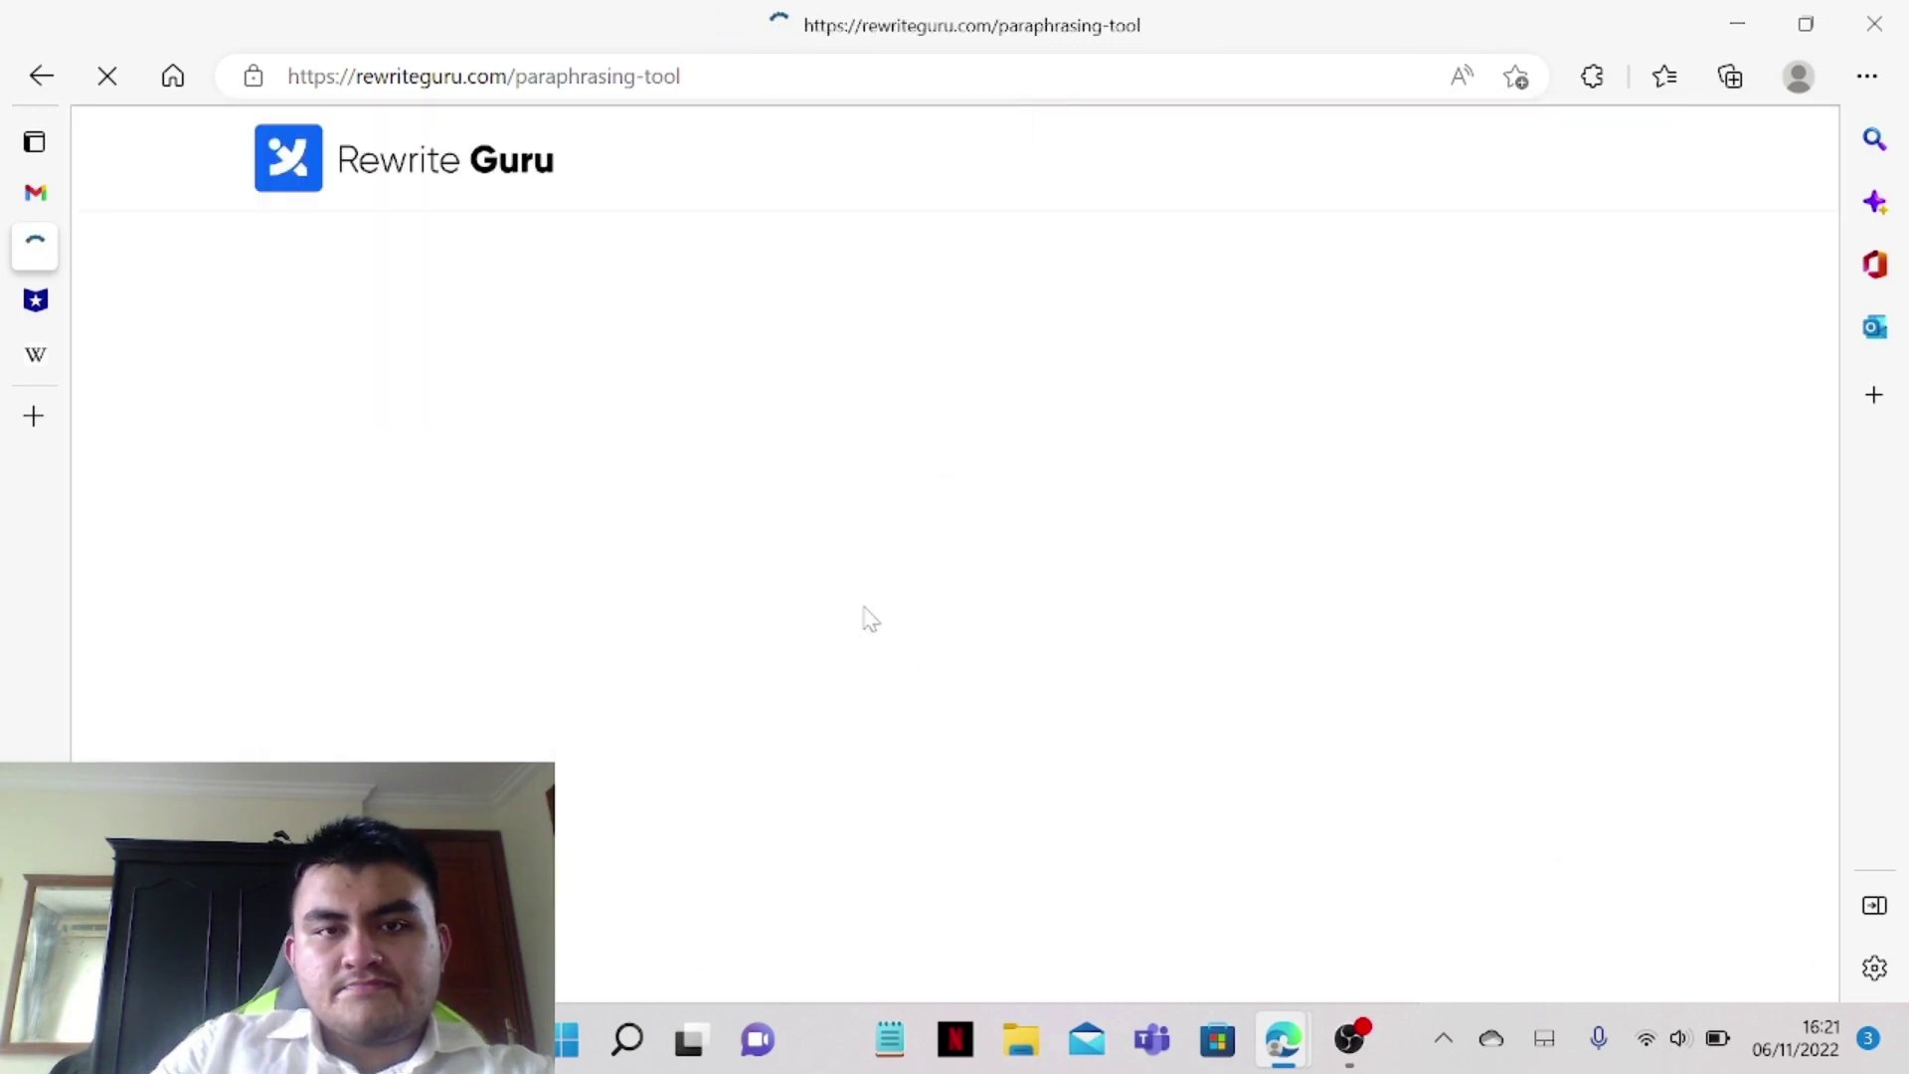
scroll(870, 618, down, 15)
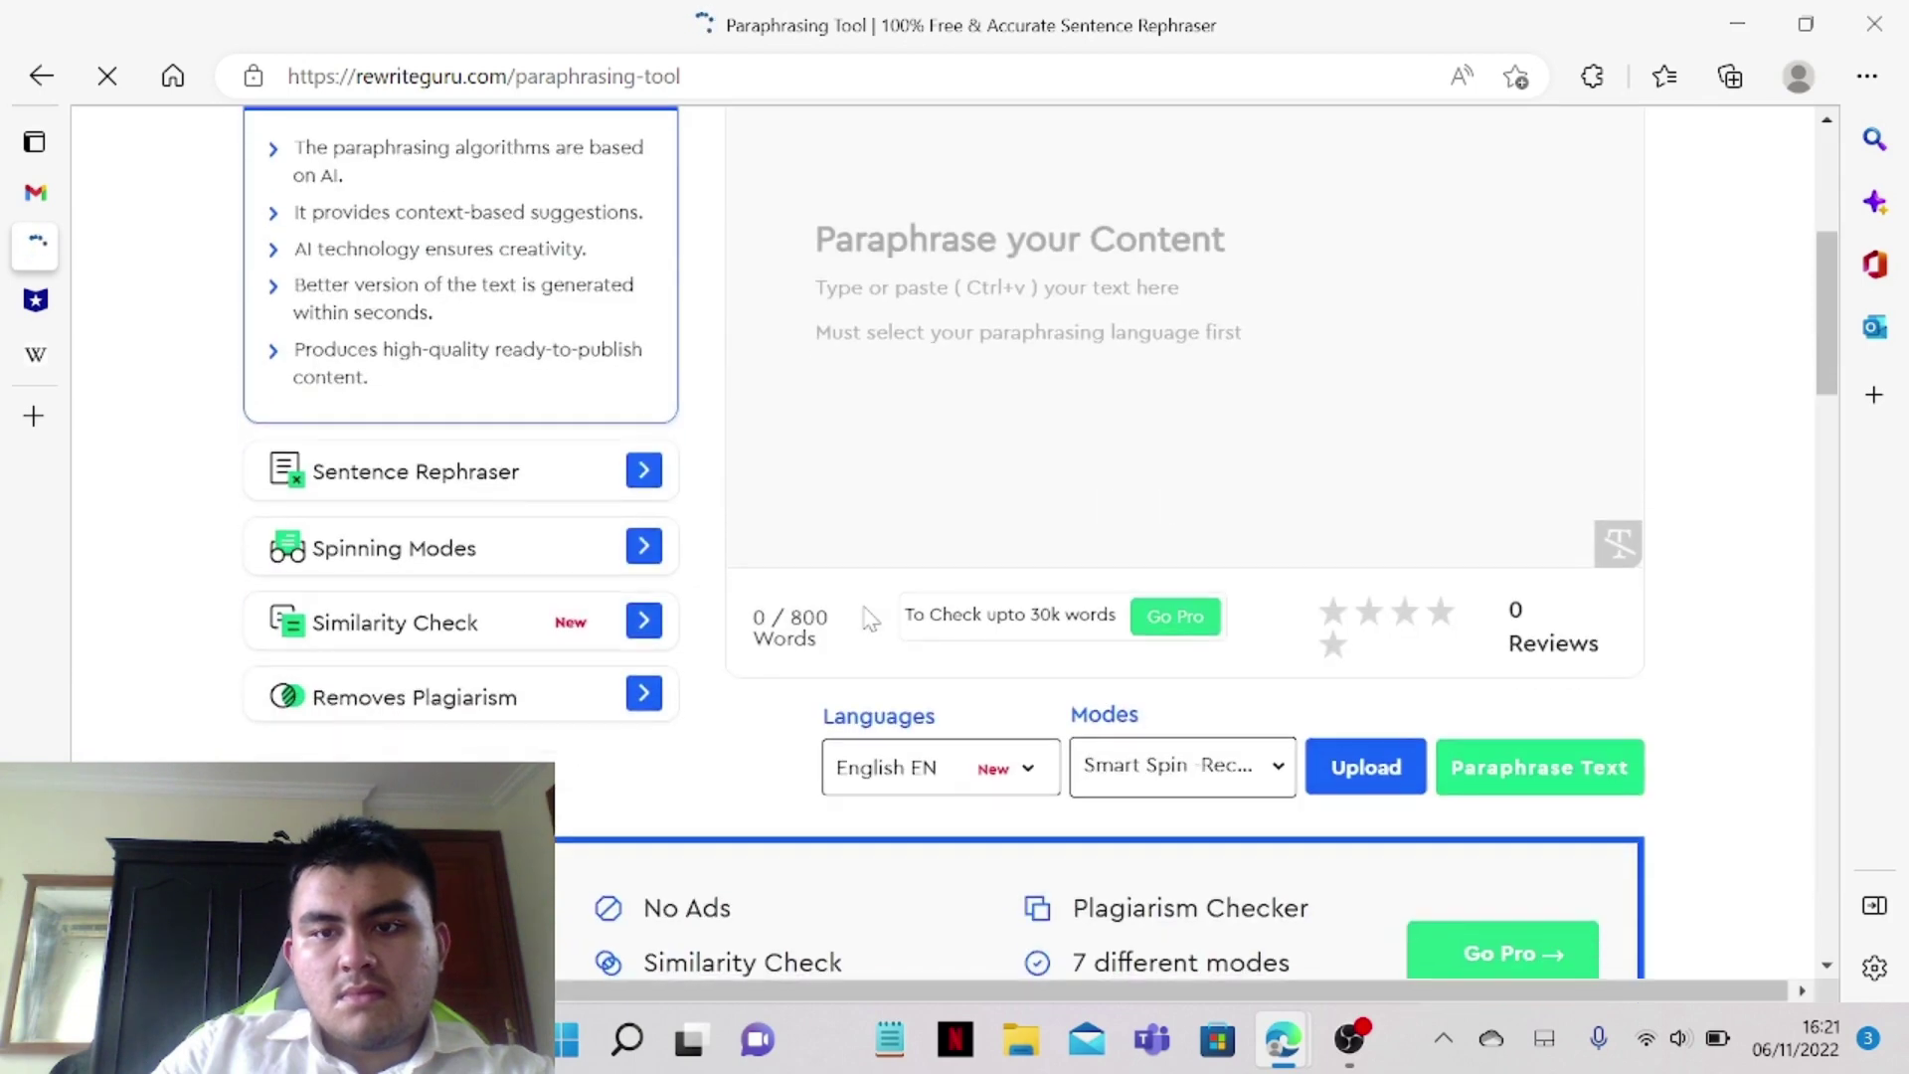
scroll(695, 649, down, 1)
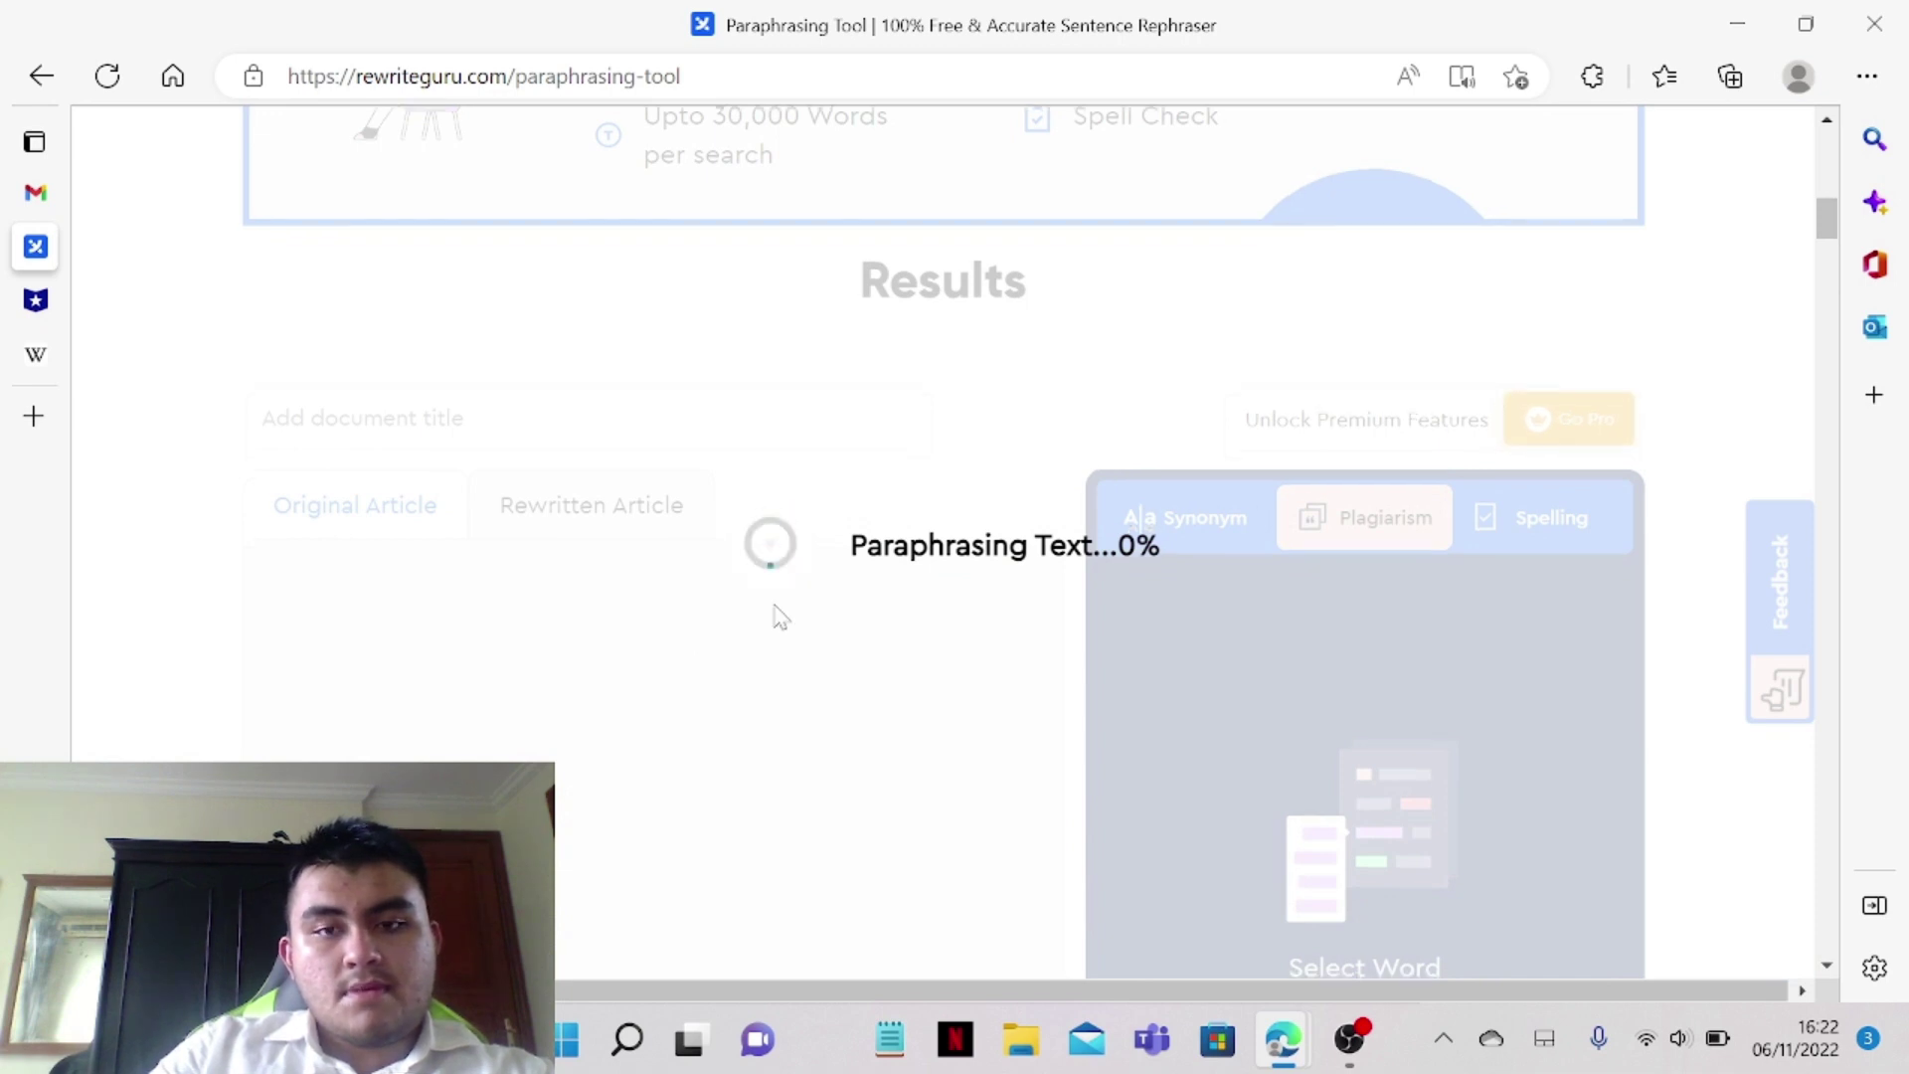
scroll(775, 617, down, 5)
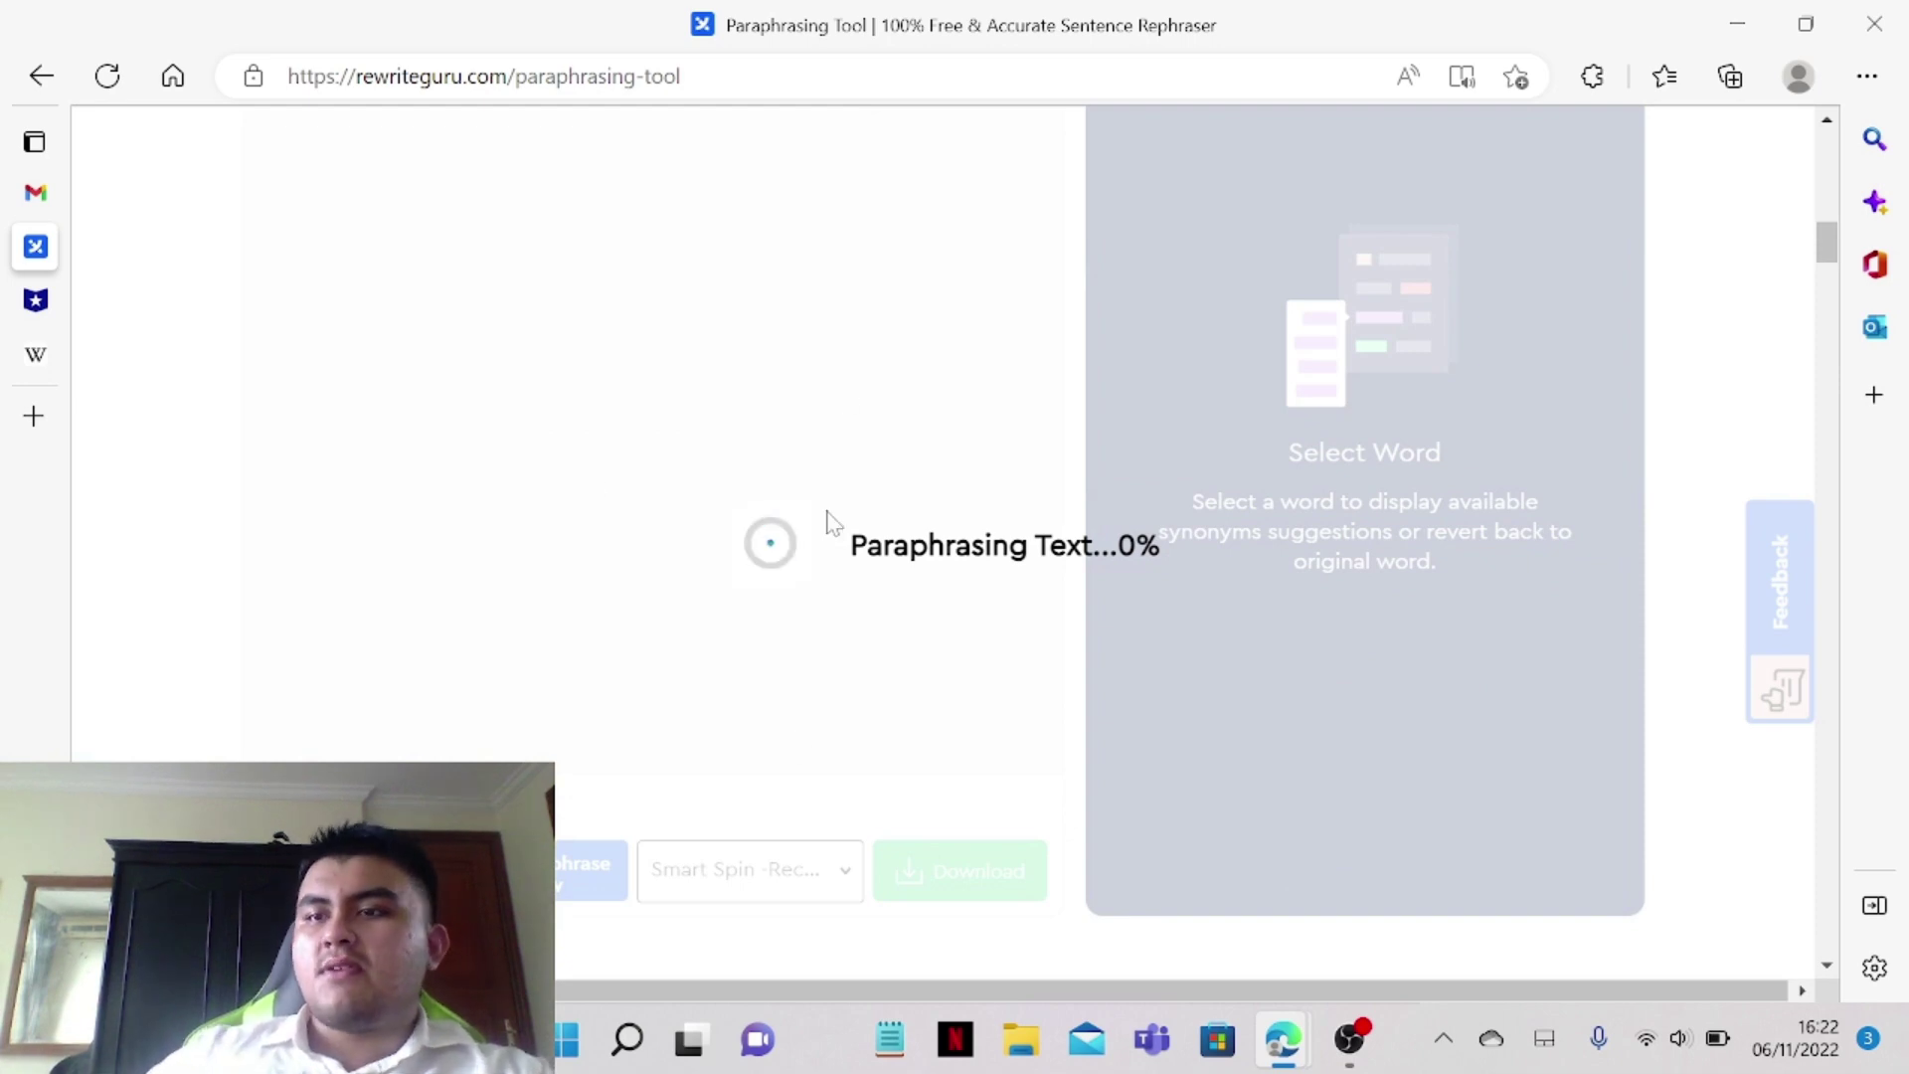
Upload file_841476846.pdf to Course Hero from the Downloads list under course CB AGAMA 001
click(36, 300)
click(1867, 76)
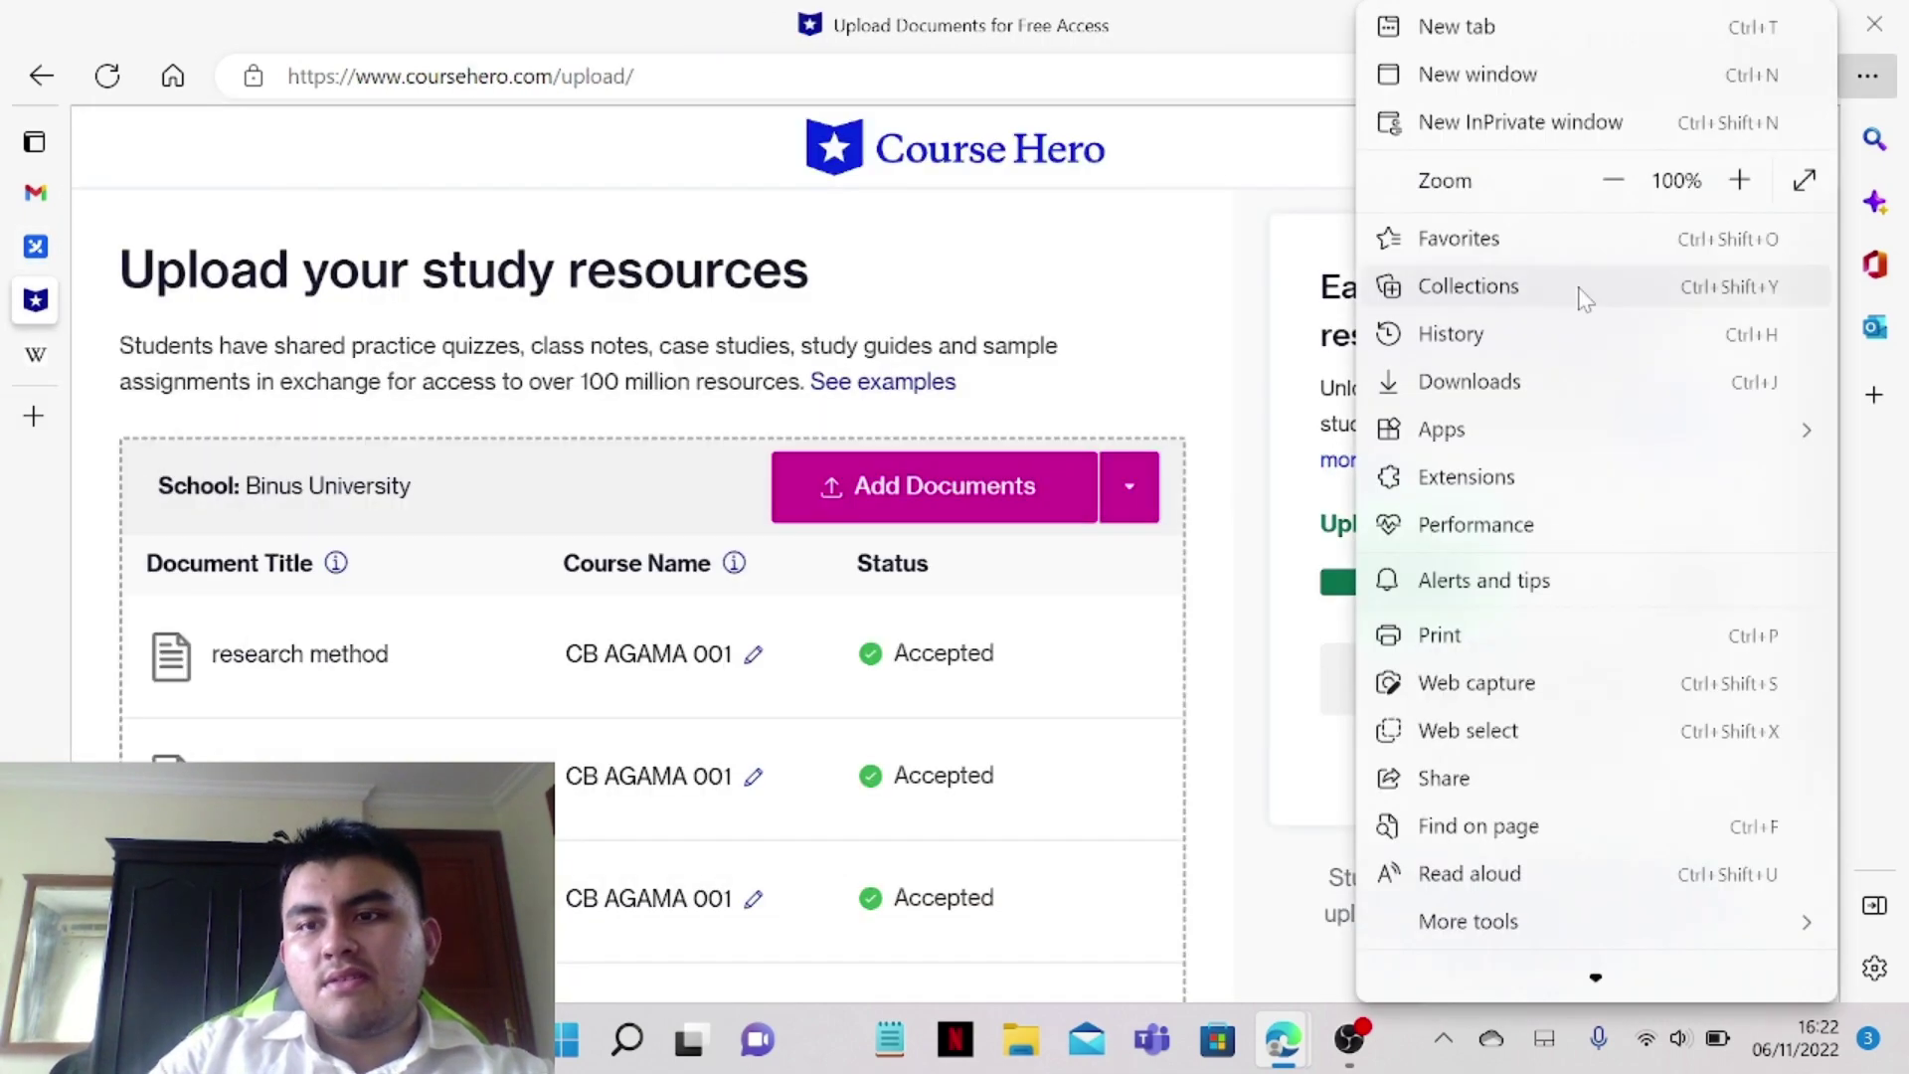
click(1472, 379)
drag(1312, 189, 1052, 630)
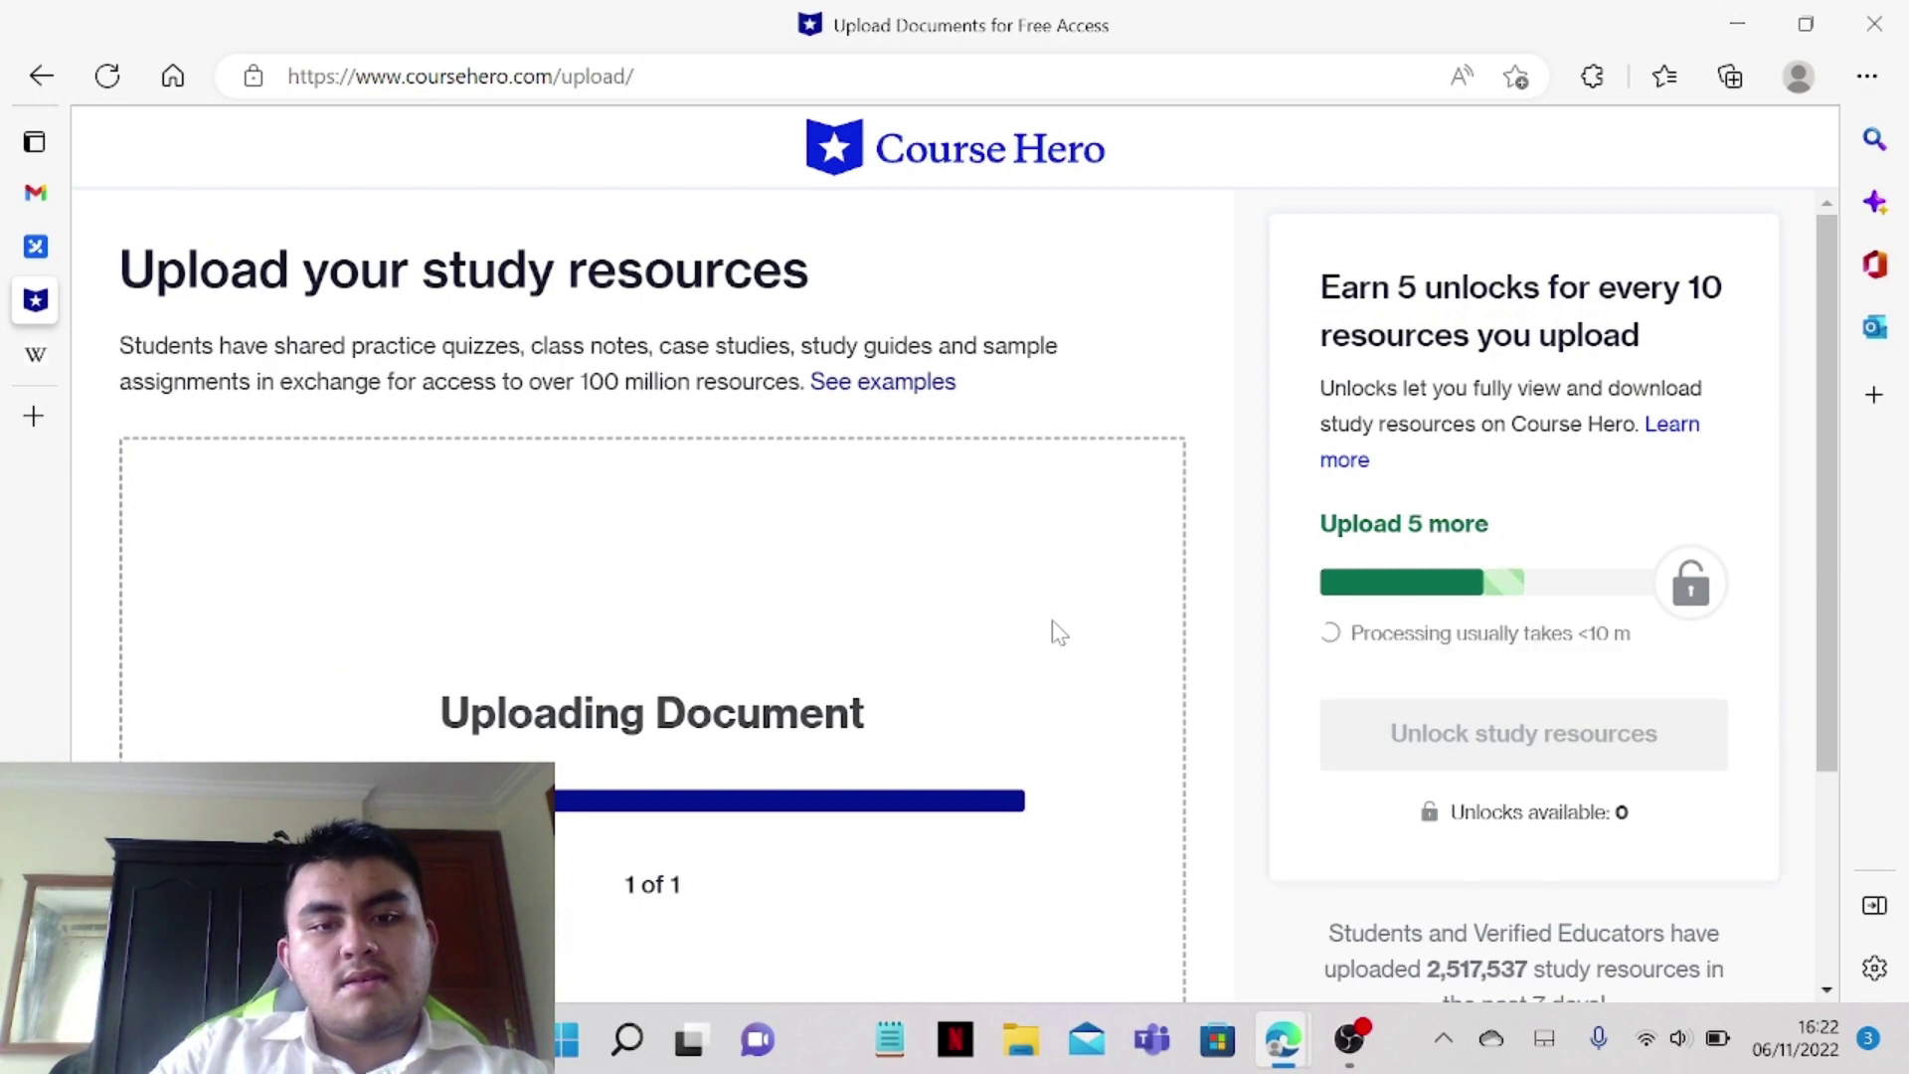
click(712, 822)
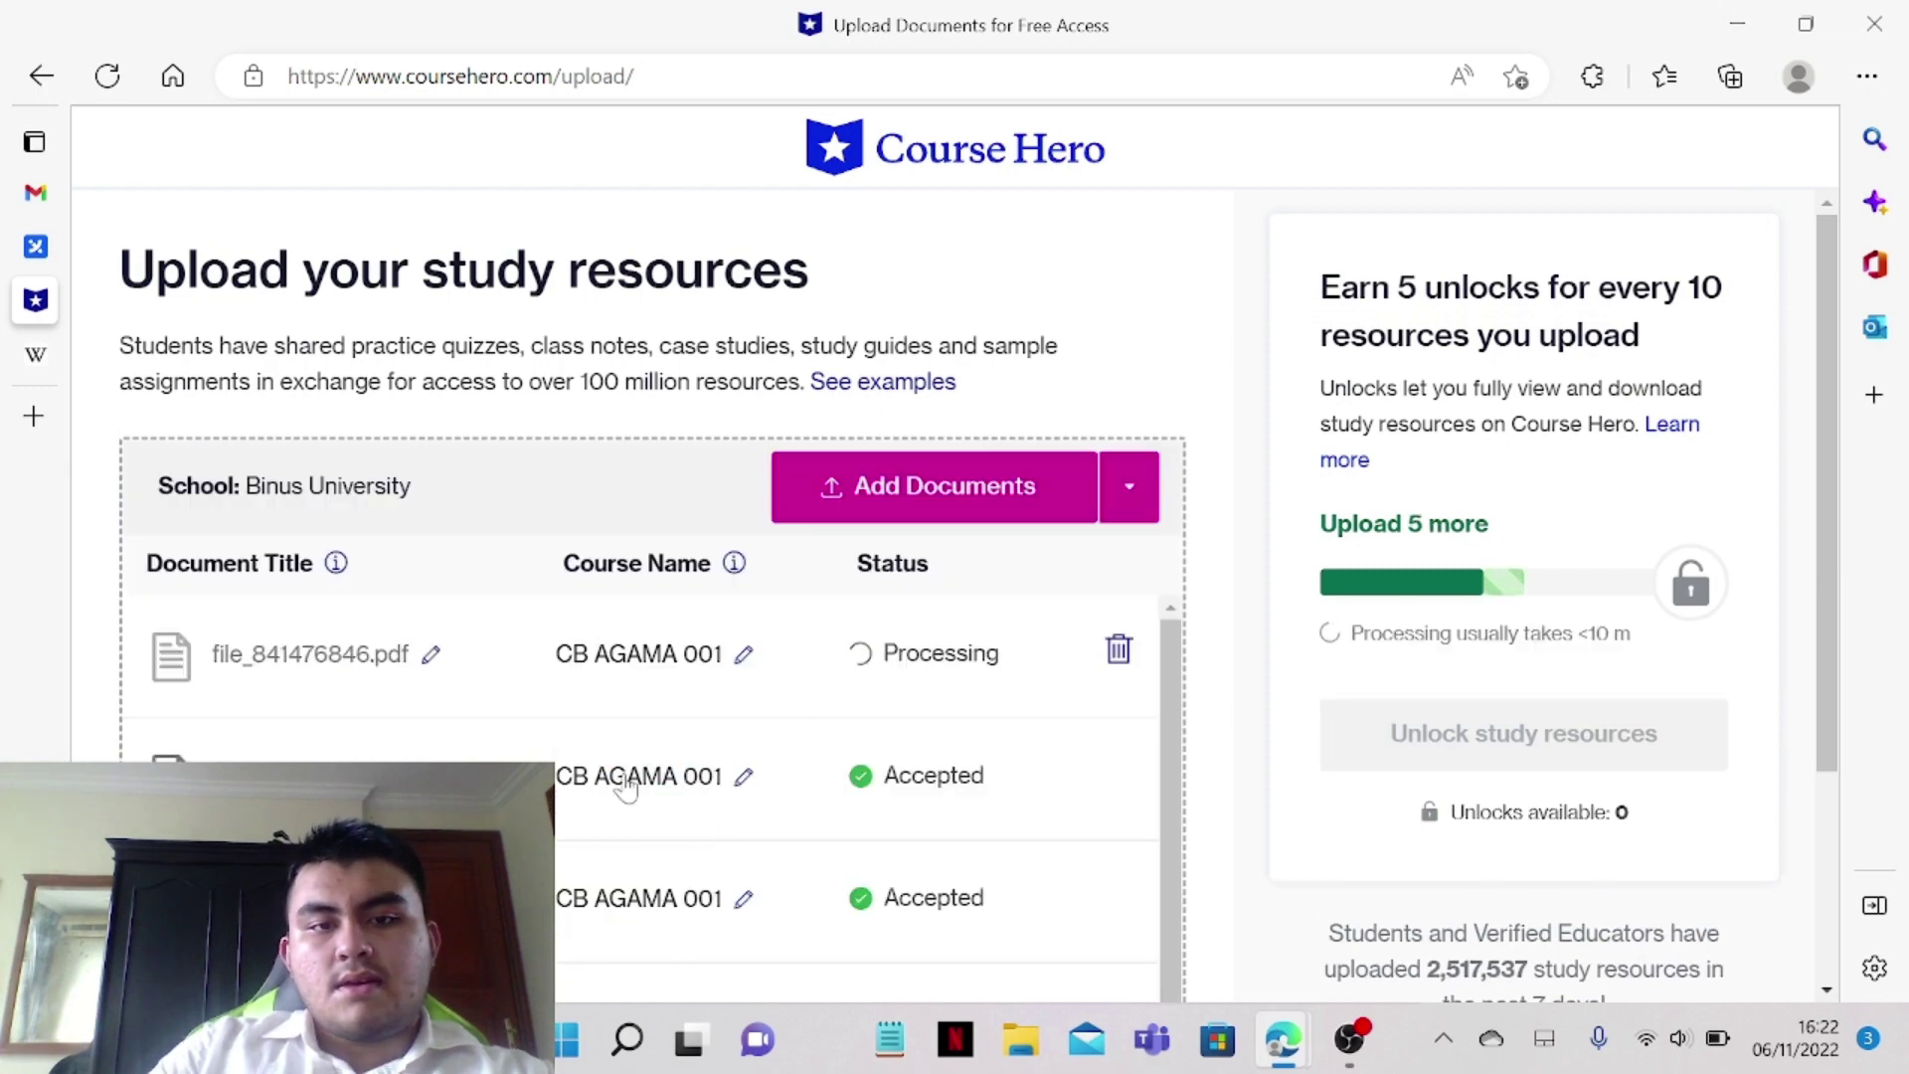
scroll(428, 626, down, 1)
scroll(1143, 735, up, 1)
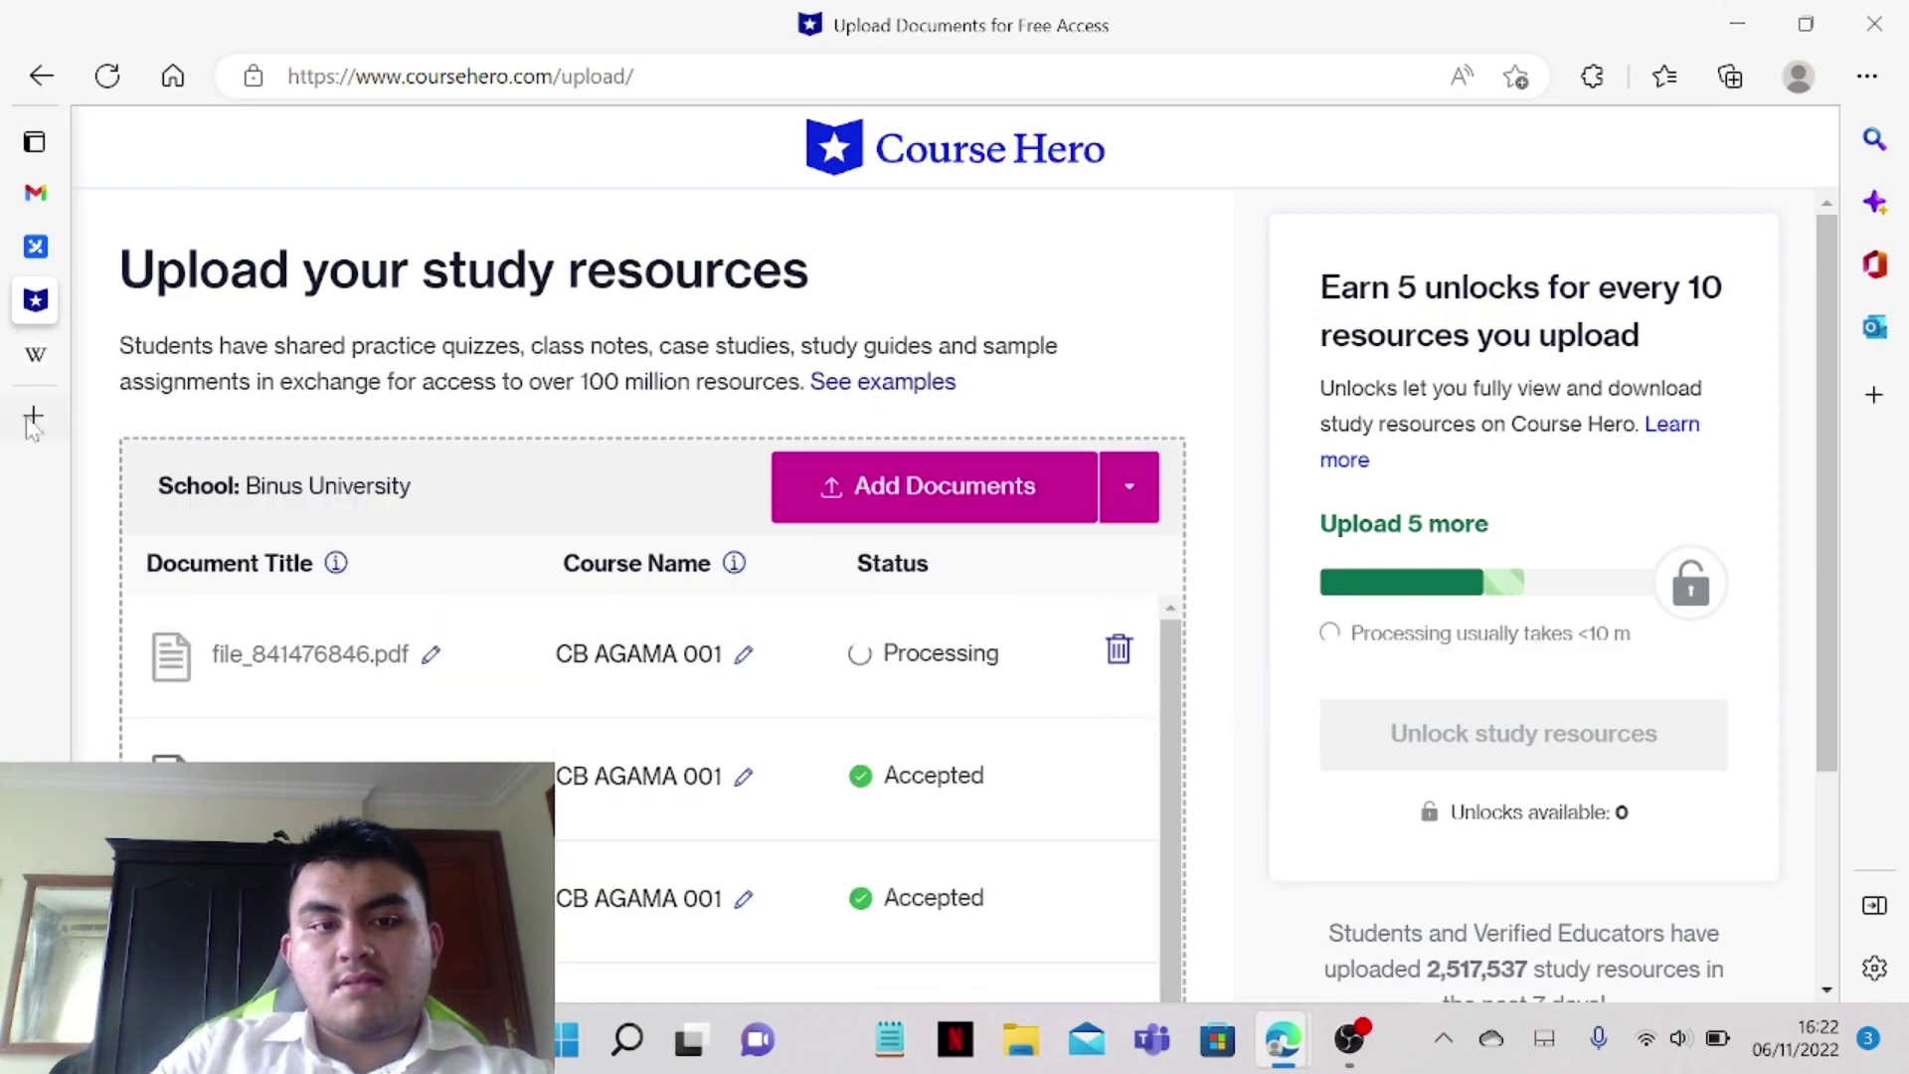
Back in RewriteGuru, reload the stuck paraphrasing page and confirm resubmitting the form
mouse_move(72, 297)
click(87, 260)
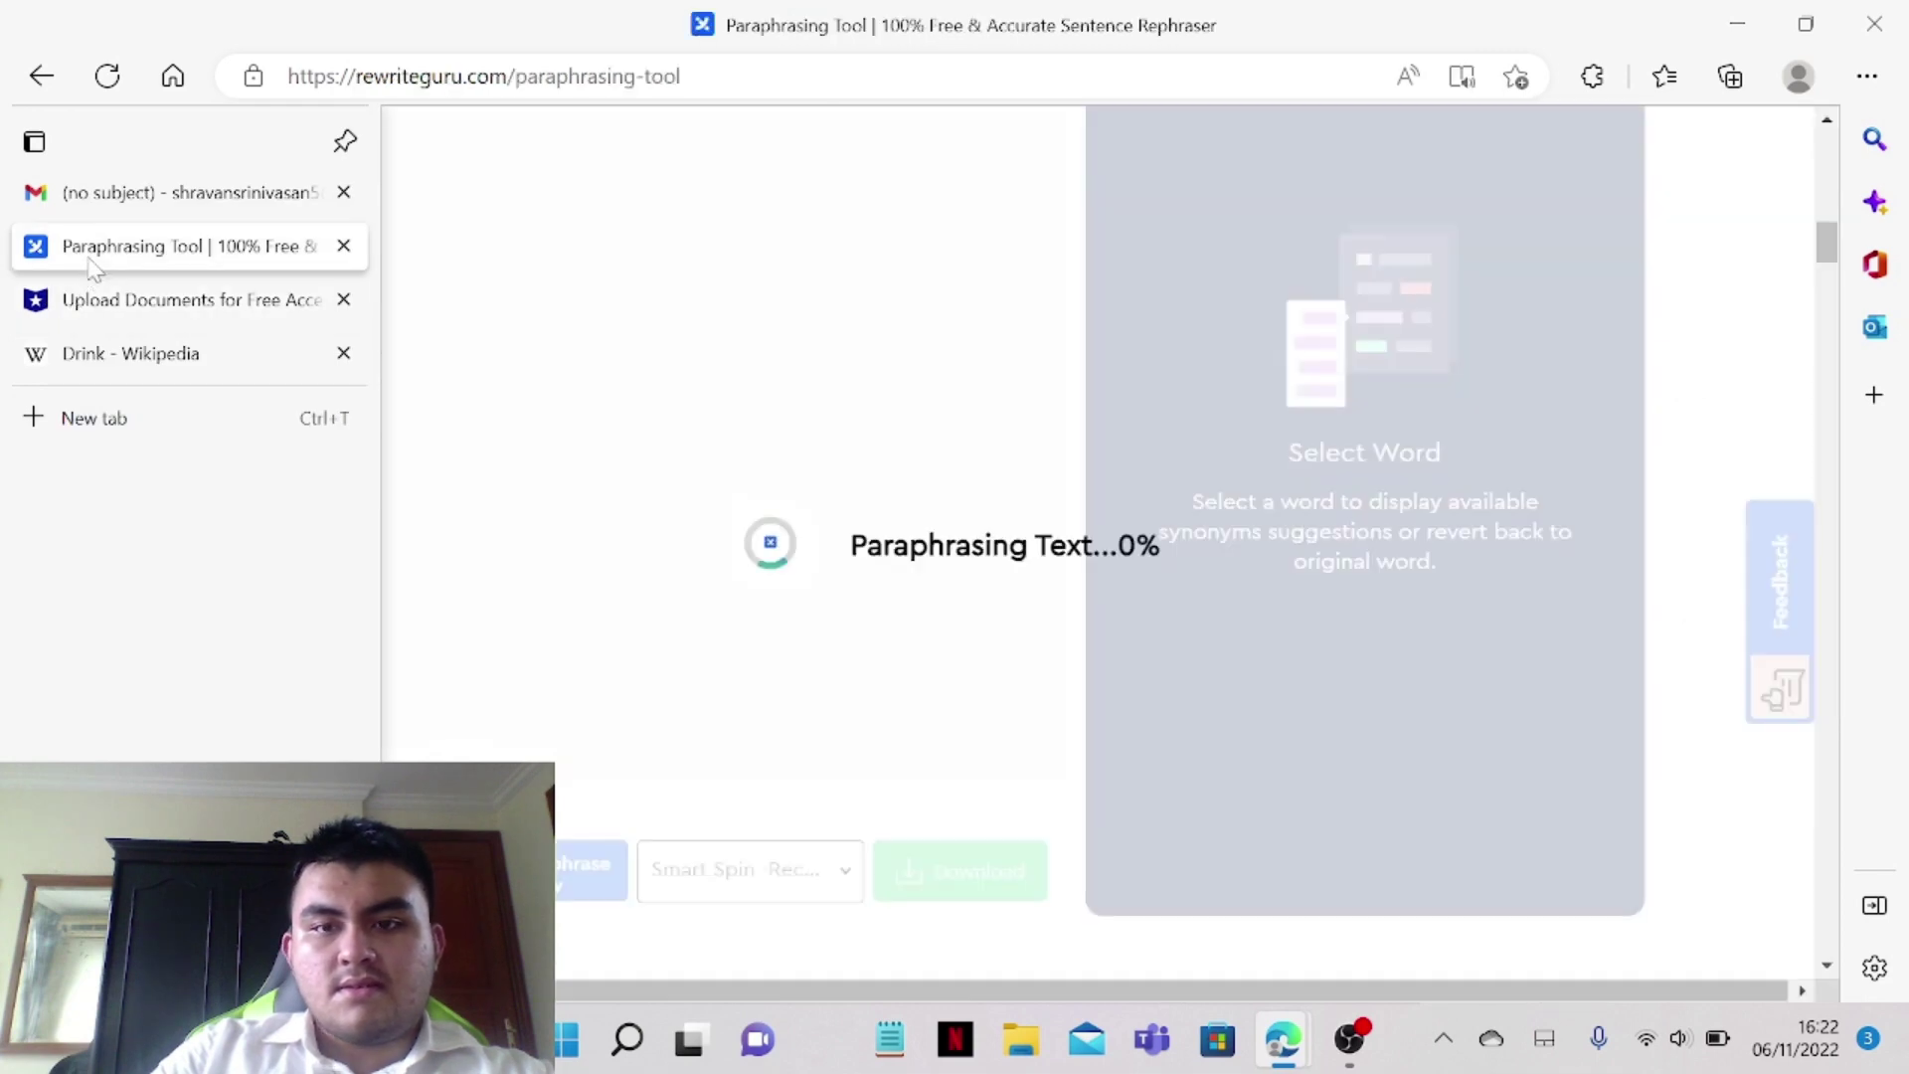
scroll(865, 557, down, 5)
scroll(955, 537, down, 3)
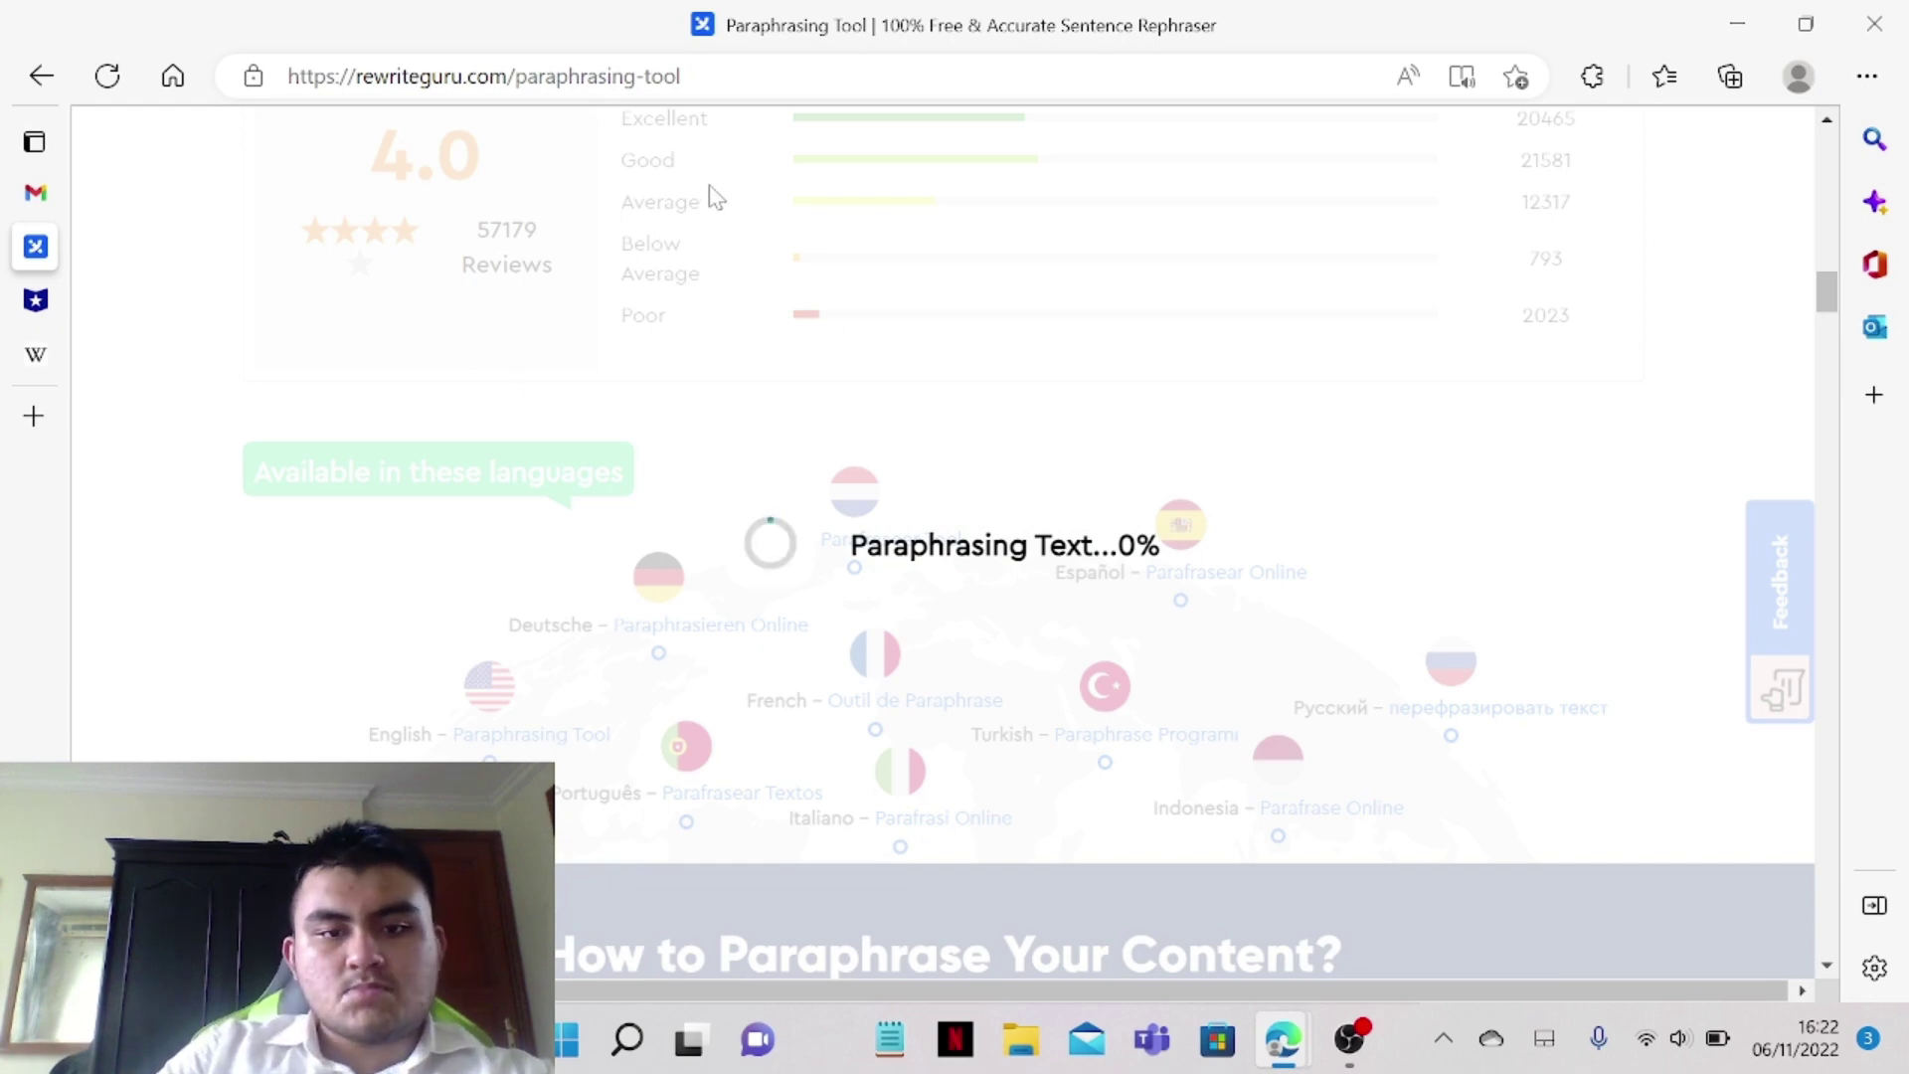
click(110, 82)
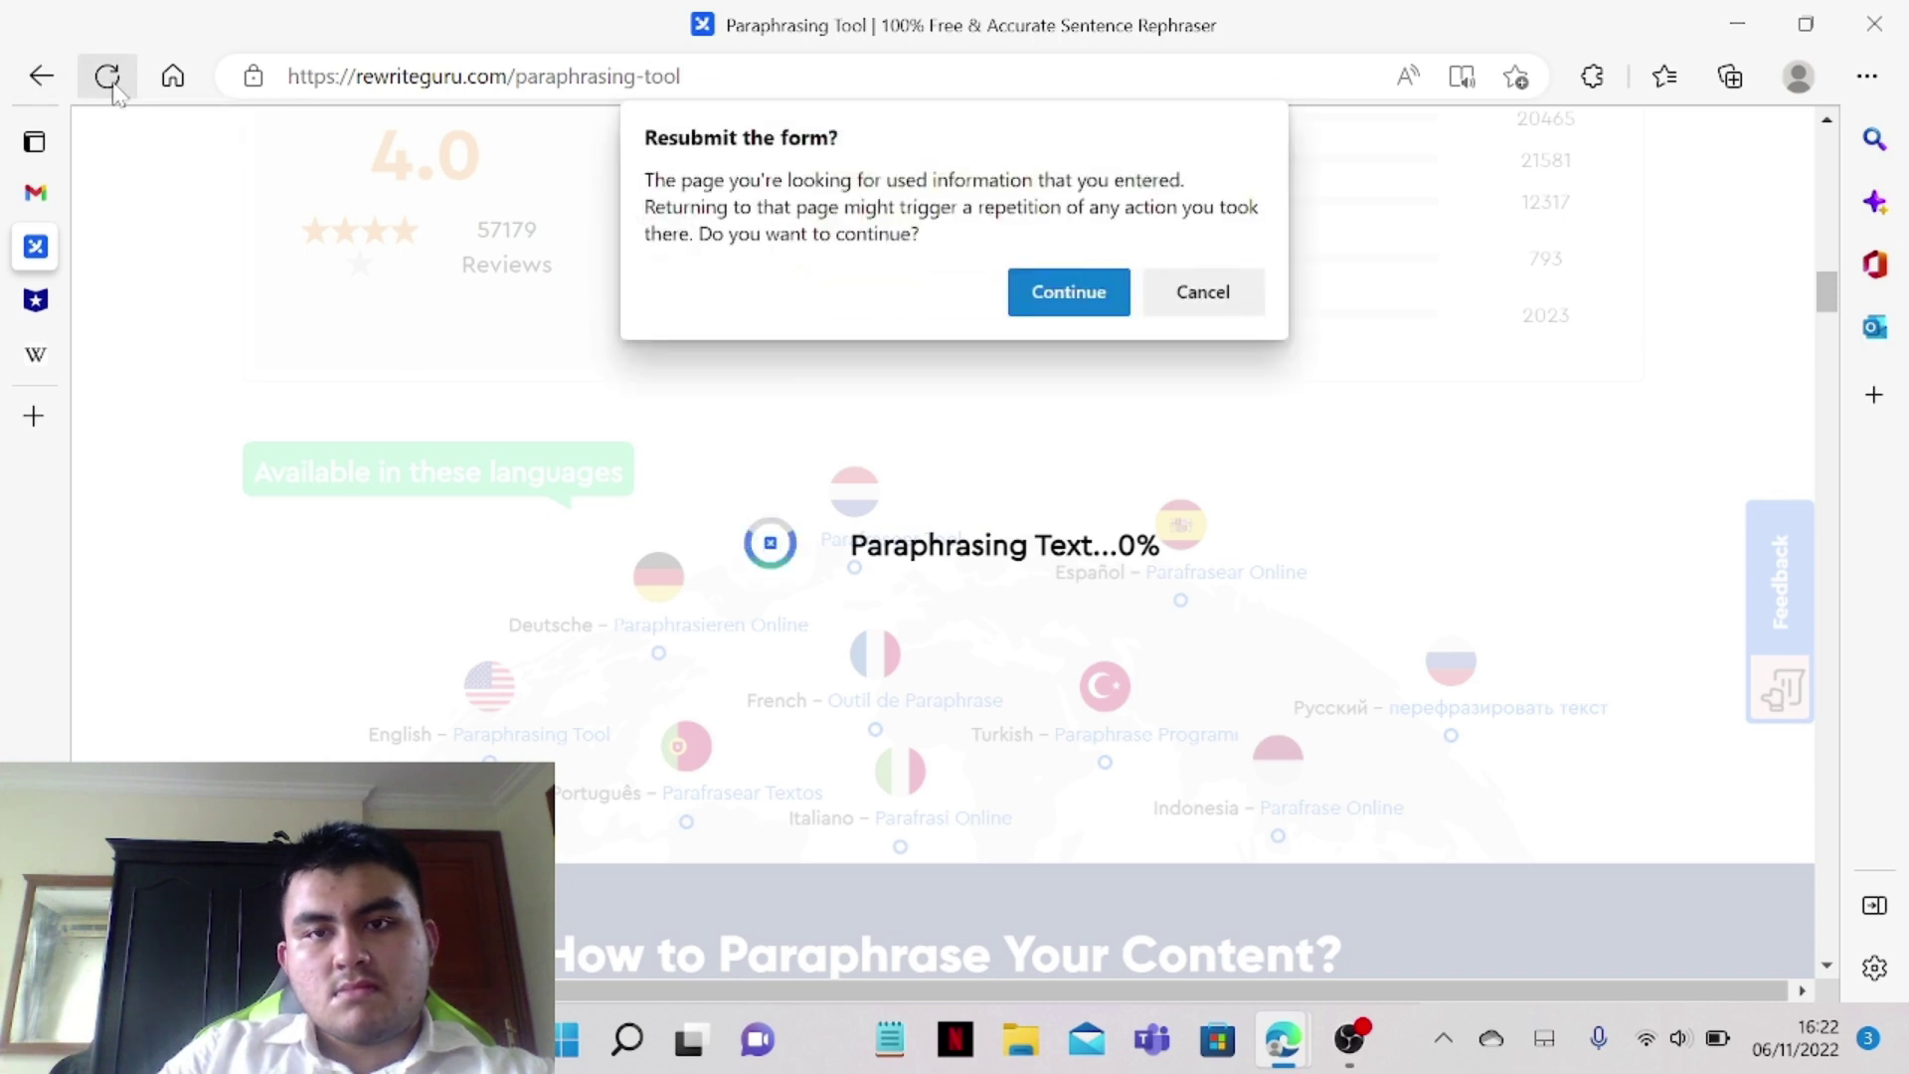
click(1060, 296)
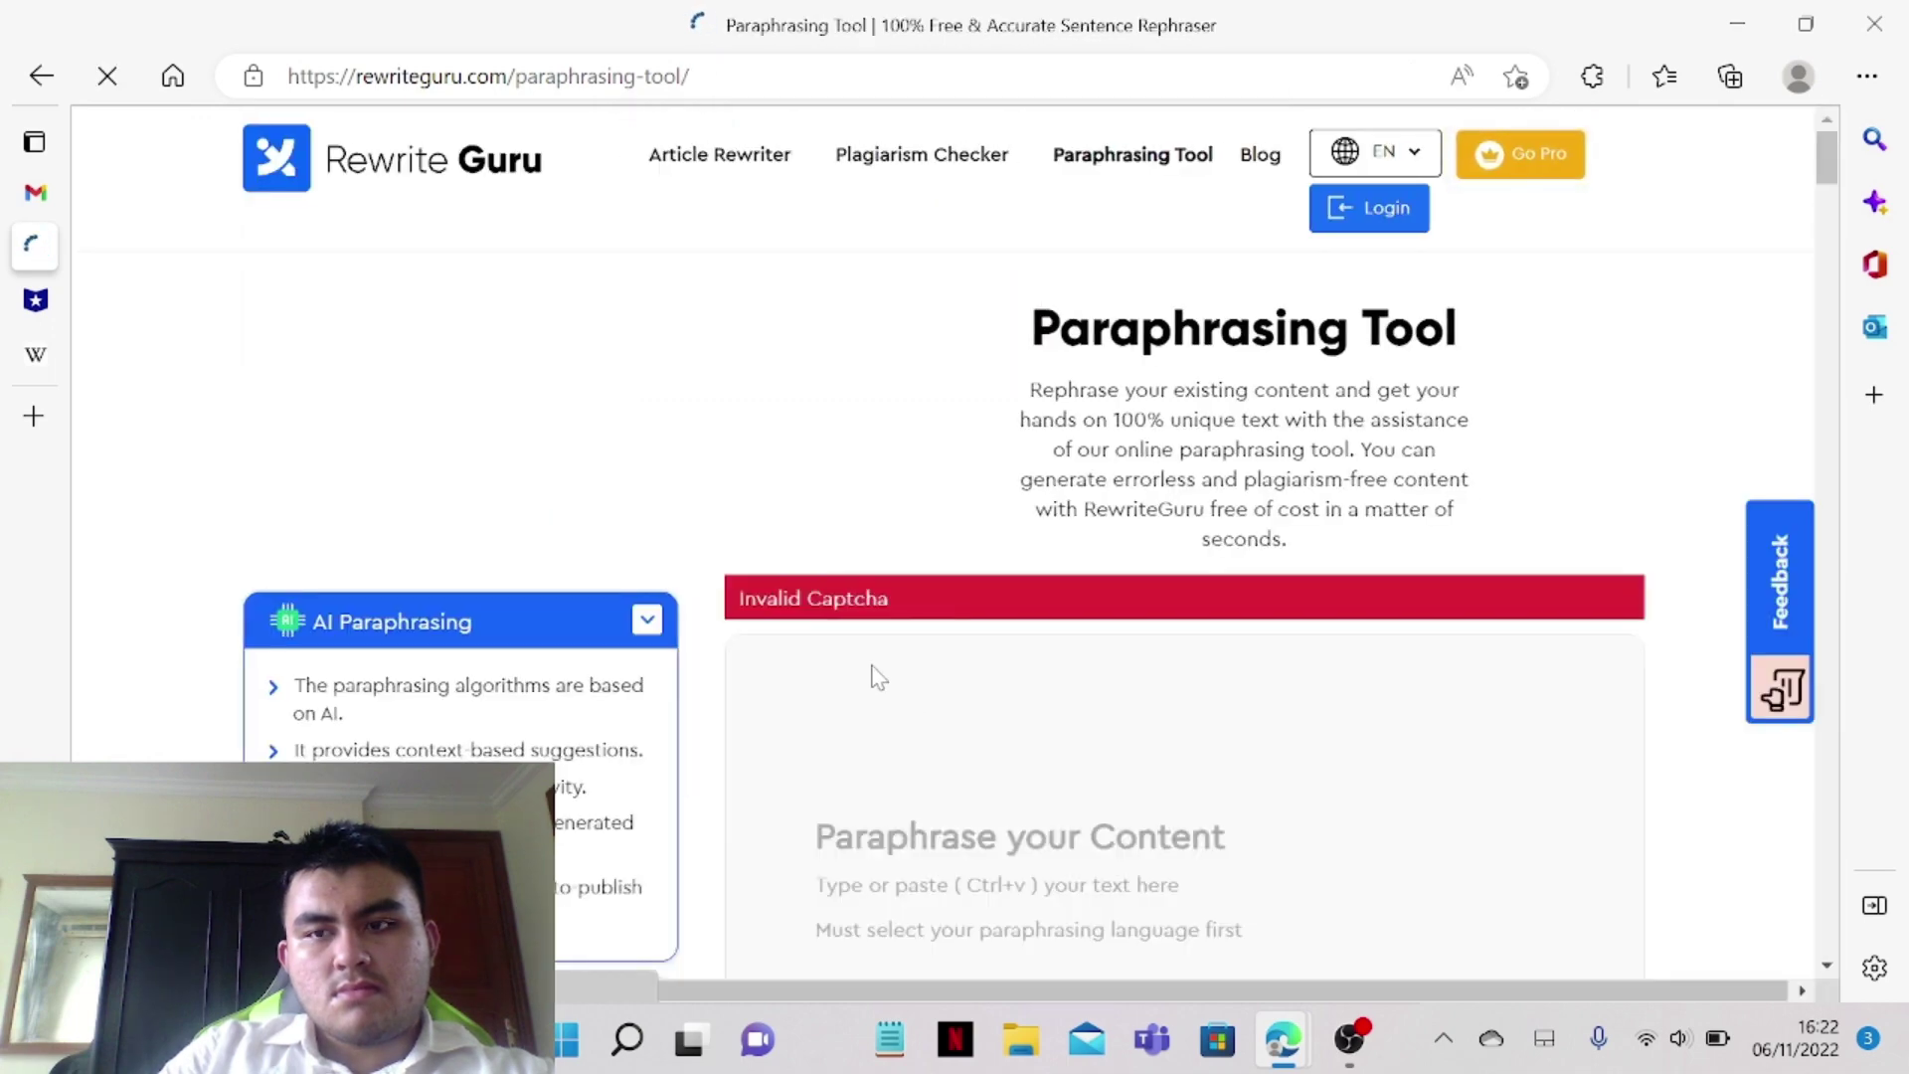
Paste the 133-word Drink text into the emptied box and start paraphrasing
click(835, 696)
text(A drink or beverage is a liquid intended for human consumption. In addition to their basic function of satisfying thirst, drinks play important roles in human culture. Common types of drinks include plain drinking water, milk, juice, smoothies and soft drinks. Traditionally warm beverages include coffee, tea, and hot chocolate. Caffeinated drinks that contain the stimulant caffeine have a long history.  In addition, alcoholic drinks such as wine, beer, and liquor, which contain the drug ethanol, have been part of human culture for more than 8,000 years. Non-alcoholic drinks often signify drinks that would normally contain alcohol, such as beer, wine and cocktails, but are made with a sufficiently low concentration of alcohol by volume. The category includes drinks that have undergone an alcohol removal process such as non-alcoholic beers and de-alcoholized wines.)
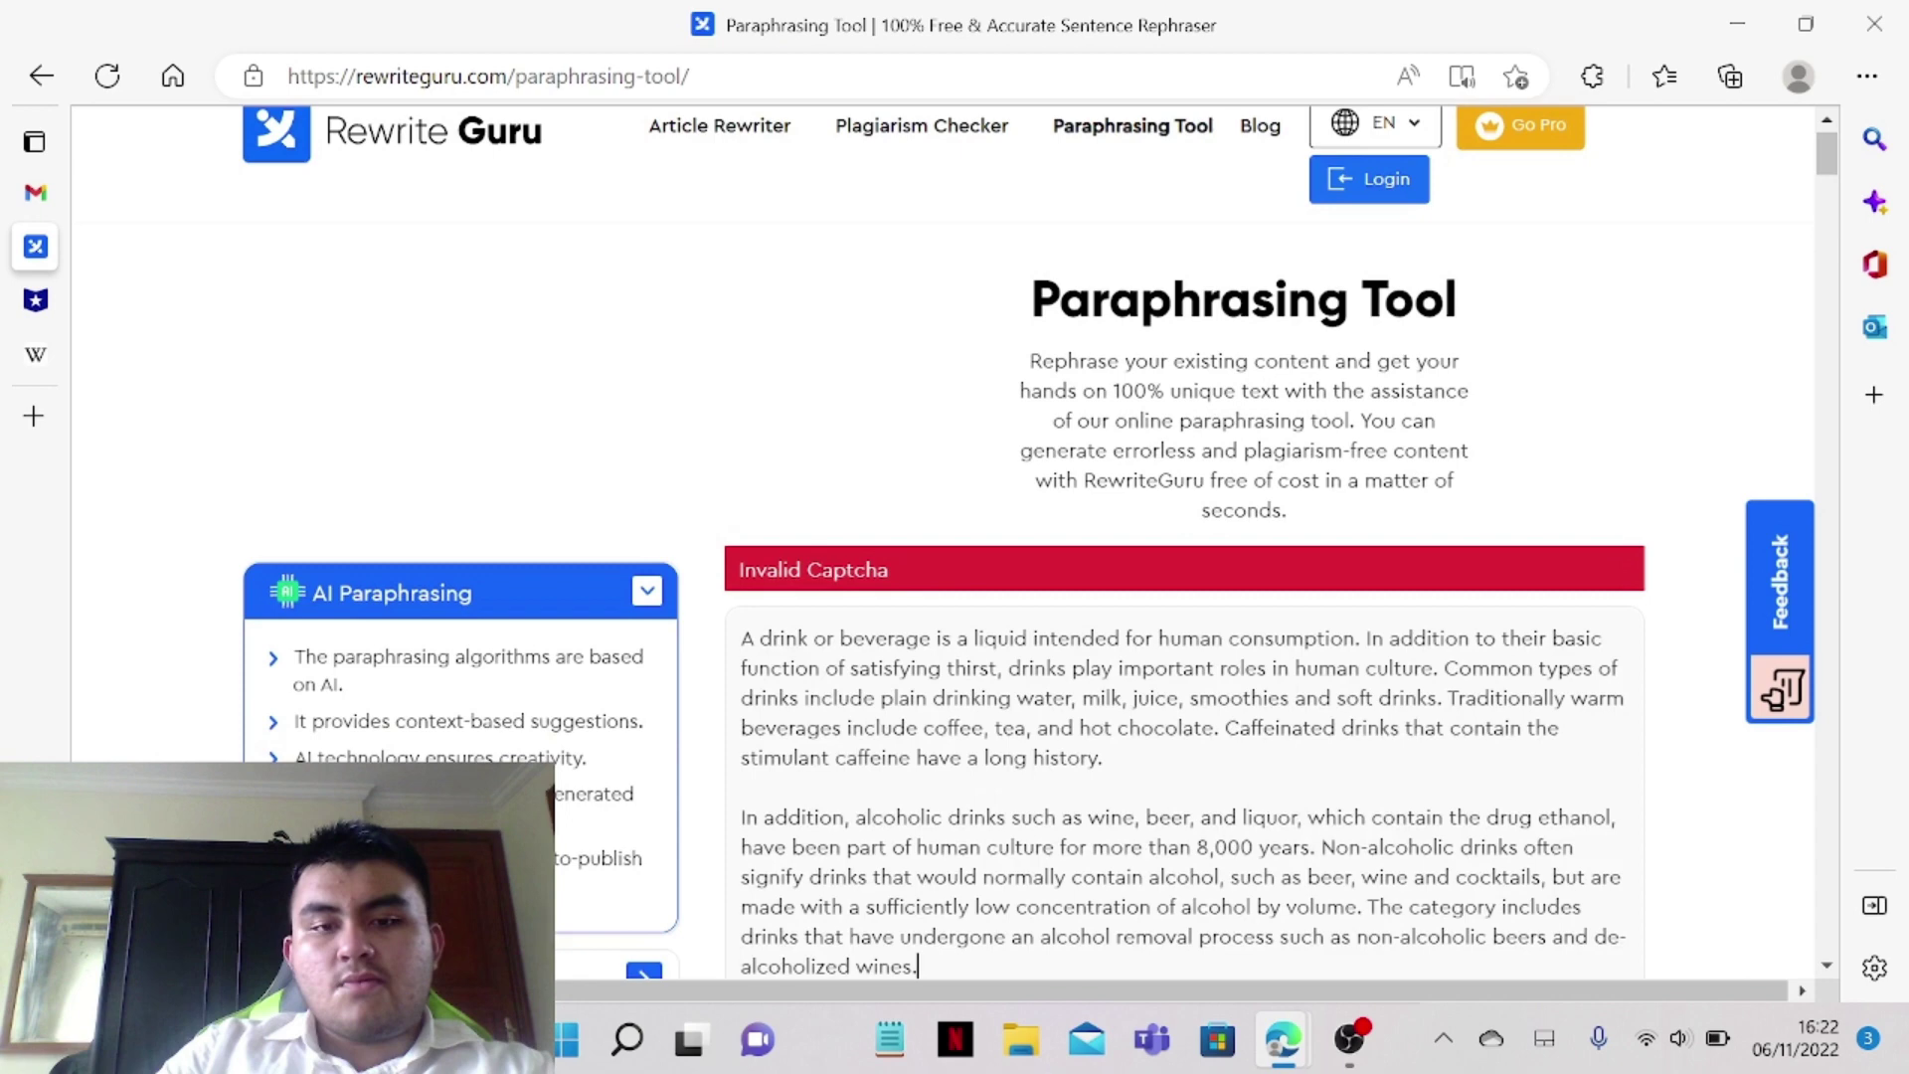
scroll(1012, 681, down, 5)
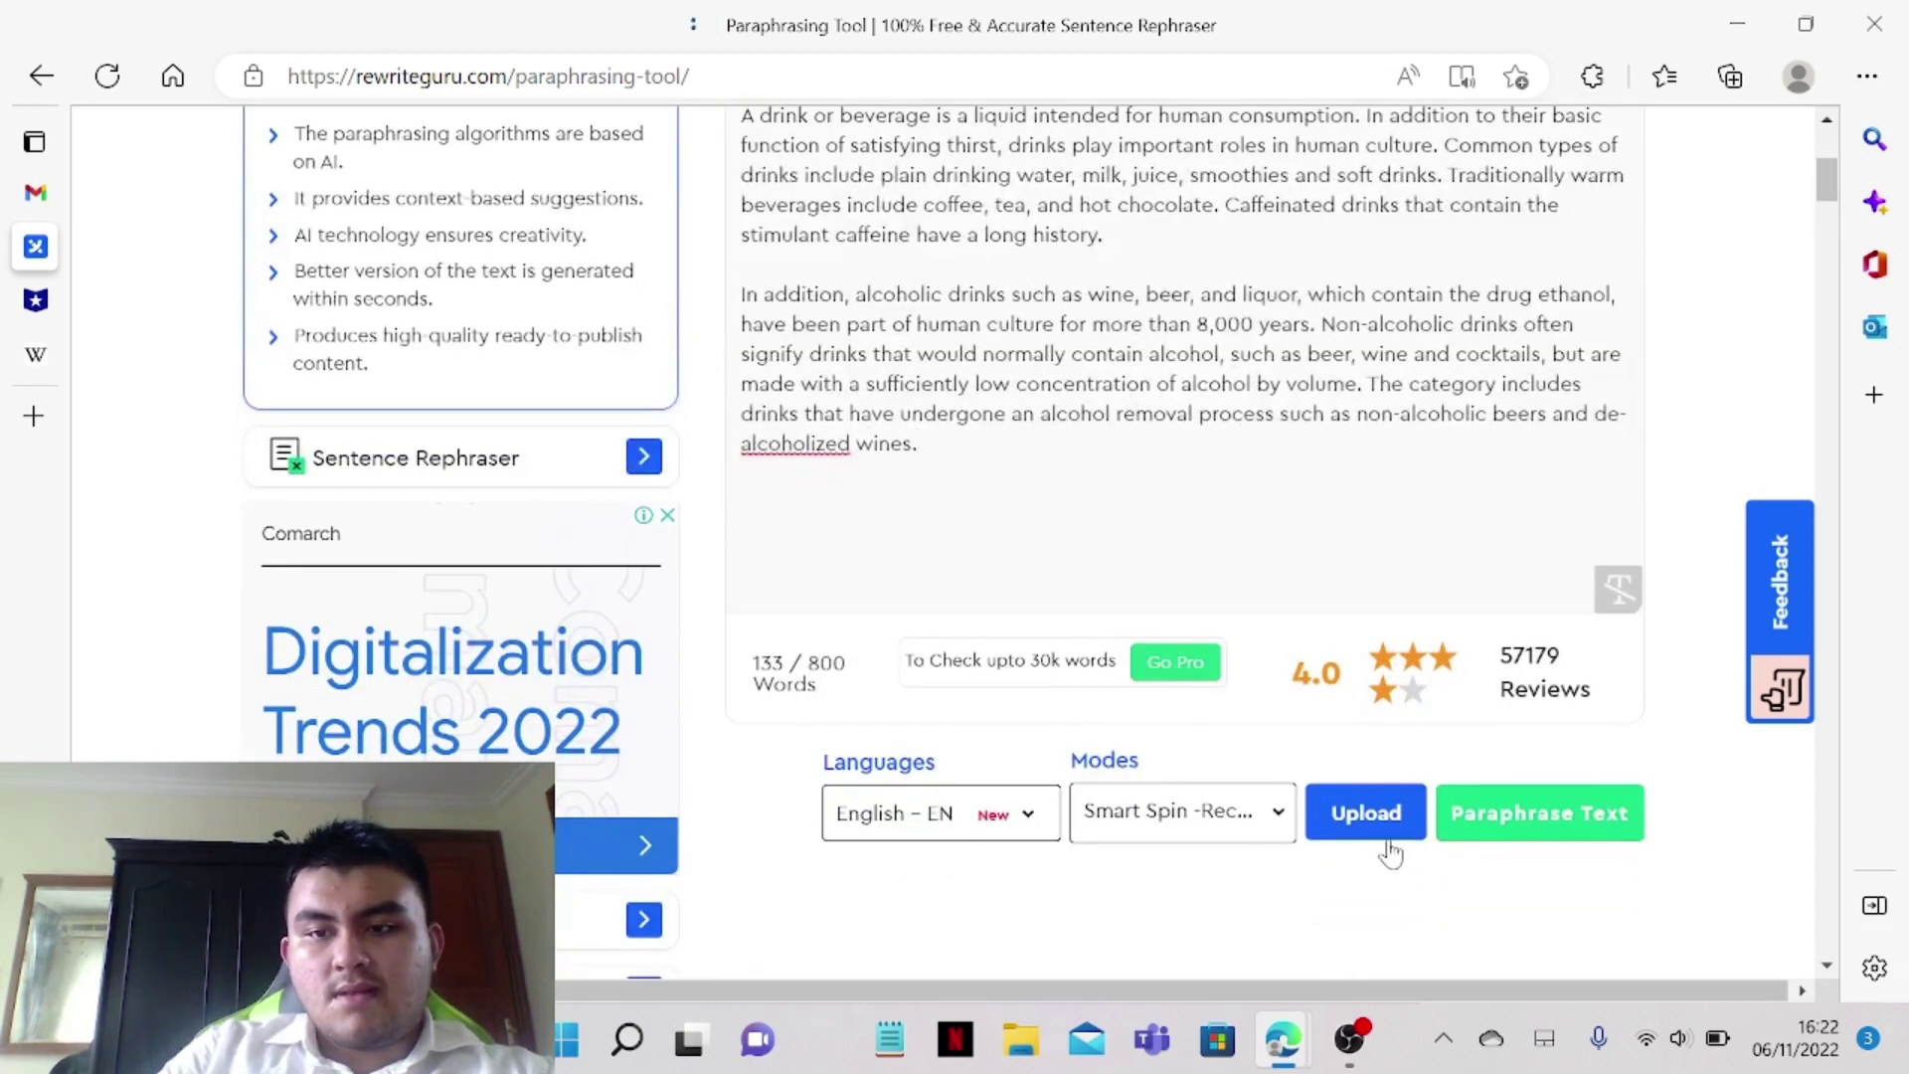
click(1544, 825)
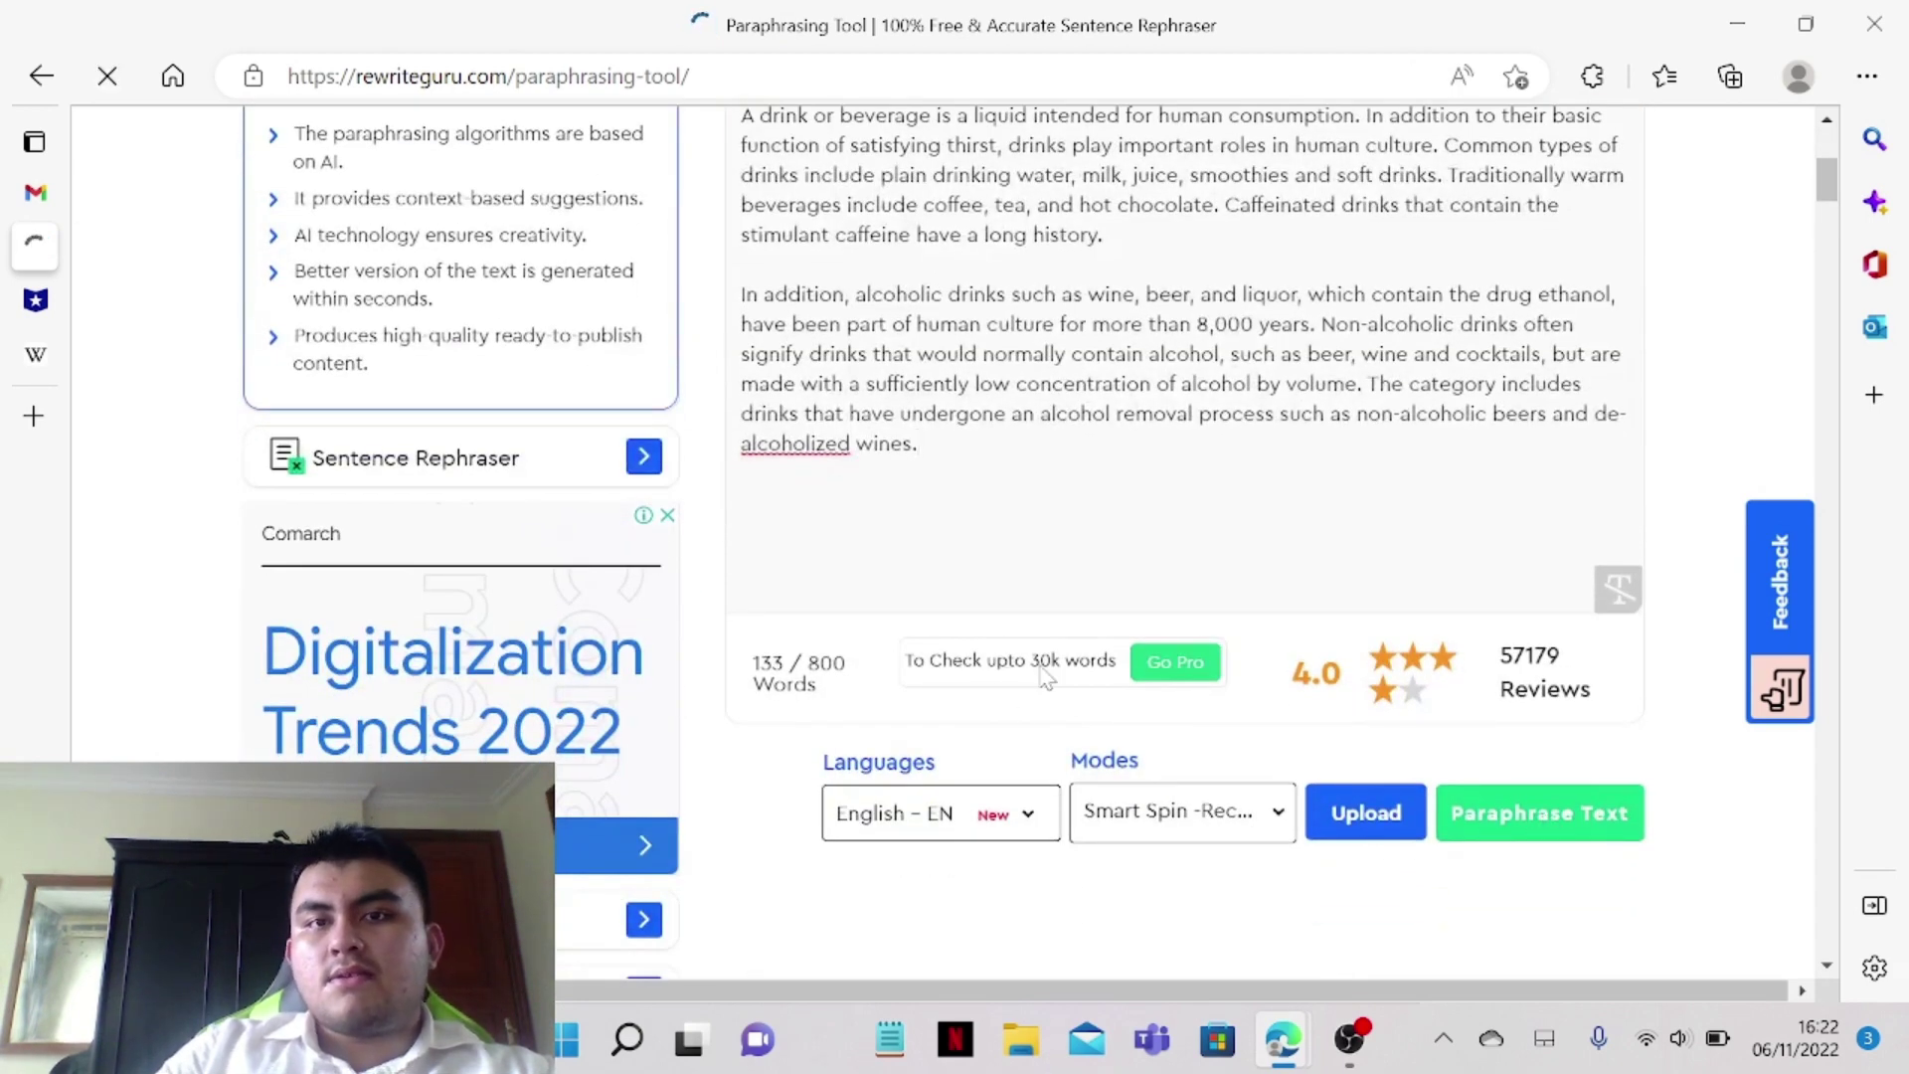
scroll(1046, 677, down, 10)
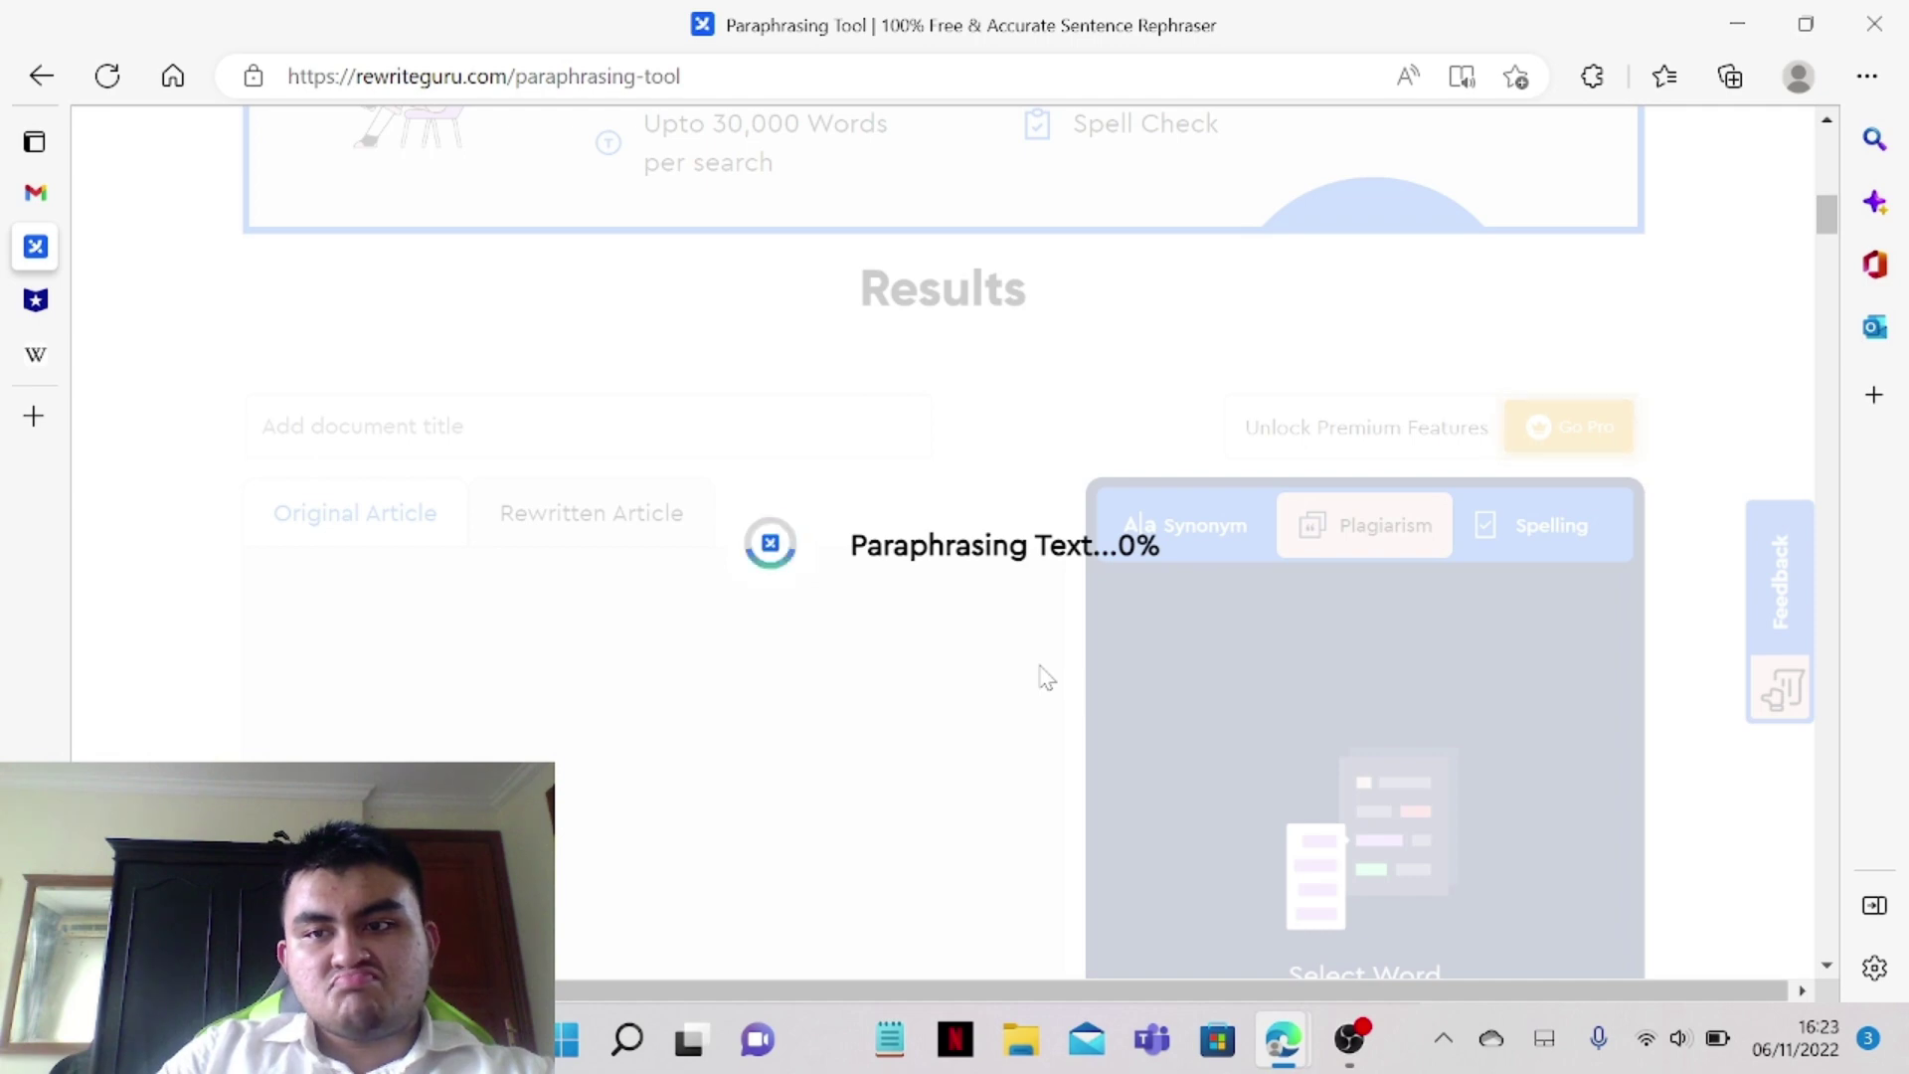
Open the earlier file_841476846.pdf from the browser's Downloads list
scroll(1044, 676, down, 2)
scroll(1016, 696, up, 5)
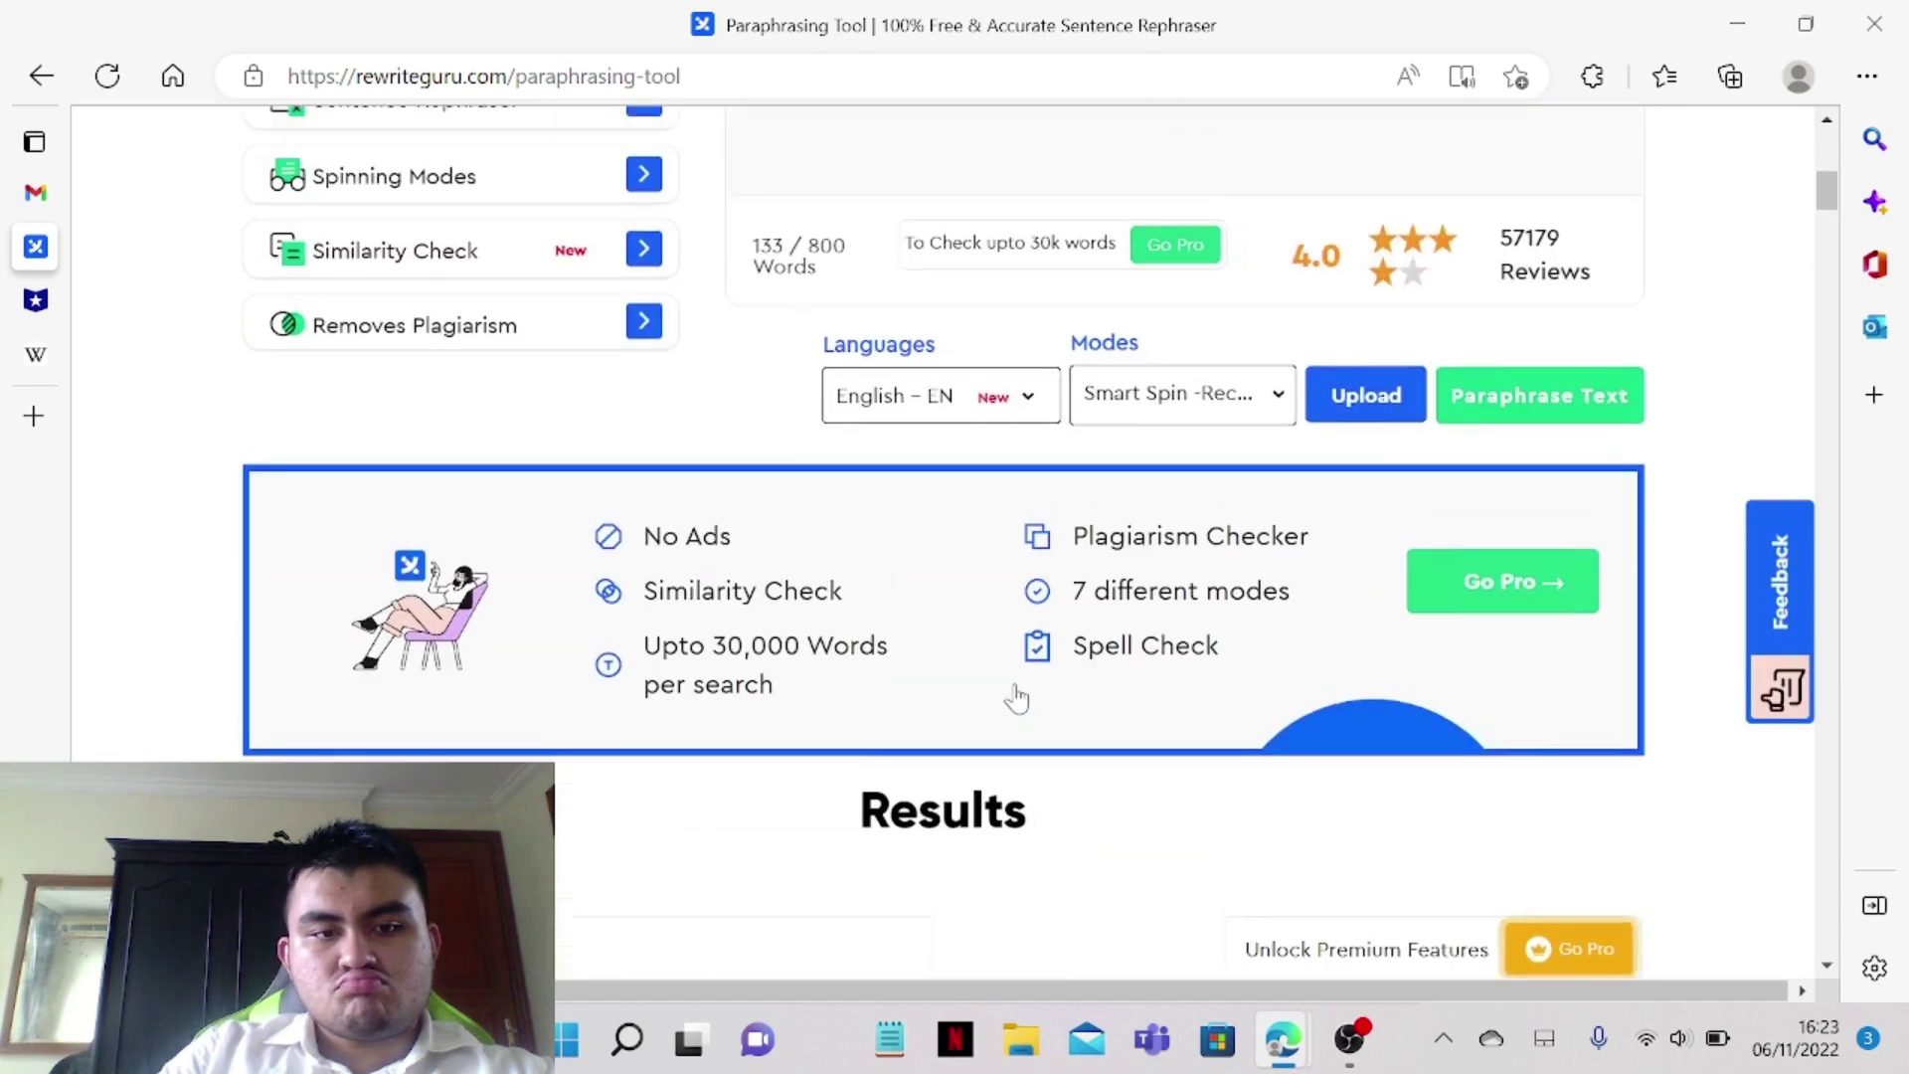
scroll(1017, 696, down, 5)
scroll(994, 696, up, 1)
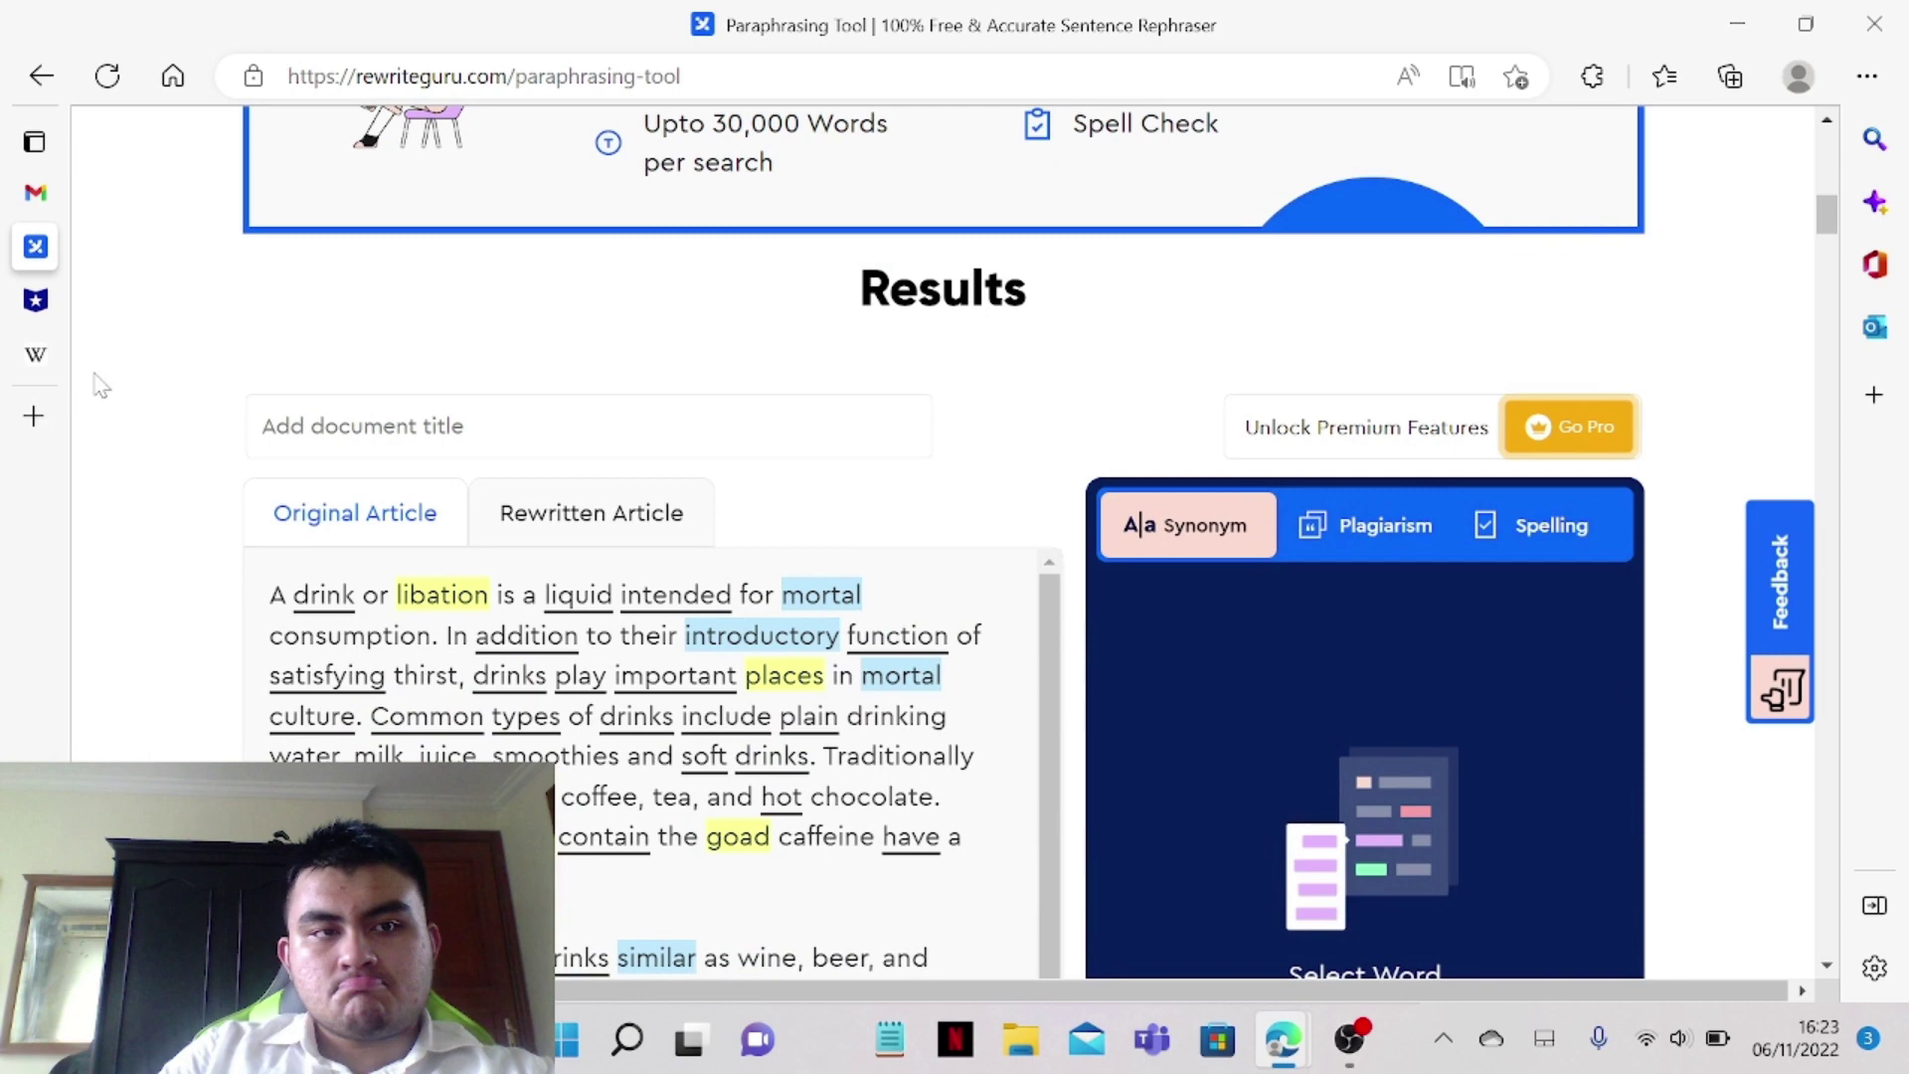
click(1867, 76)
click(1544, 395)
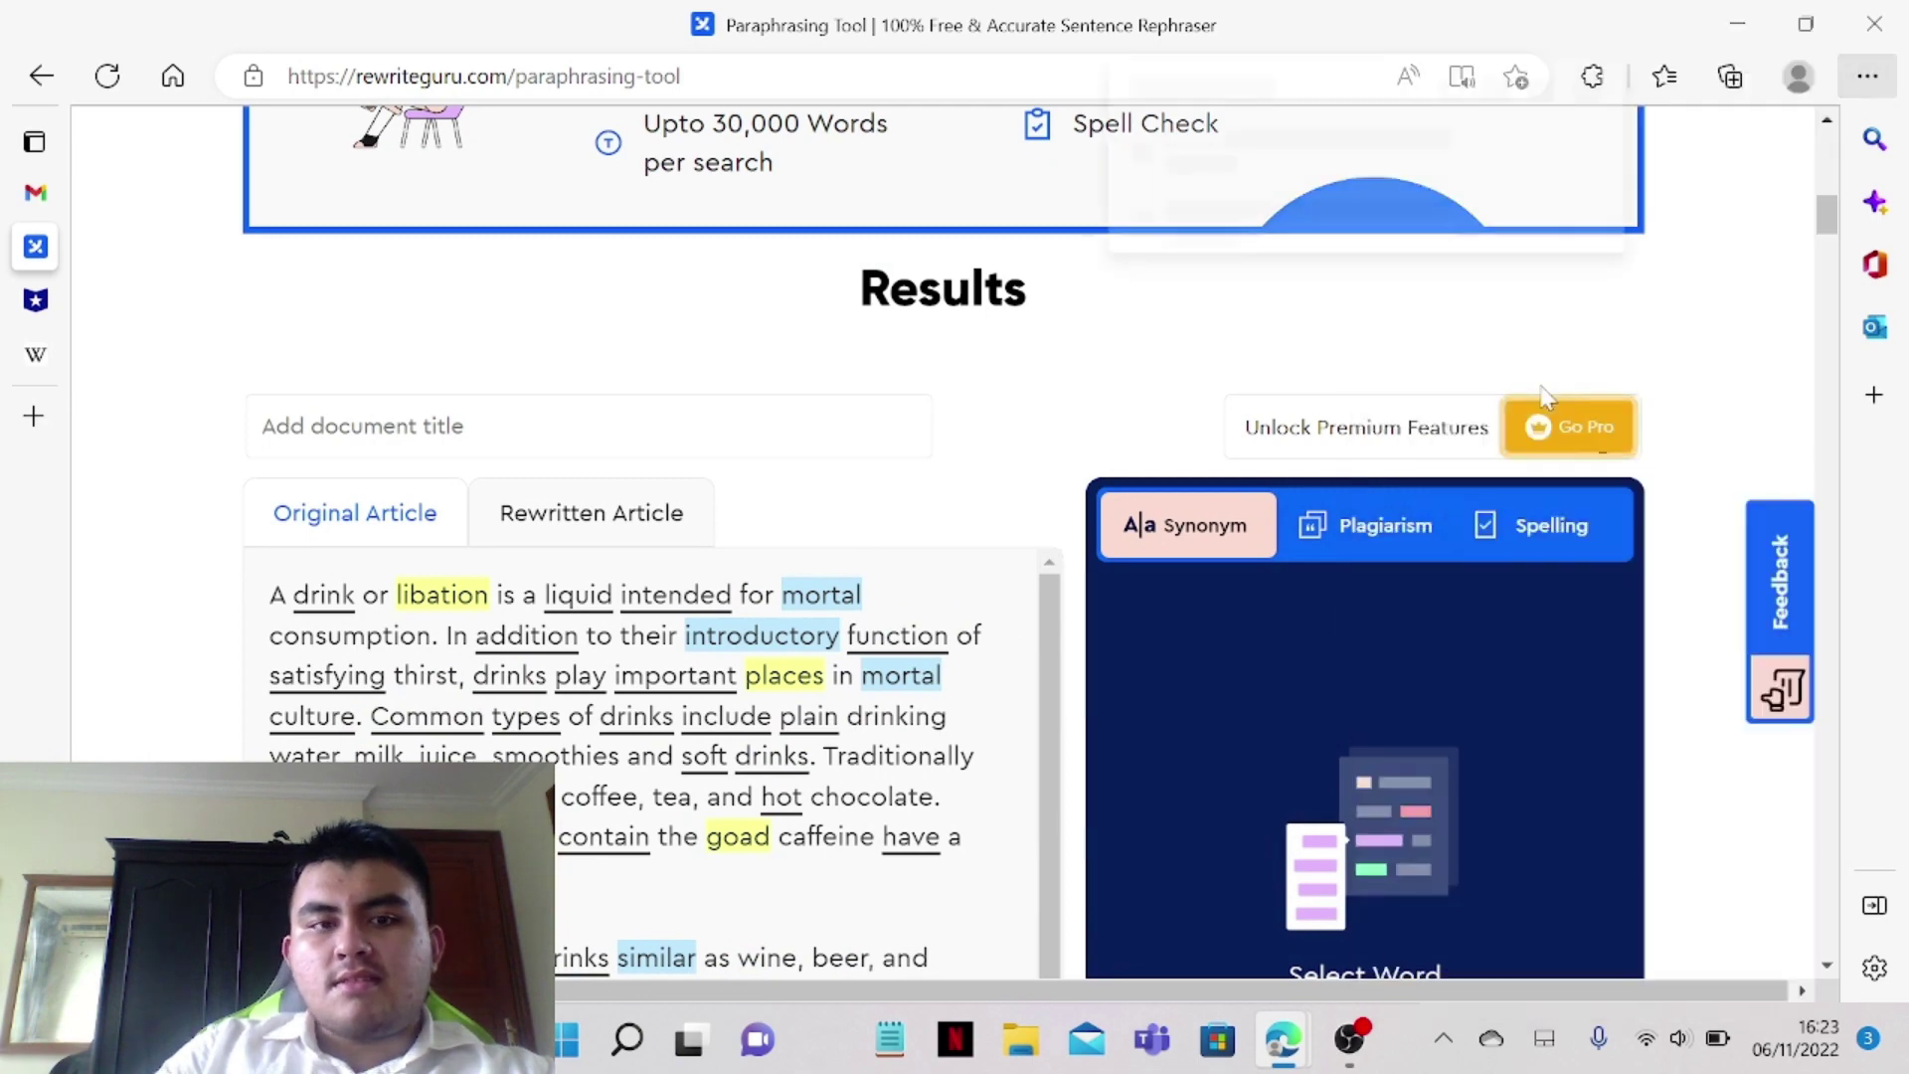
click(1408, 213)
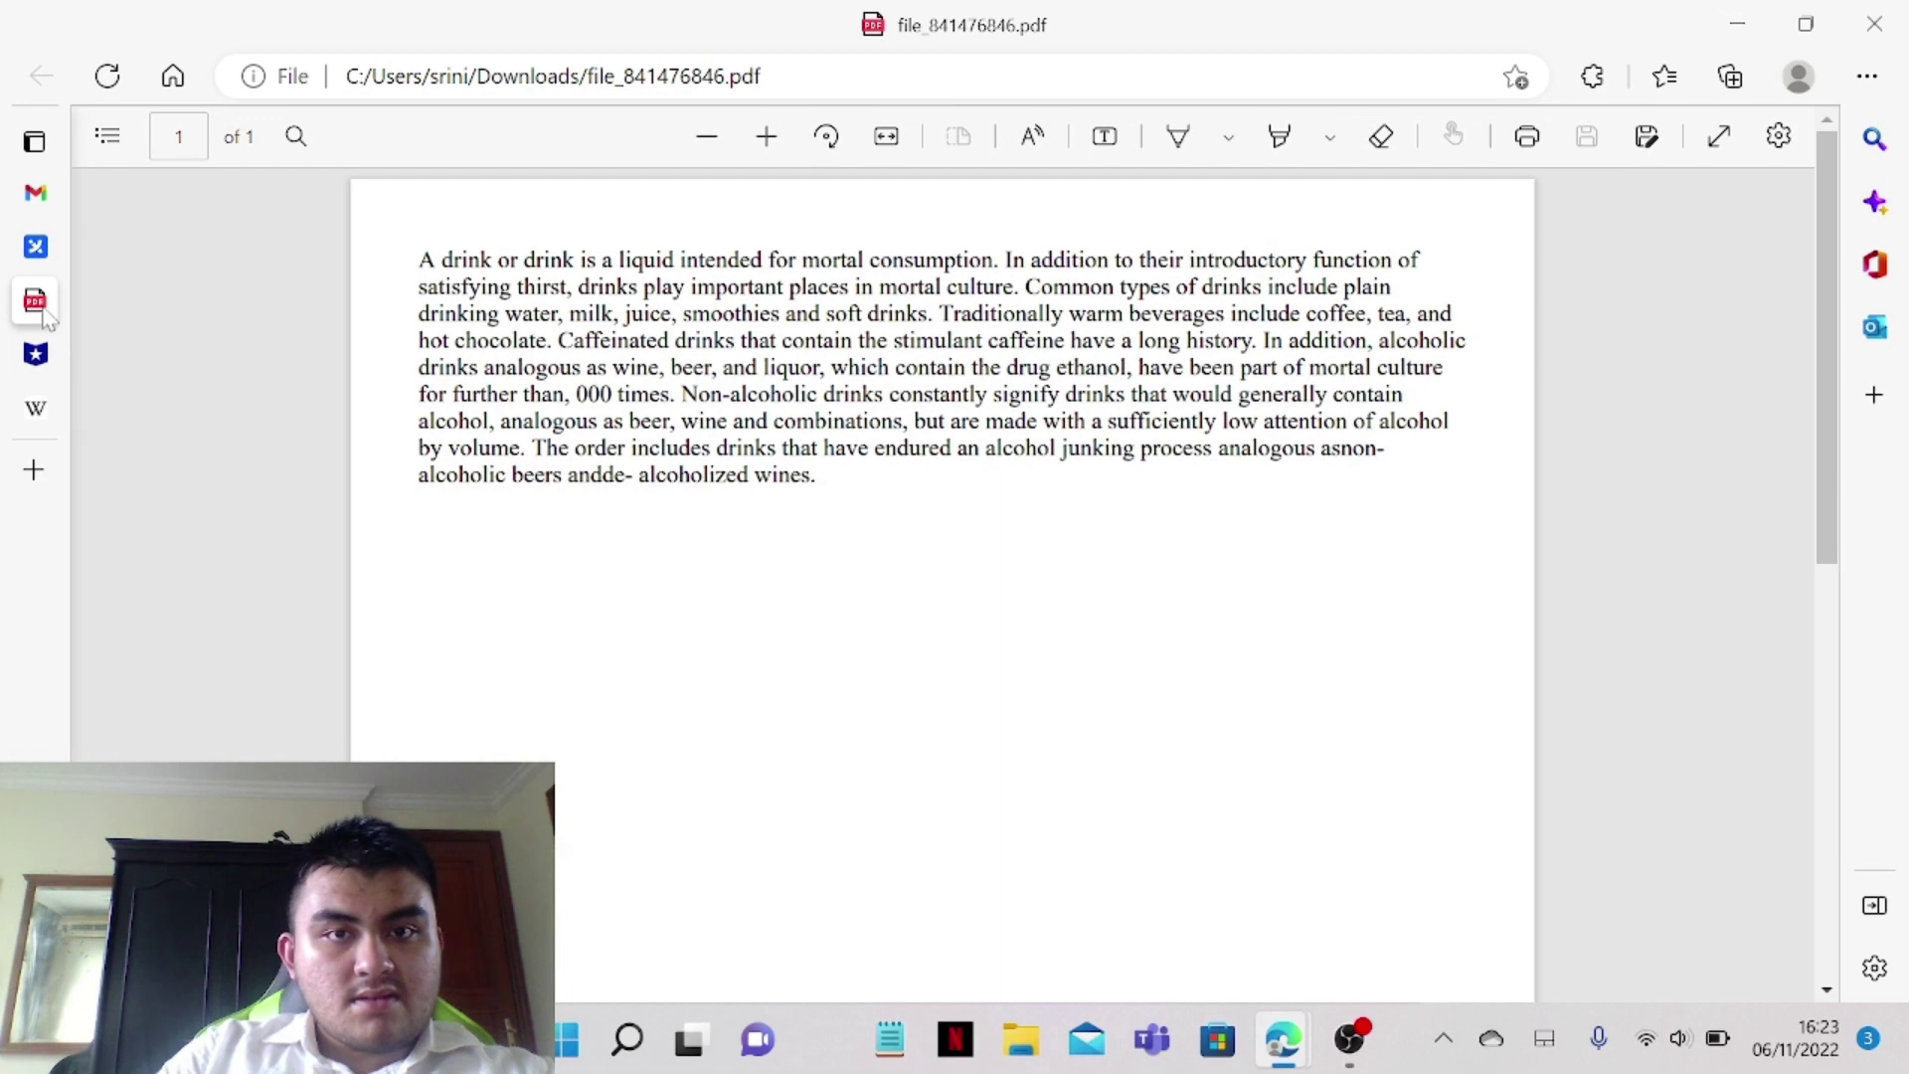
Download the new 131-word paraphrase as file_739639636.pdf, then return to Course Hero's upload page
mouse_move(59, 366)
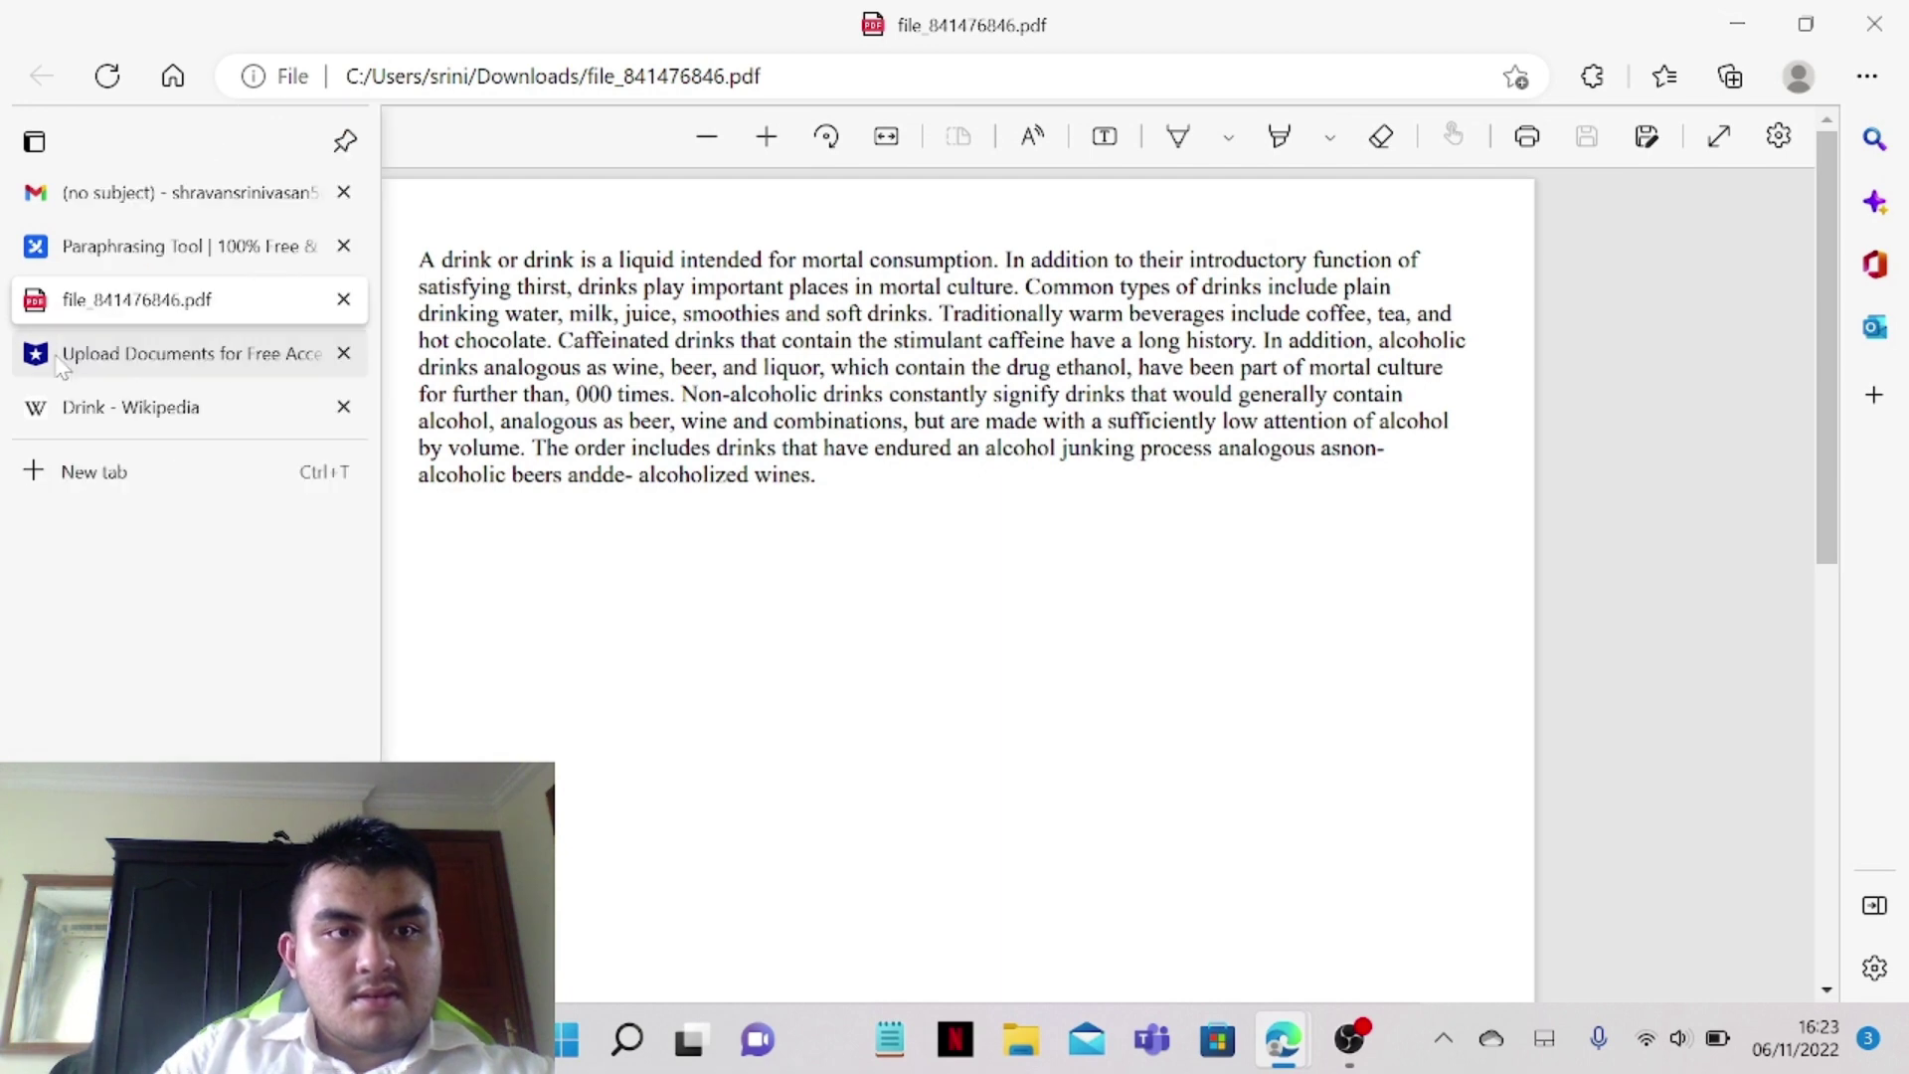
click(149, 247)
scroll(636, 647, down, 1)
scroll(1444, 522, down, 3)
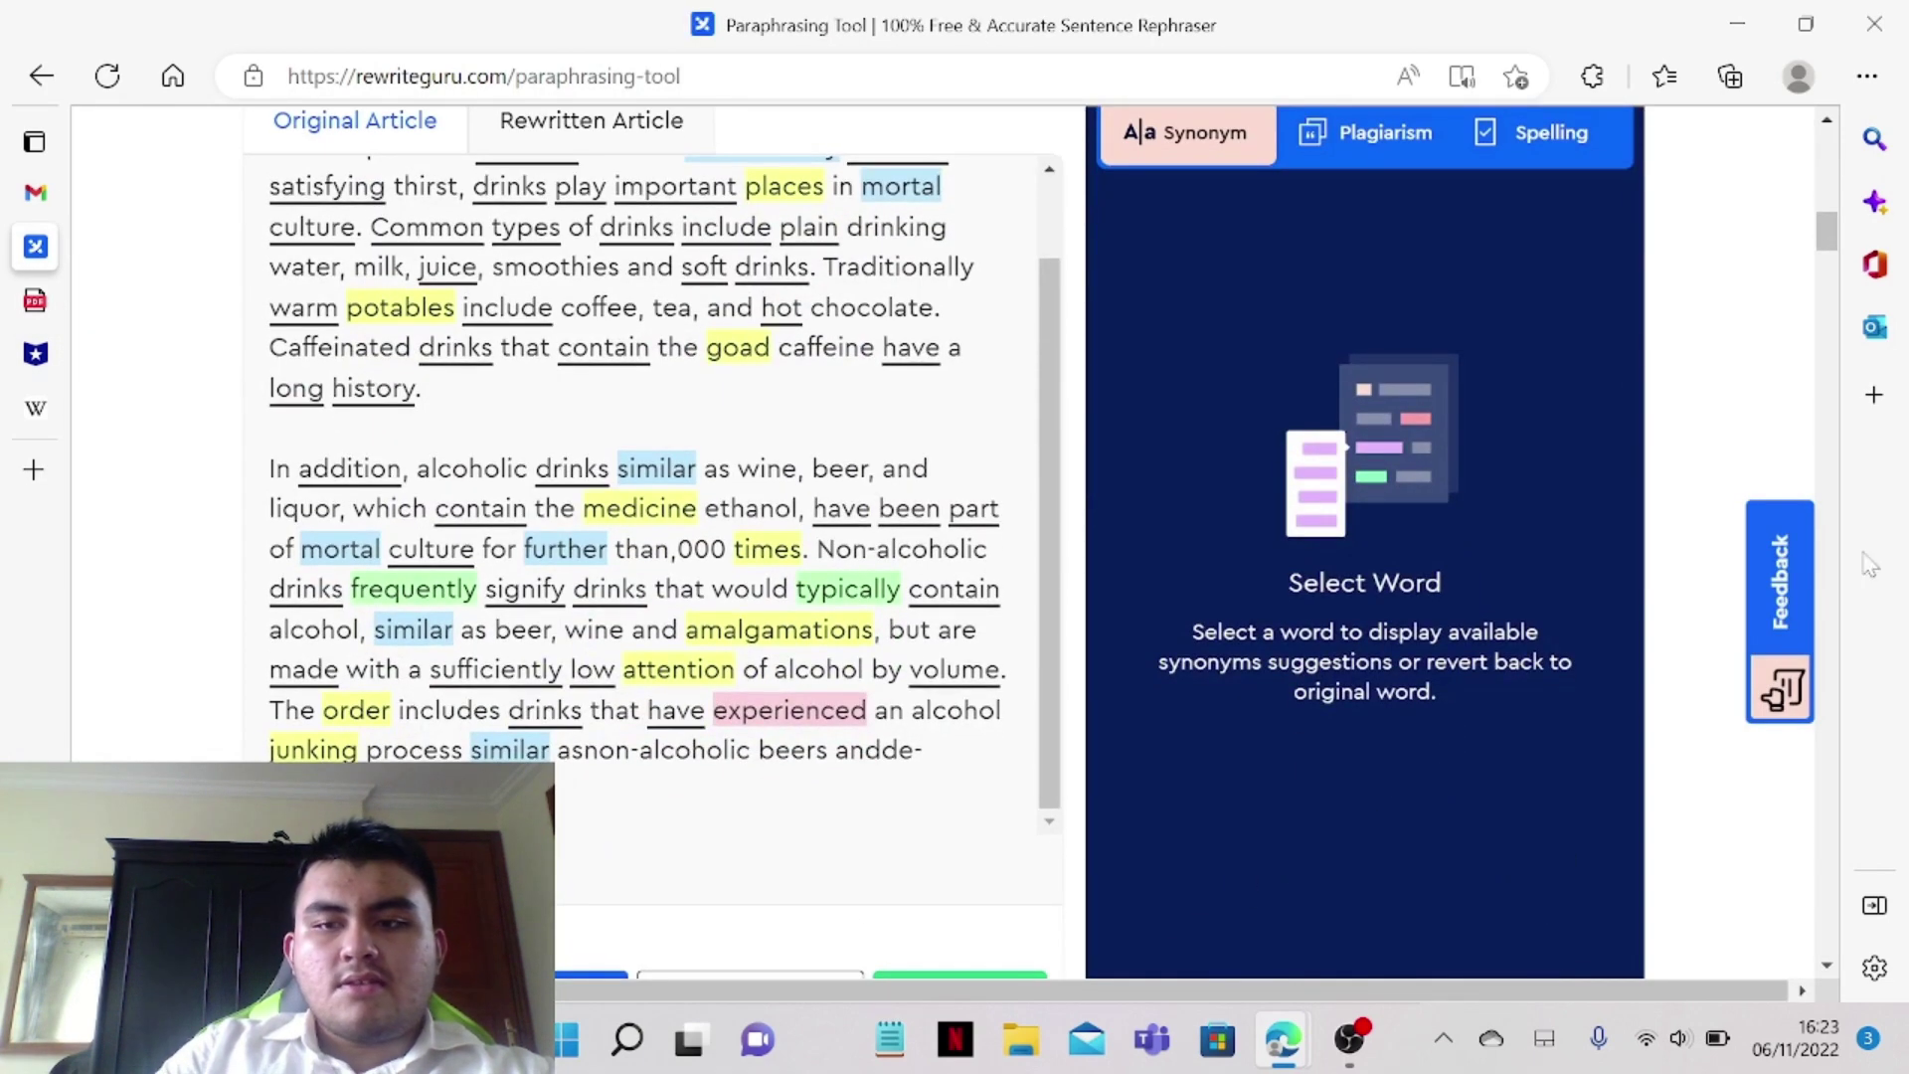
mouse_move(1826, 235)
mouse_down()
mouse_move(1826, 273)
mouse_move(1828, 250)
mouse_up()
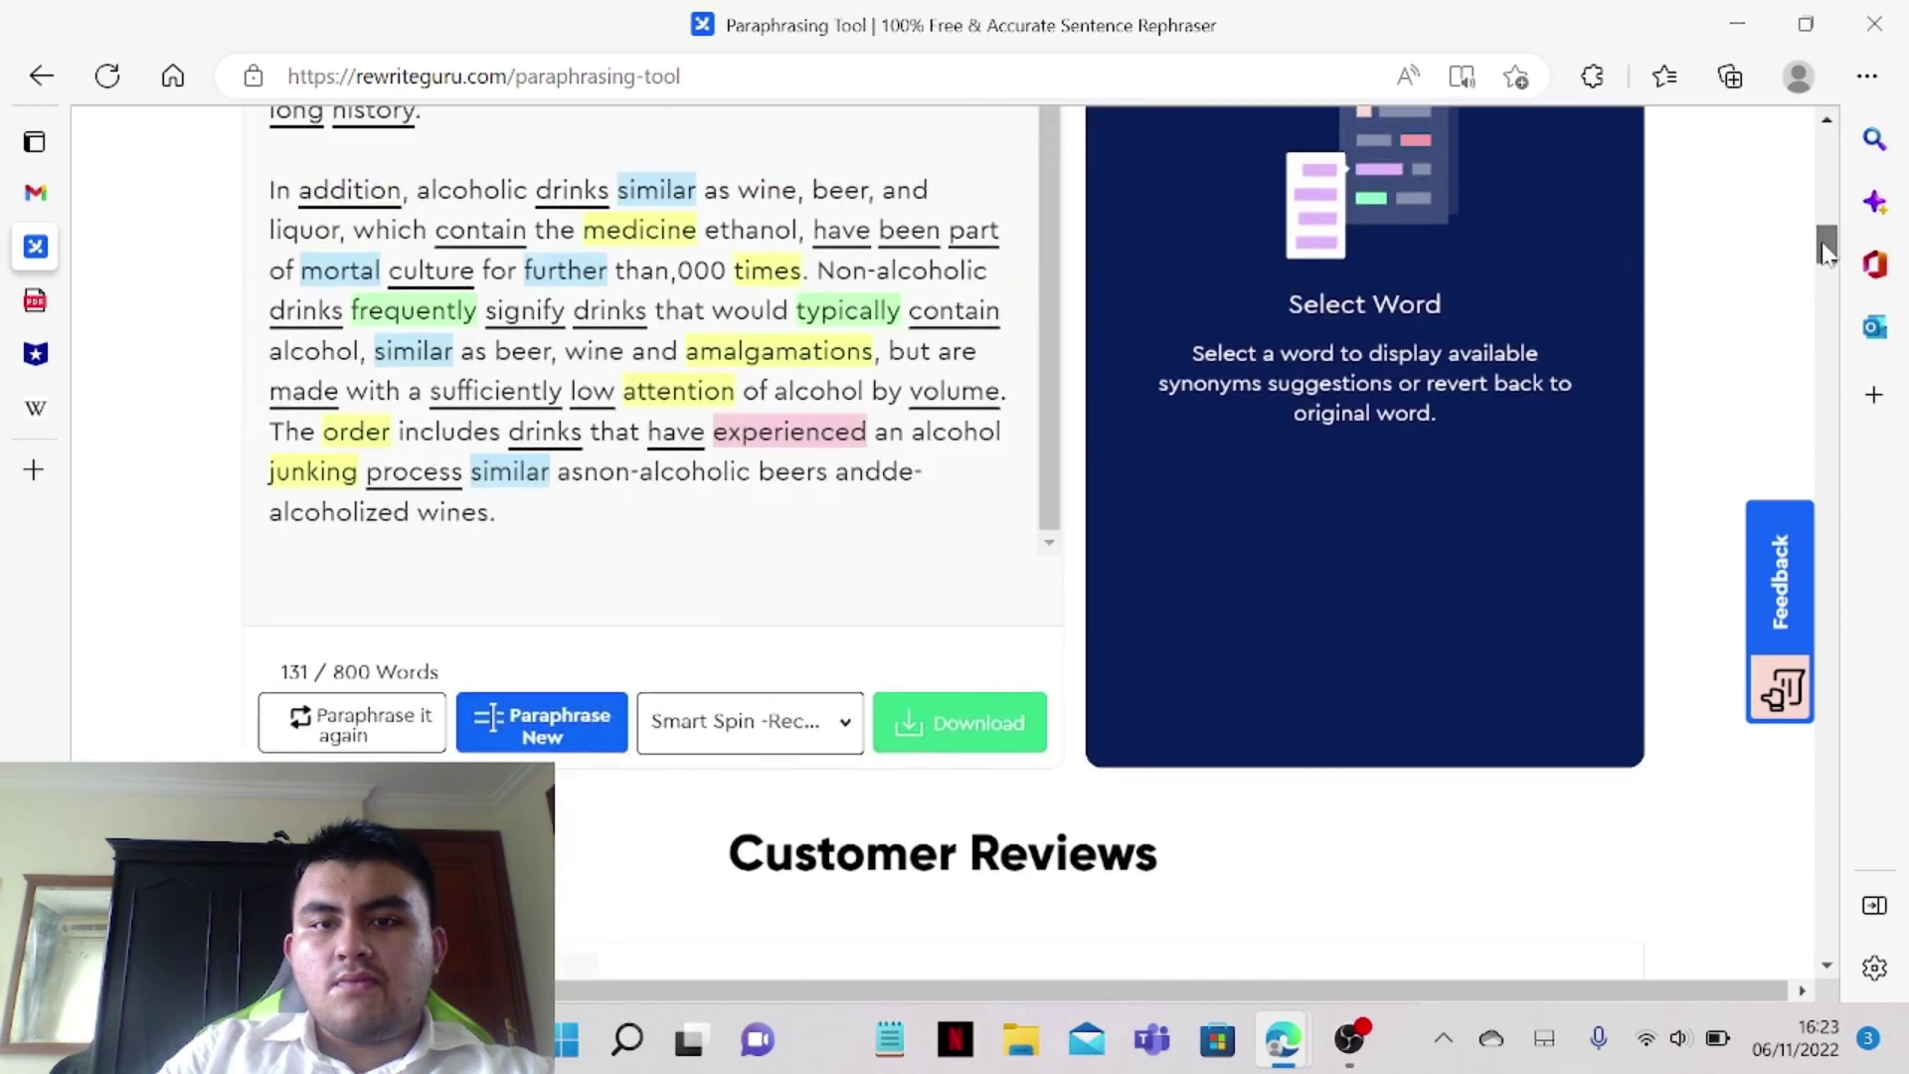
click(982, 724)
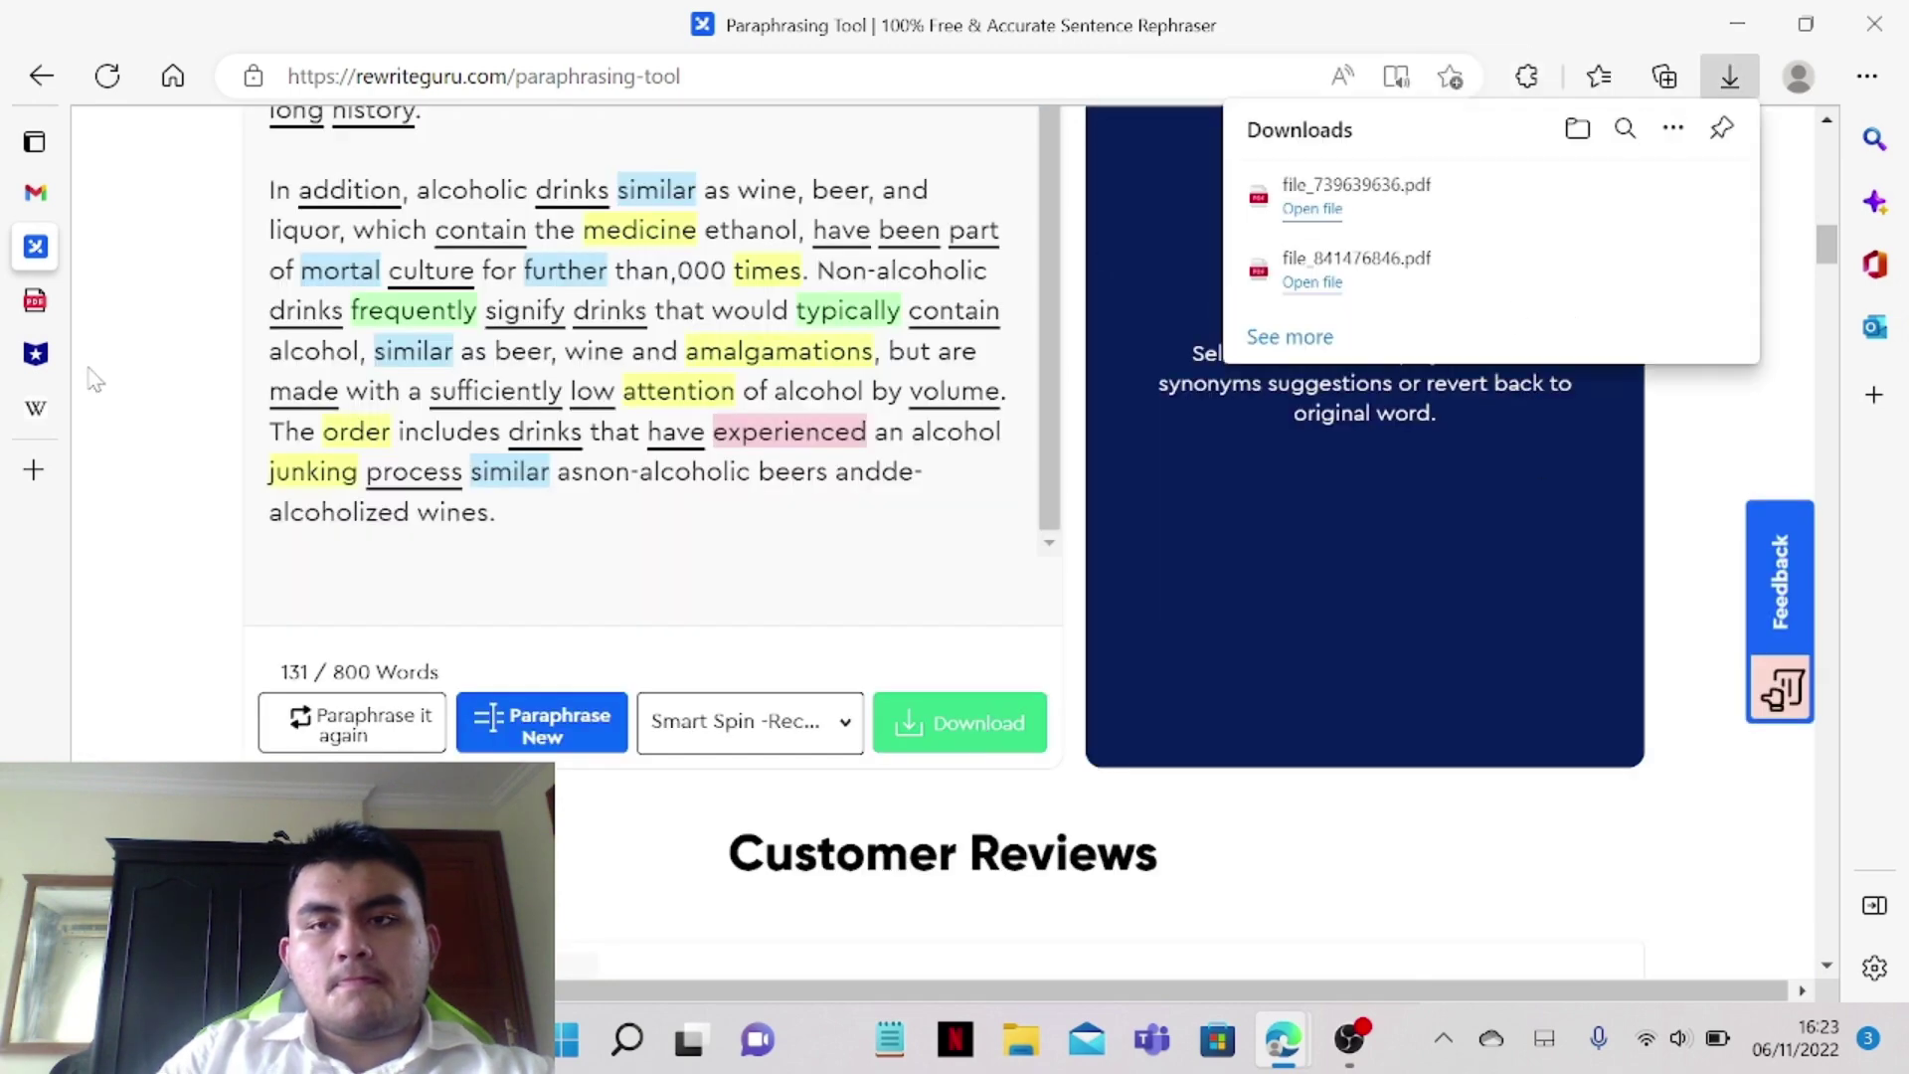
click(35, 353)
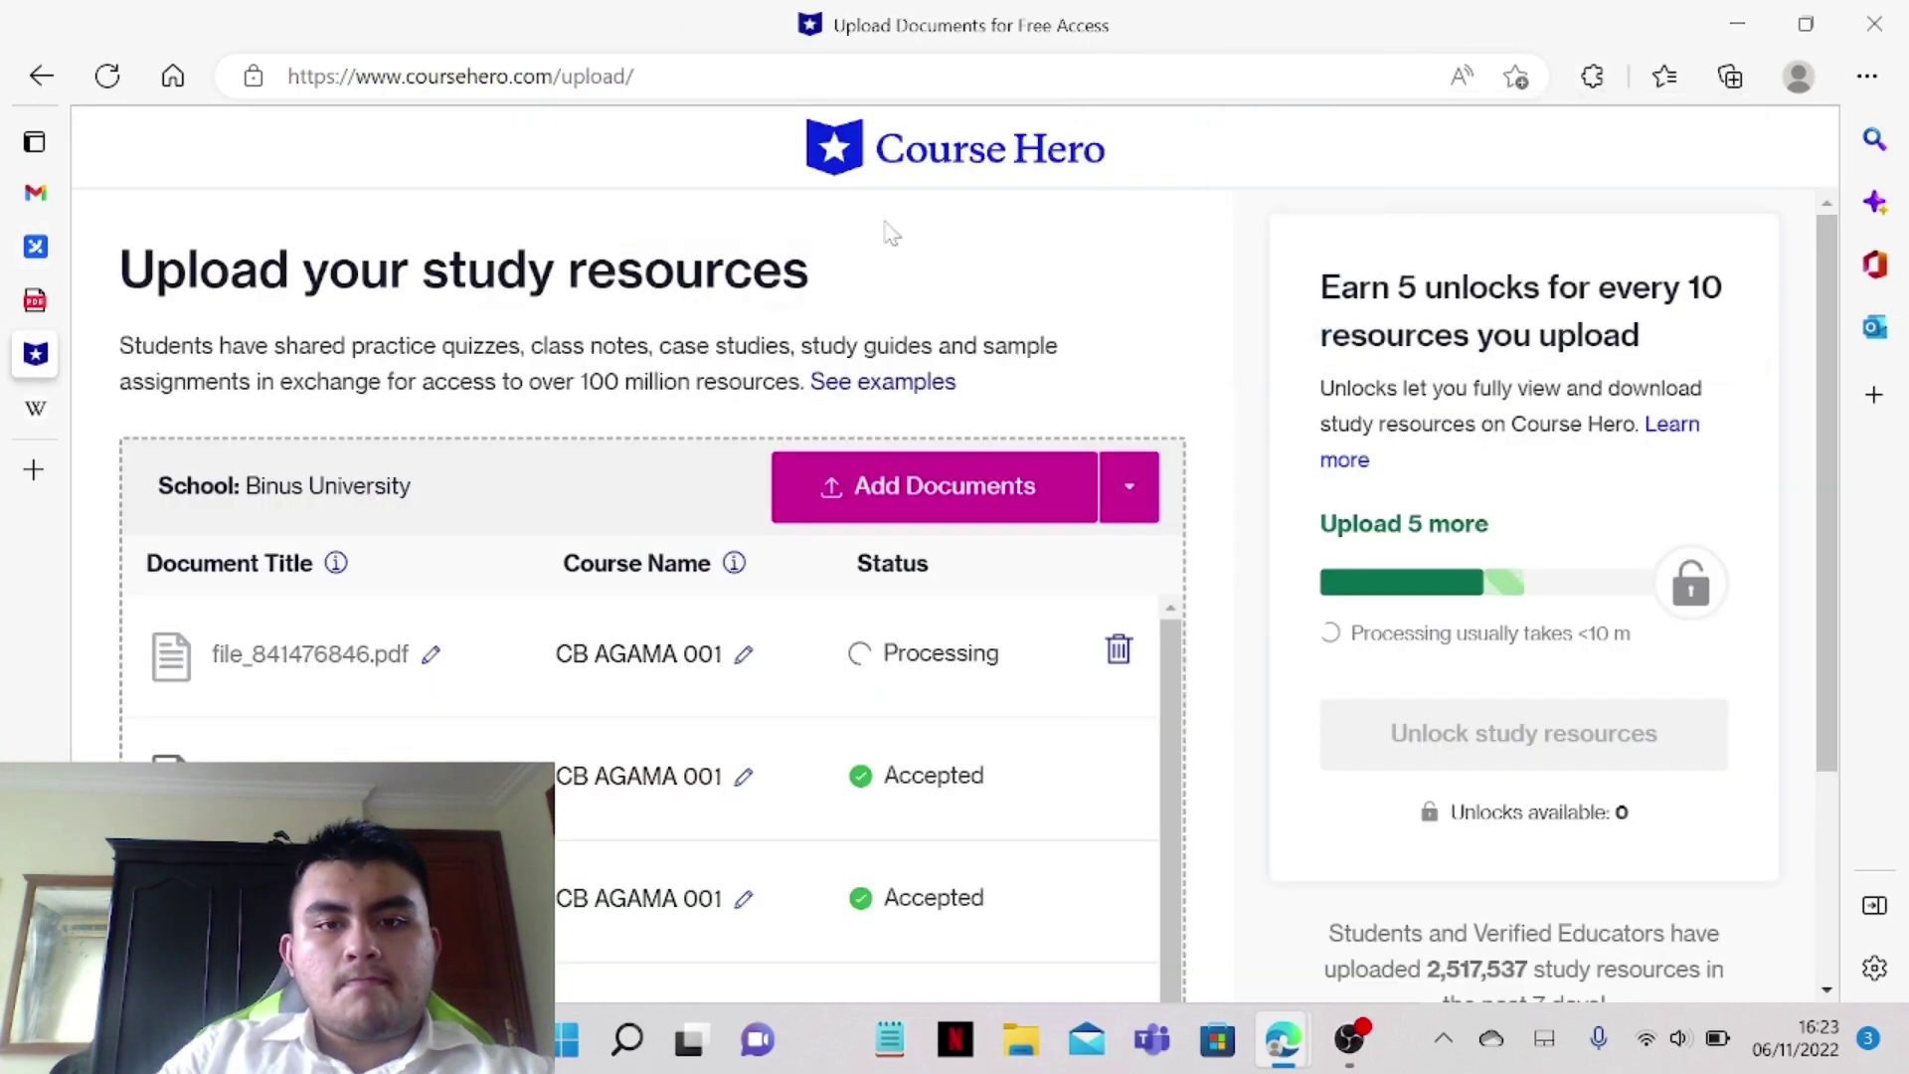
Upload file_739639636.pdf from Downloads to Course Hero under course CB AGAMA 001
click(1869, 80)
click(1417, 379)
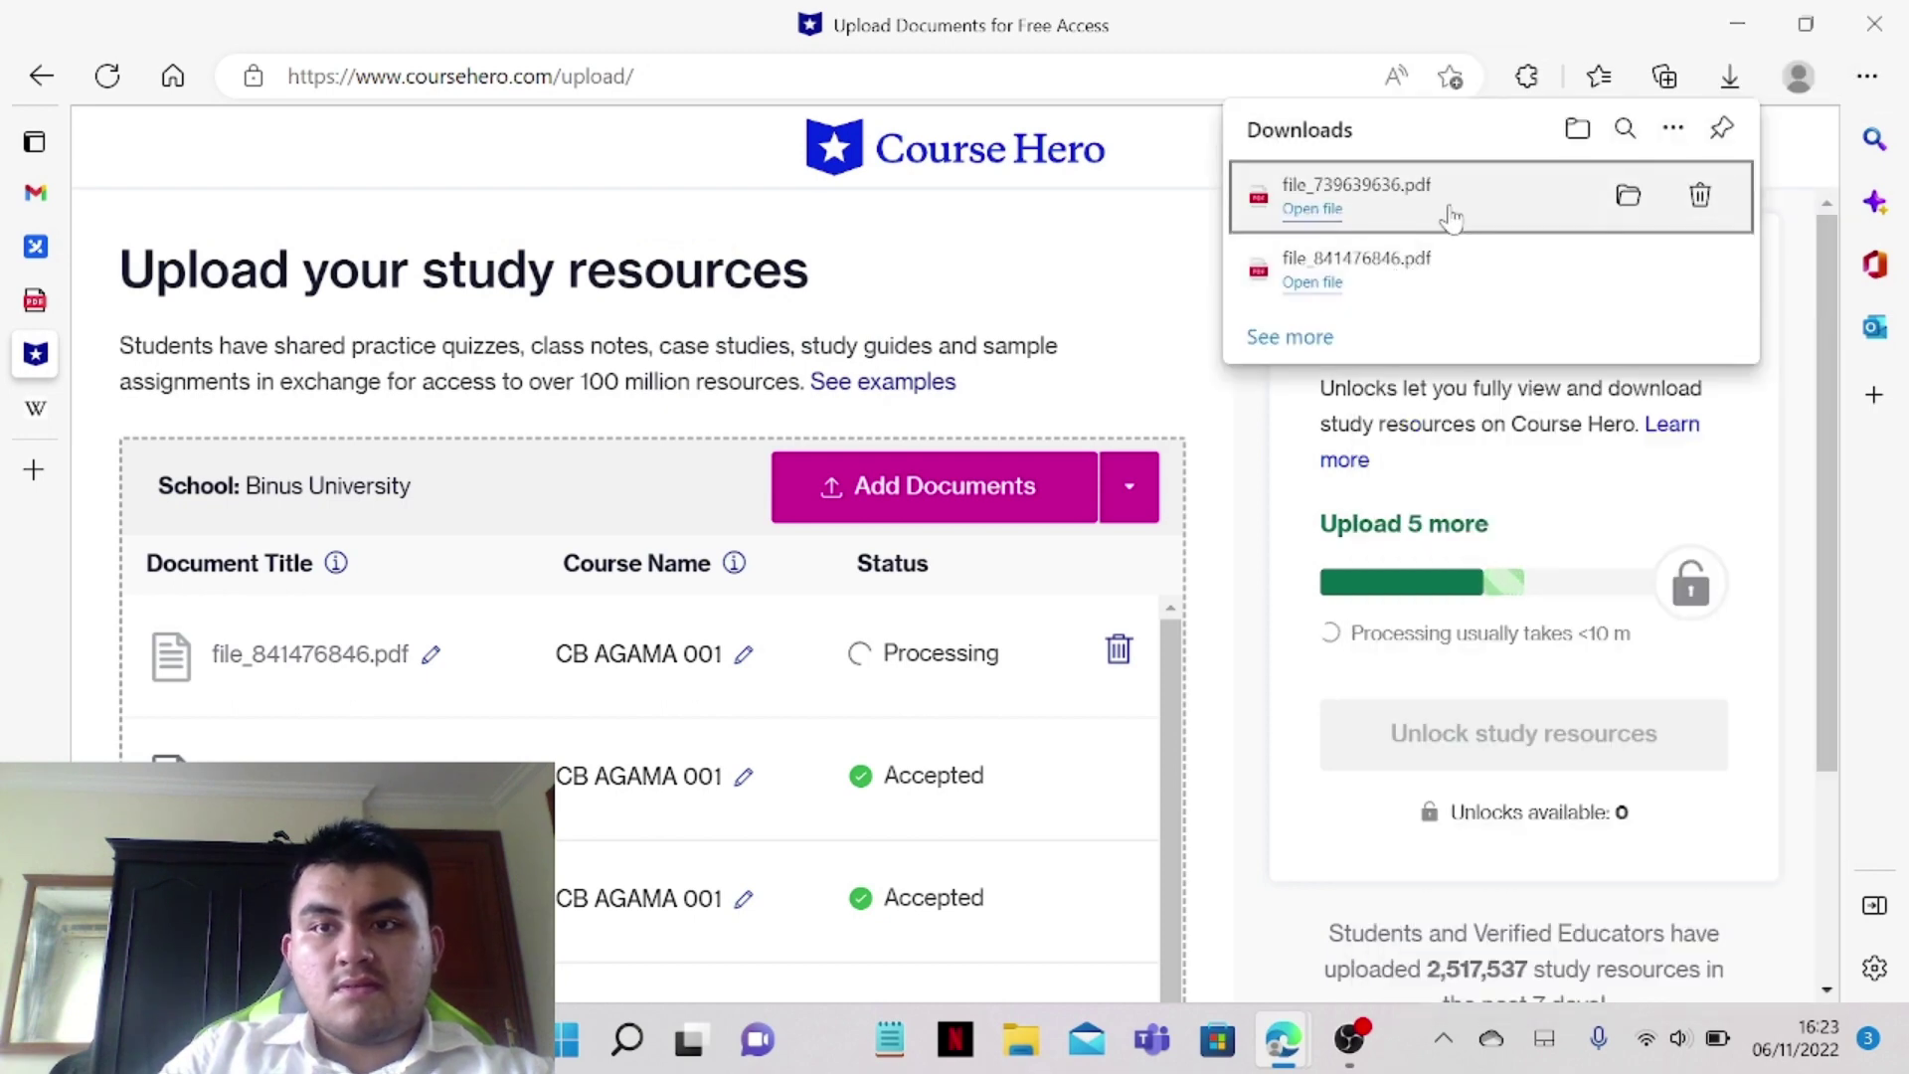
drag(1445, 204, 784, 660)
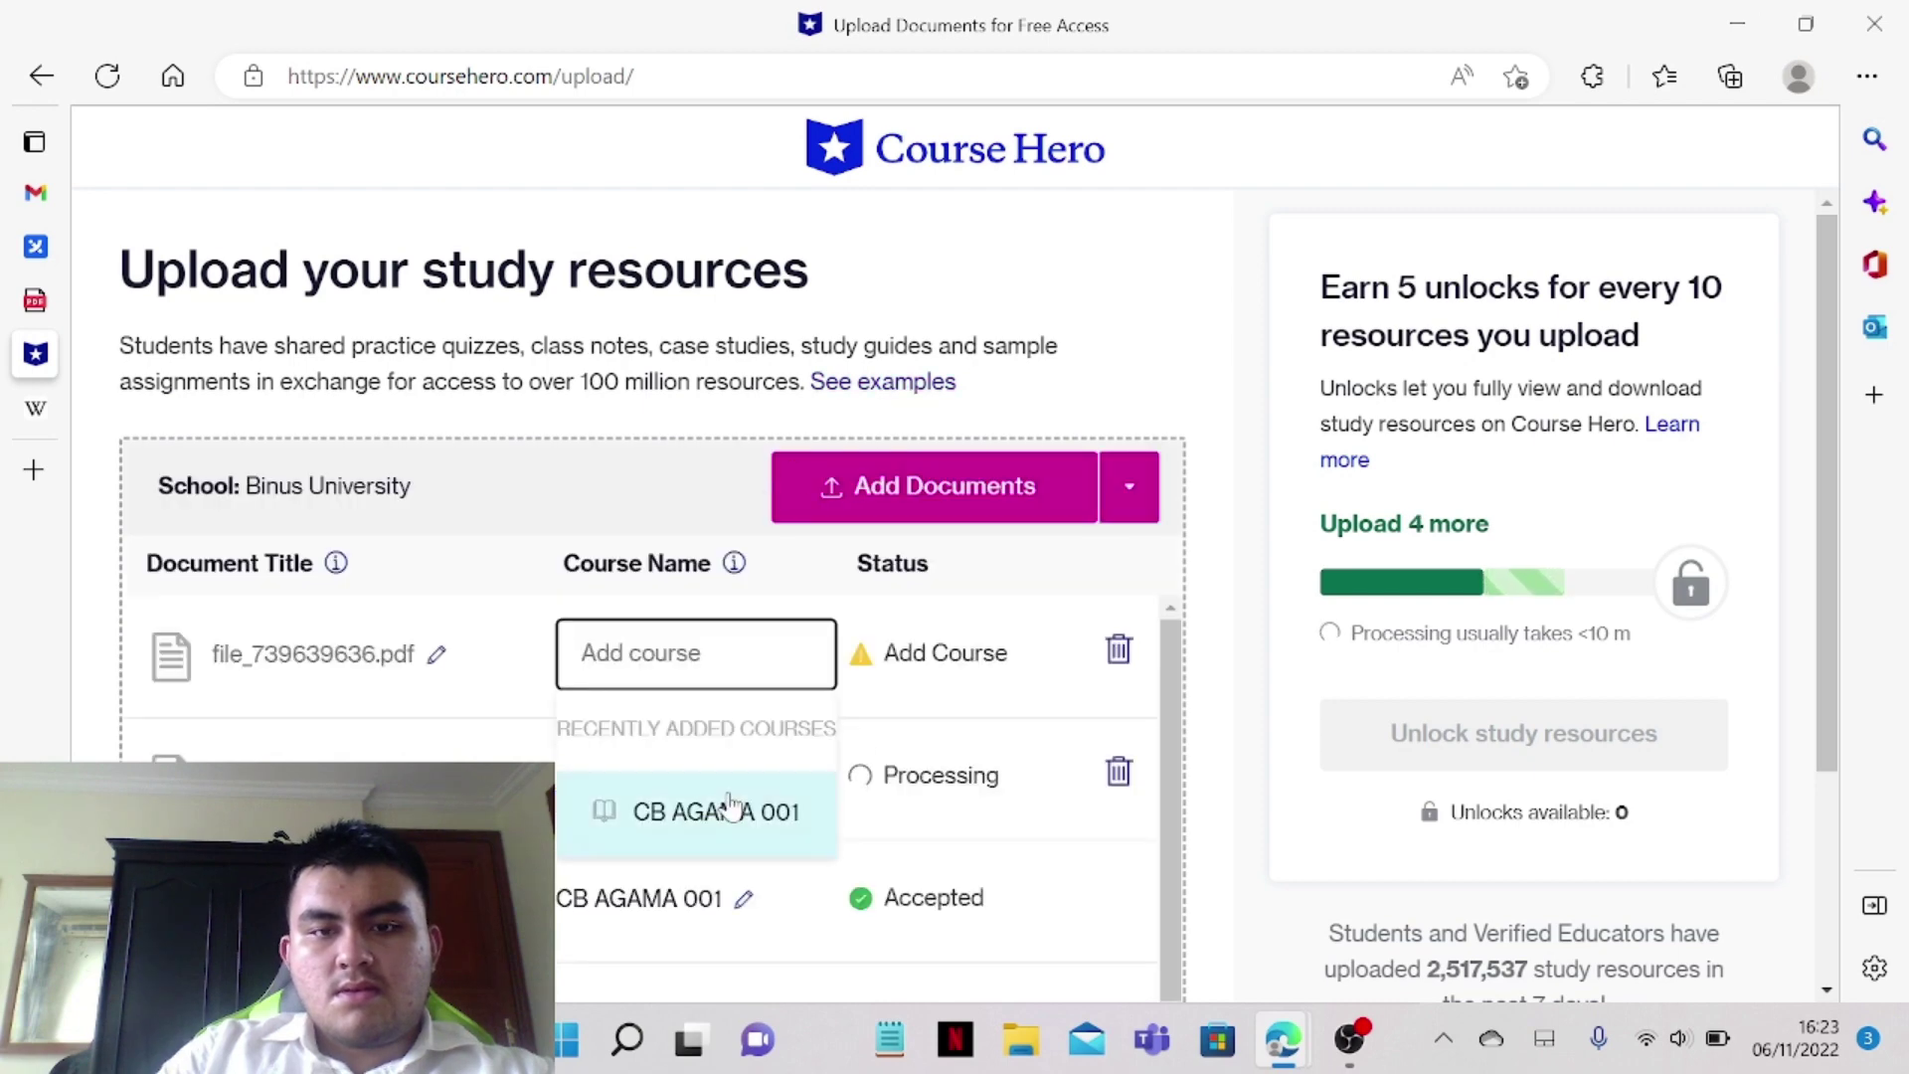
click(733, 801)
Retitle the new document 'Food informations'
click(436, 653)
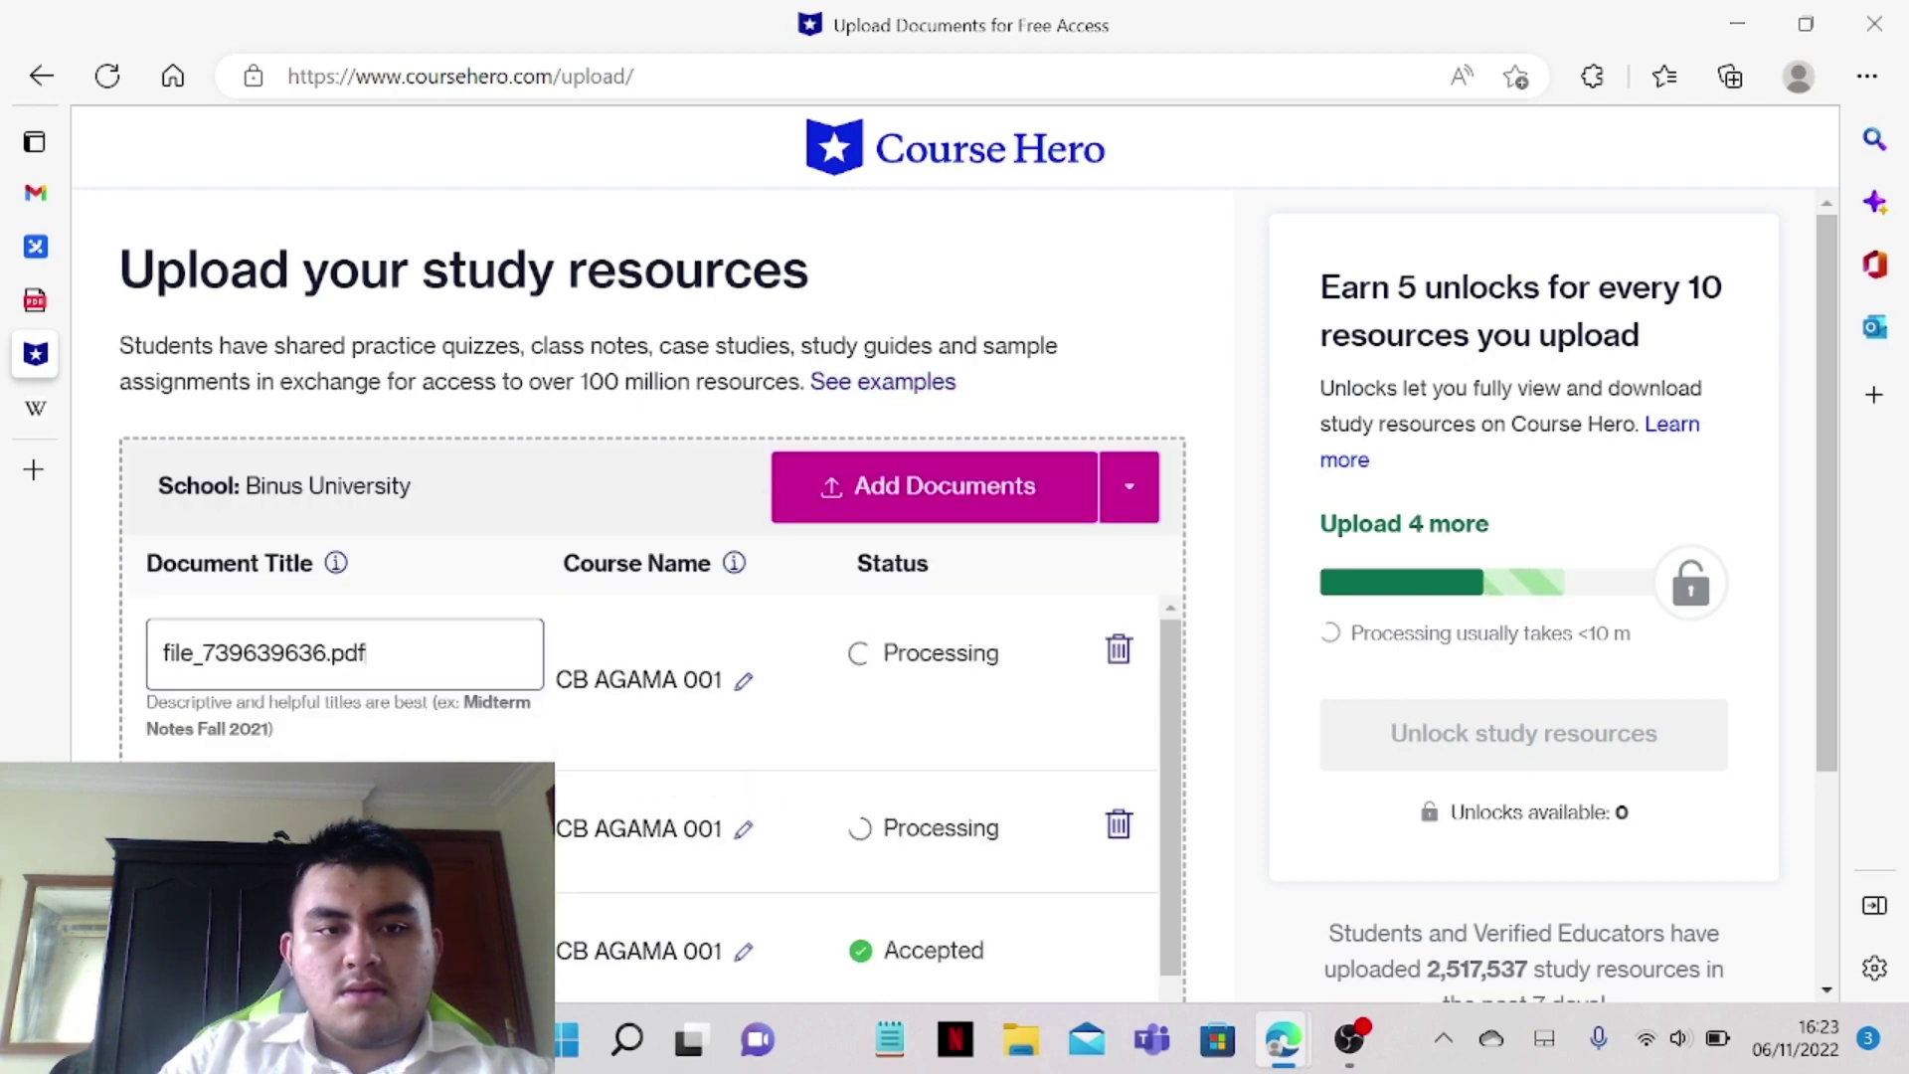
key(ctrl+a)
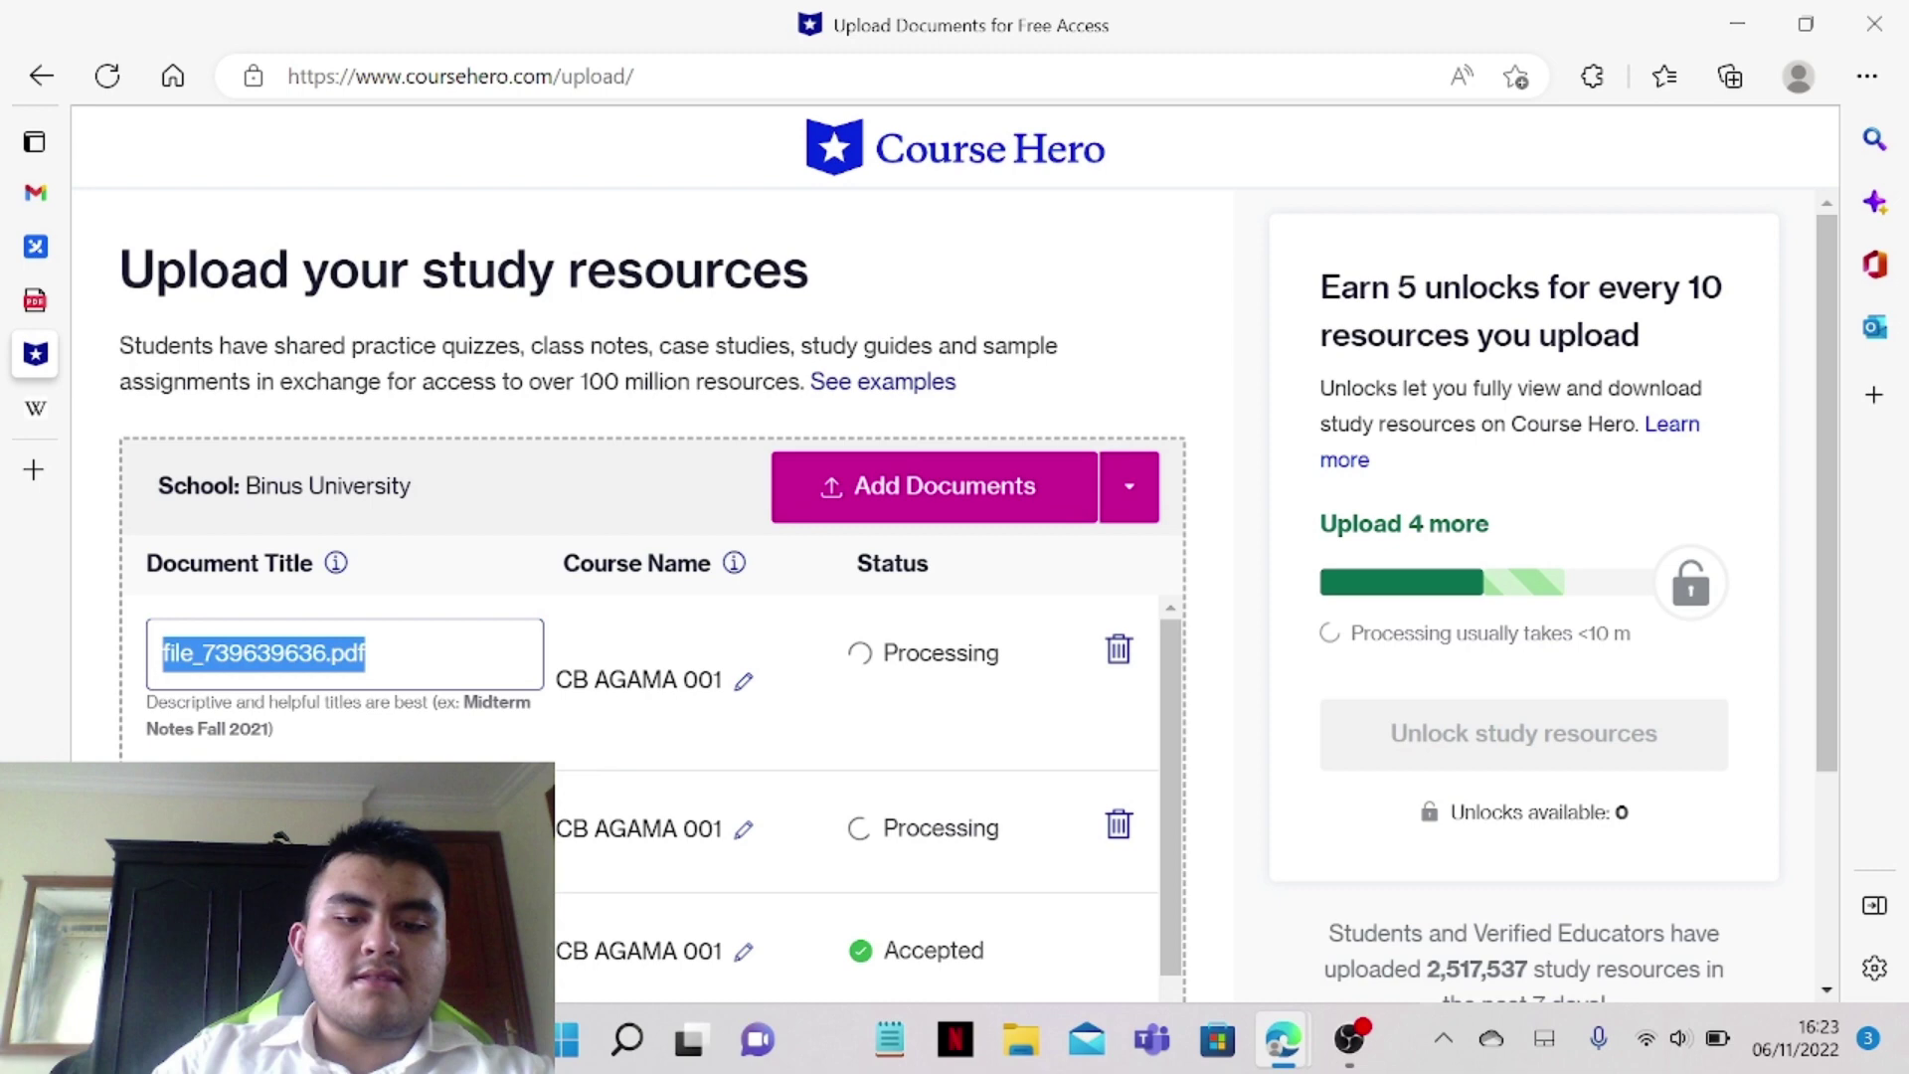
text(Food)
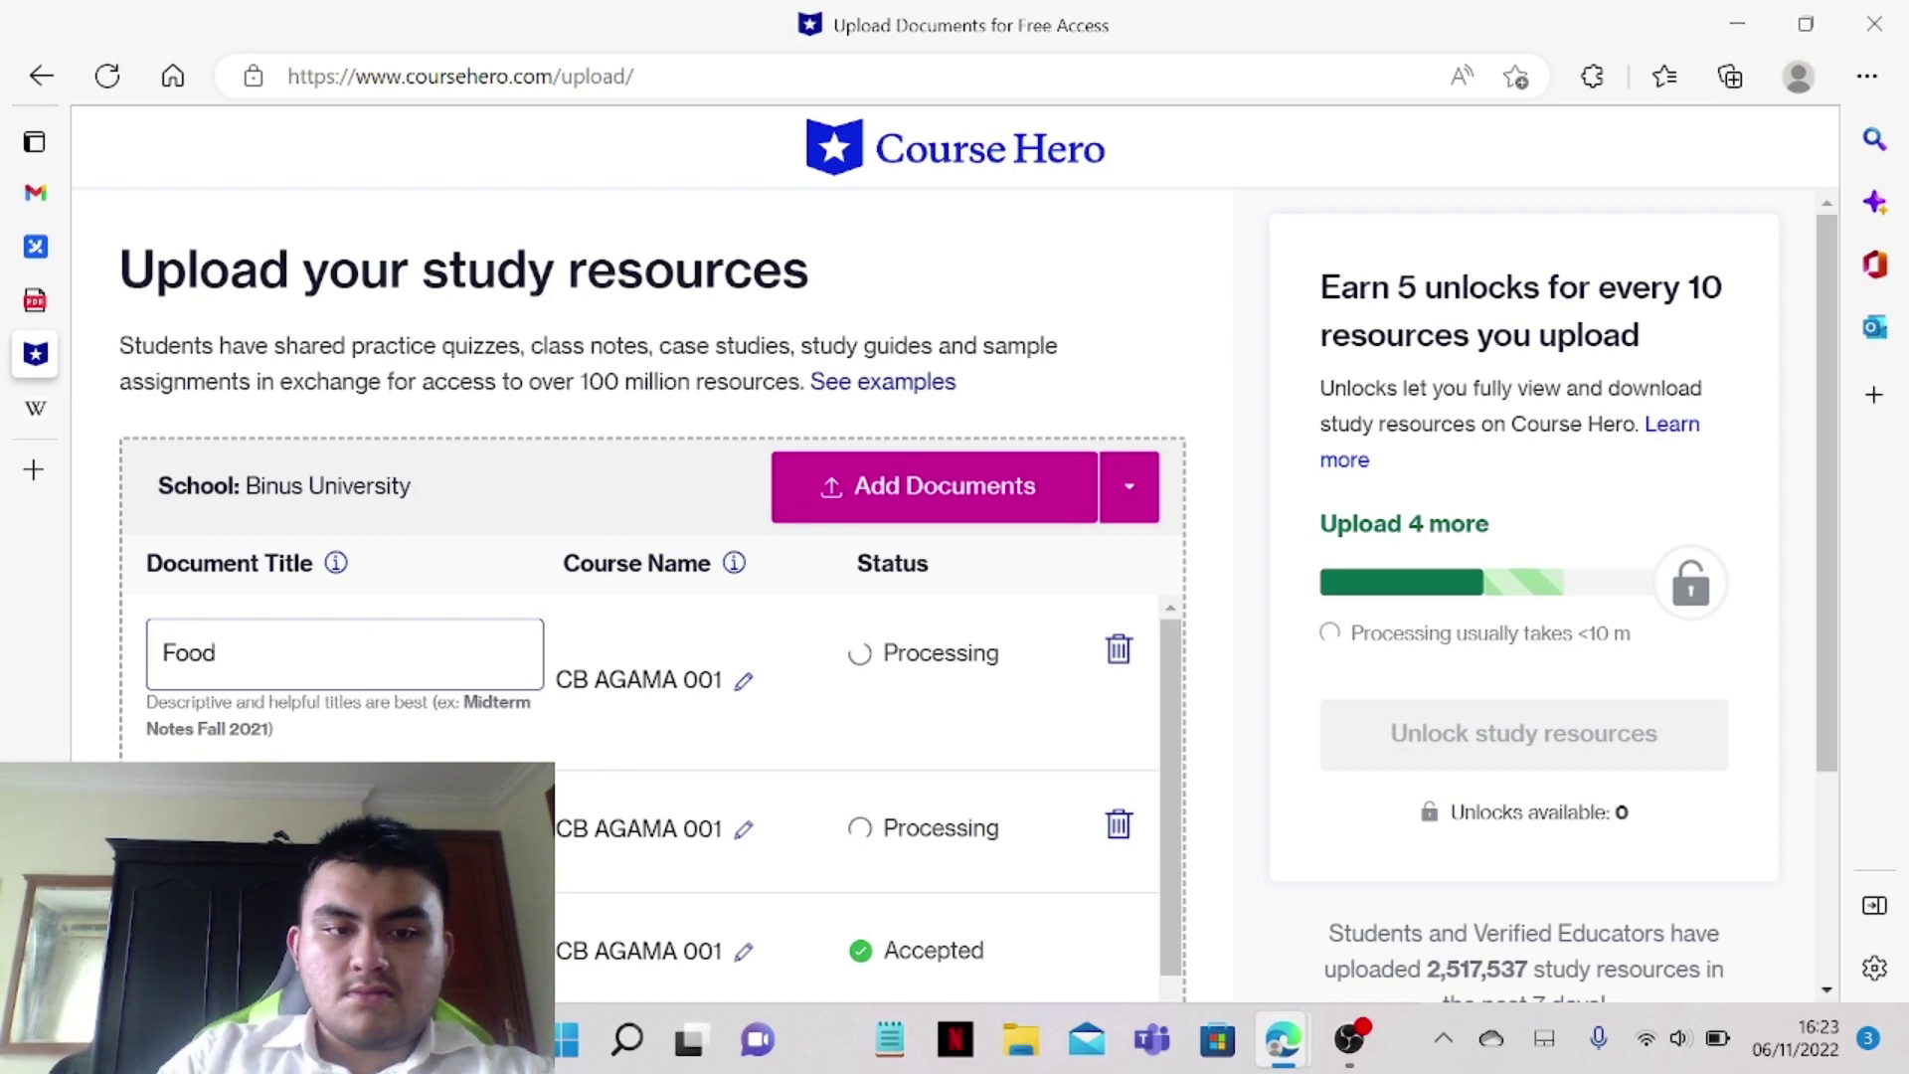
key(Return)
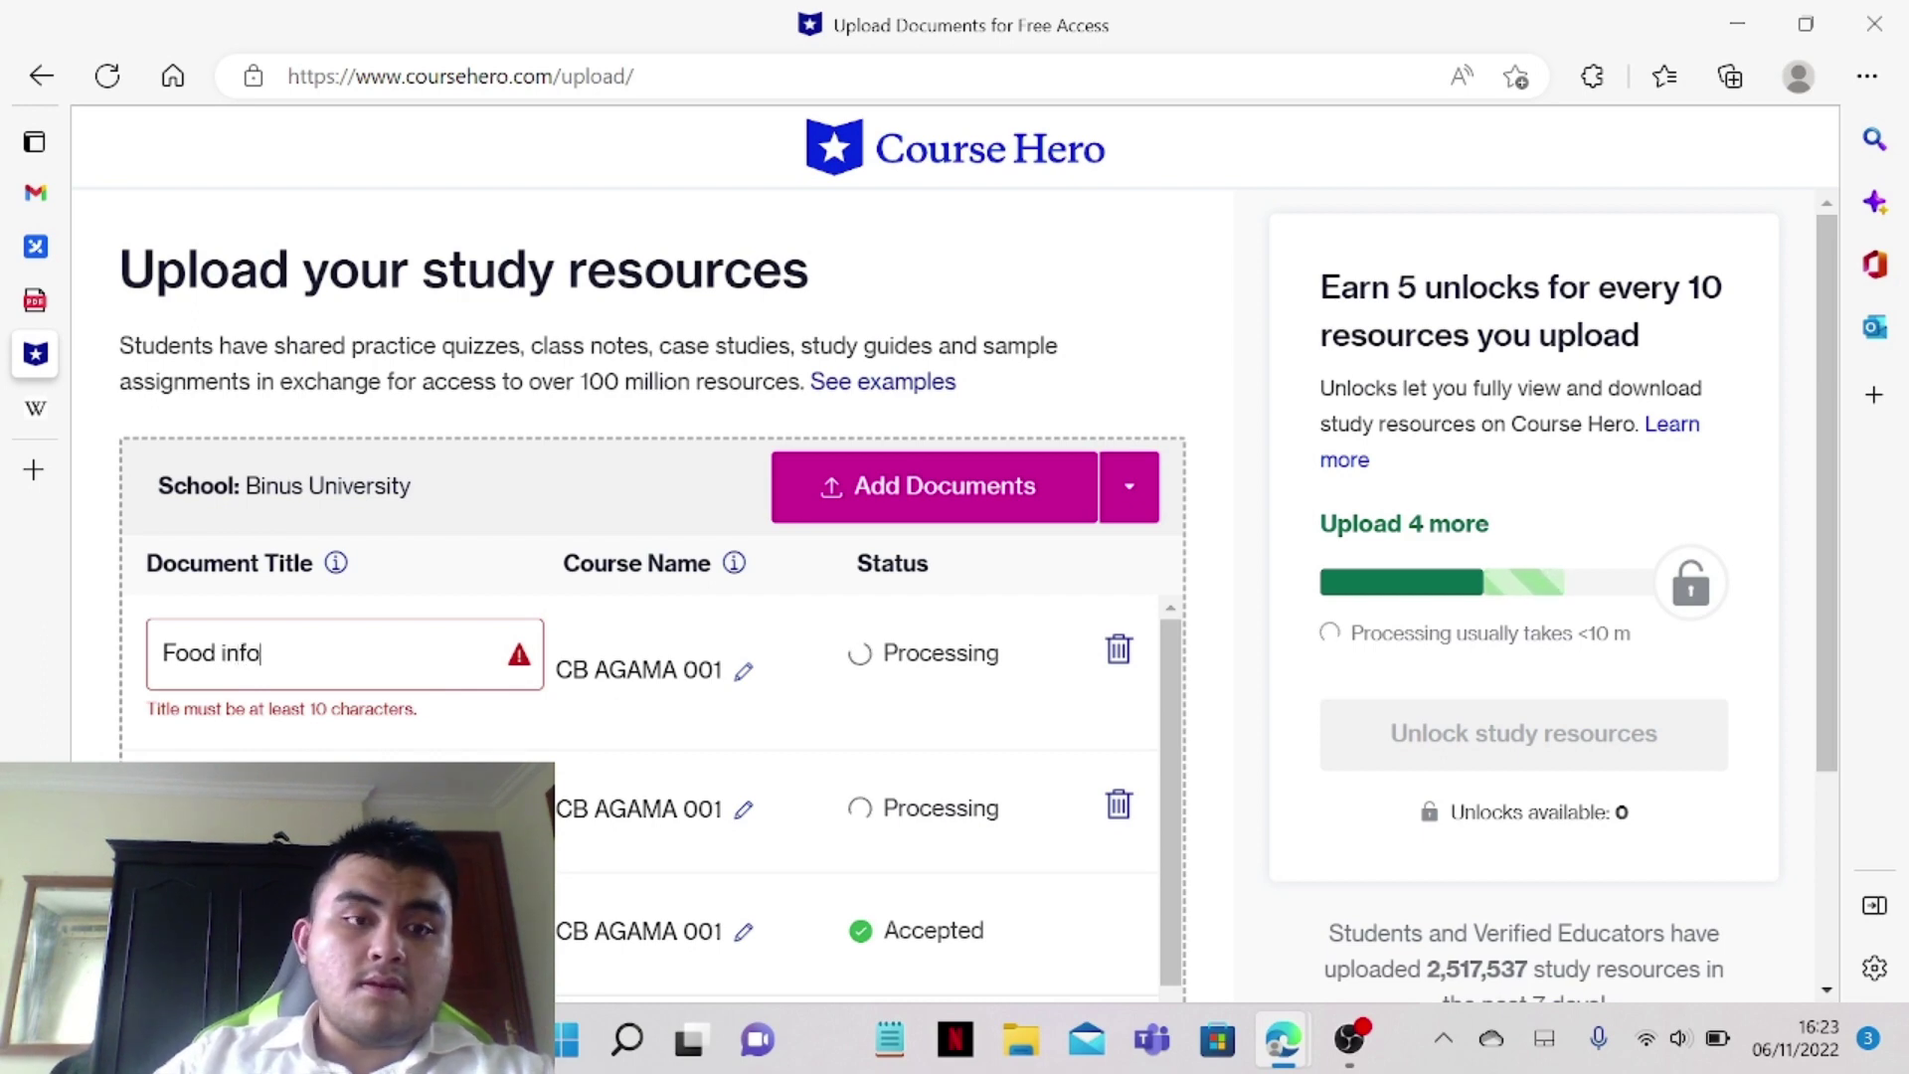
text(information)
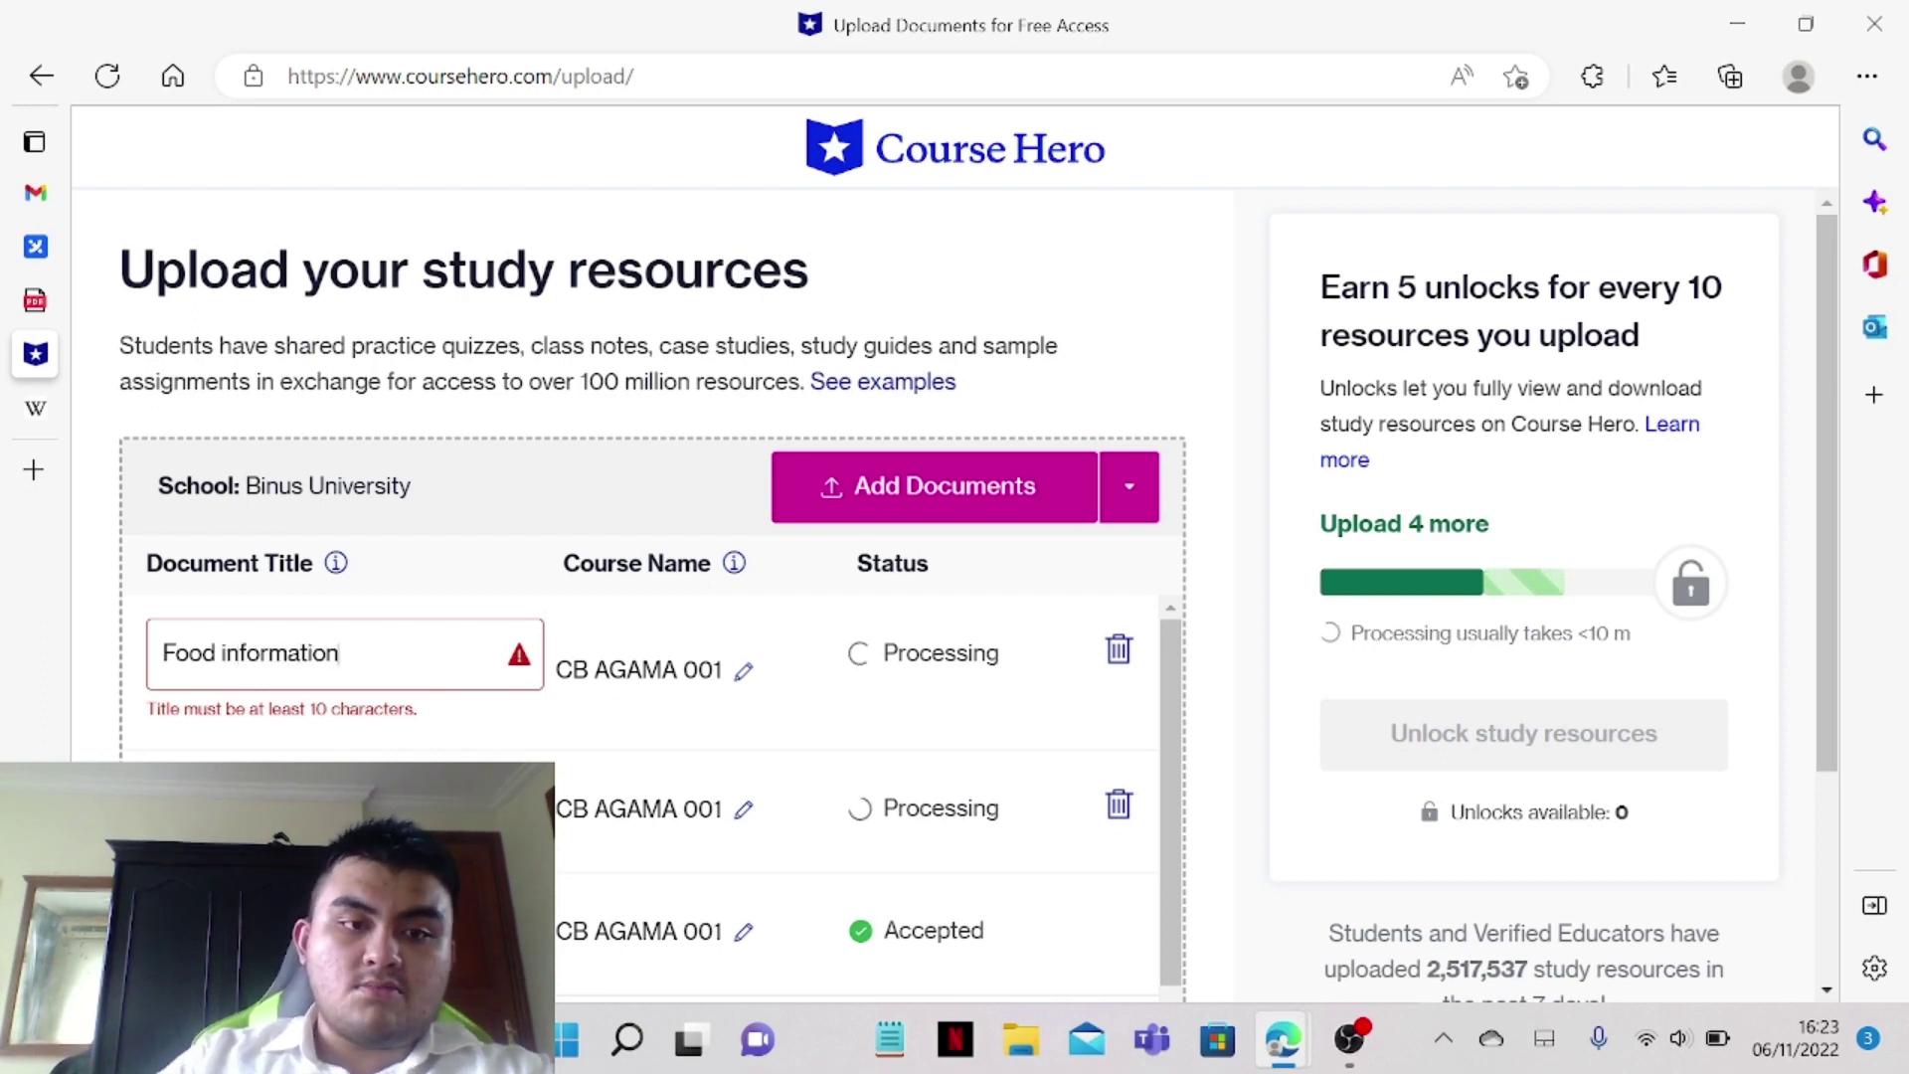
text(s)
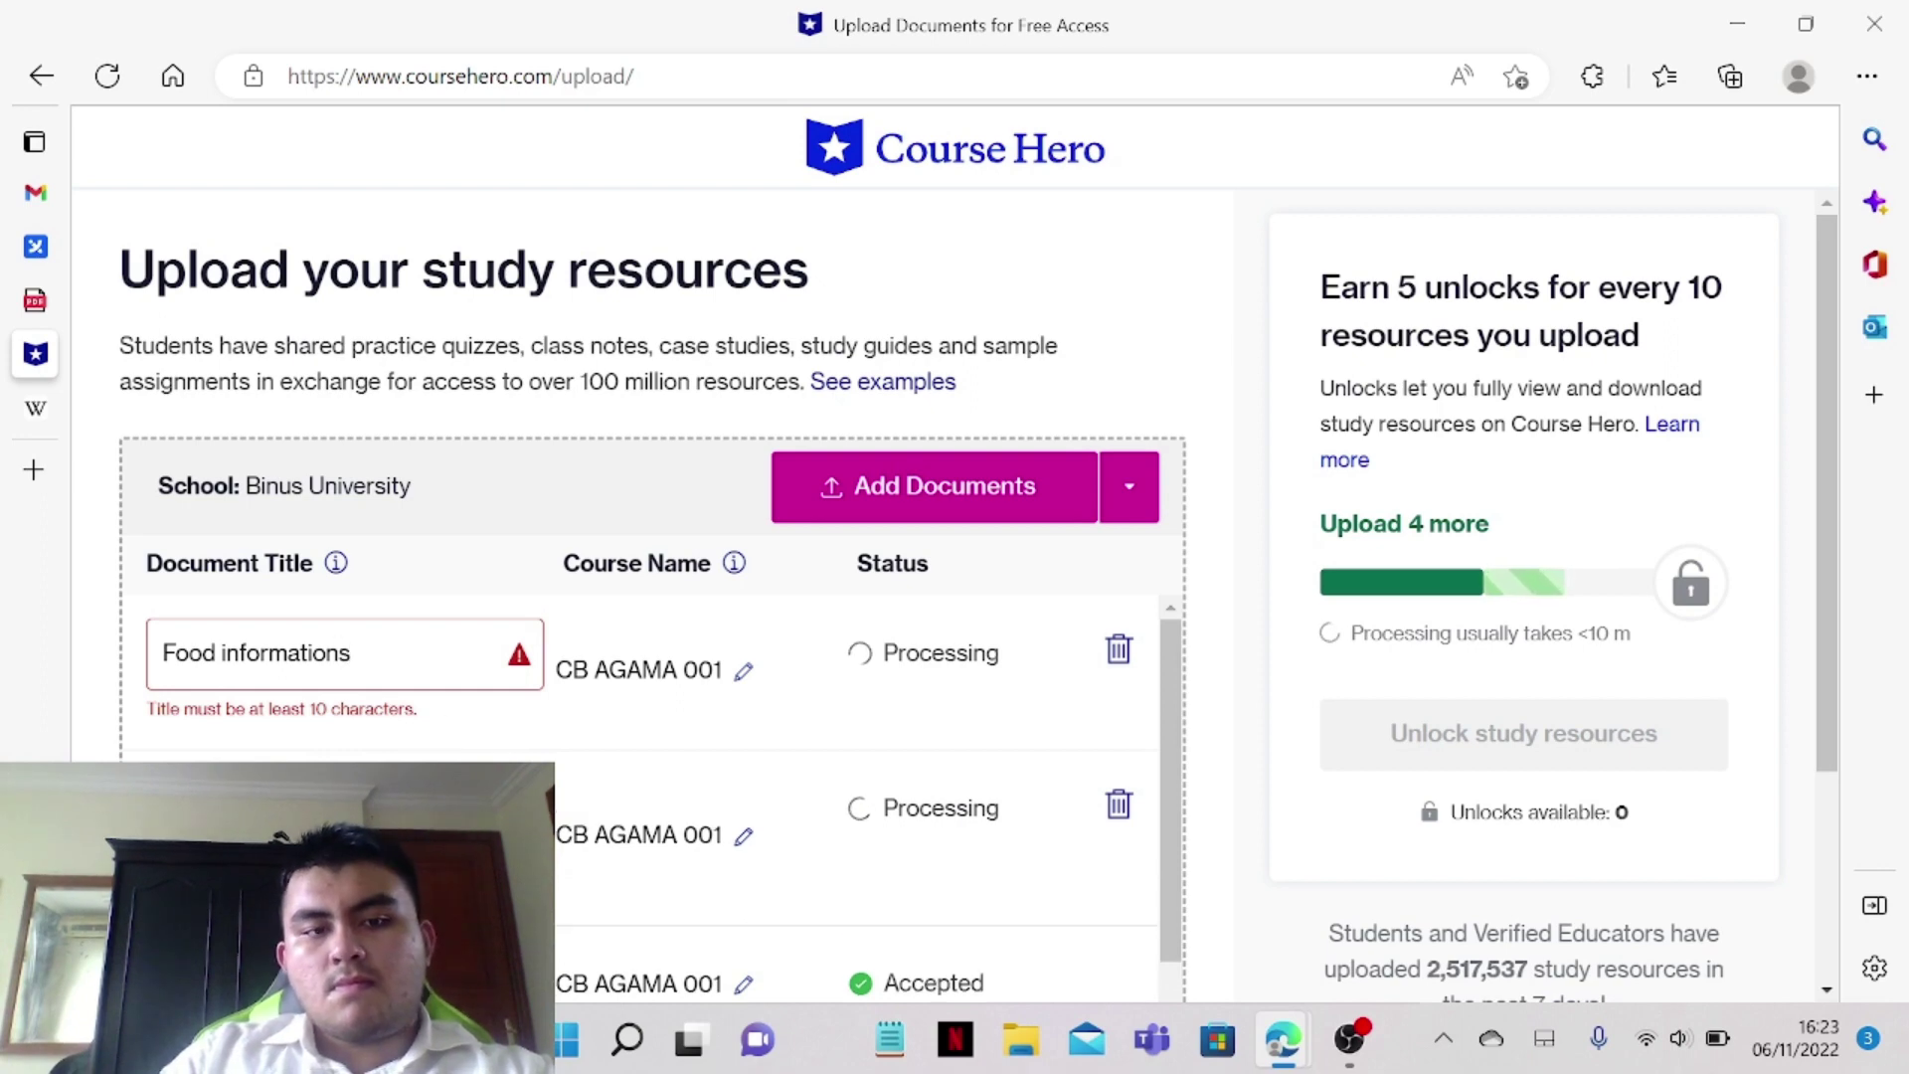
key(Return)
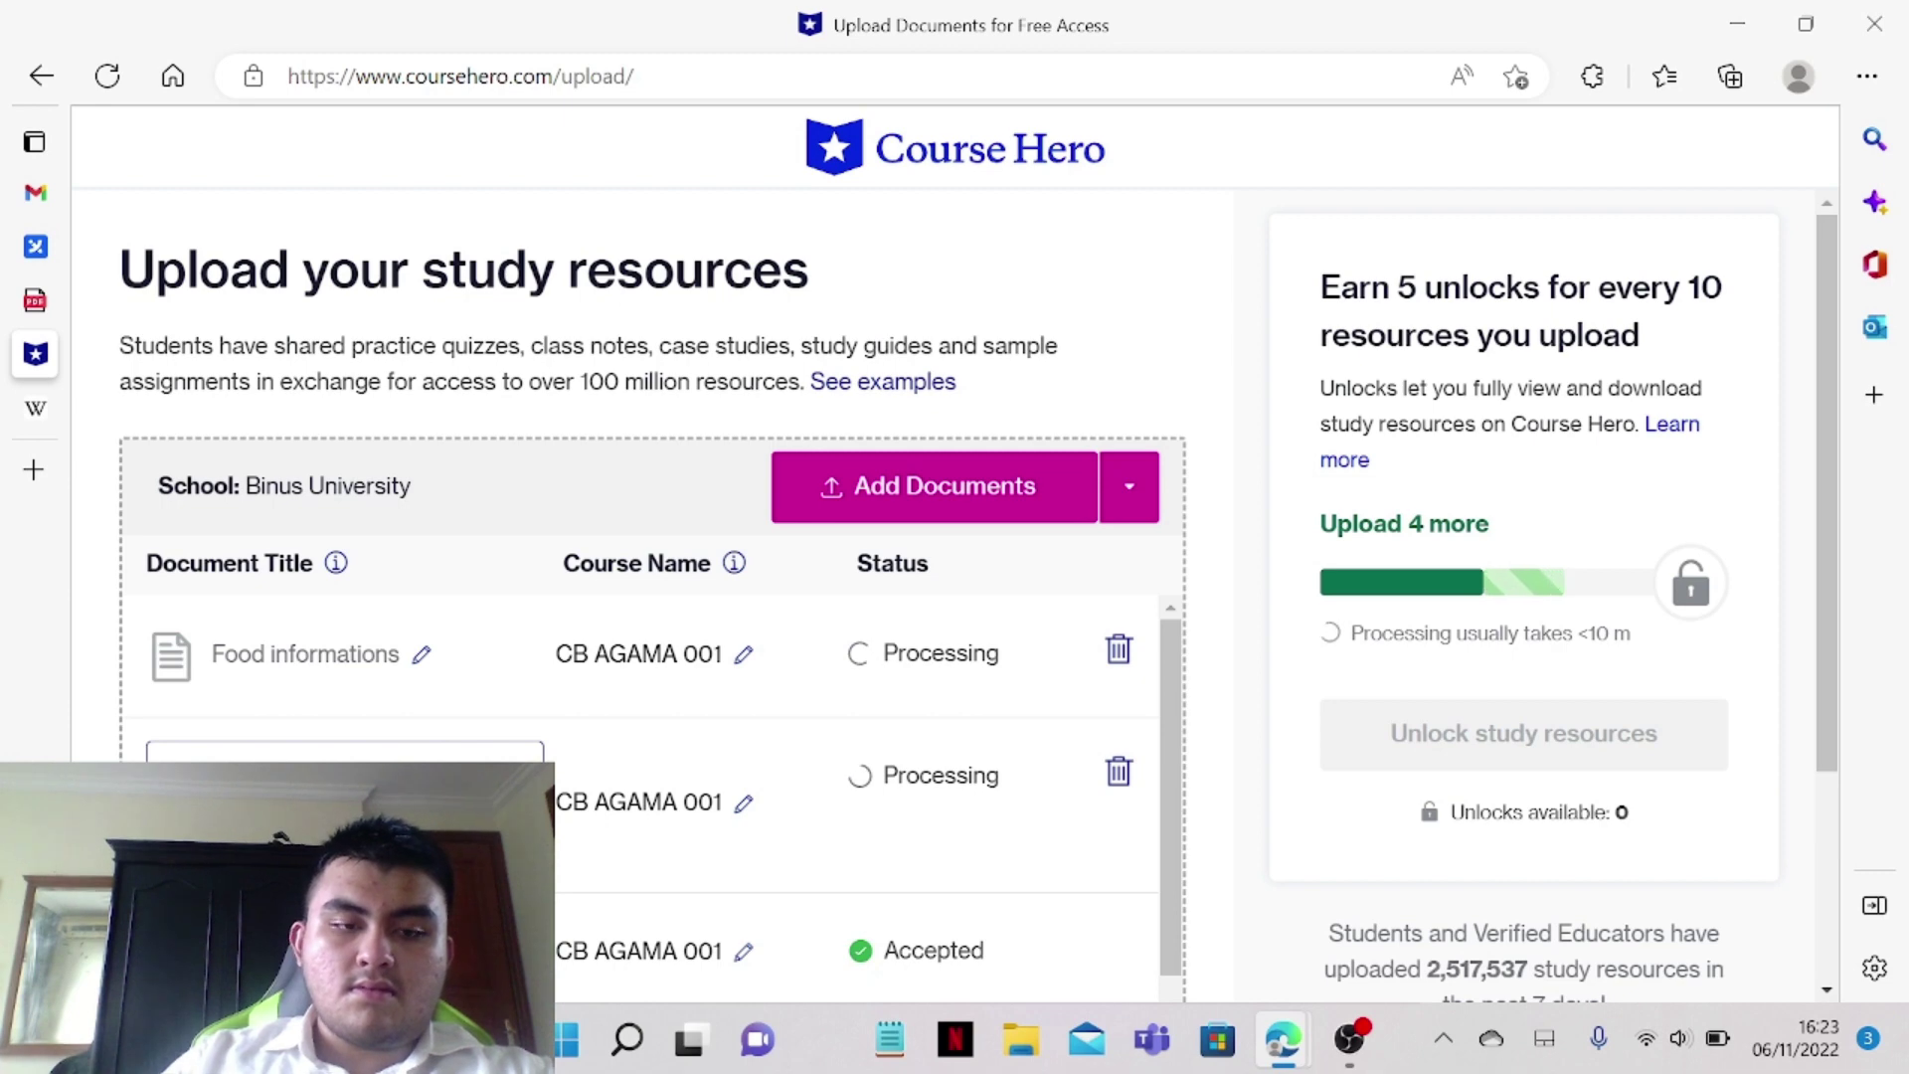
click(527, 681)
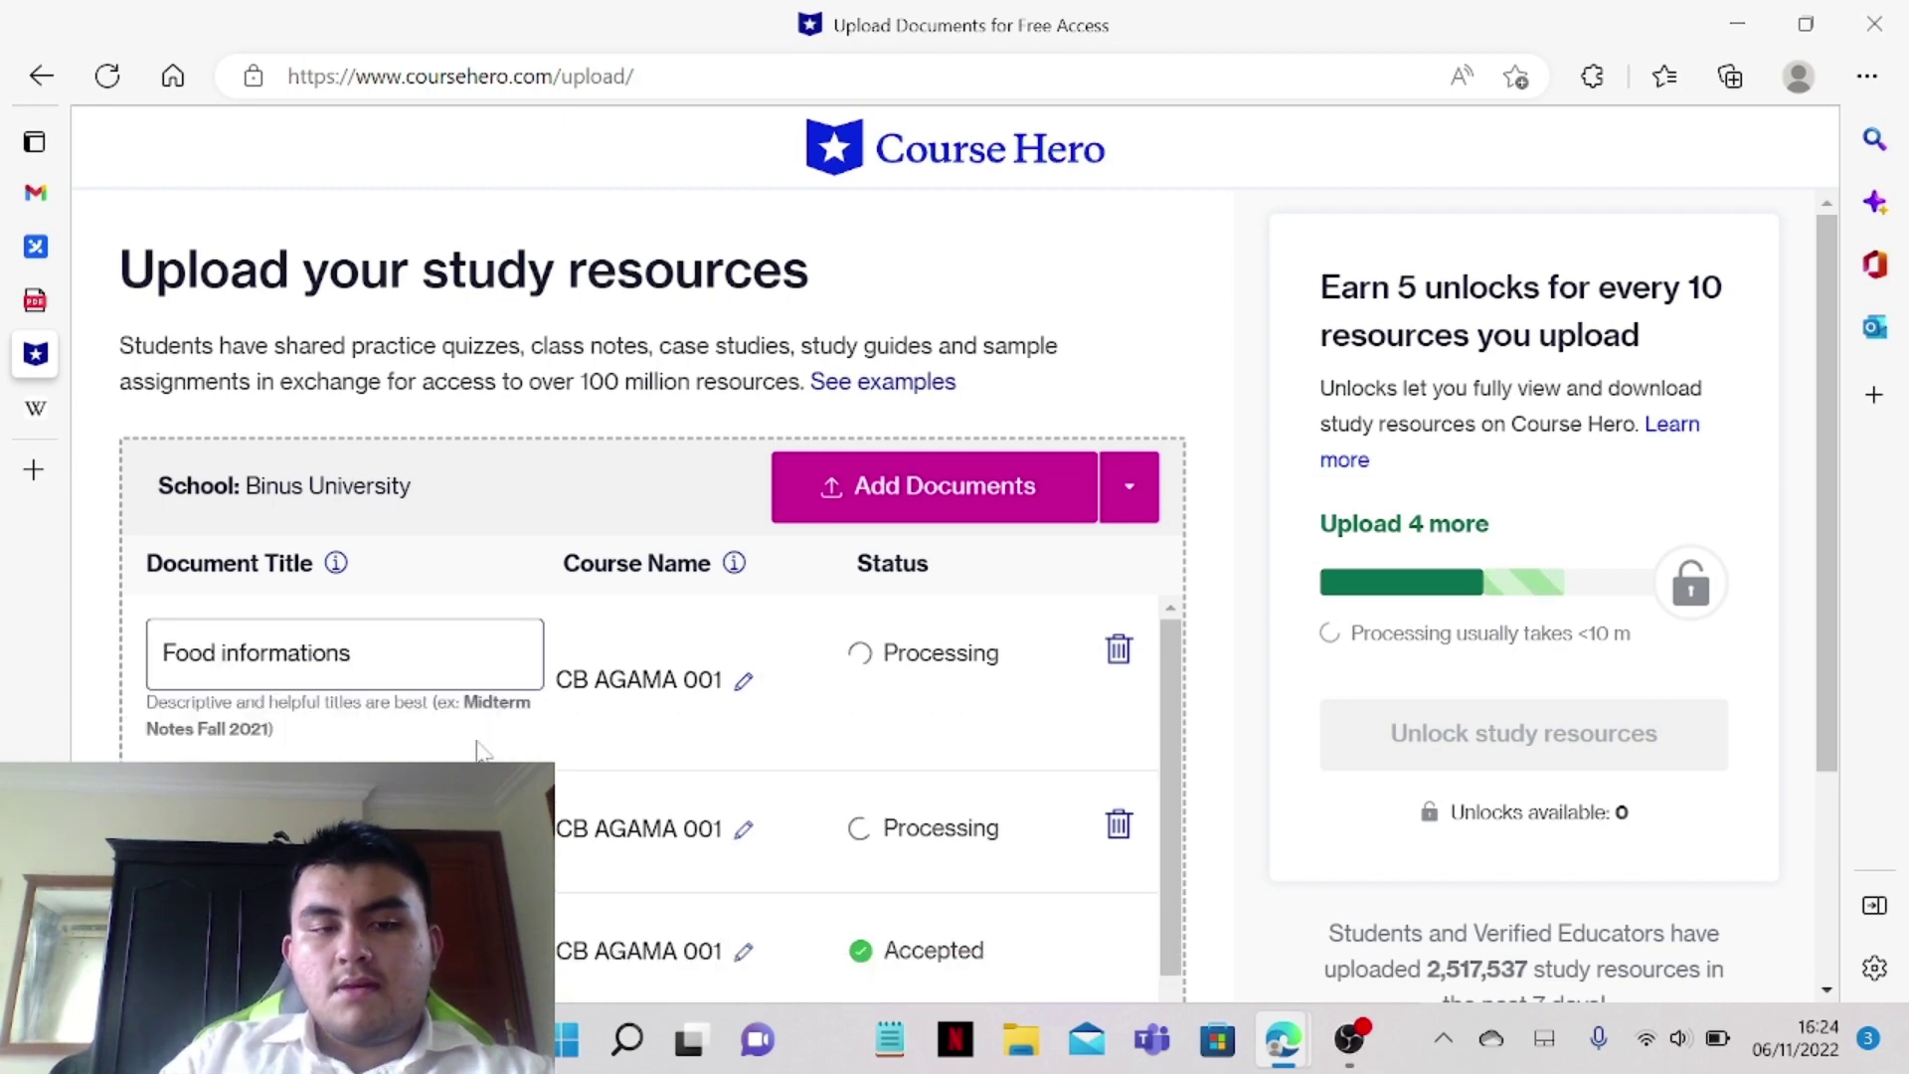
key(Return)
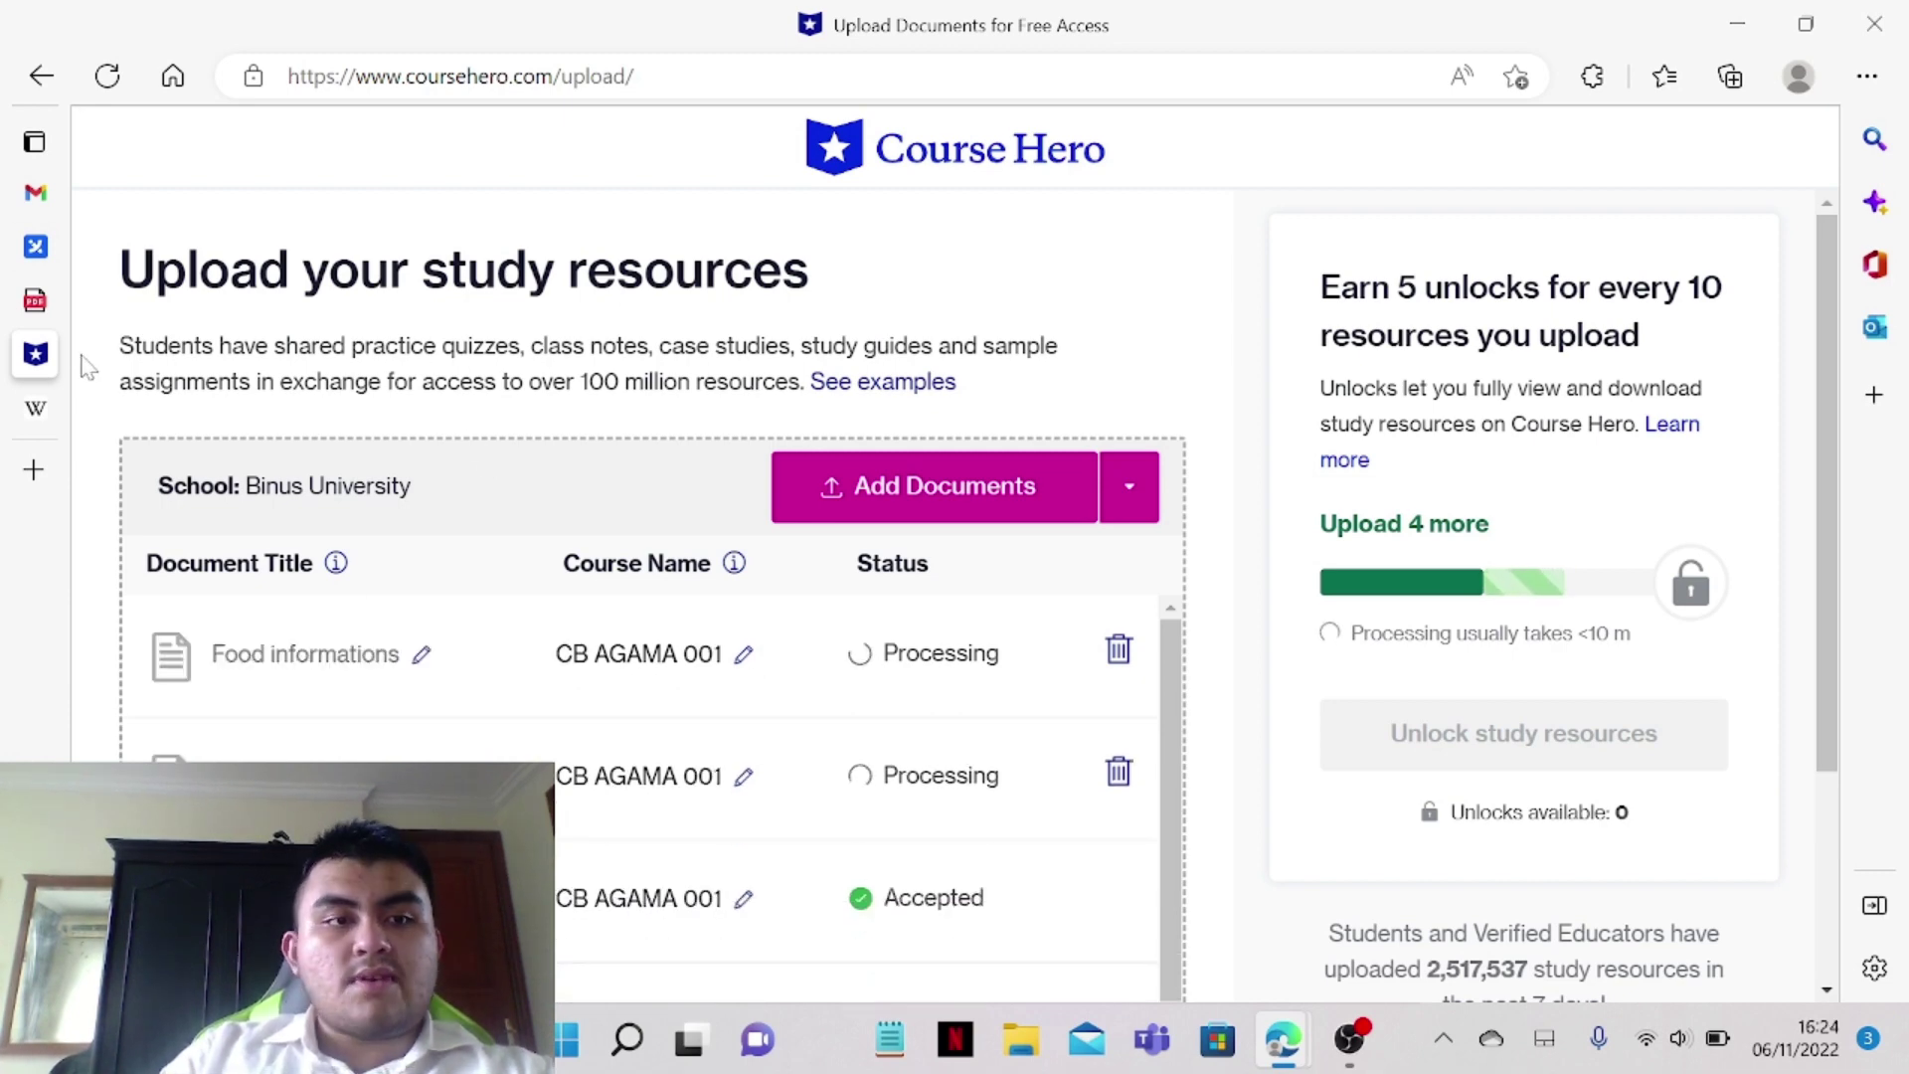
Return from file_841476846.pdf to the paraphrasing tool showing the 131-word Drink paraphrase
click(50, 298)
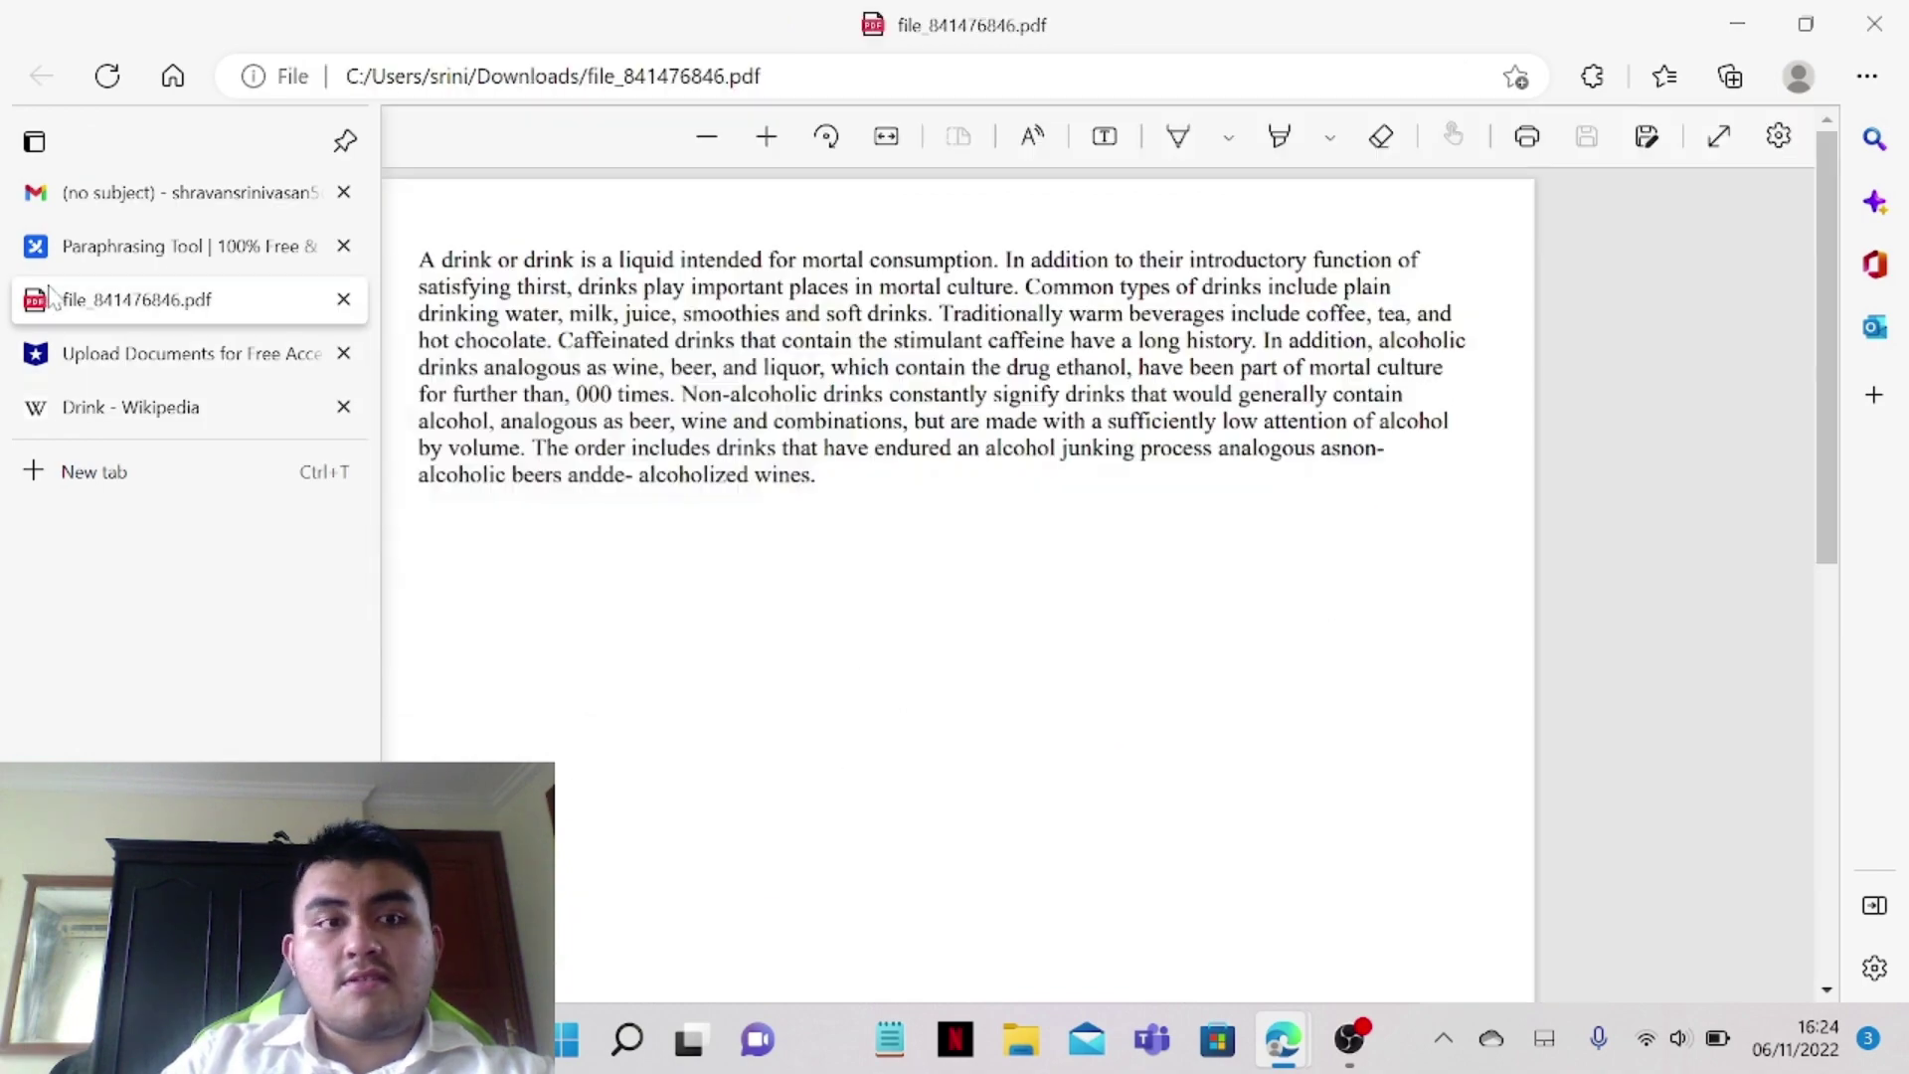
click(60, 246)
scroll(785, 512, up, 2)
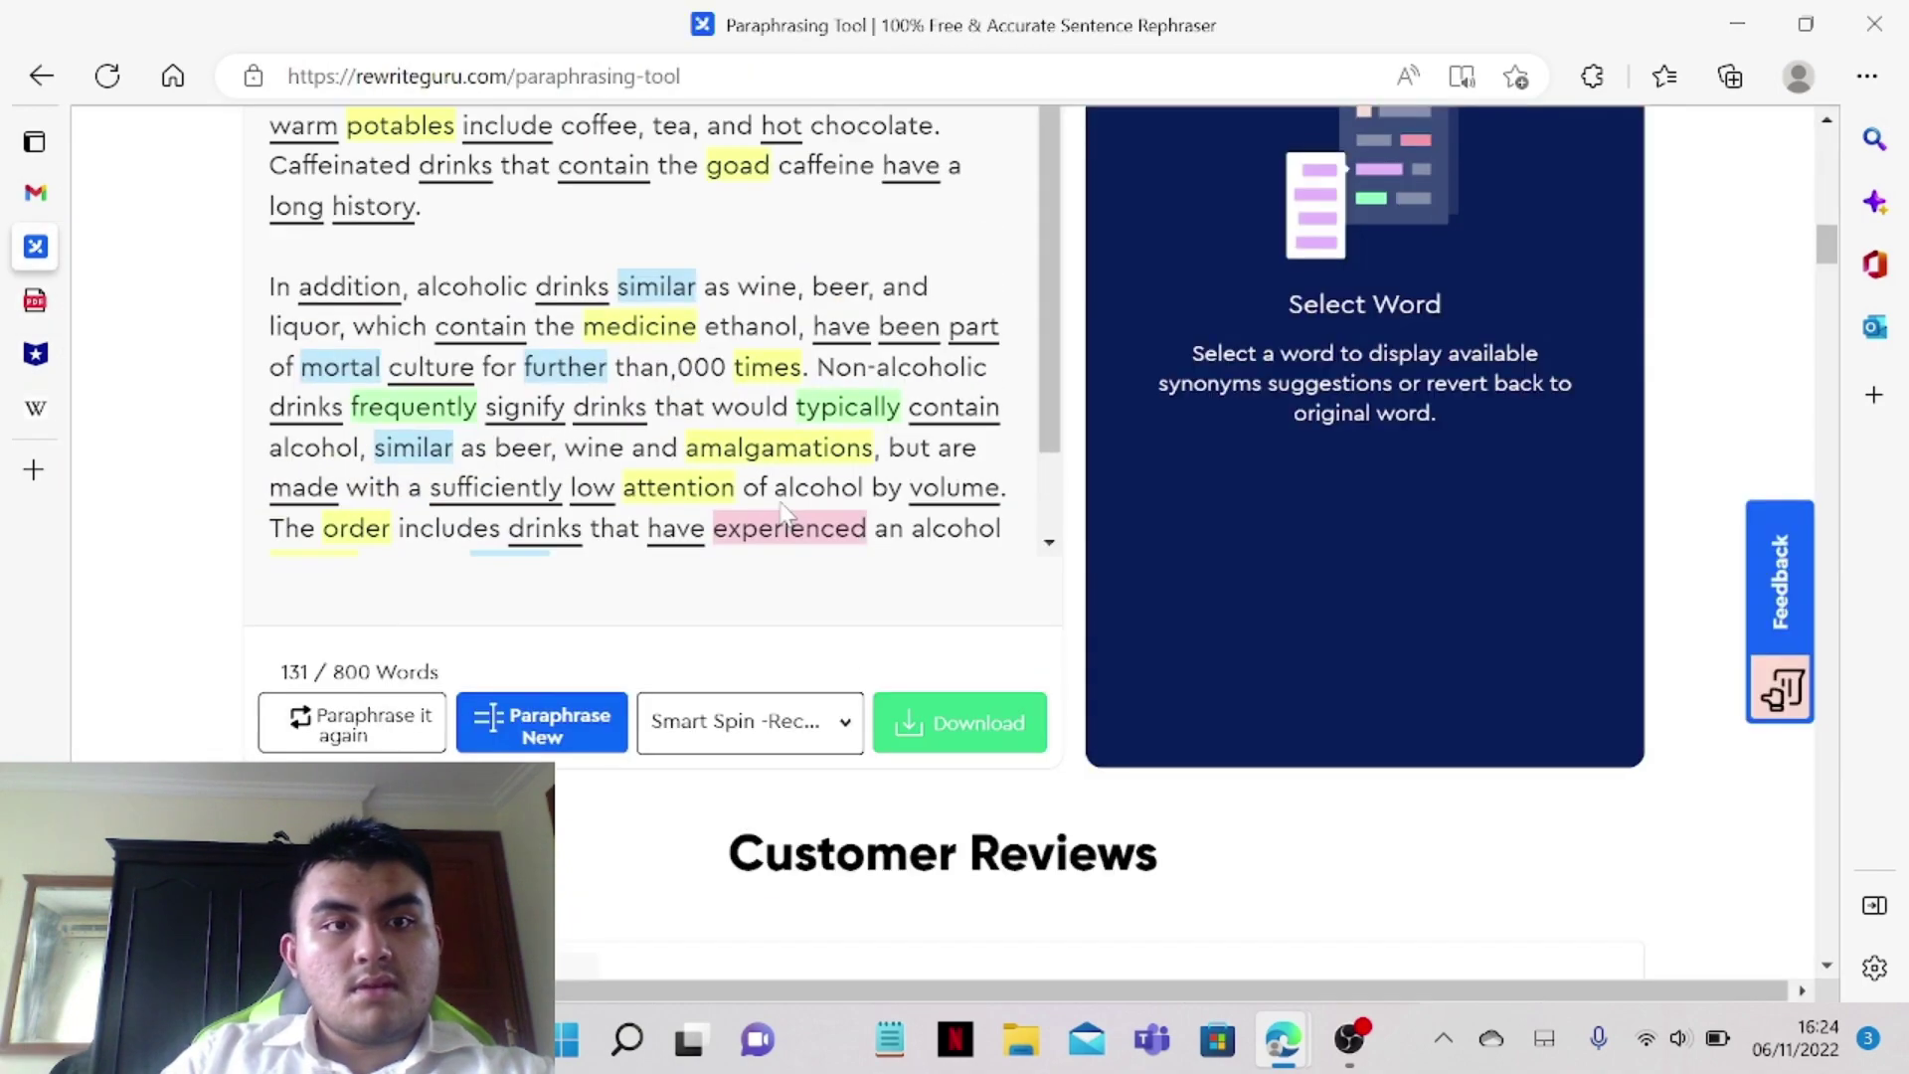
scroll(785, 512, up, 5)
scroll(1263, 611, down, 5)
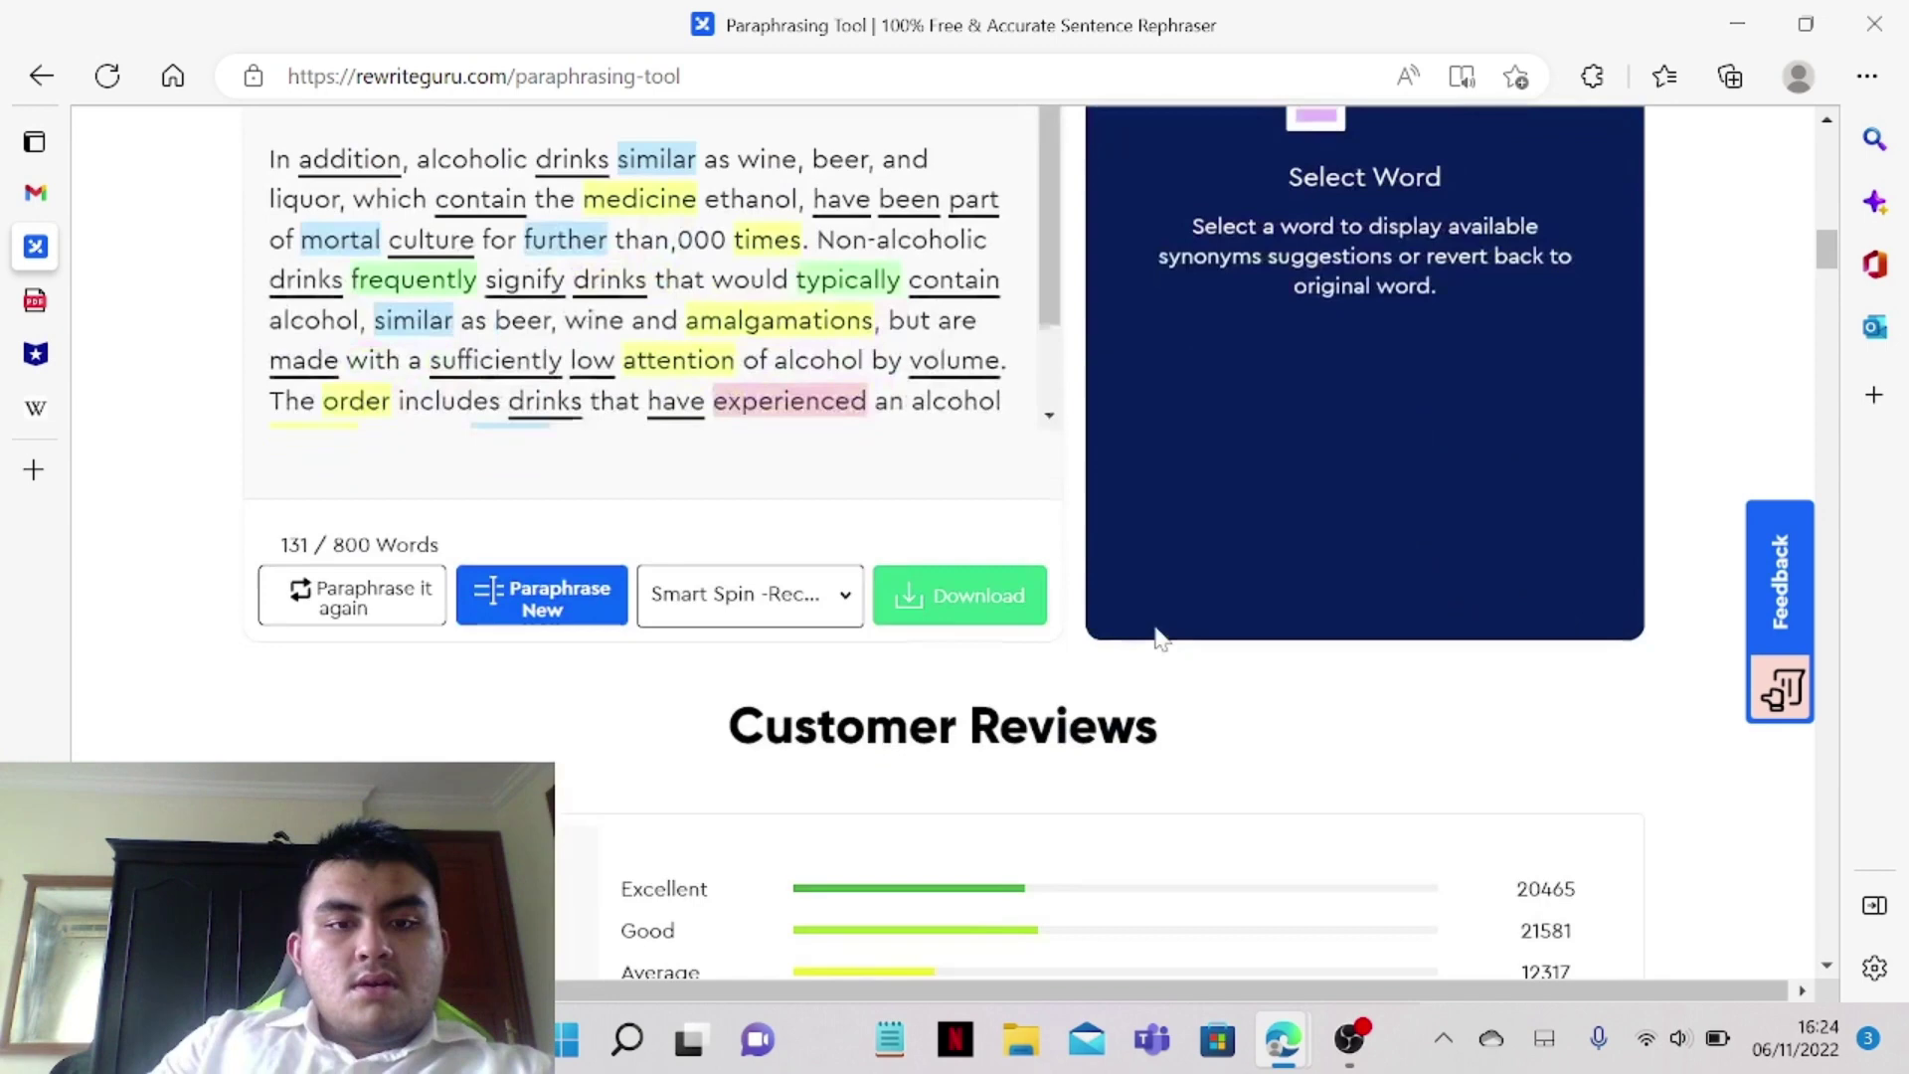
Re-paraphrase the Drink text, confirming the current results will be discarded
click(358, 611)
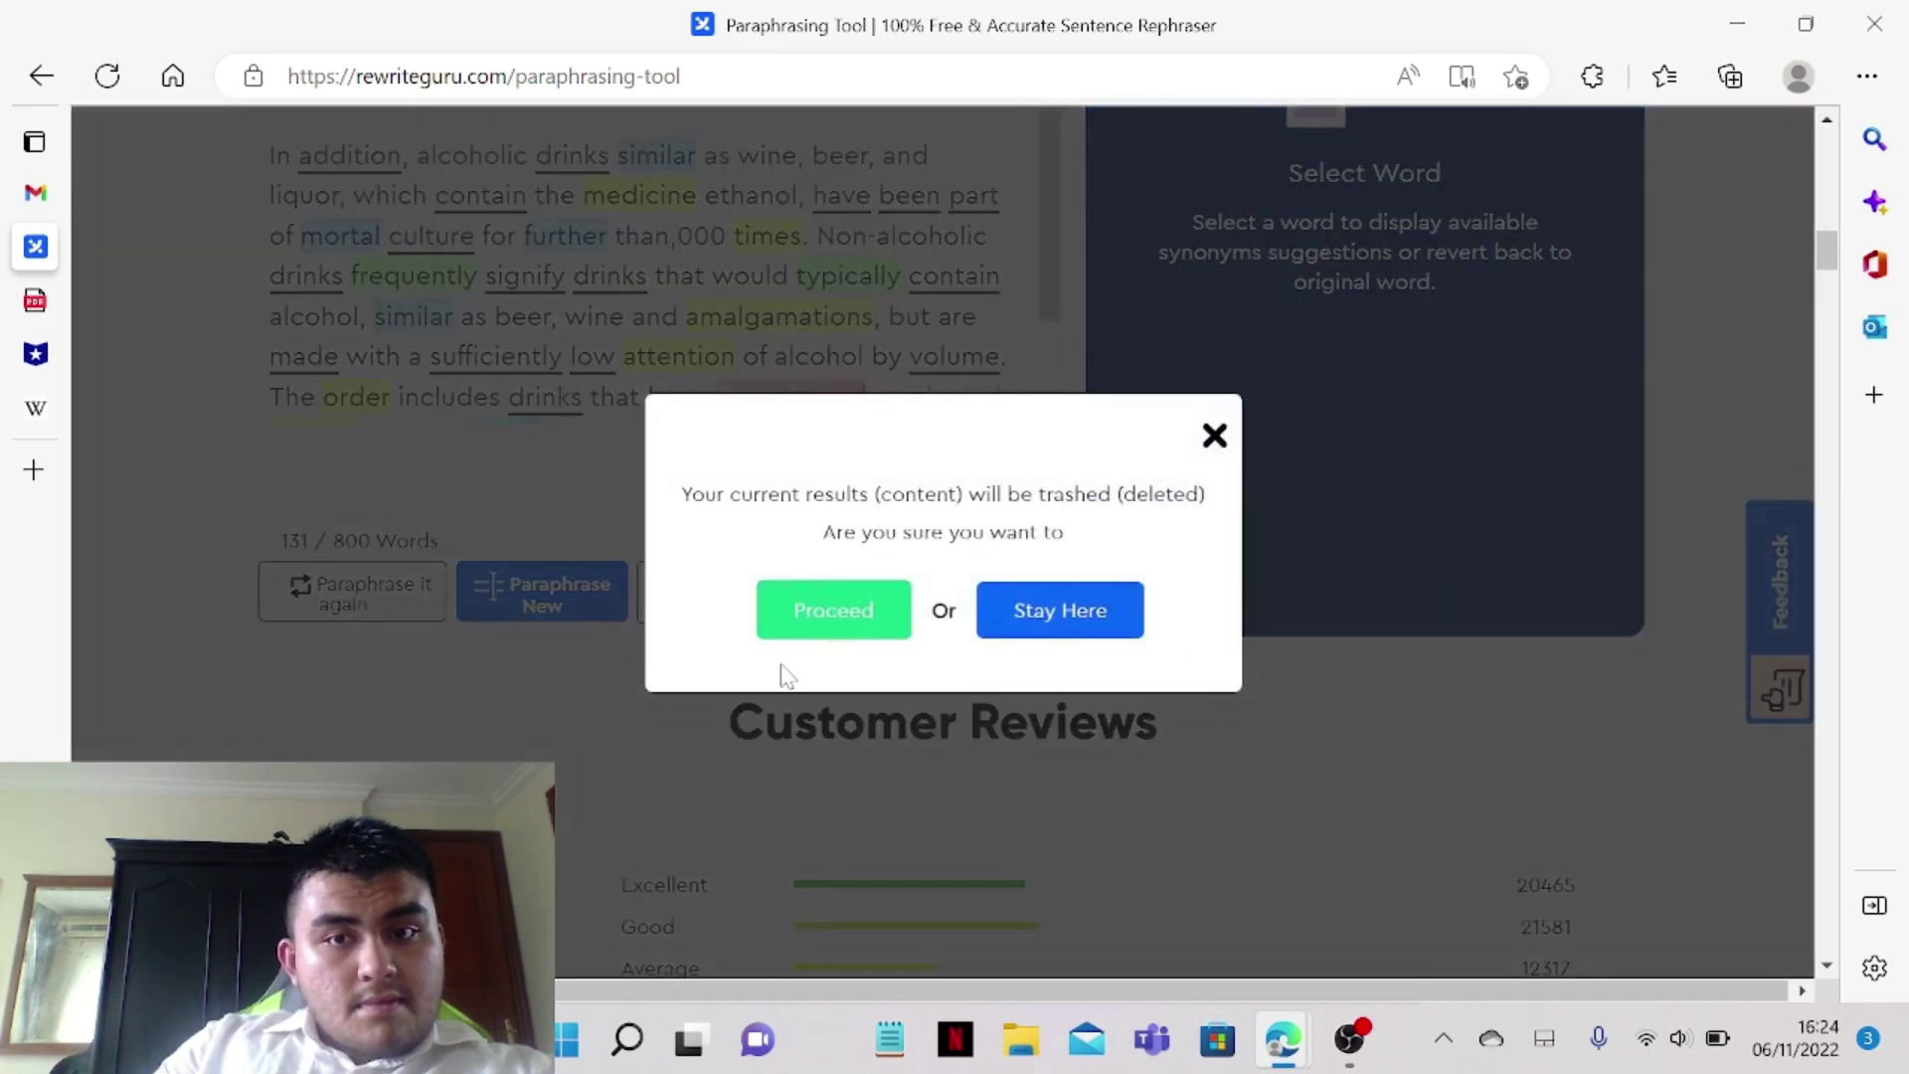
click(831, 610)
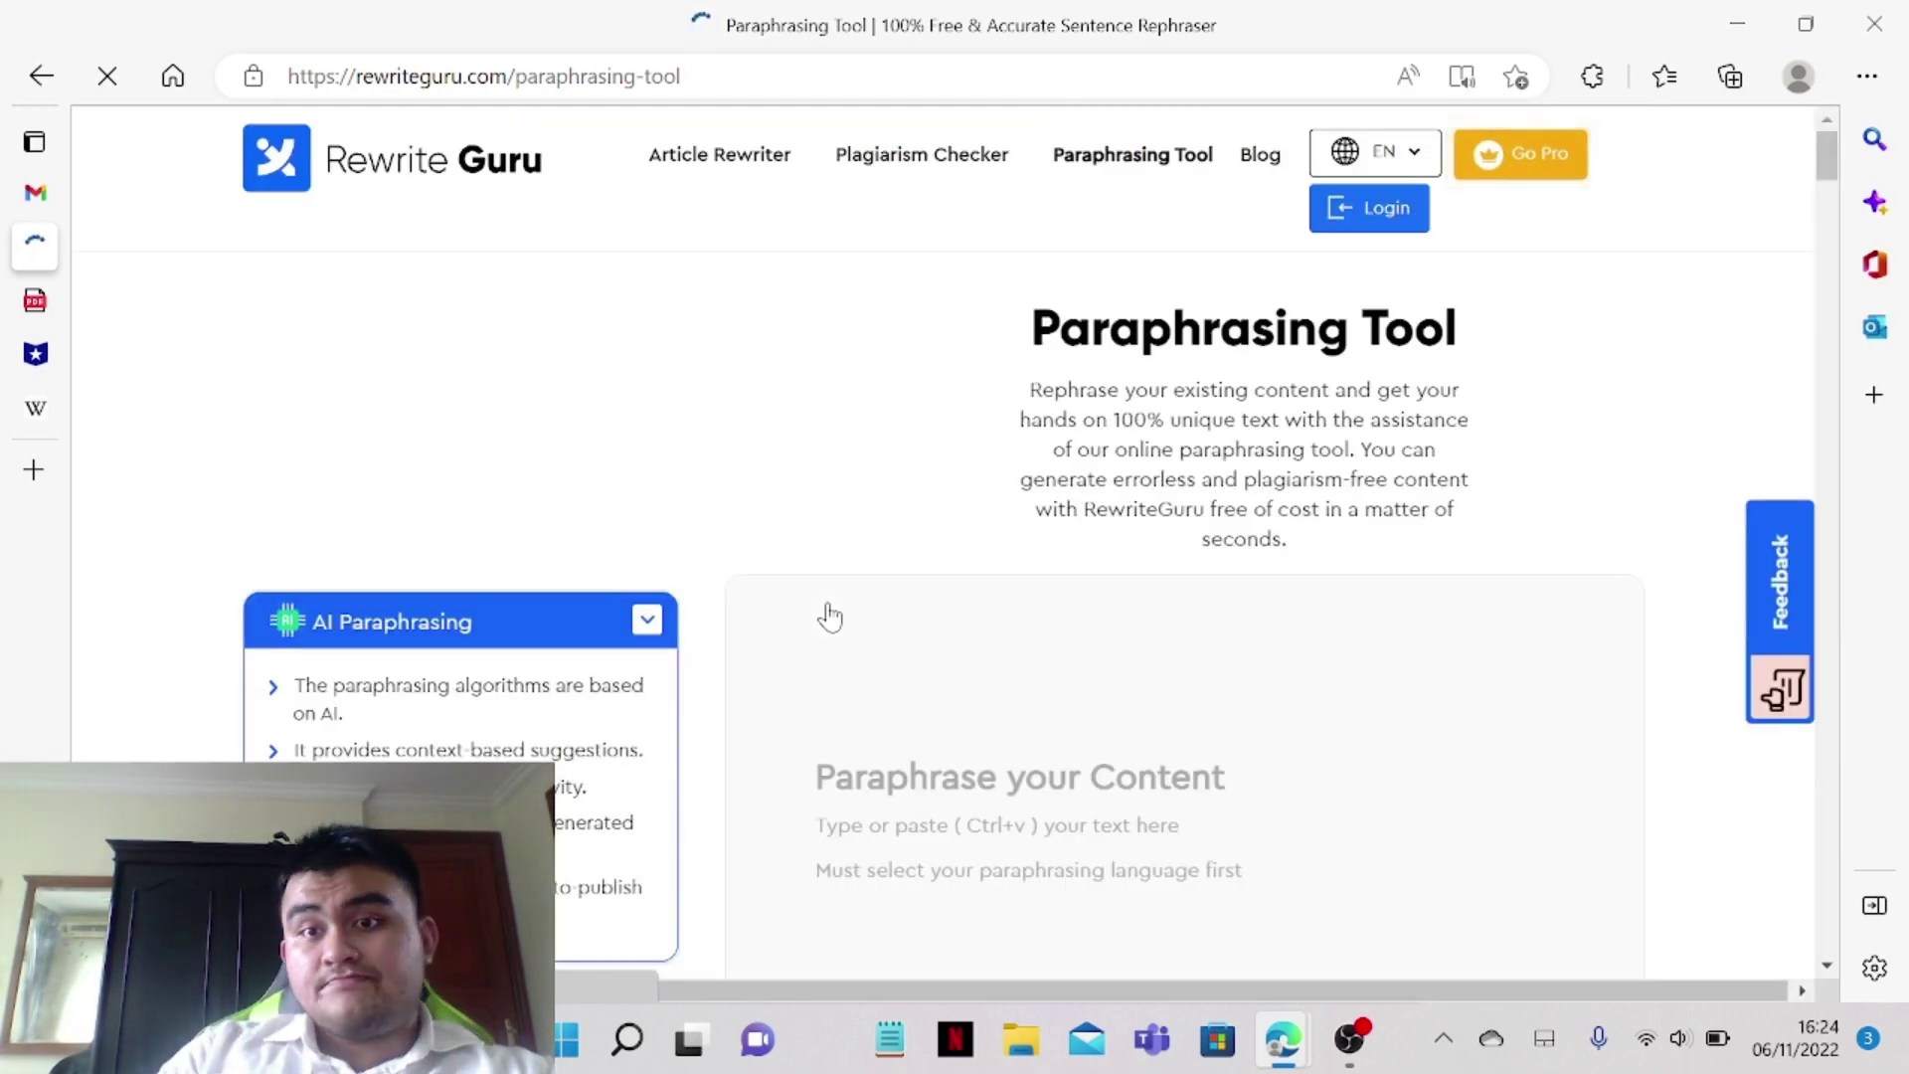
scroll(831, 617, down, 7)
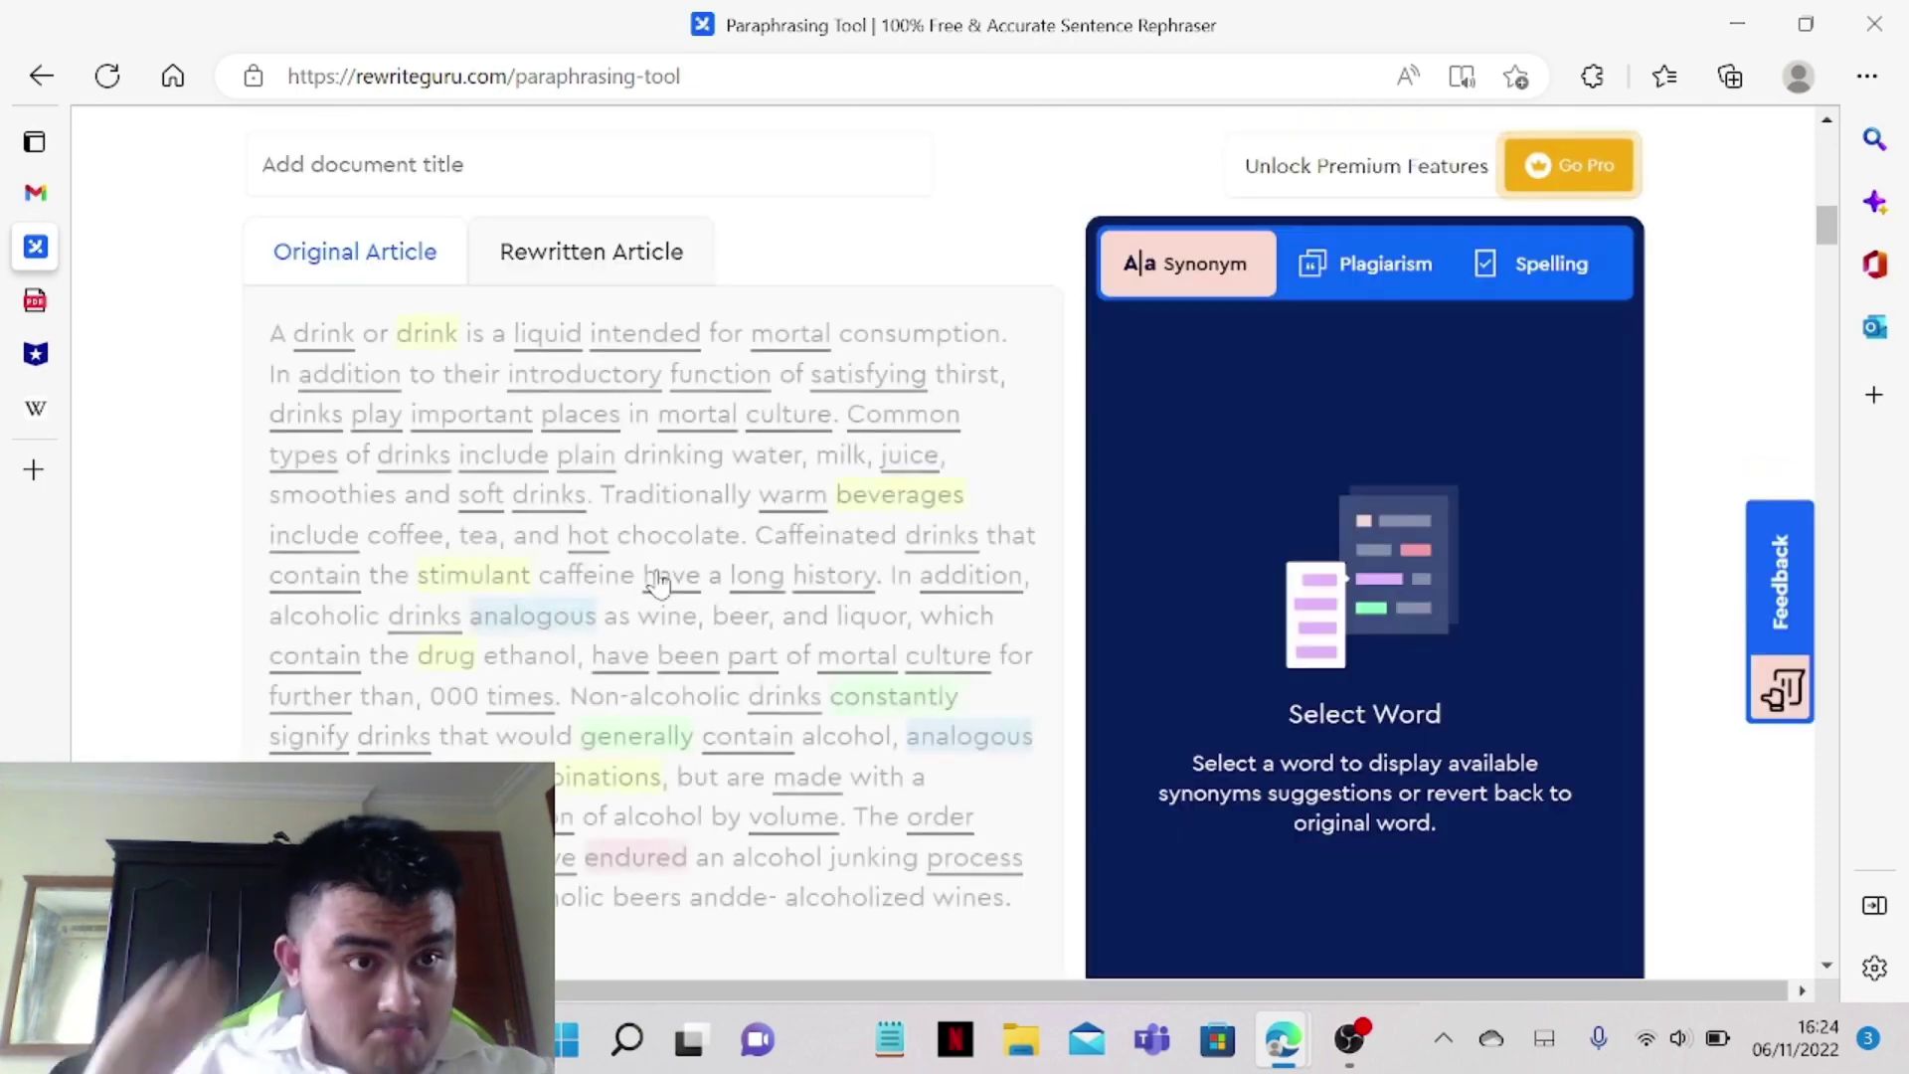
scroll(518, 699, down, 5)
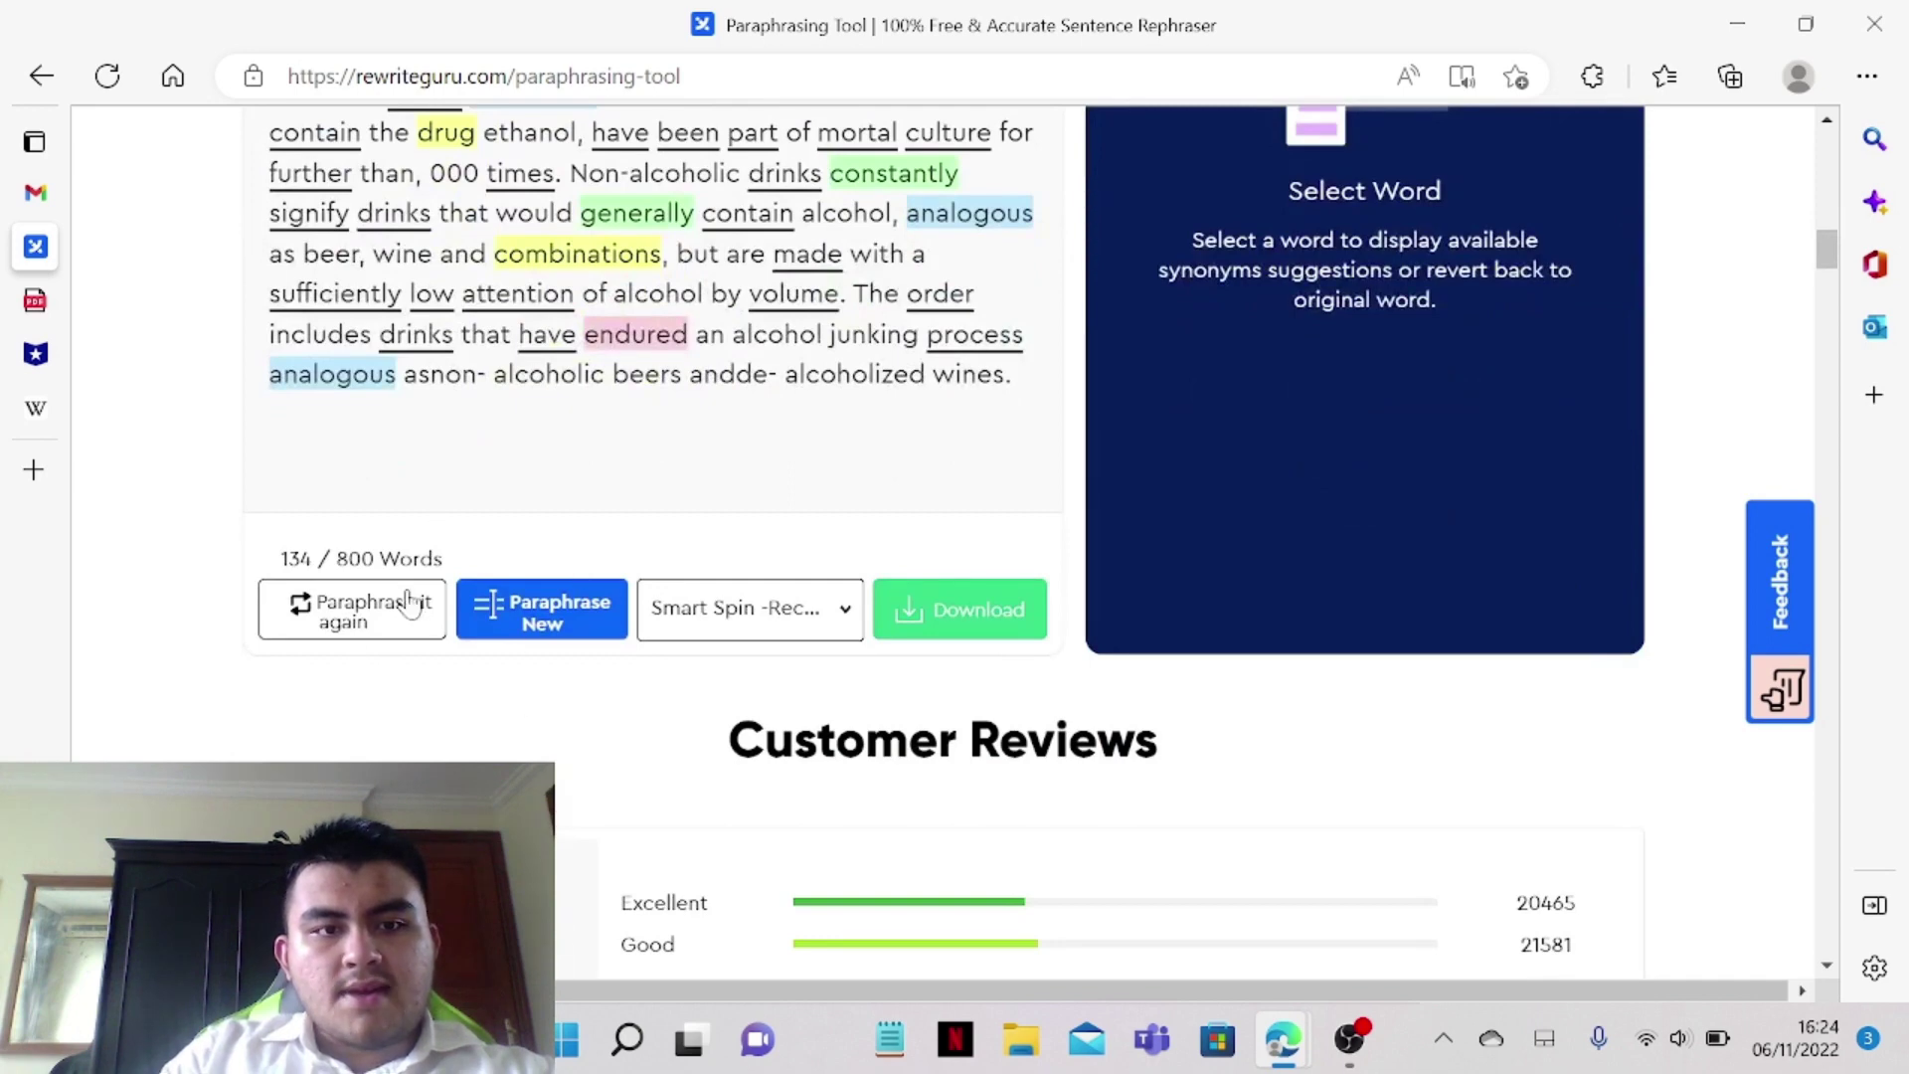
Start yet another fresh paraphrase, again confirming deletion of the previous results
click(507, 634)
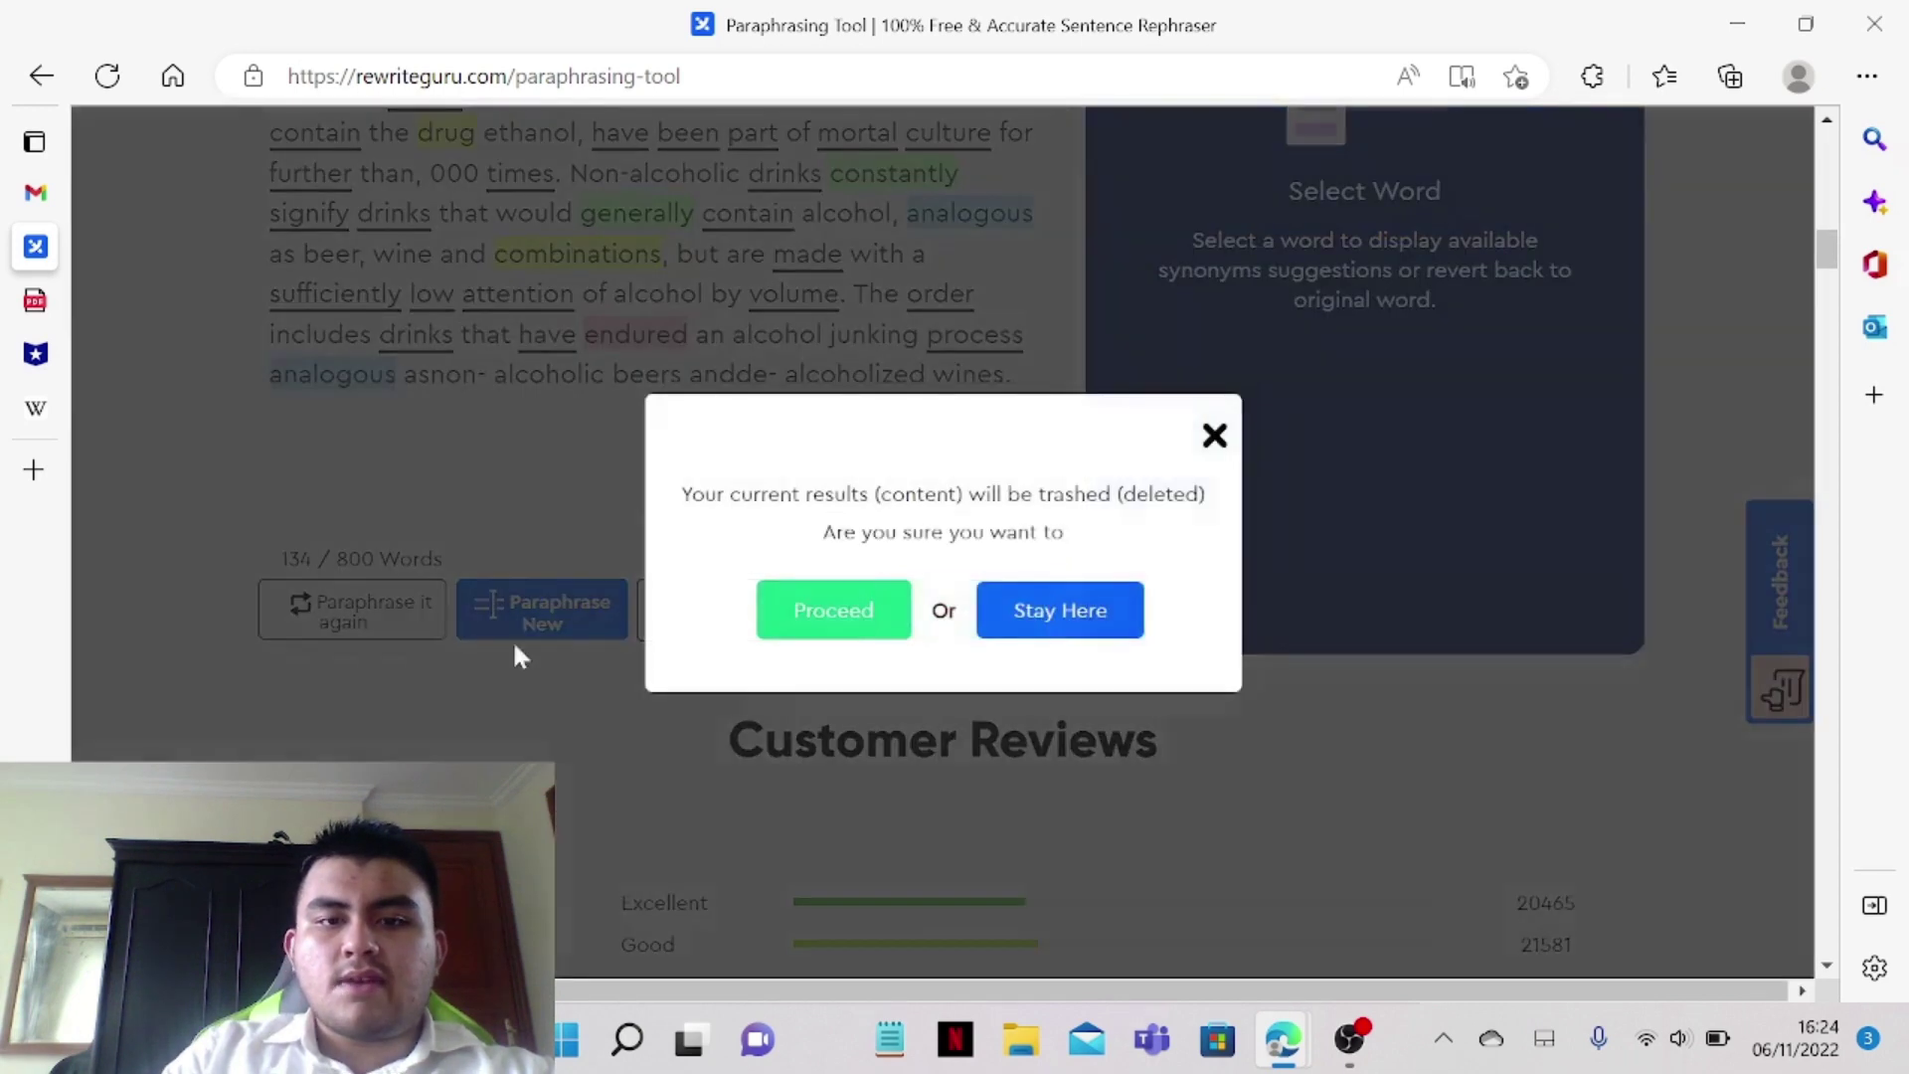
click(821, 625)
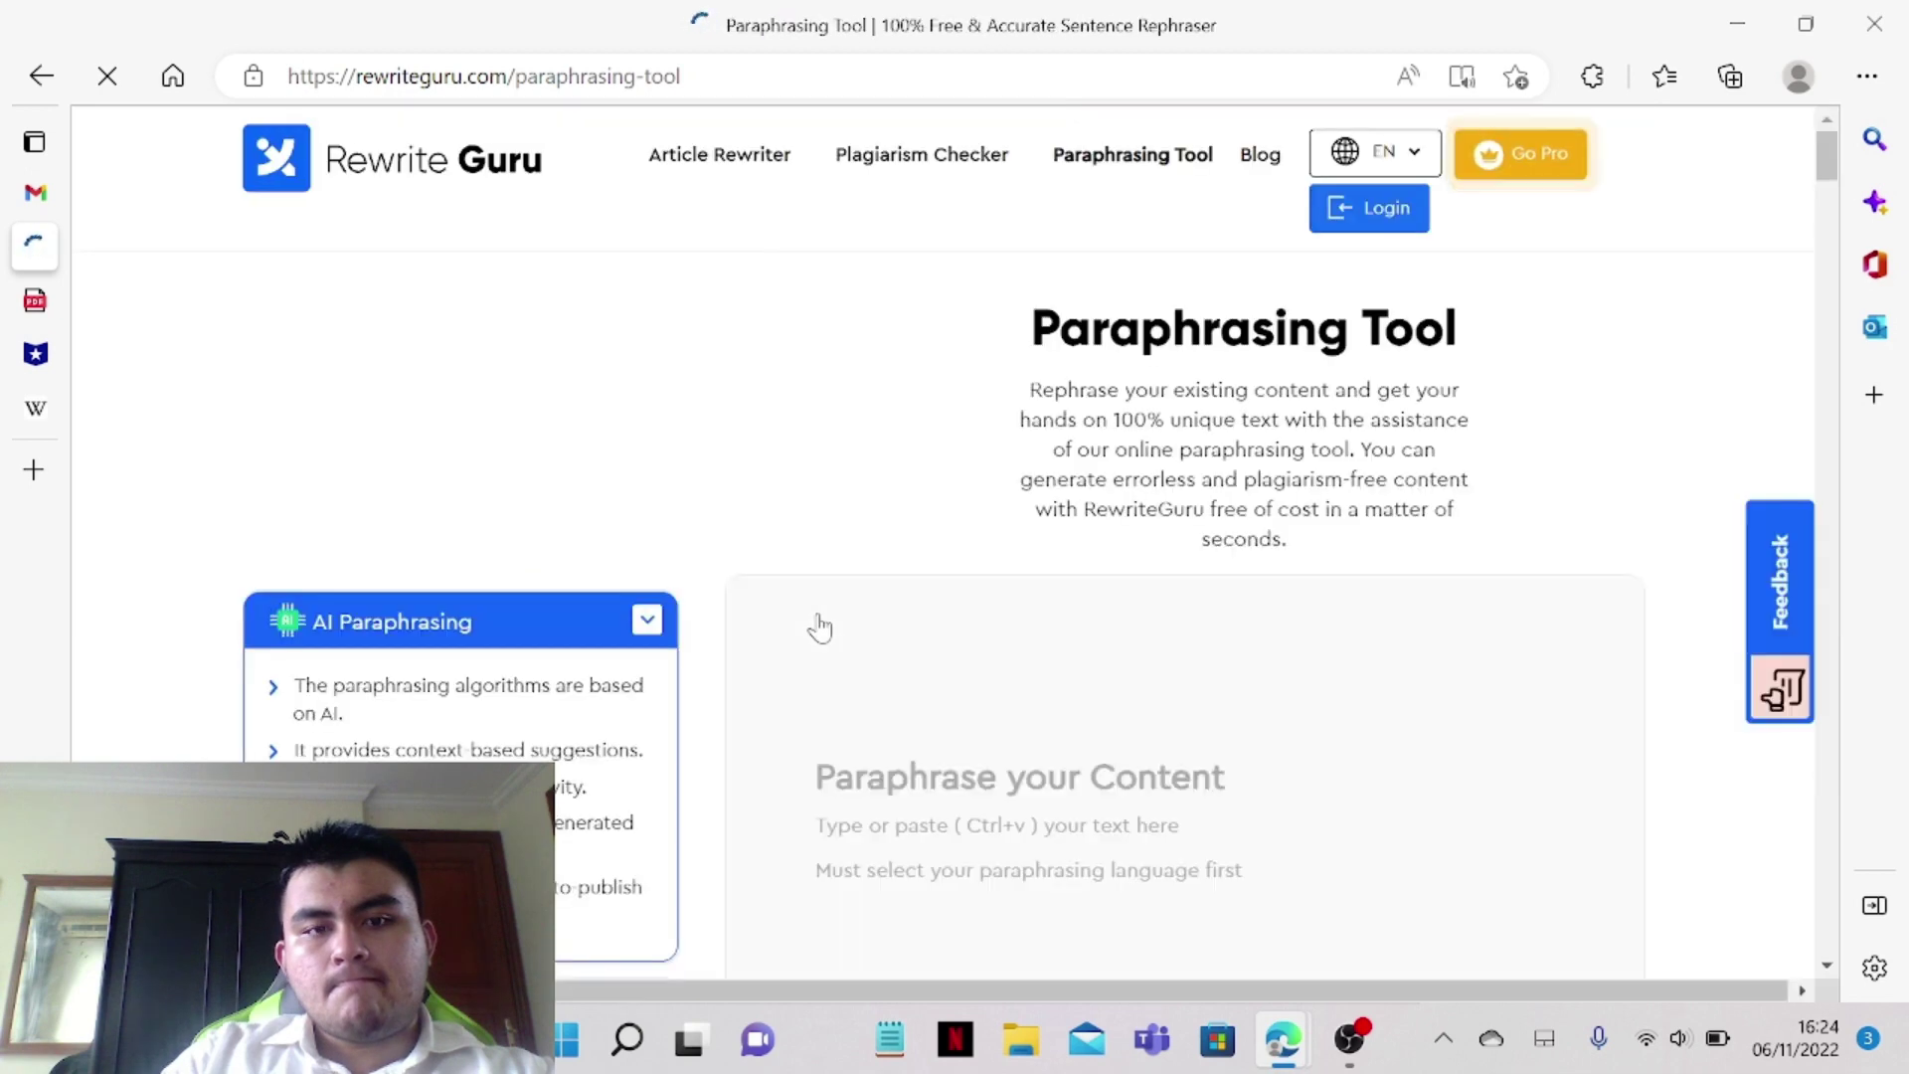
scroll(821, 626, down, 4)
scroll(843, 645, down, 3)
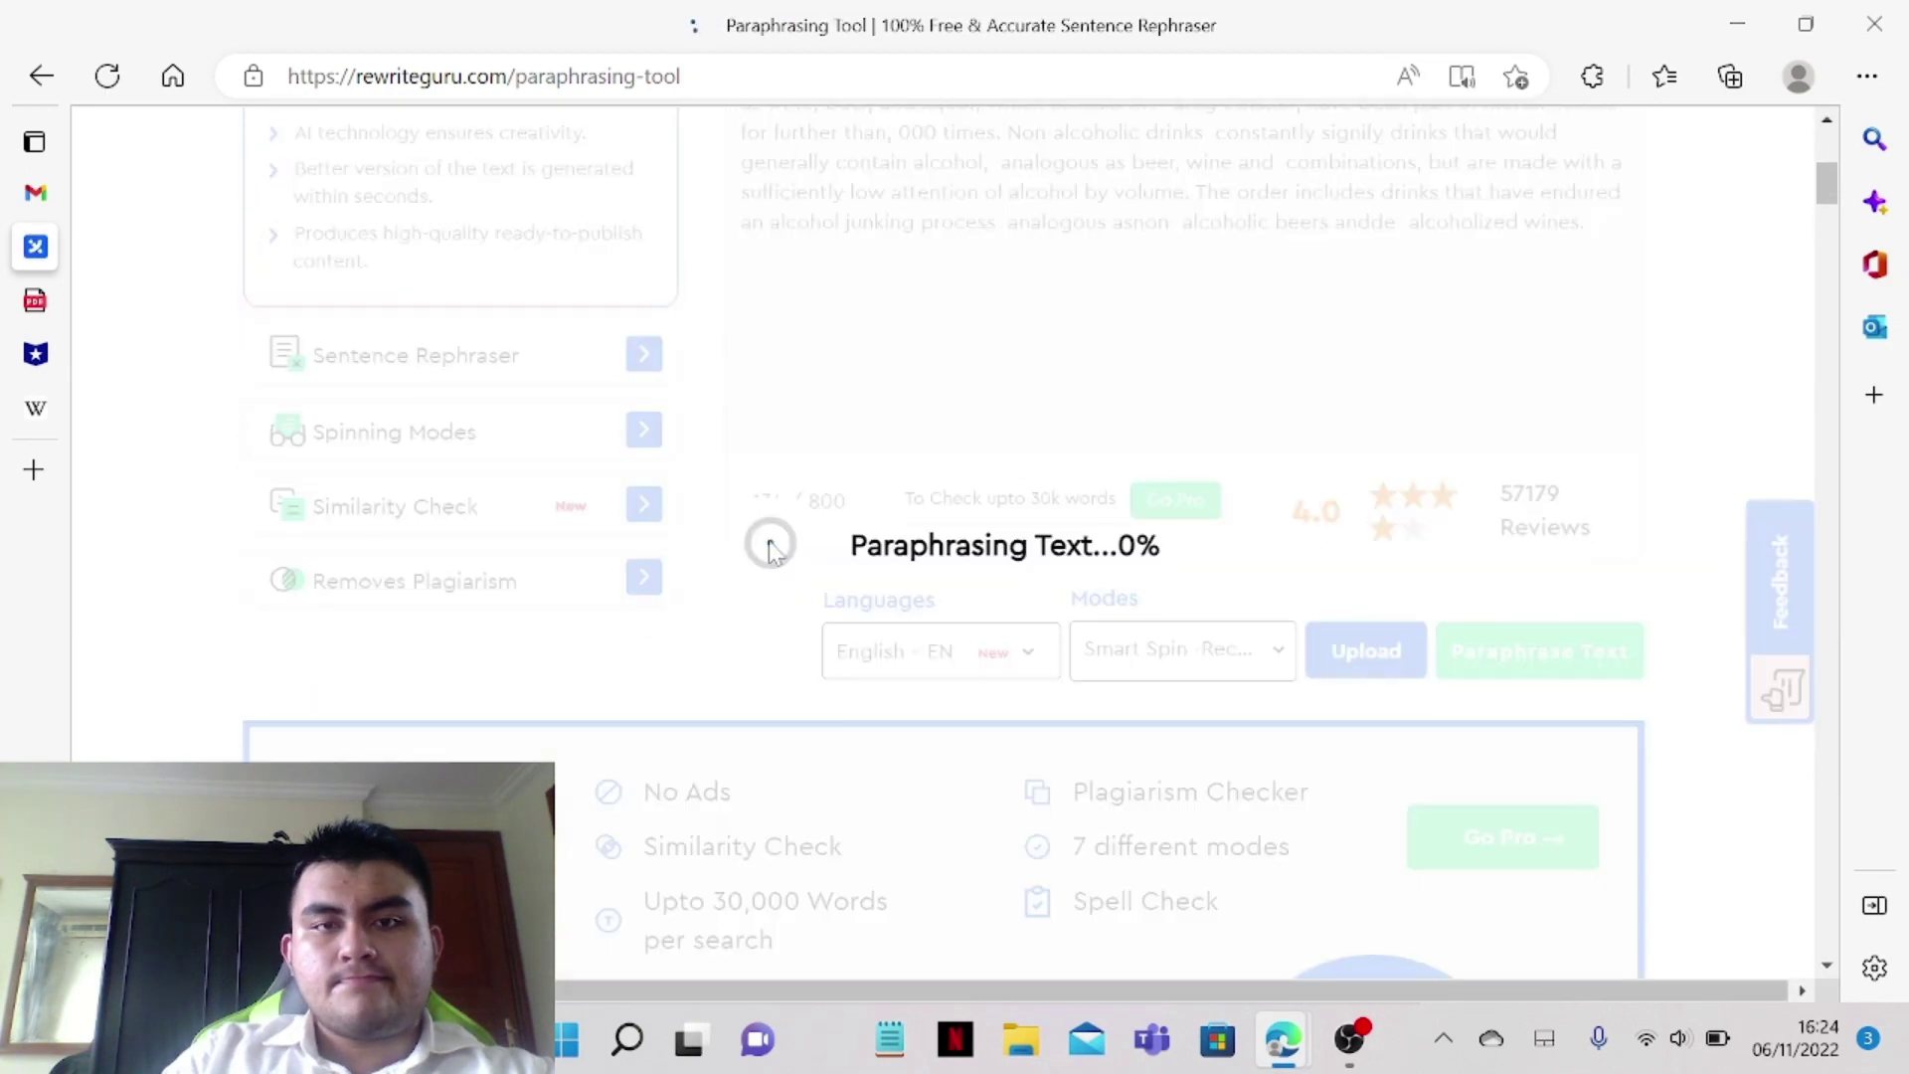
scroll(768, 553, down, 2)
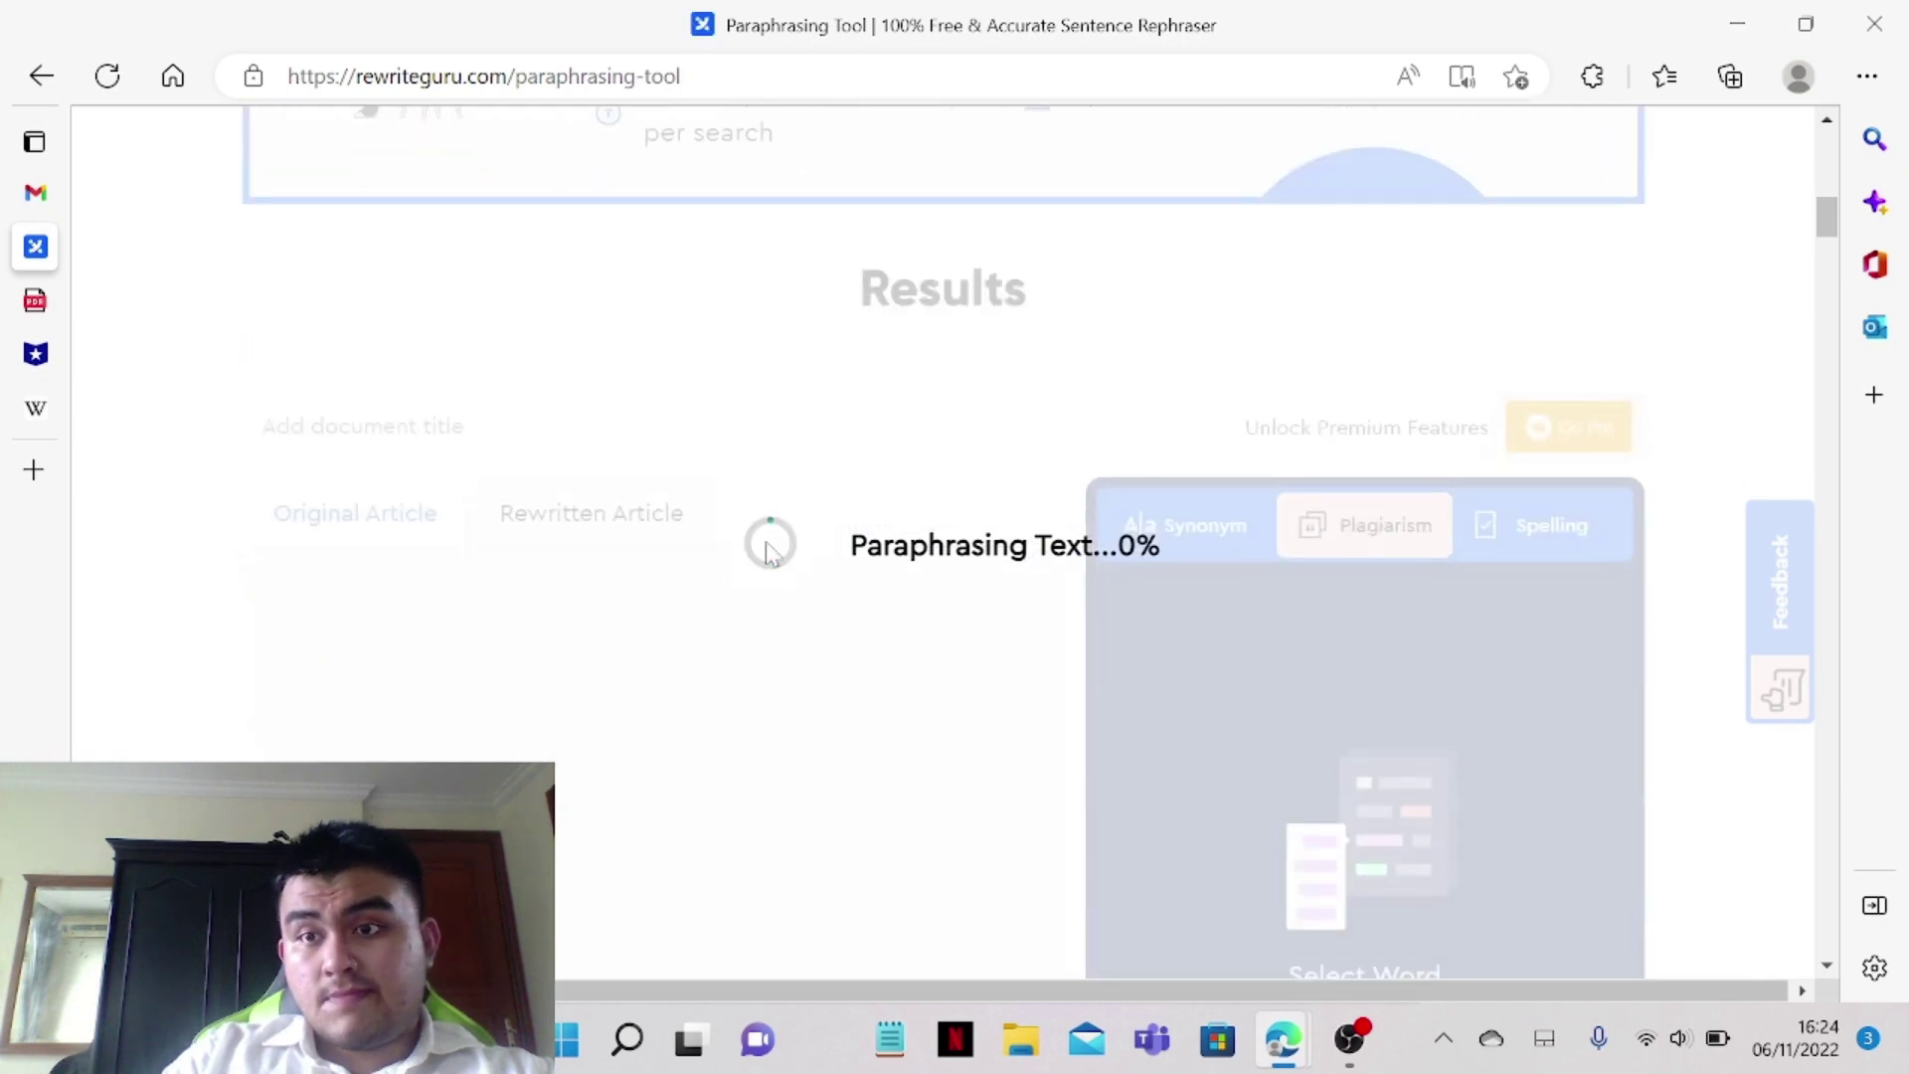
Copy the whole reworded Drink paragraph
scroll(821, 582, down, 1)
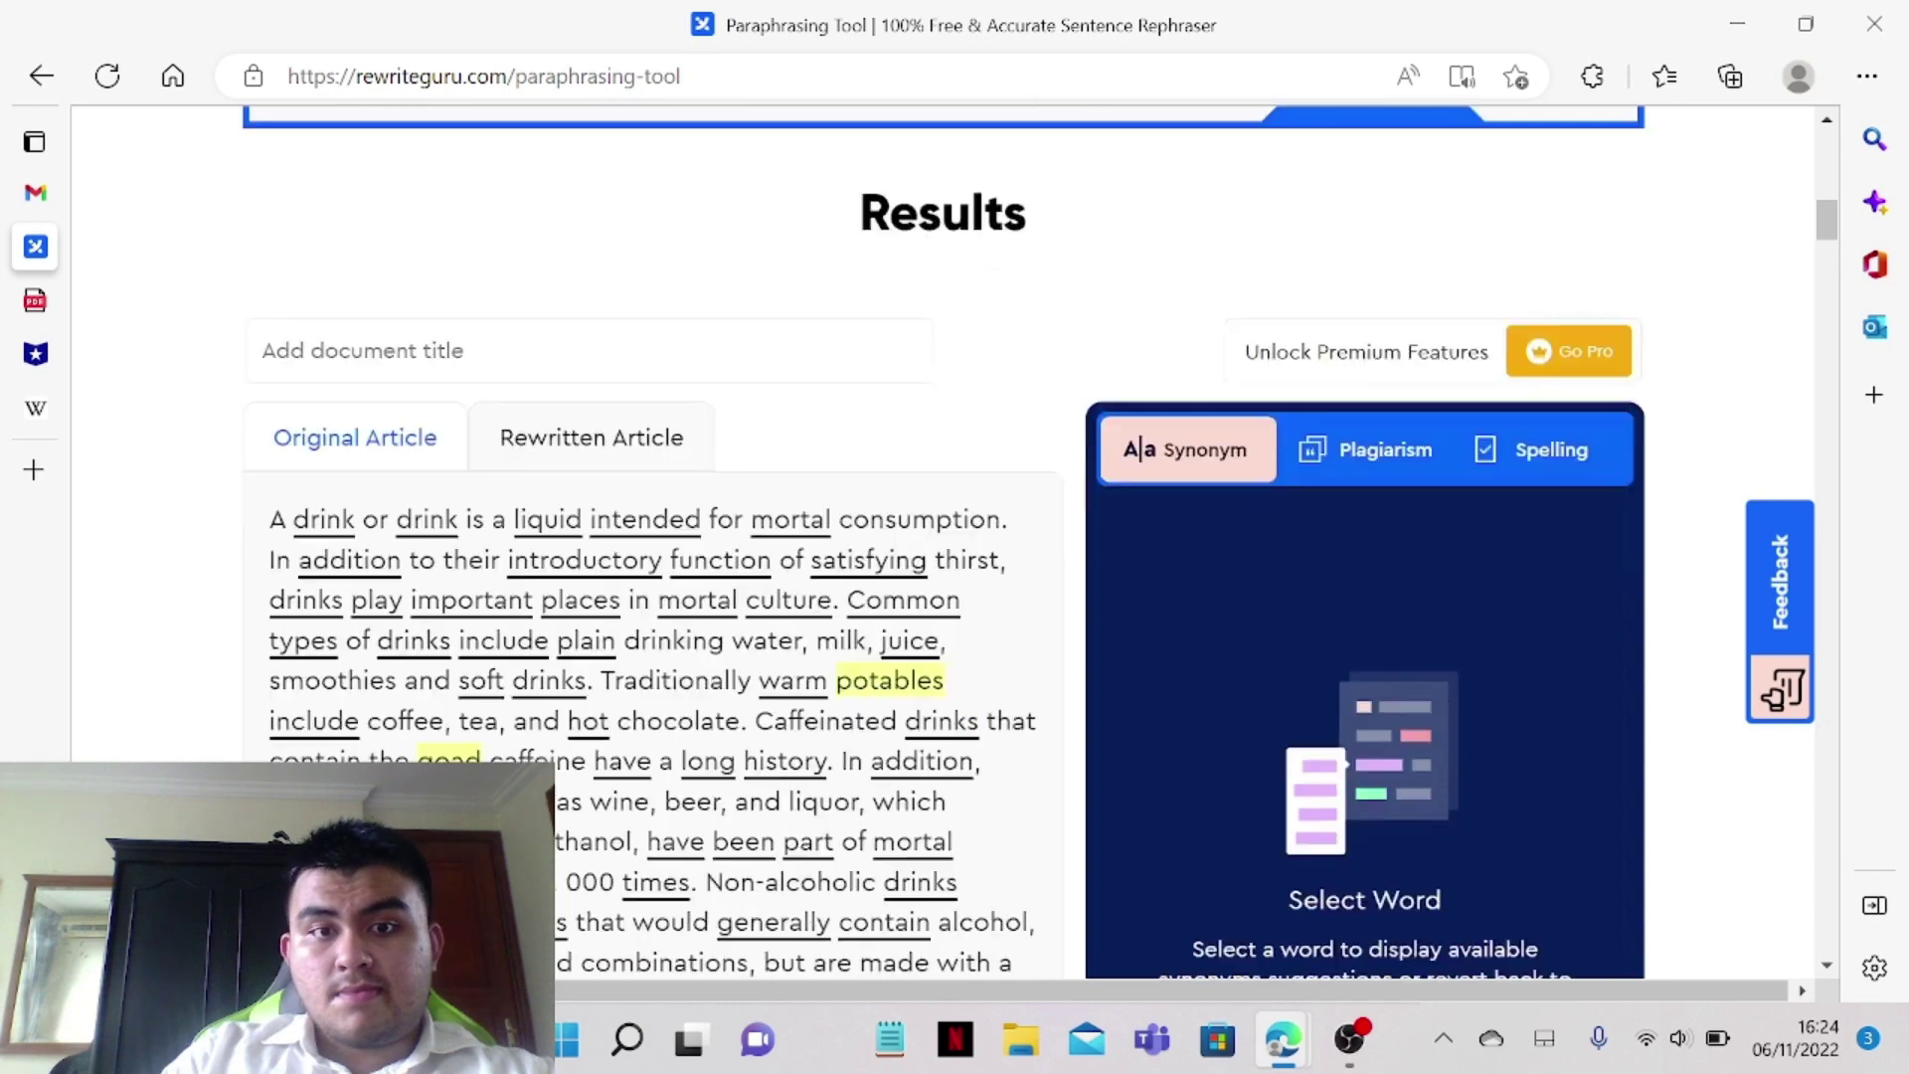
triple_click(619, 548)
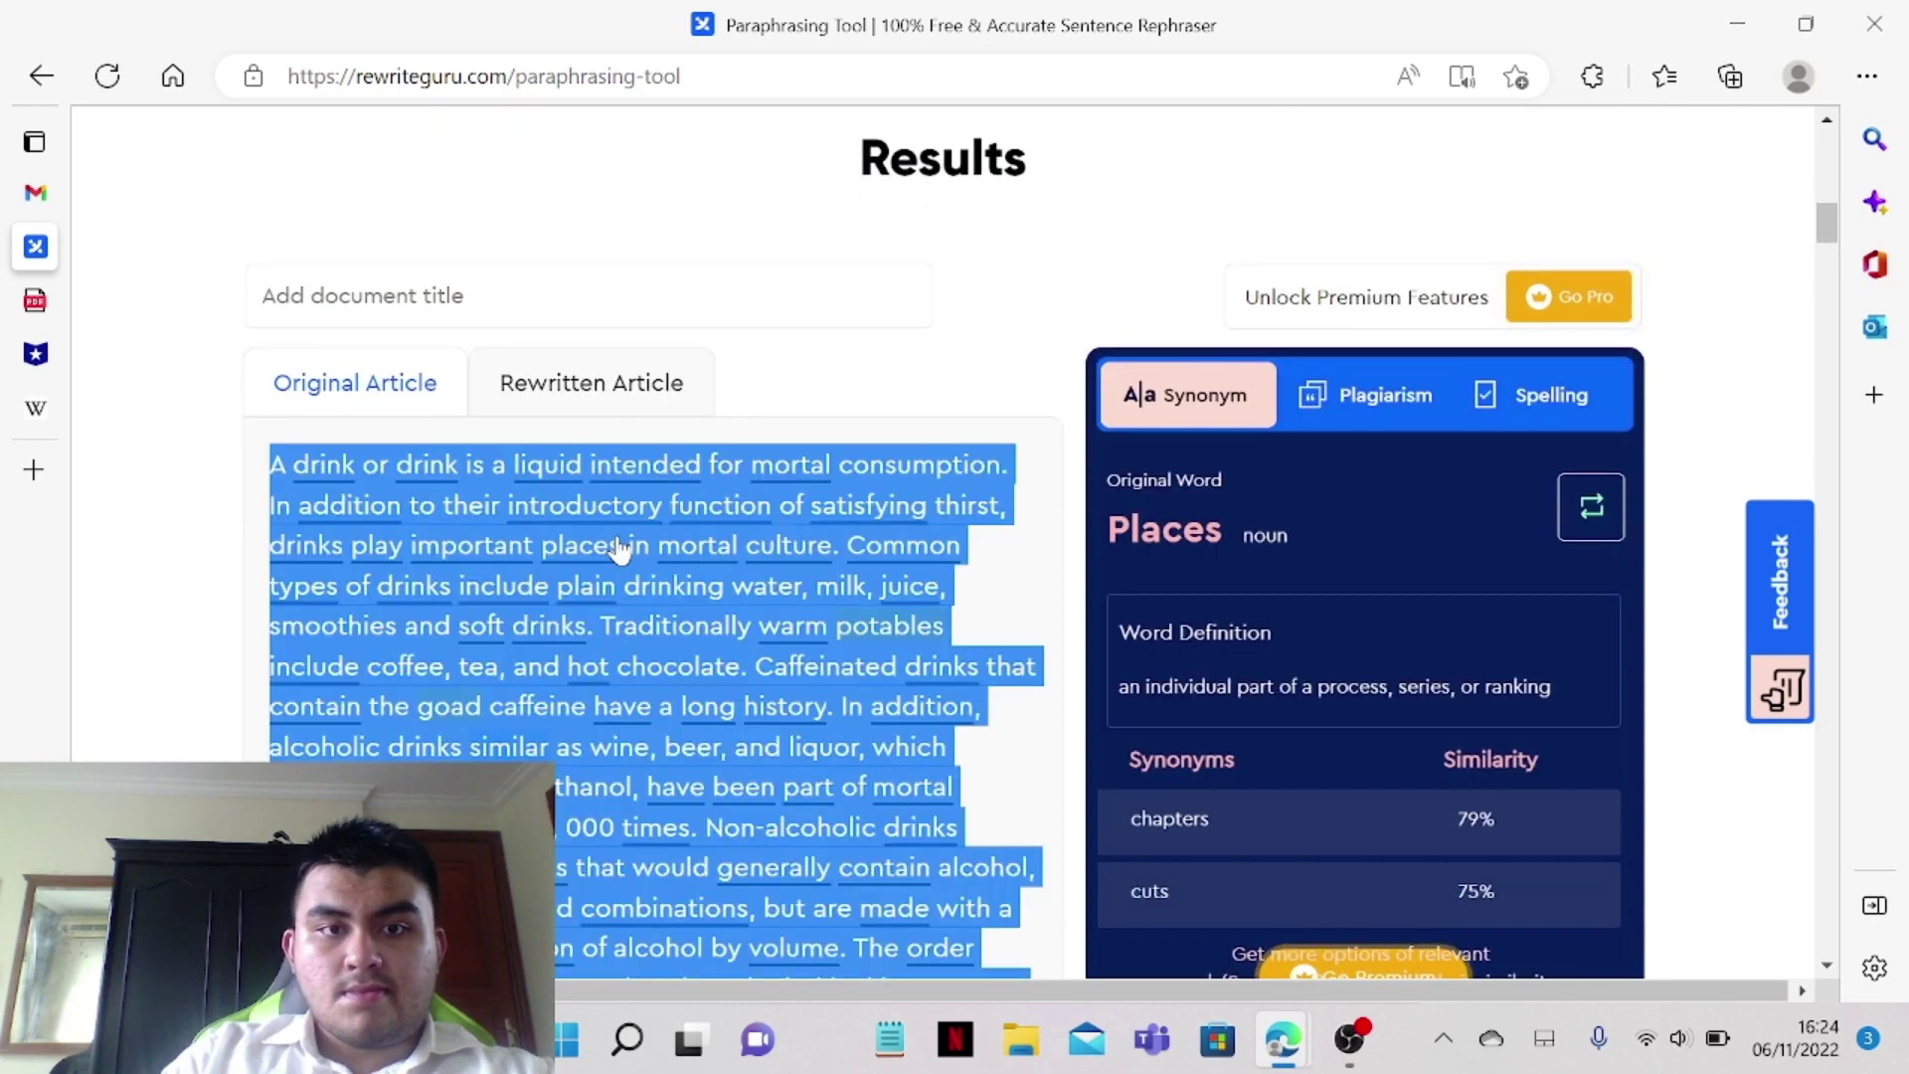
right_click(766, 517)
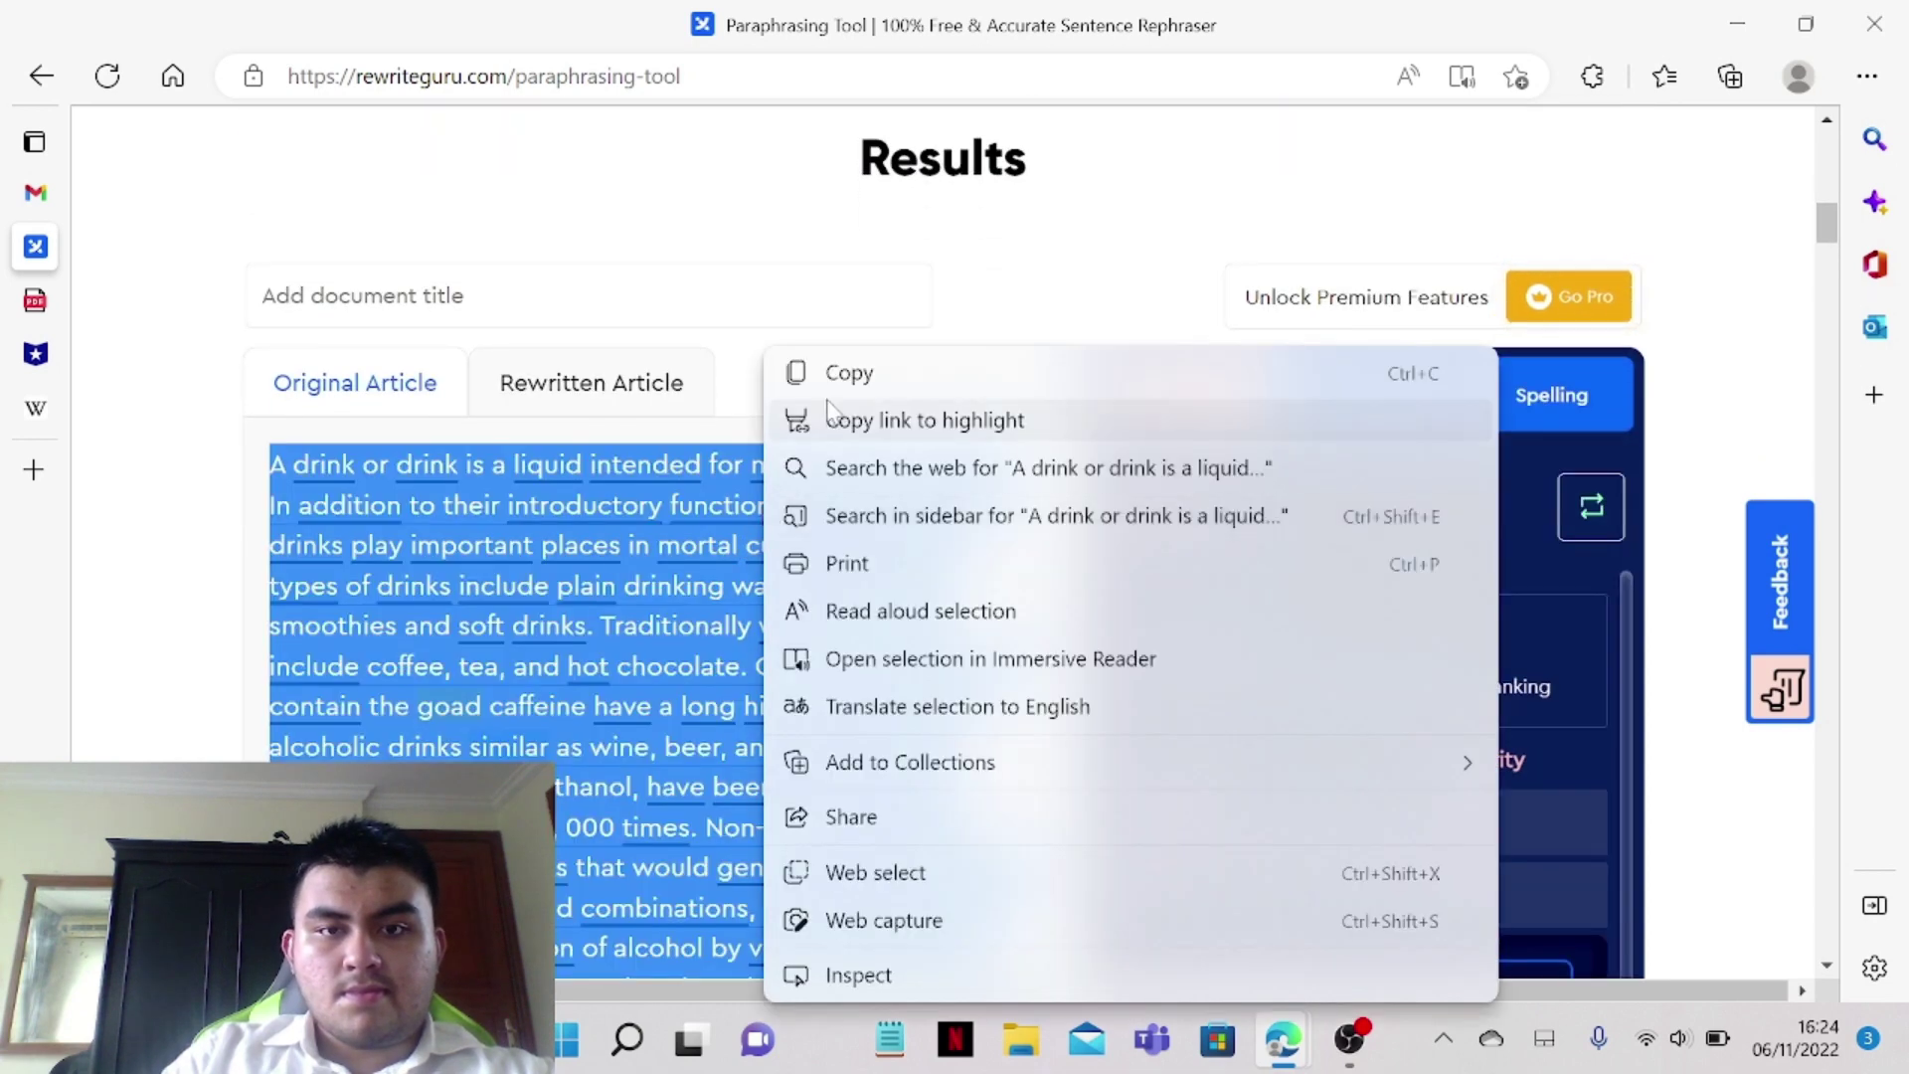
click(845, 372)
Download the 134-word paraphrase as file_662076537.pdf
scroll(1093, 368, down, 3)
scroll(1093, 368, down, 4)
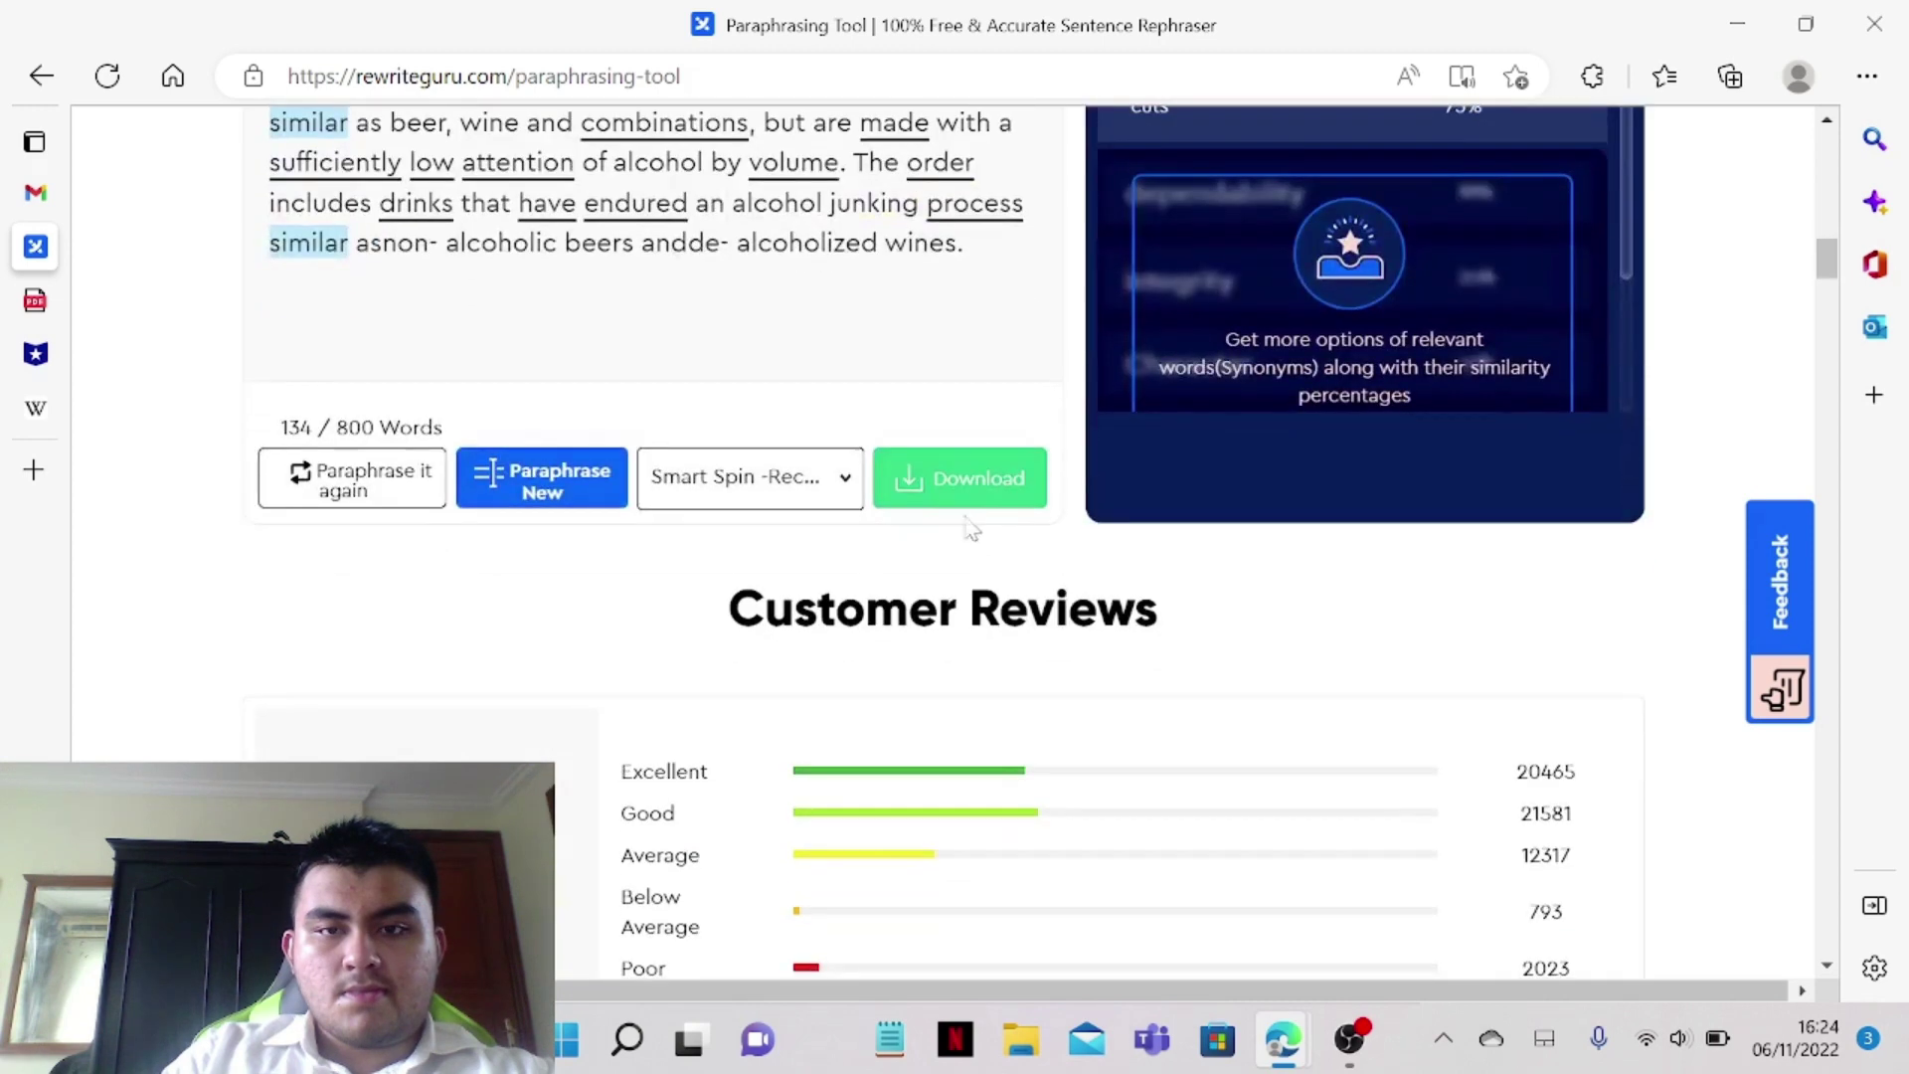
click(955, 492)
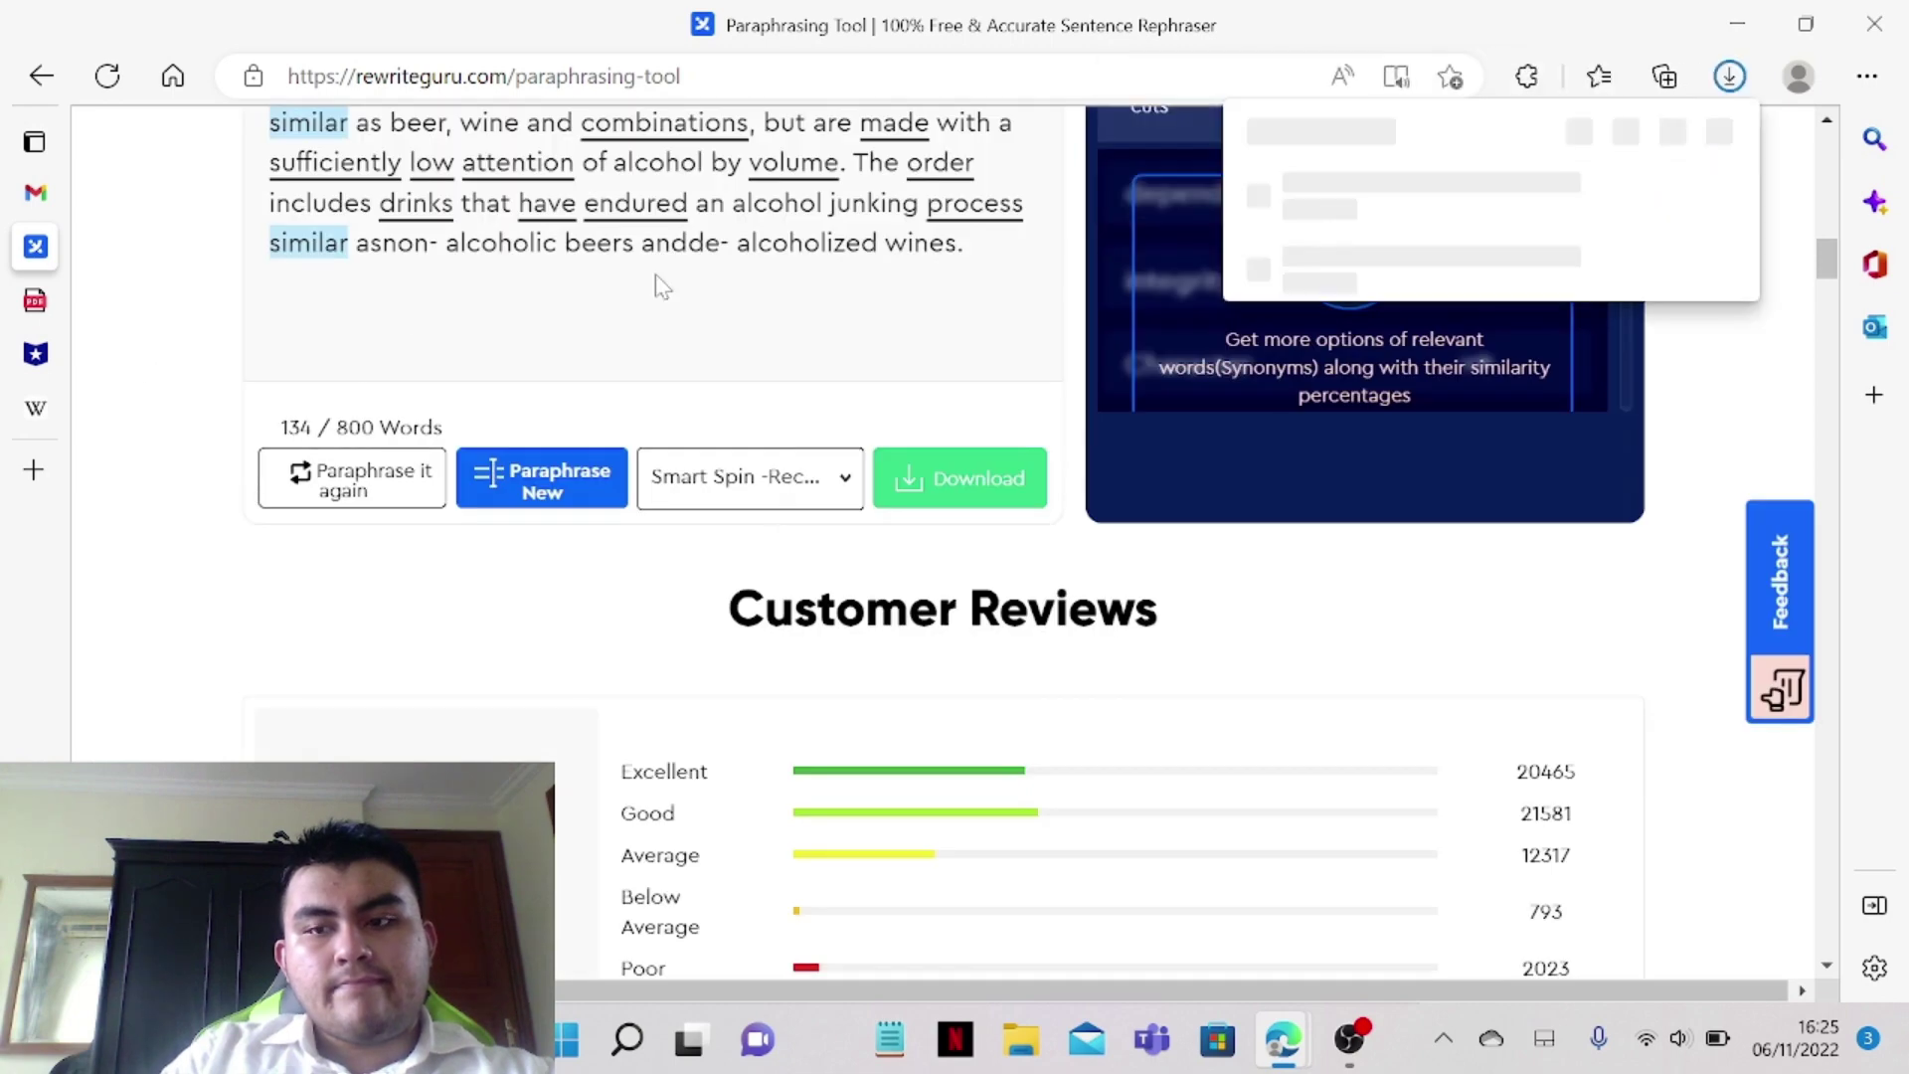
Upload file_662076537.pdf to Course Hero under course CB AGAMA 001
click(36, 354)
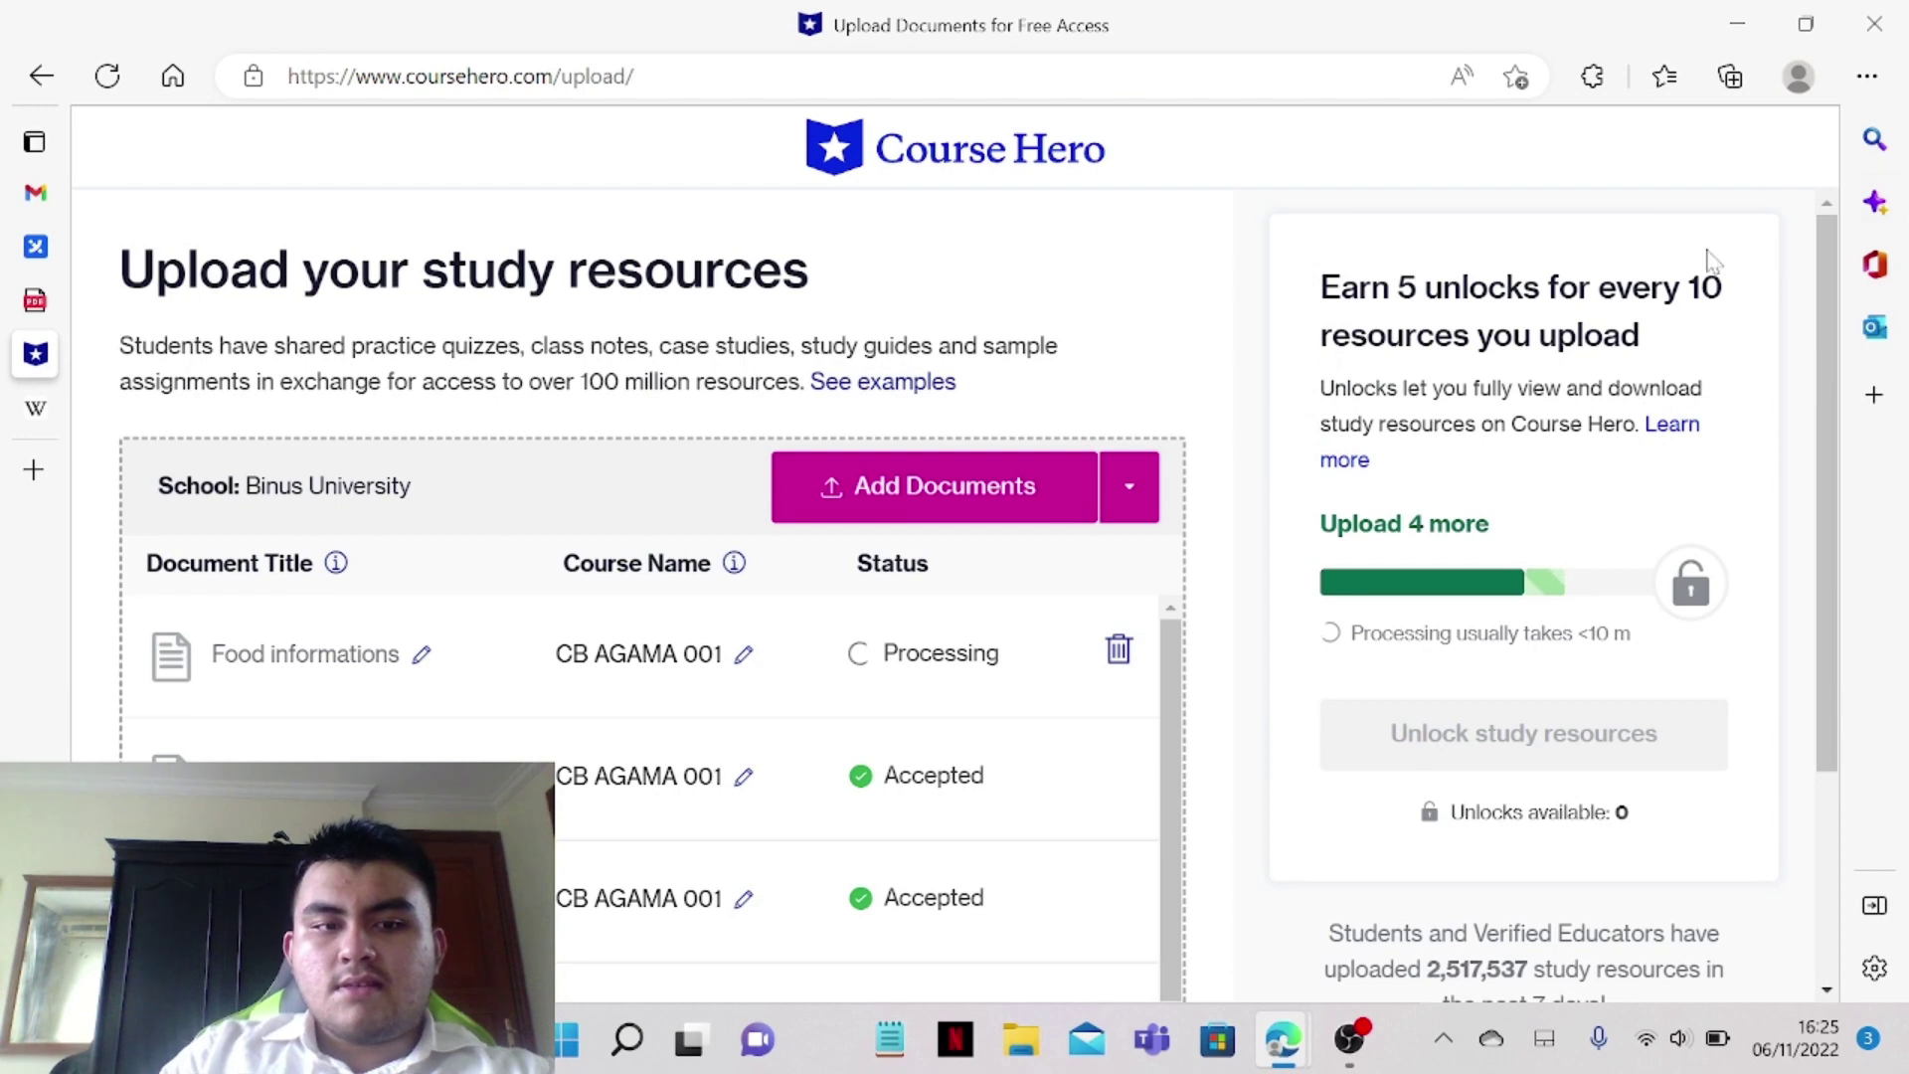
click(1867, 76)
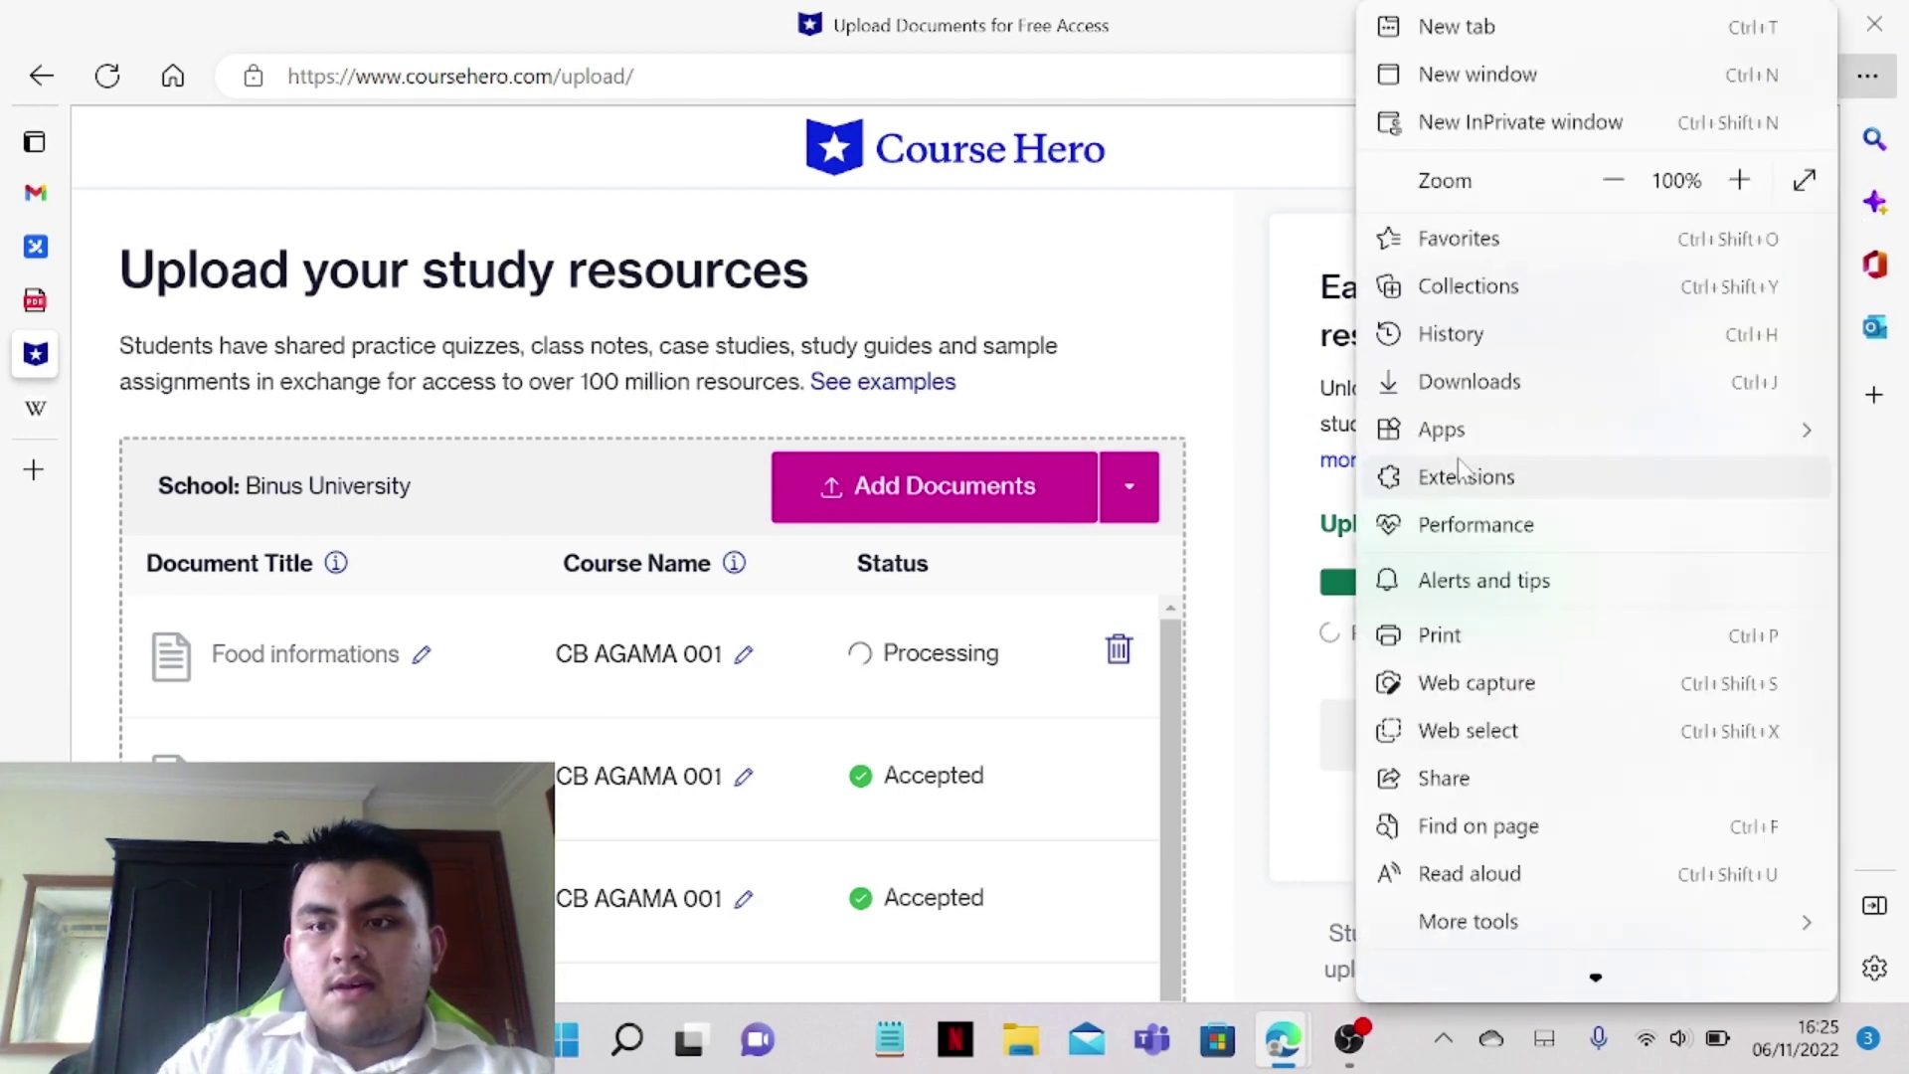
click(1392, 382)
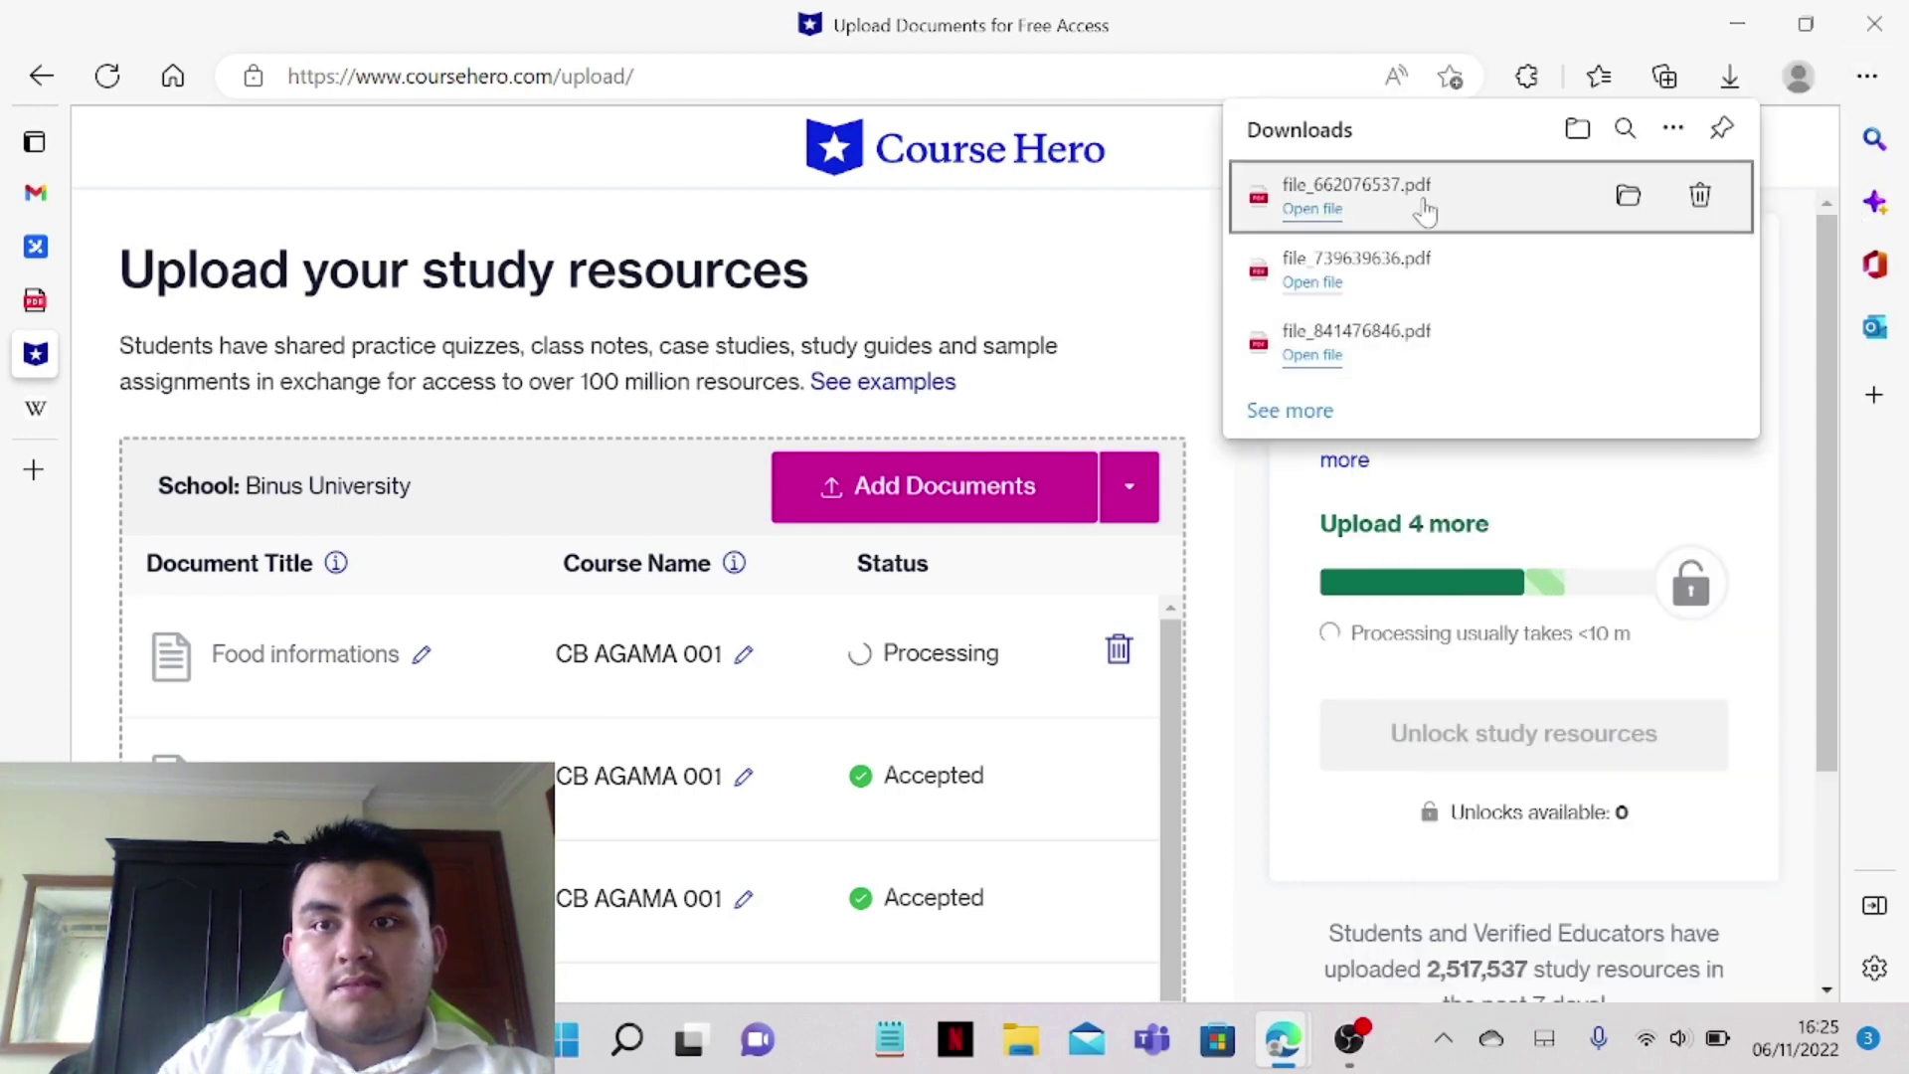
drag(1423, 202, 686, 706)
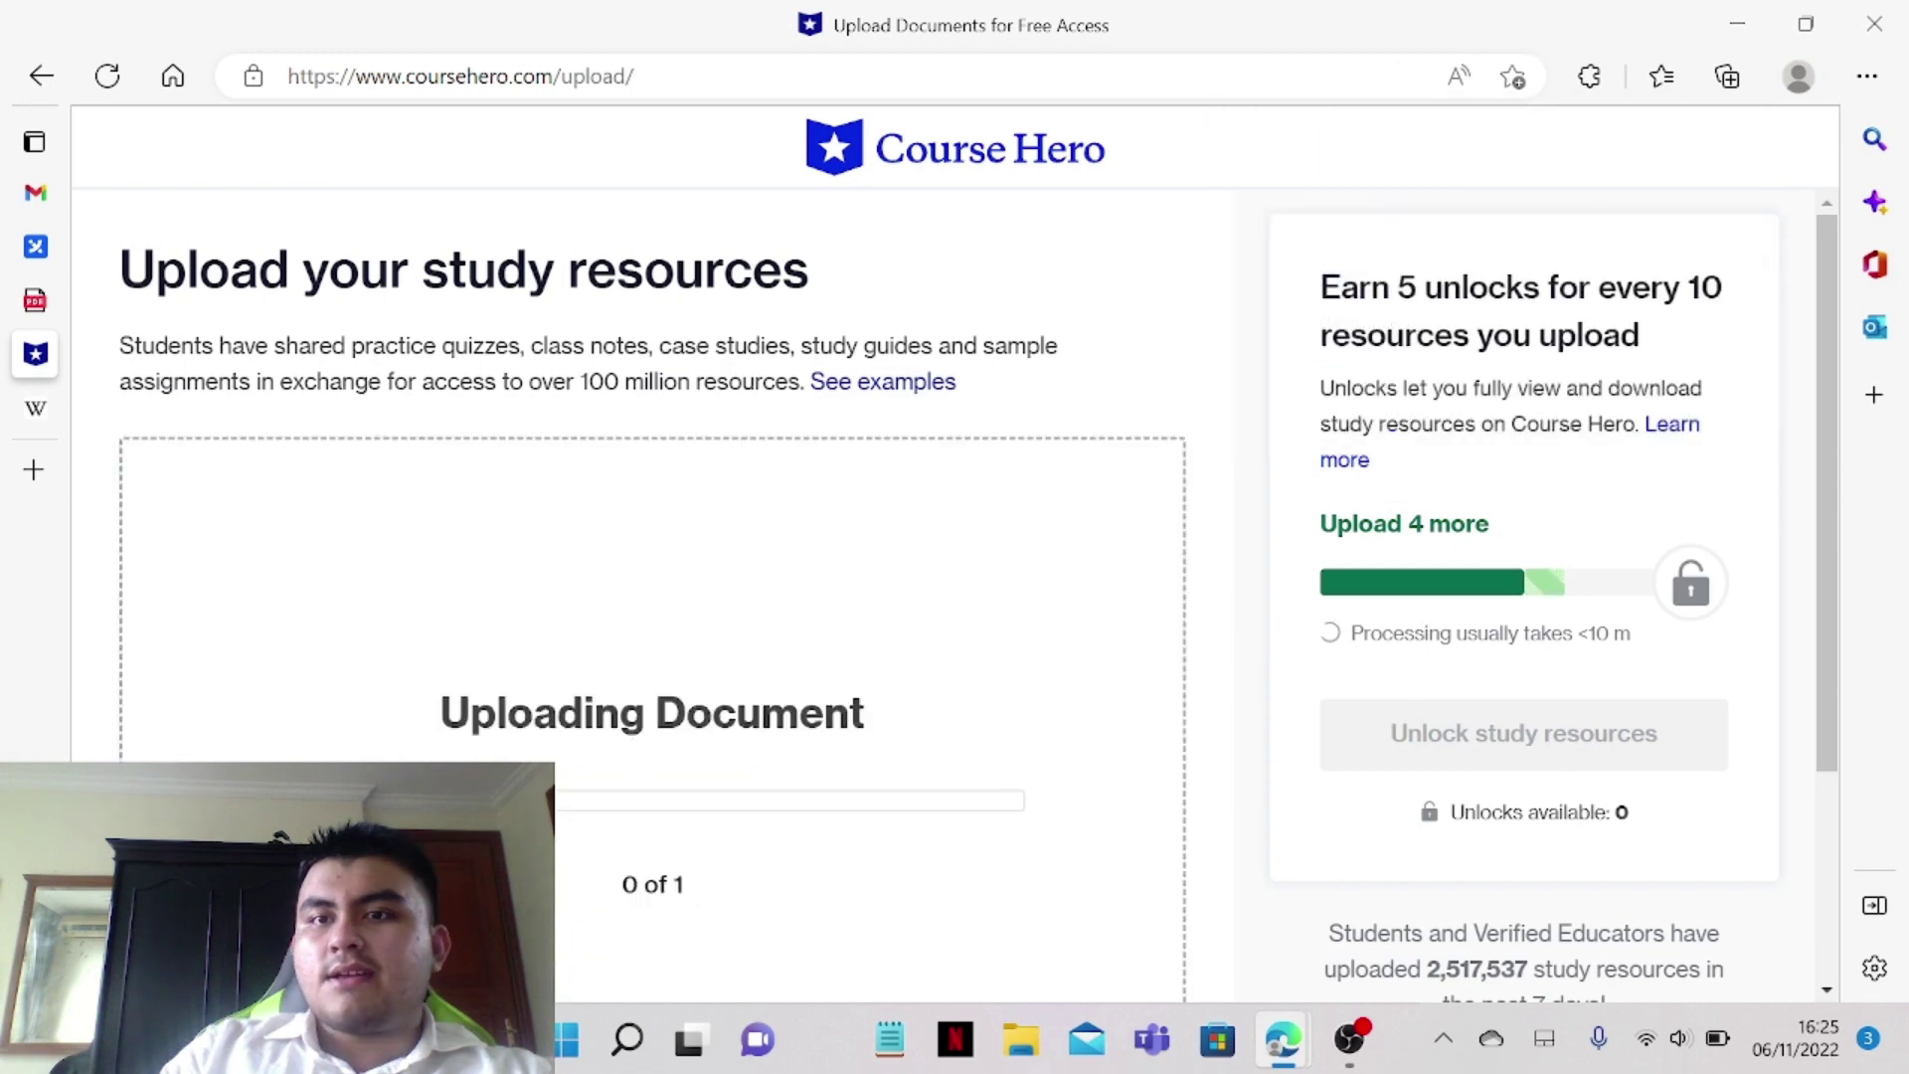
scroll(845, 626, down, 1)
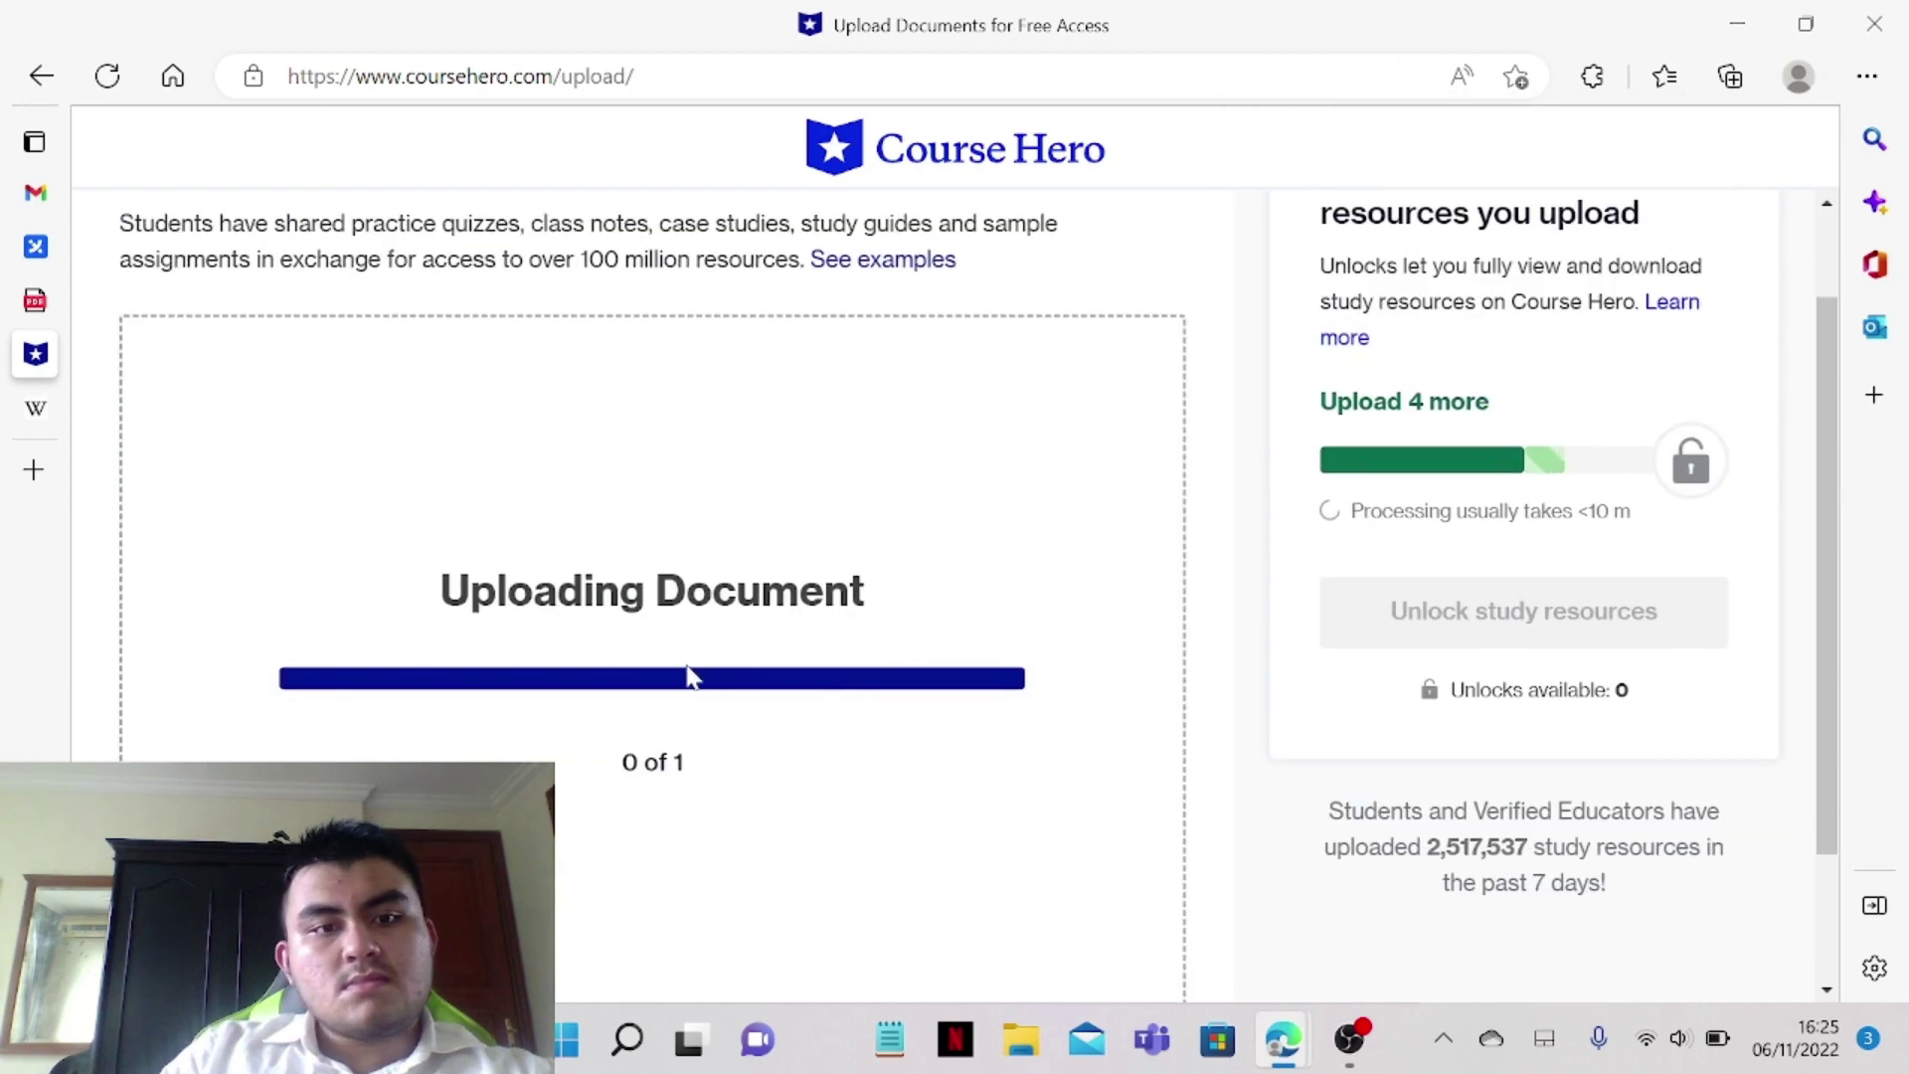
click(607, 729)
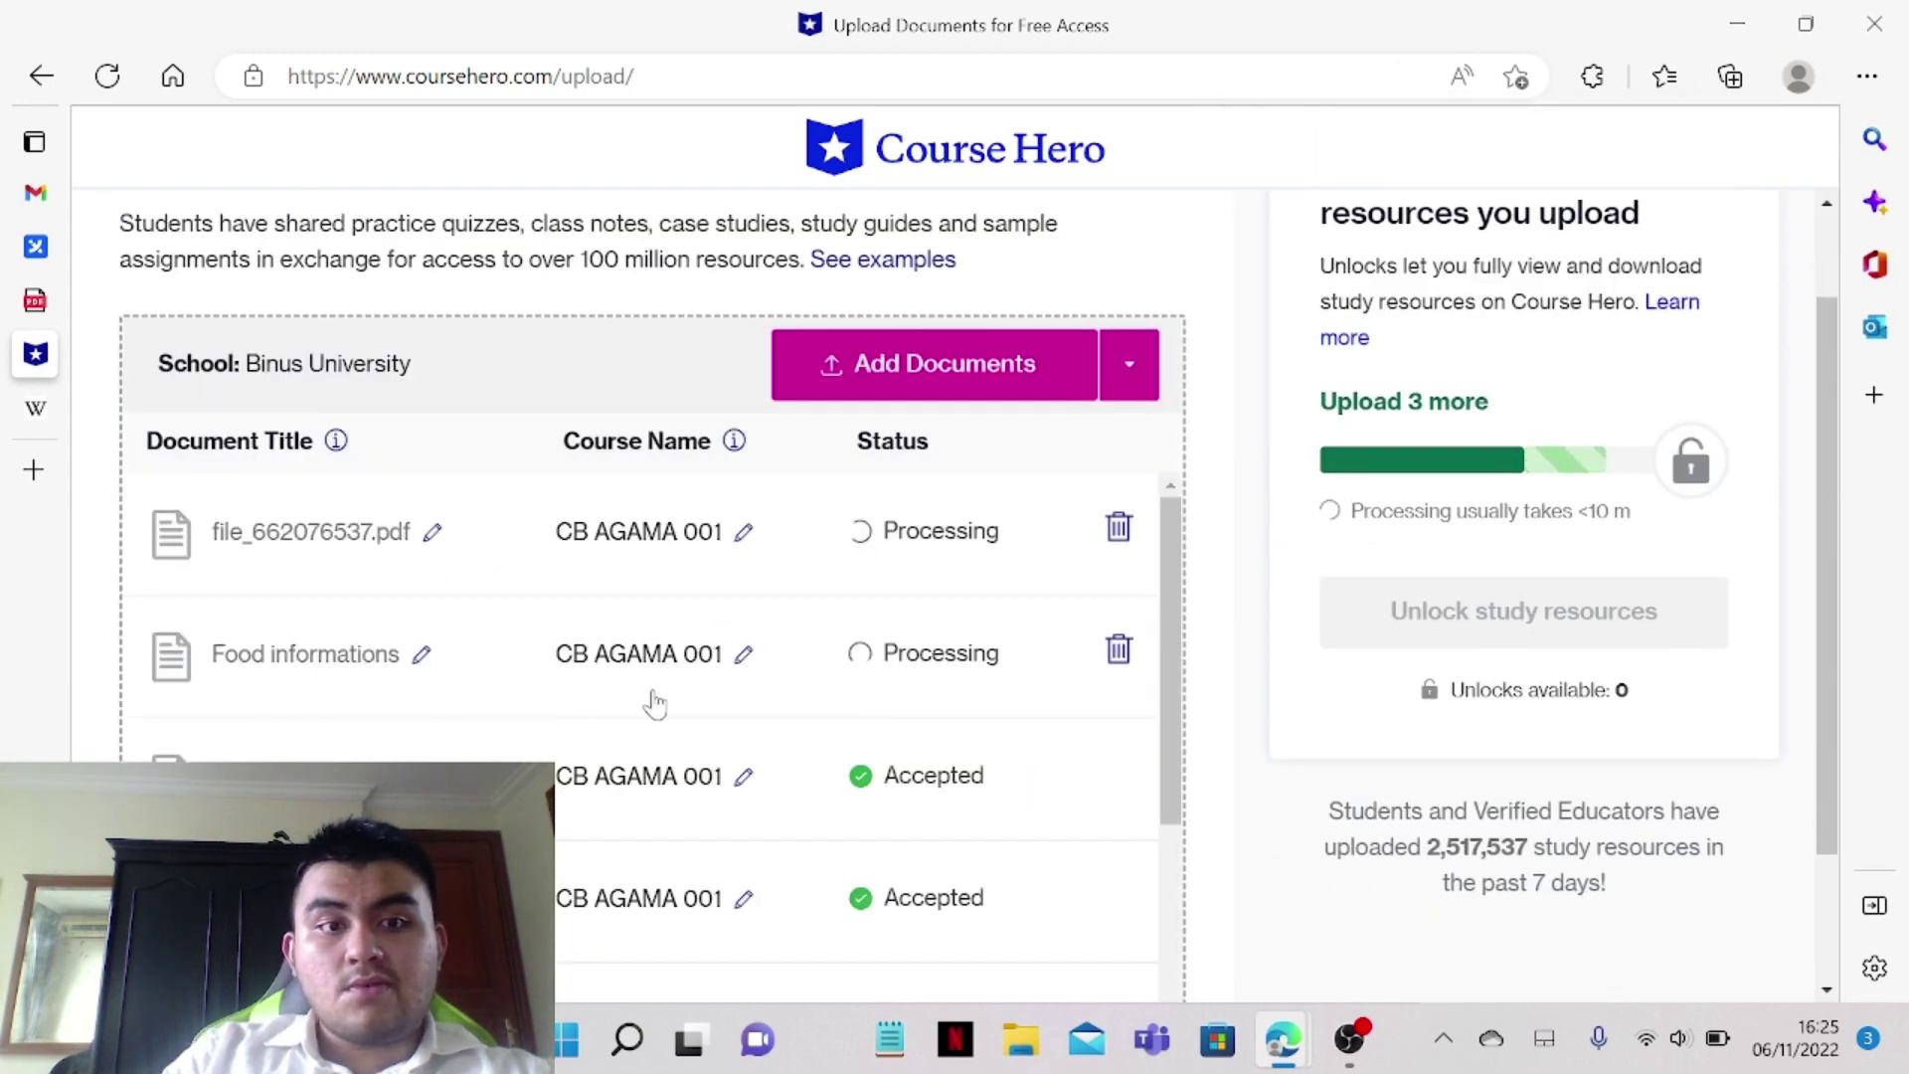
Retitle the new document 'food informate'
click(282, 541)
triple_click(281, 541)
text(food)
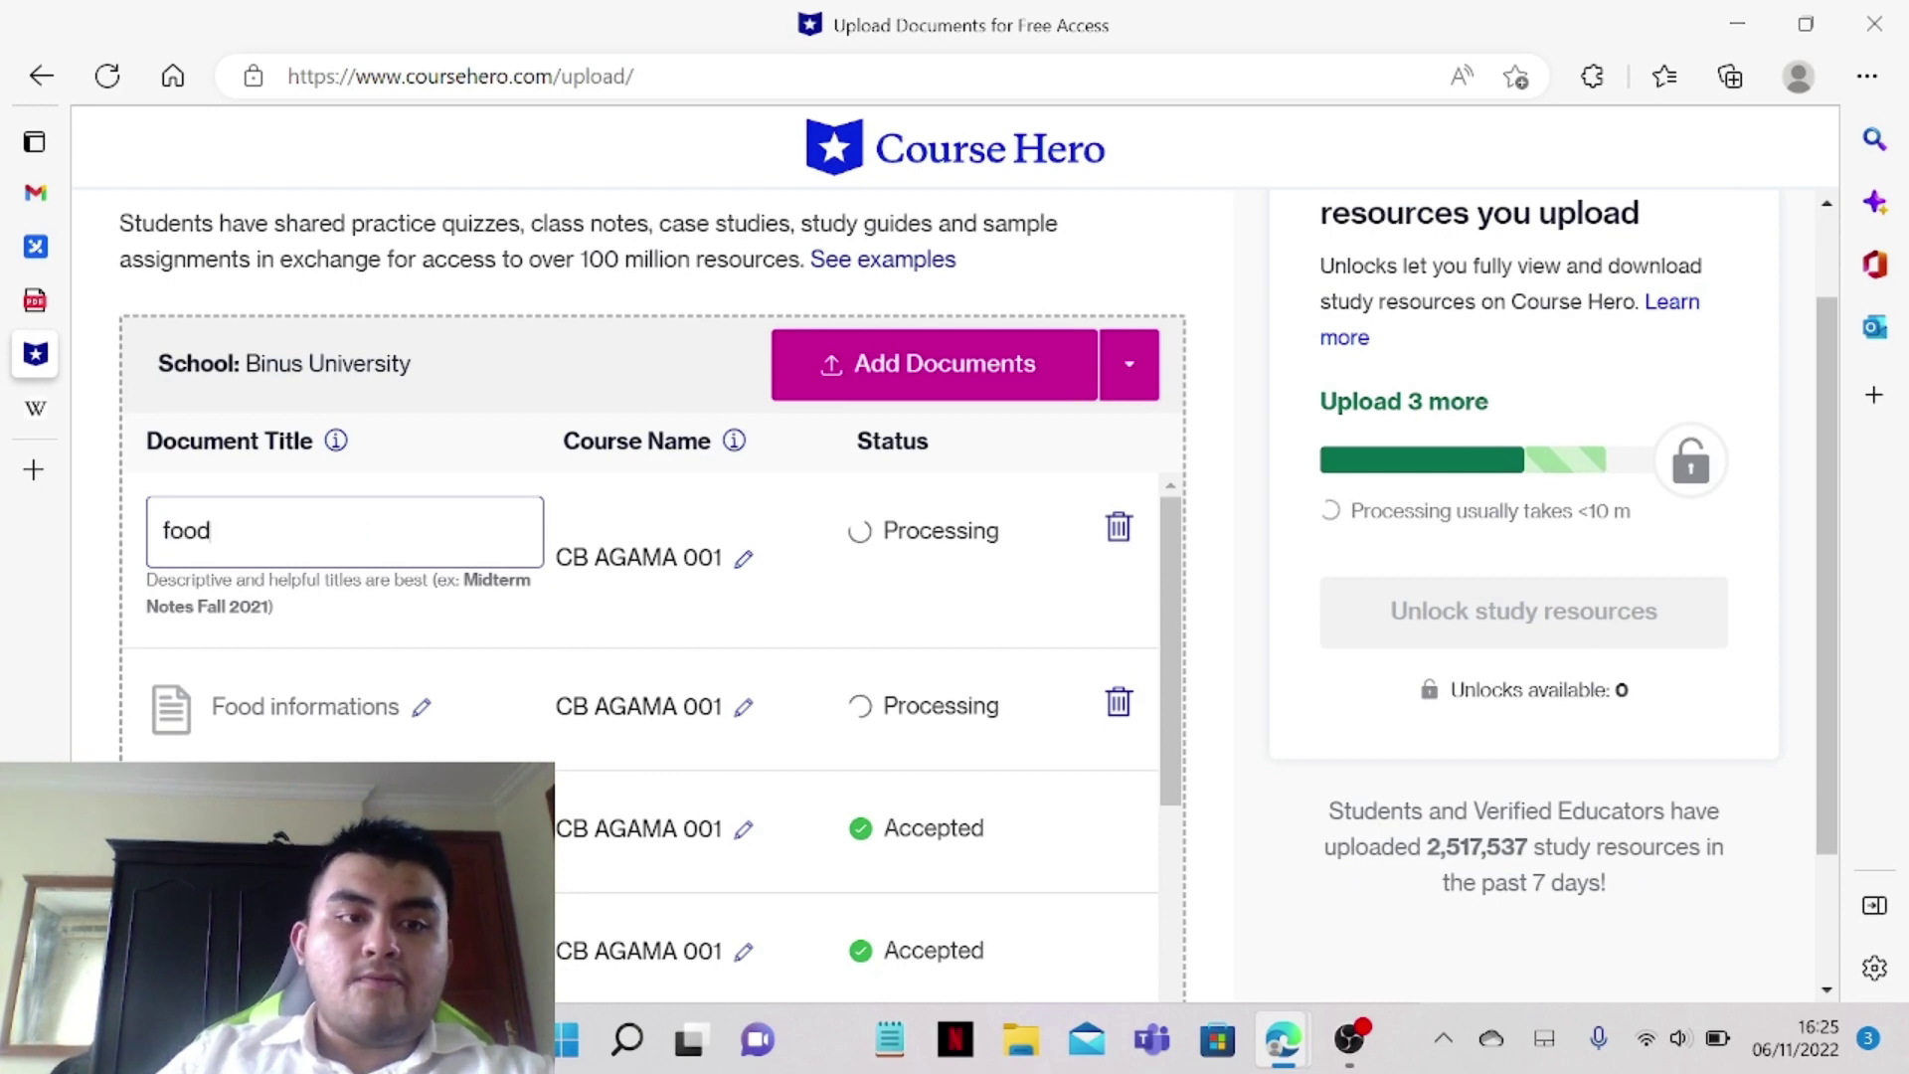
text( info)
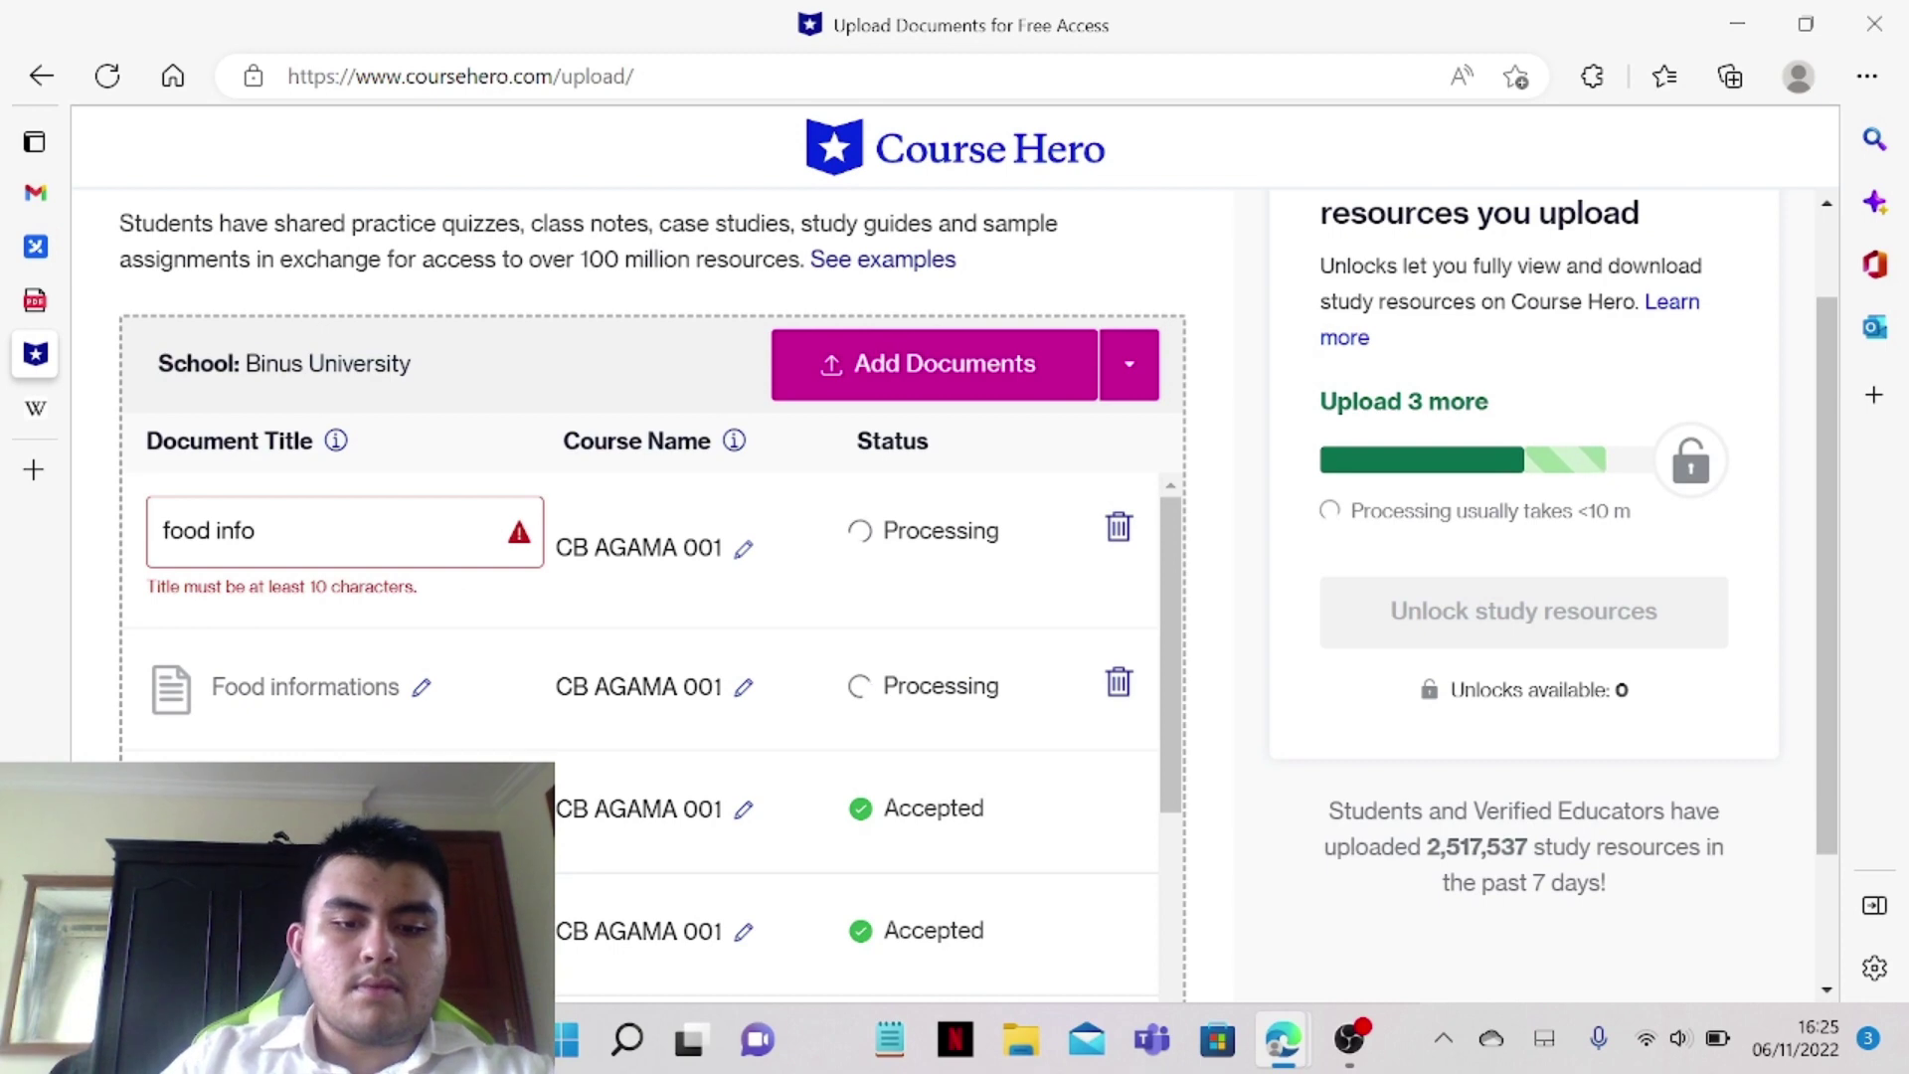
text(rm)
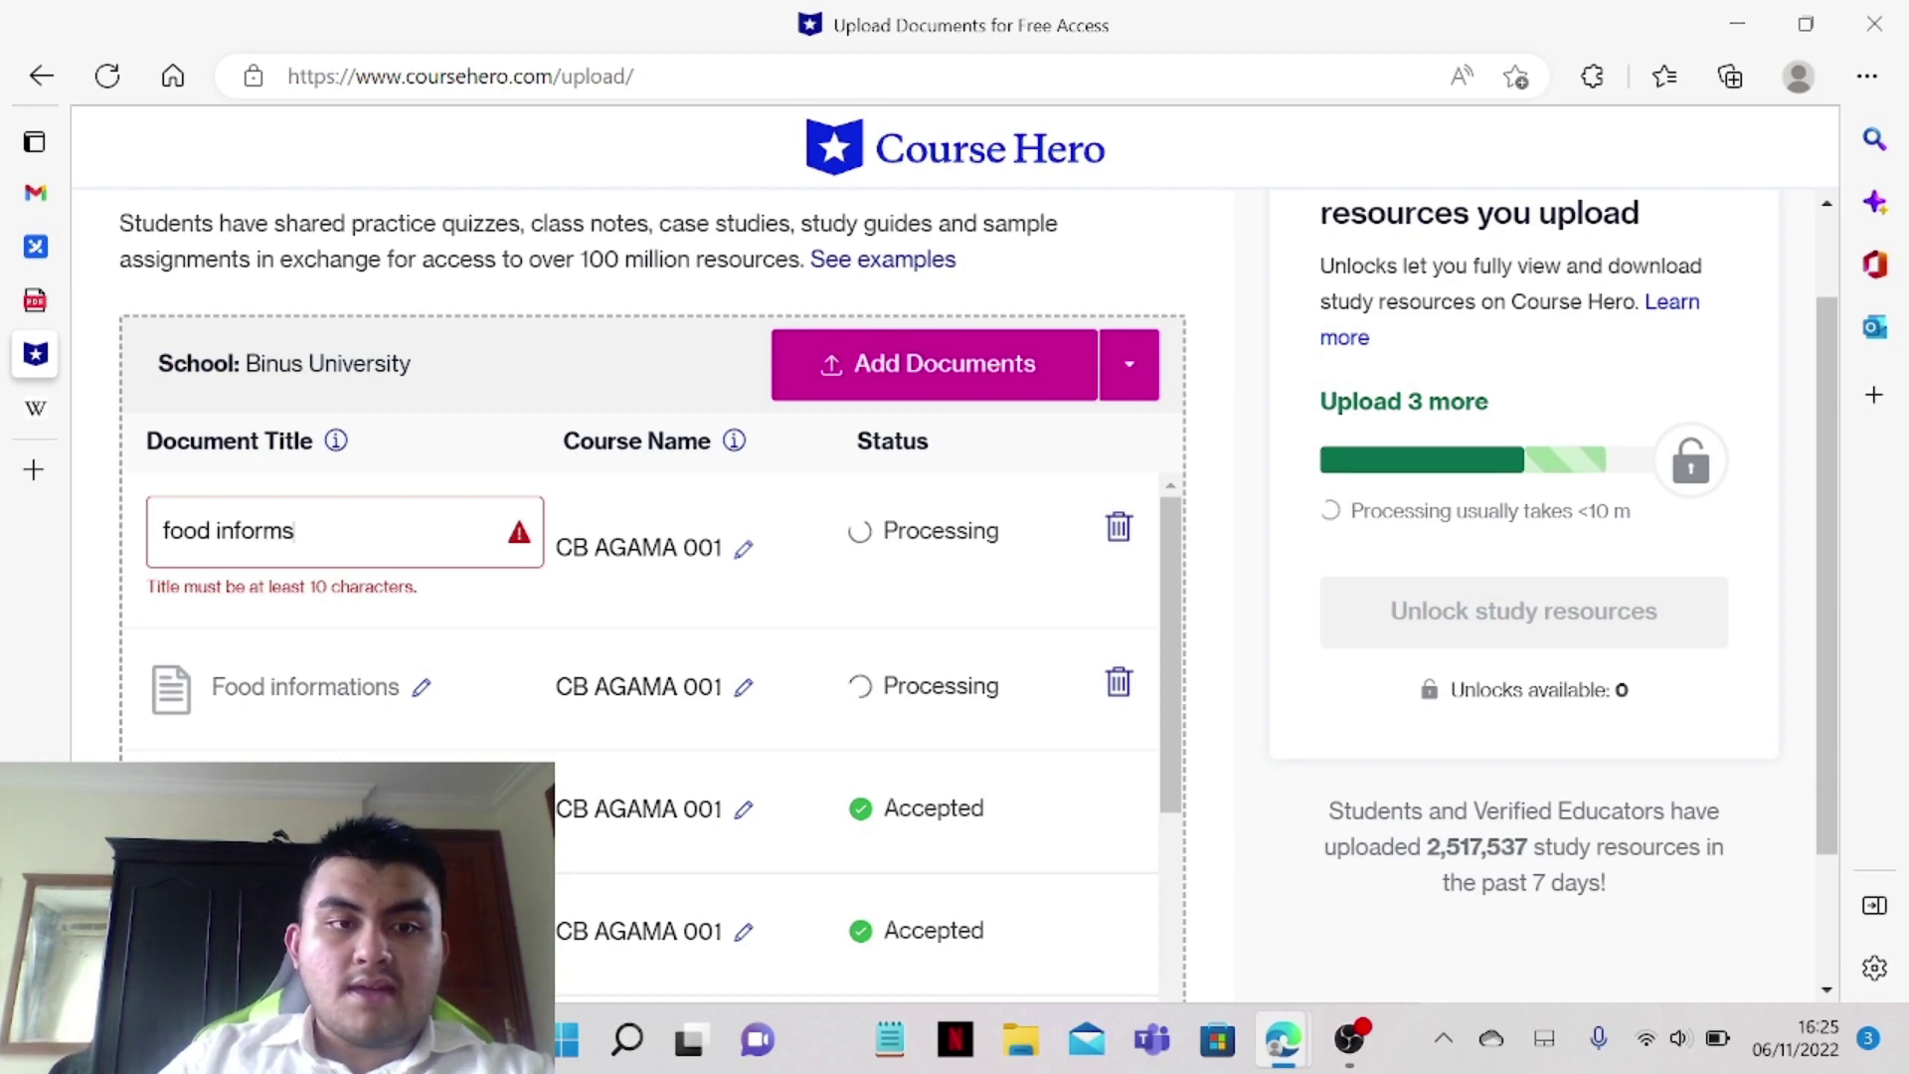
text(at)
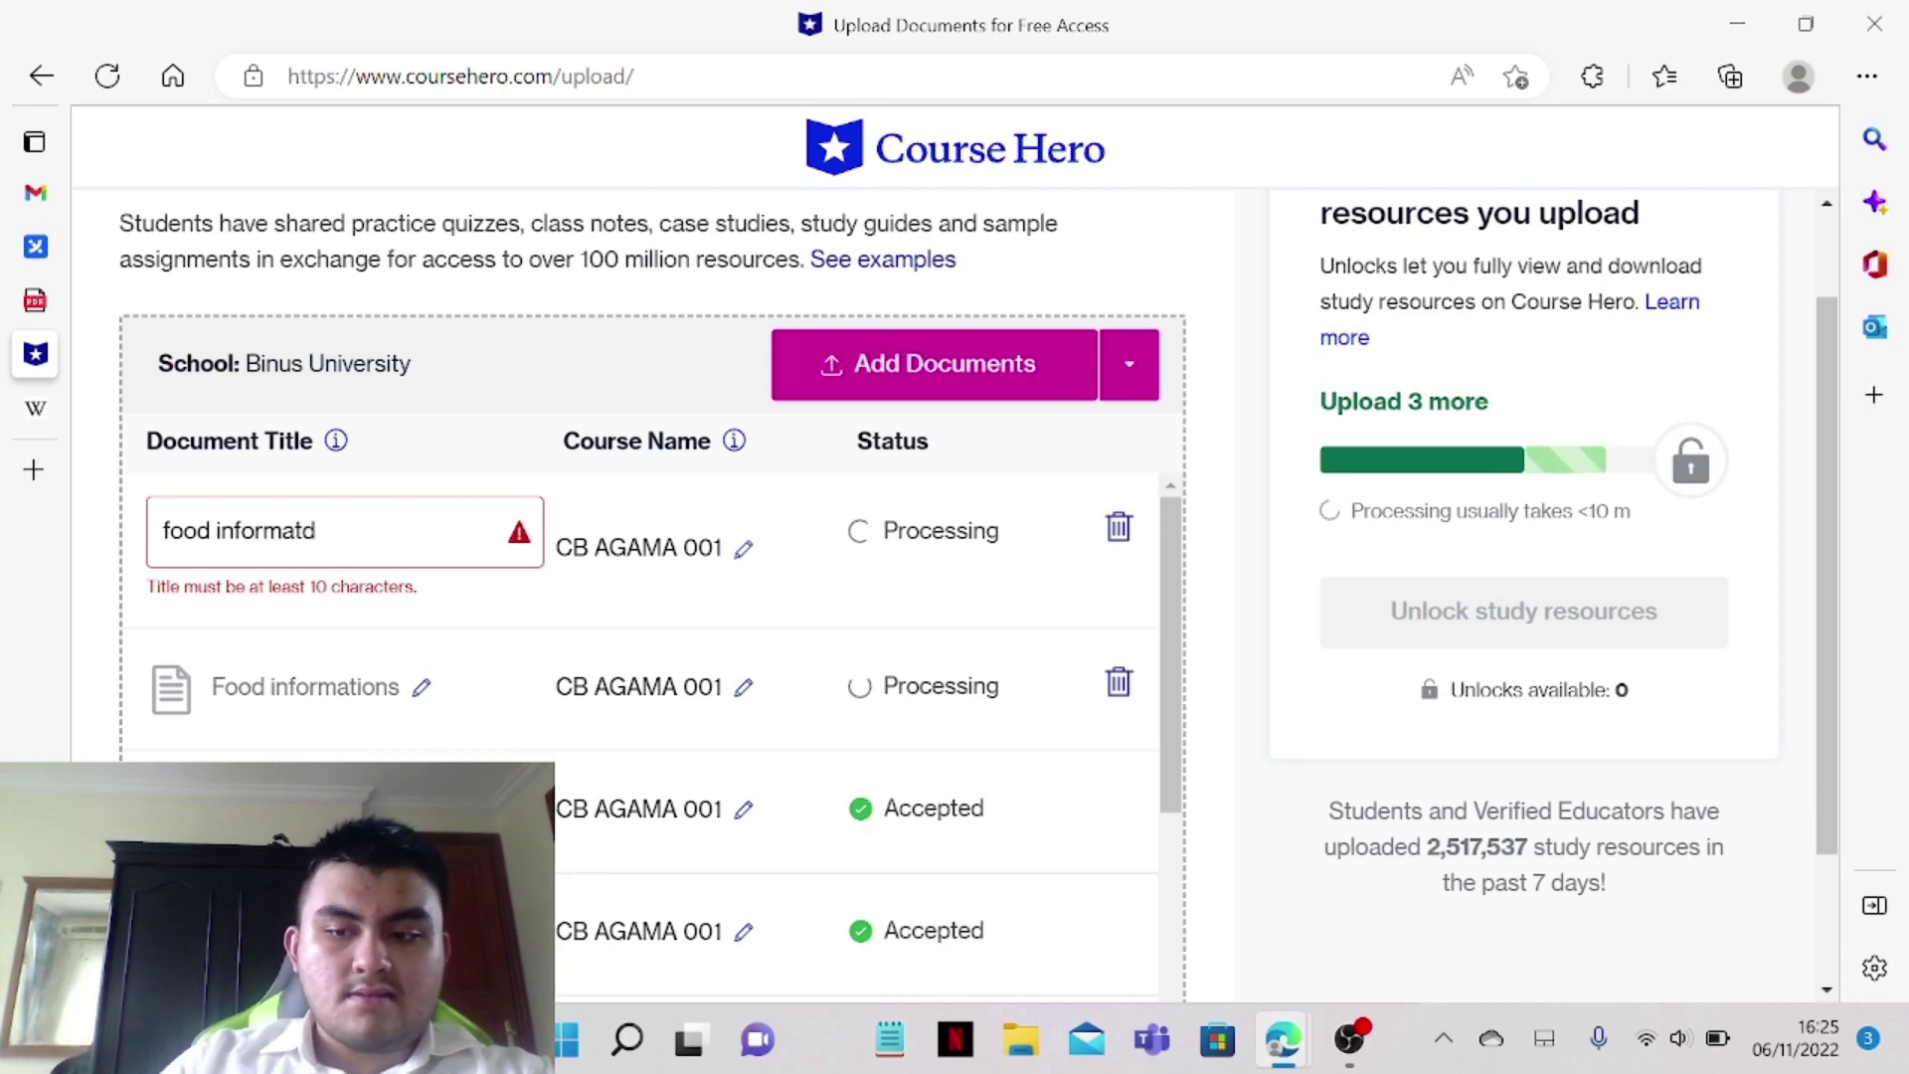
text(e)
key(Return)
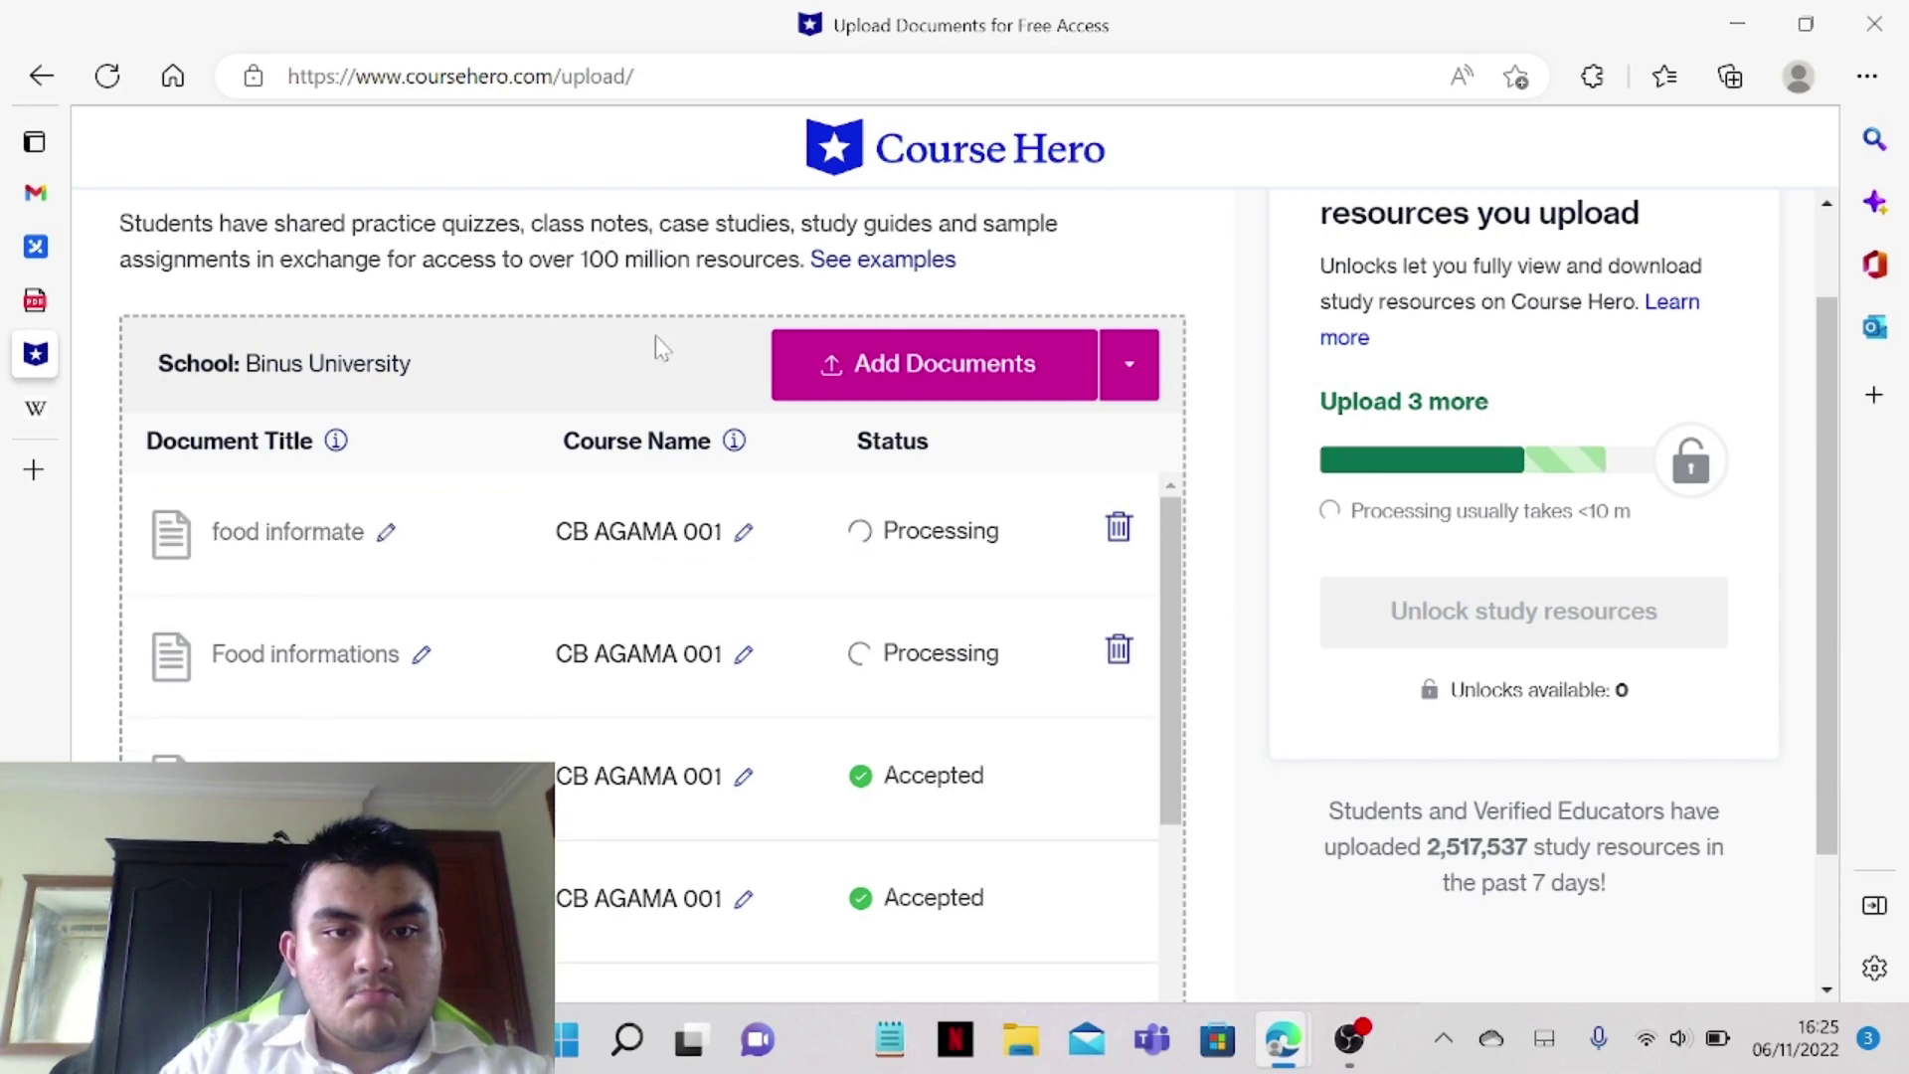
Scroll the Document Title table to review the food documents' upload statuses
scroll(609, 487, down, 2)
scroll(1040, 604, down, 2)
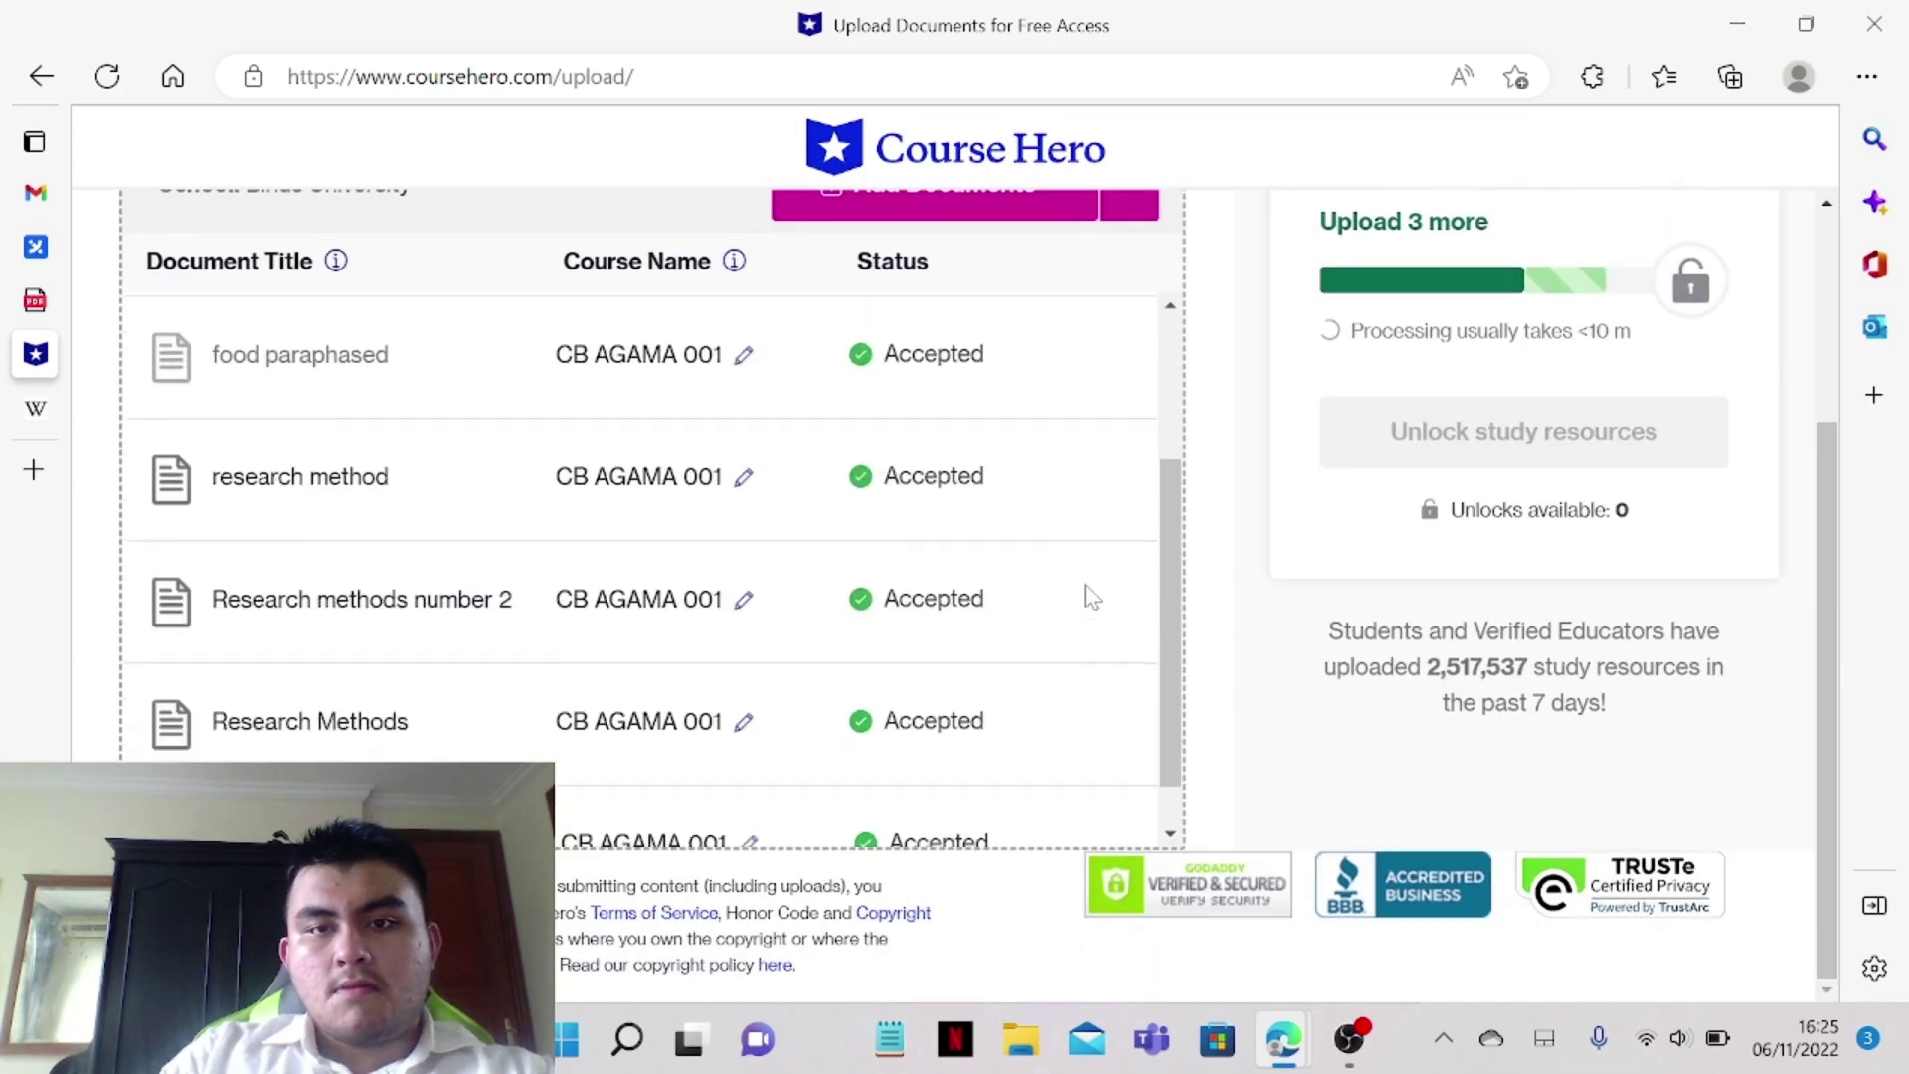
scroll(1293, 587, up, 3)
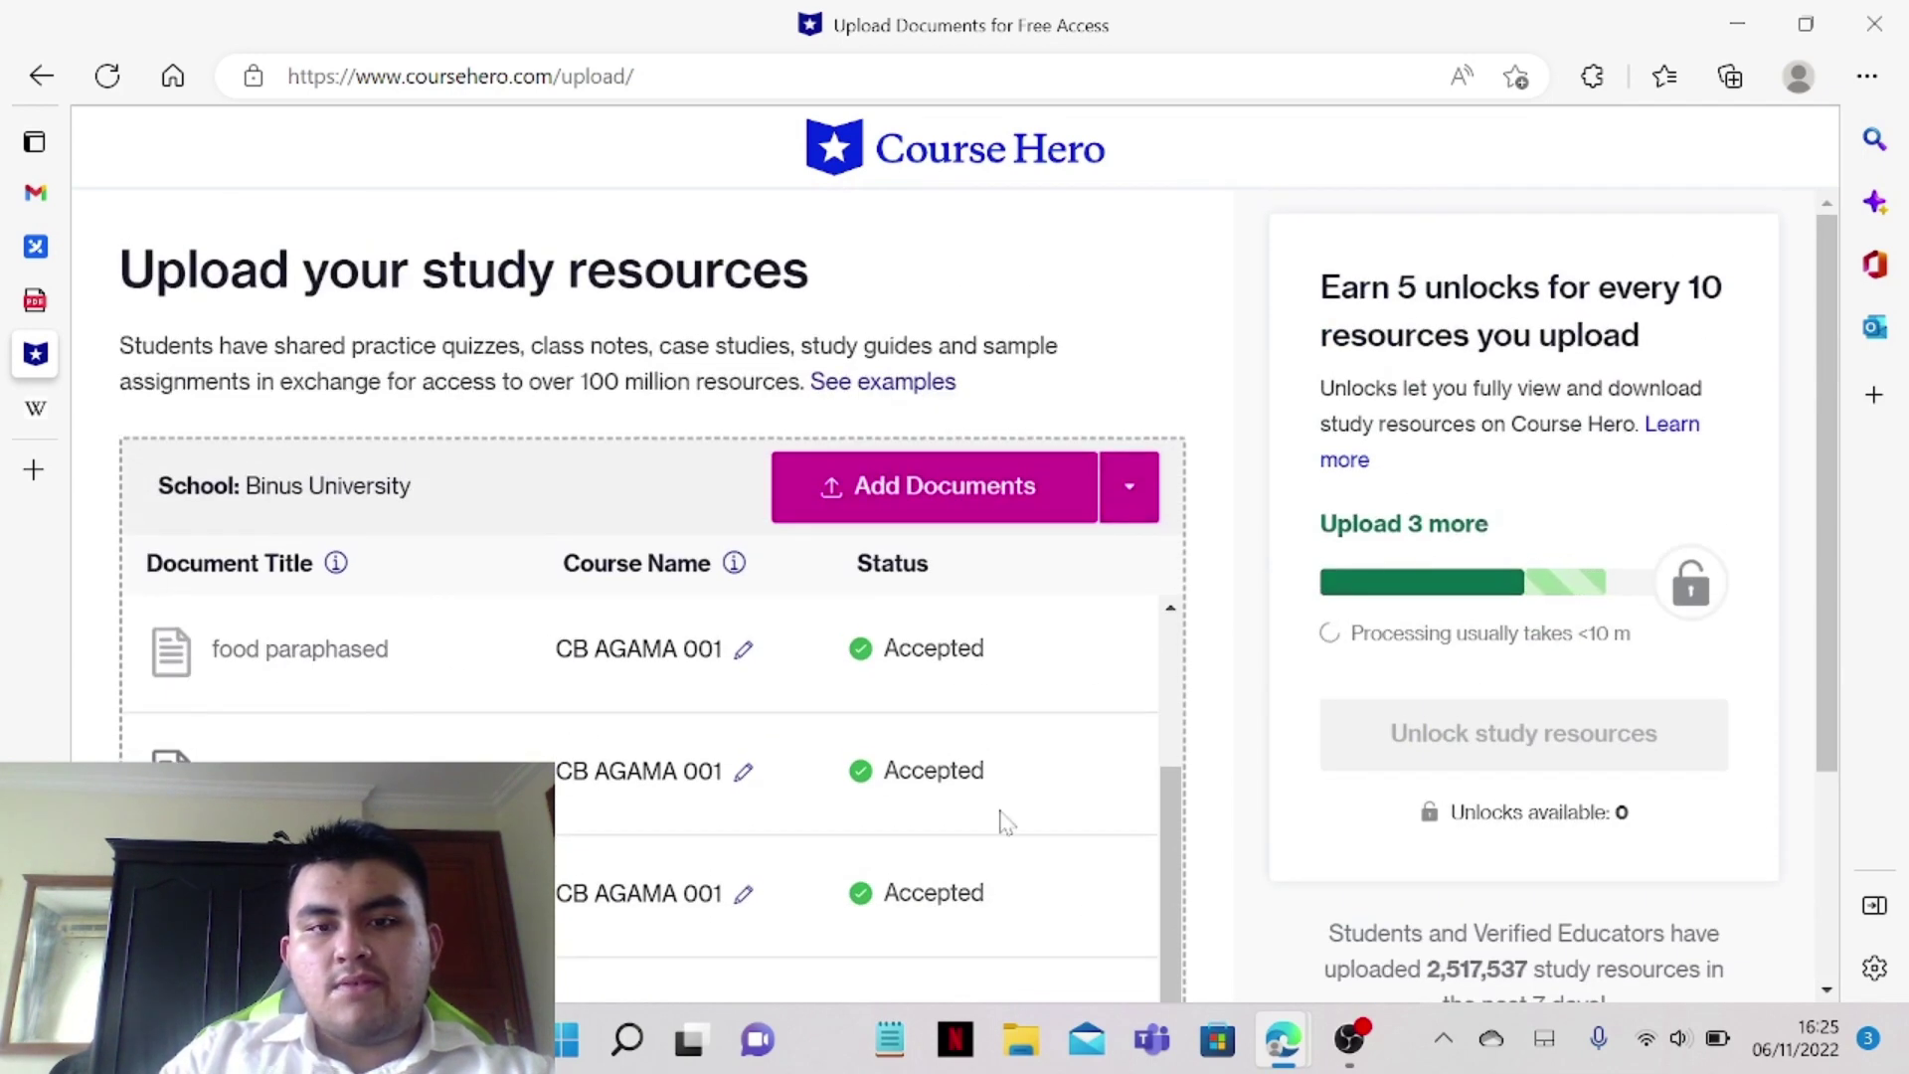
scroll(950, 799, up, 3)
scroll(617, 780, down, 3)
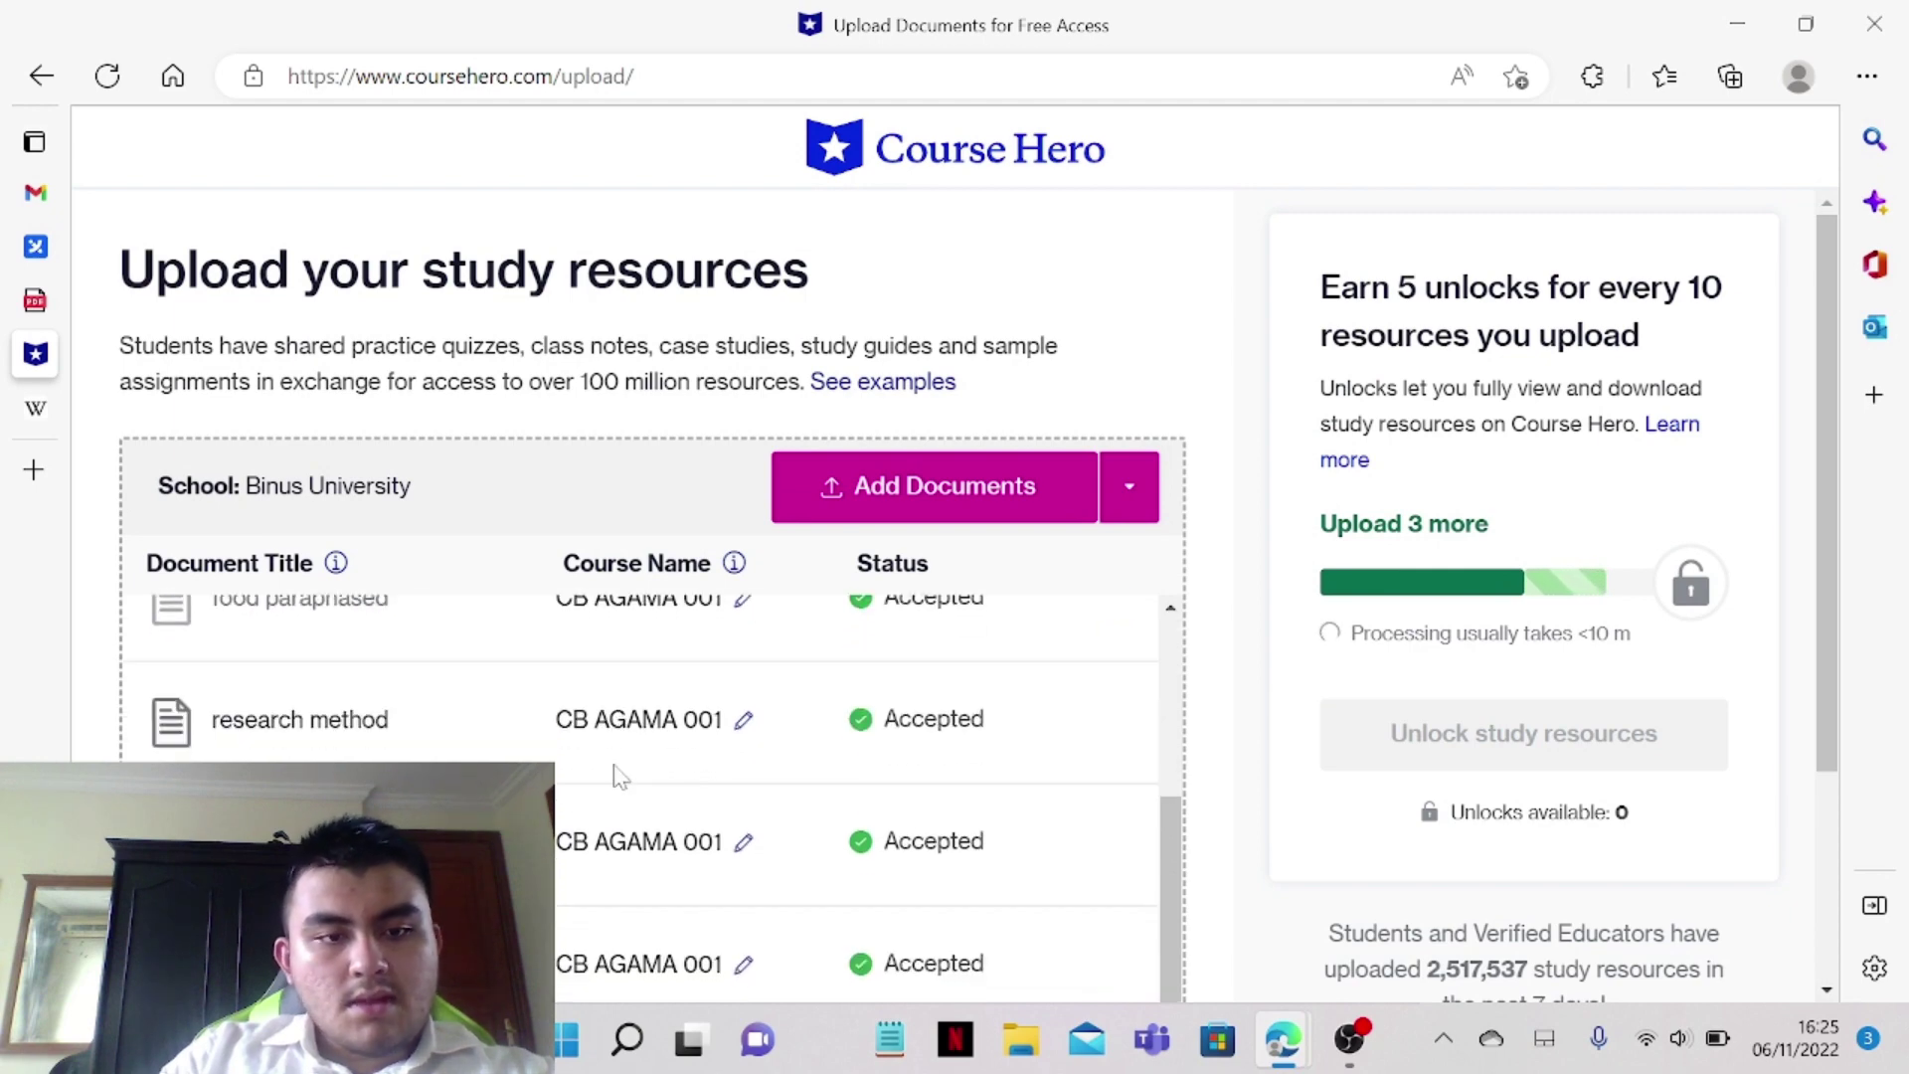
scroll(618, 779, down, 2)
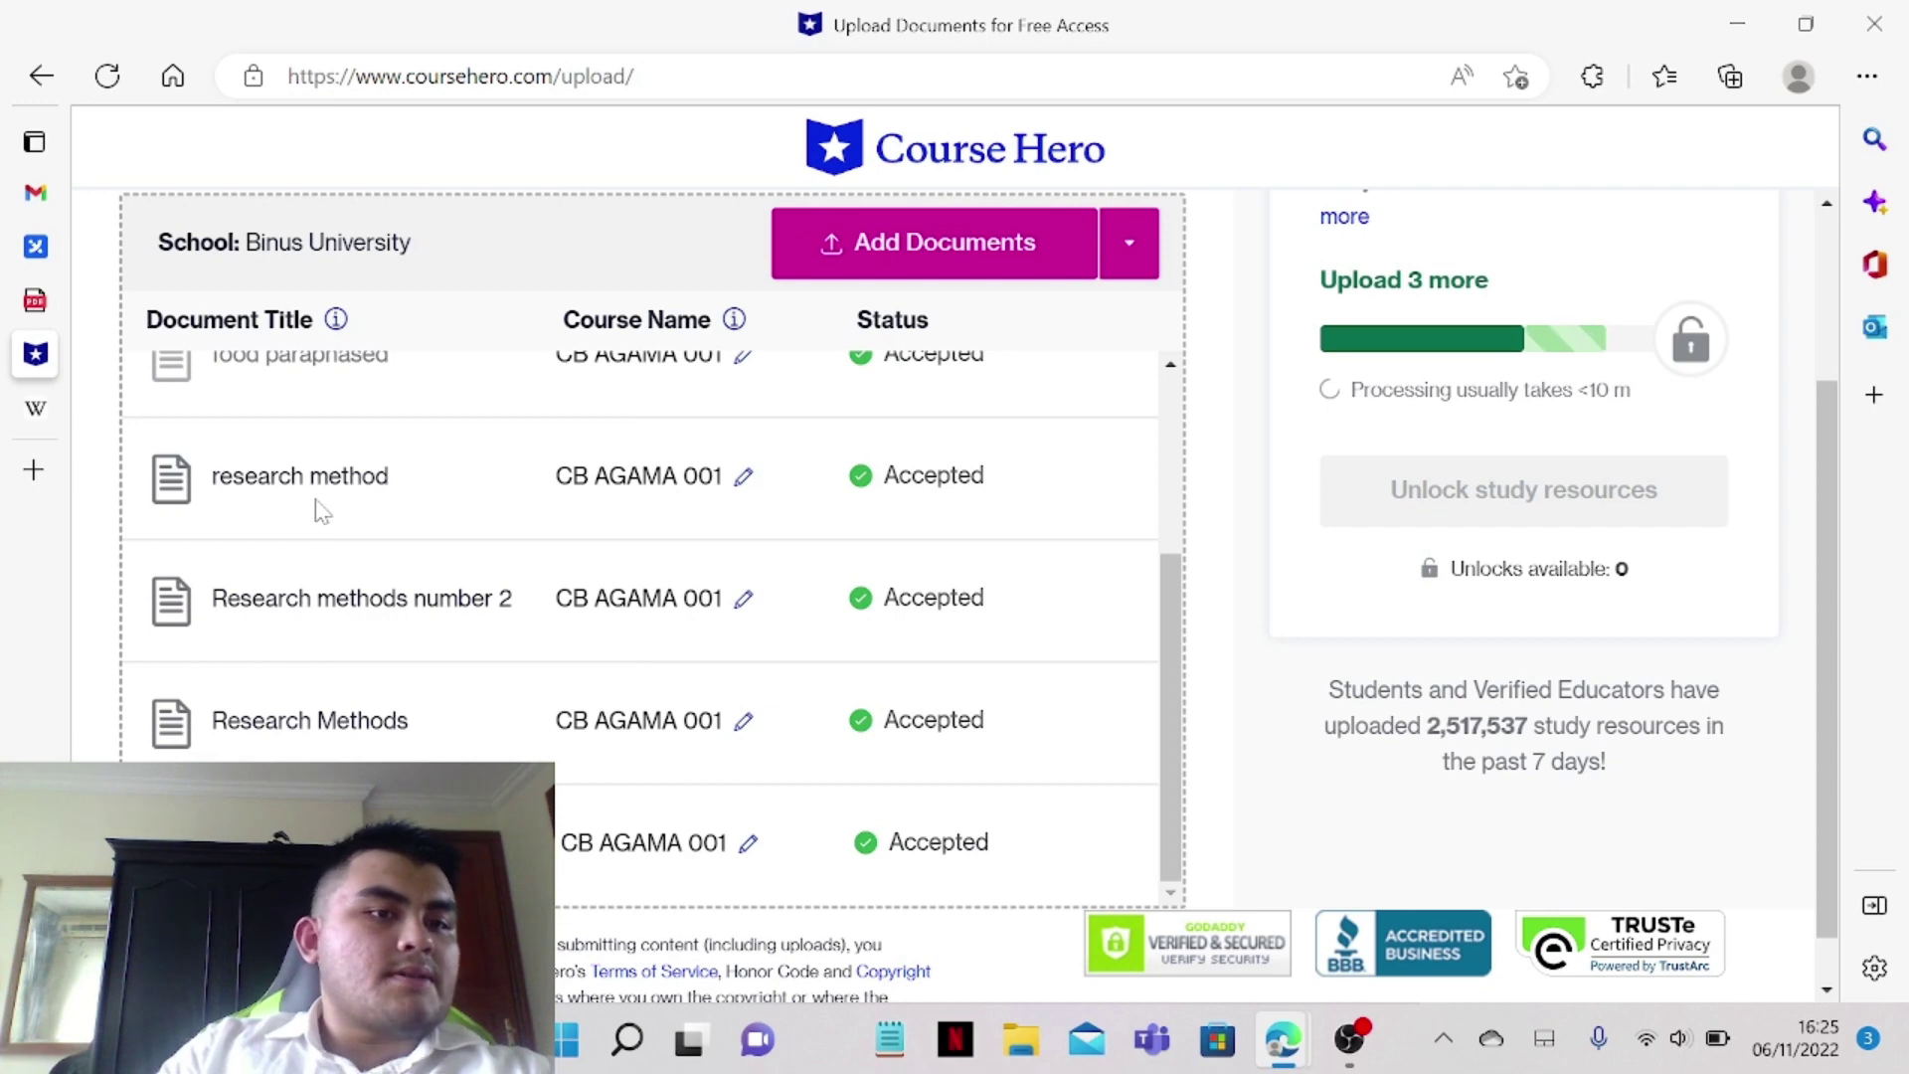
scroll(688, 624, up, 2)
scroll(1491, 587, up, 2)
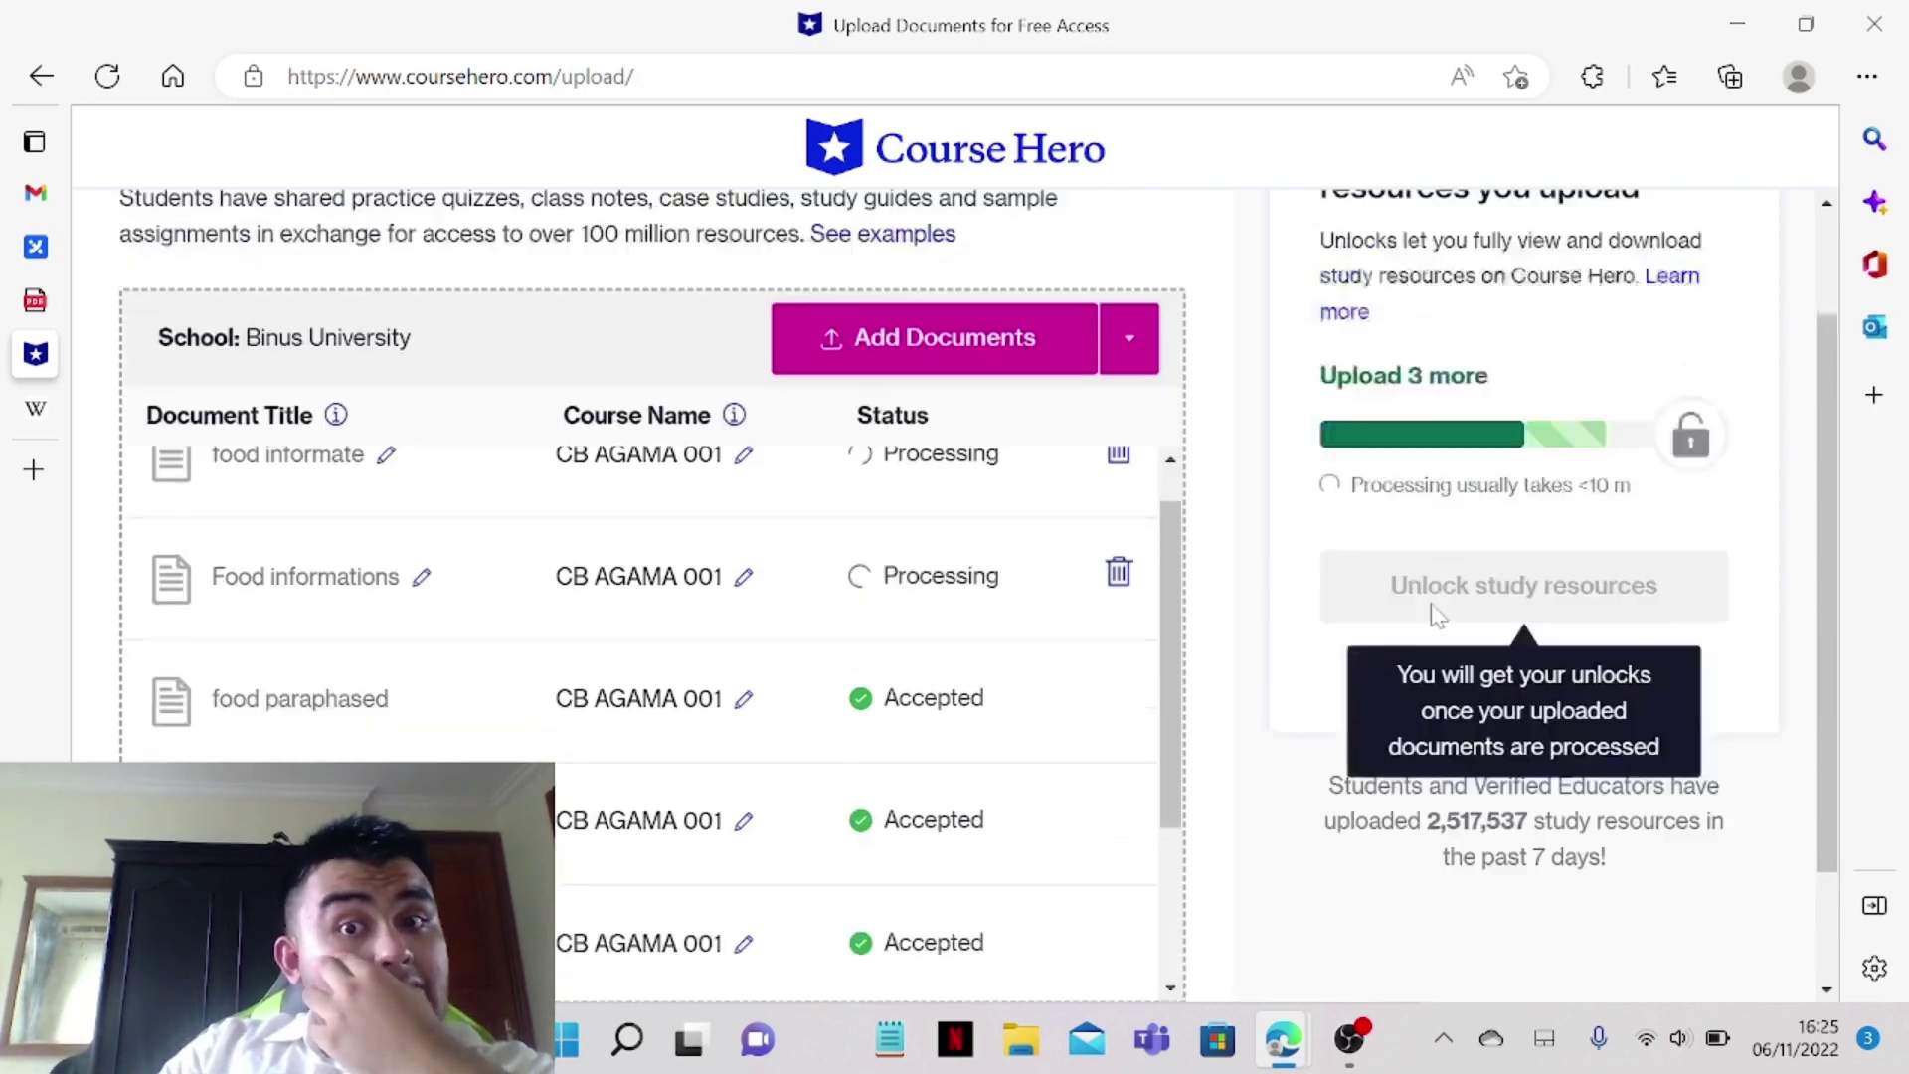
scroll(772, 732, up, 1)
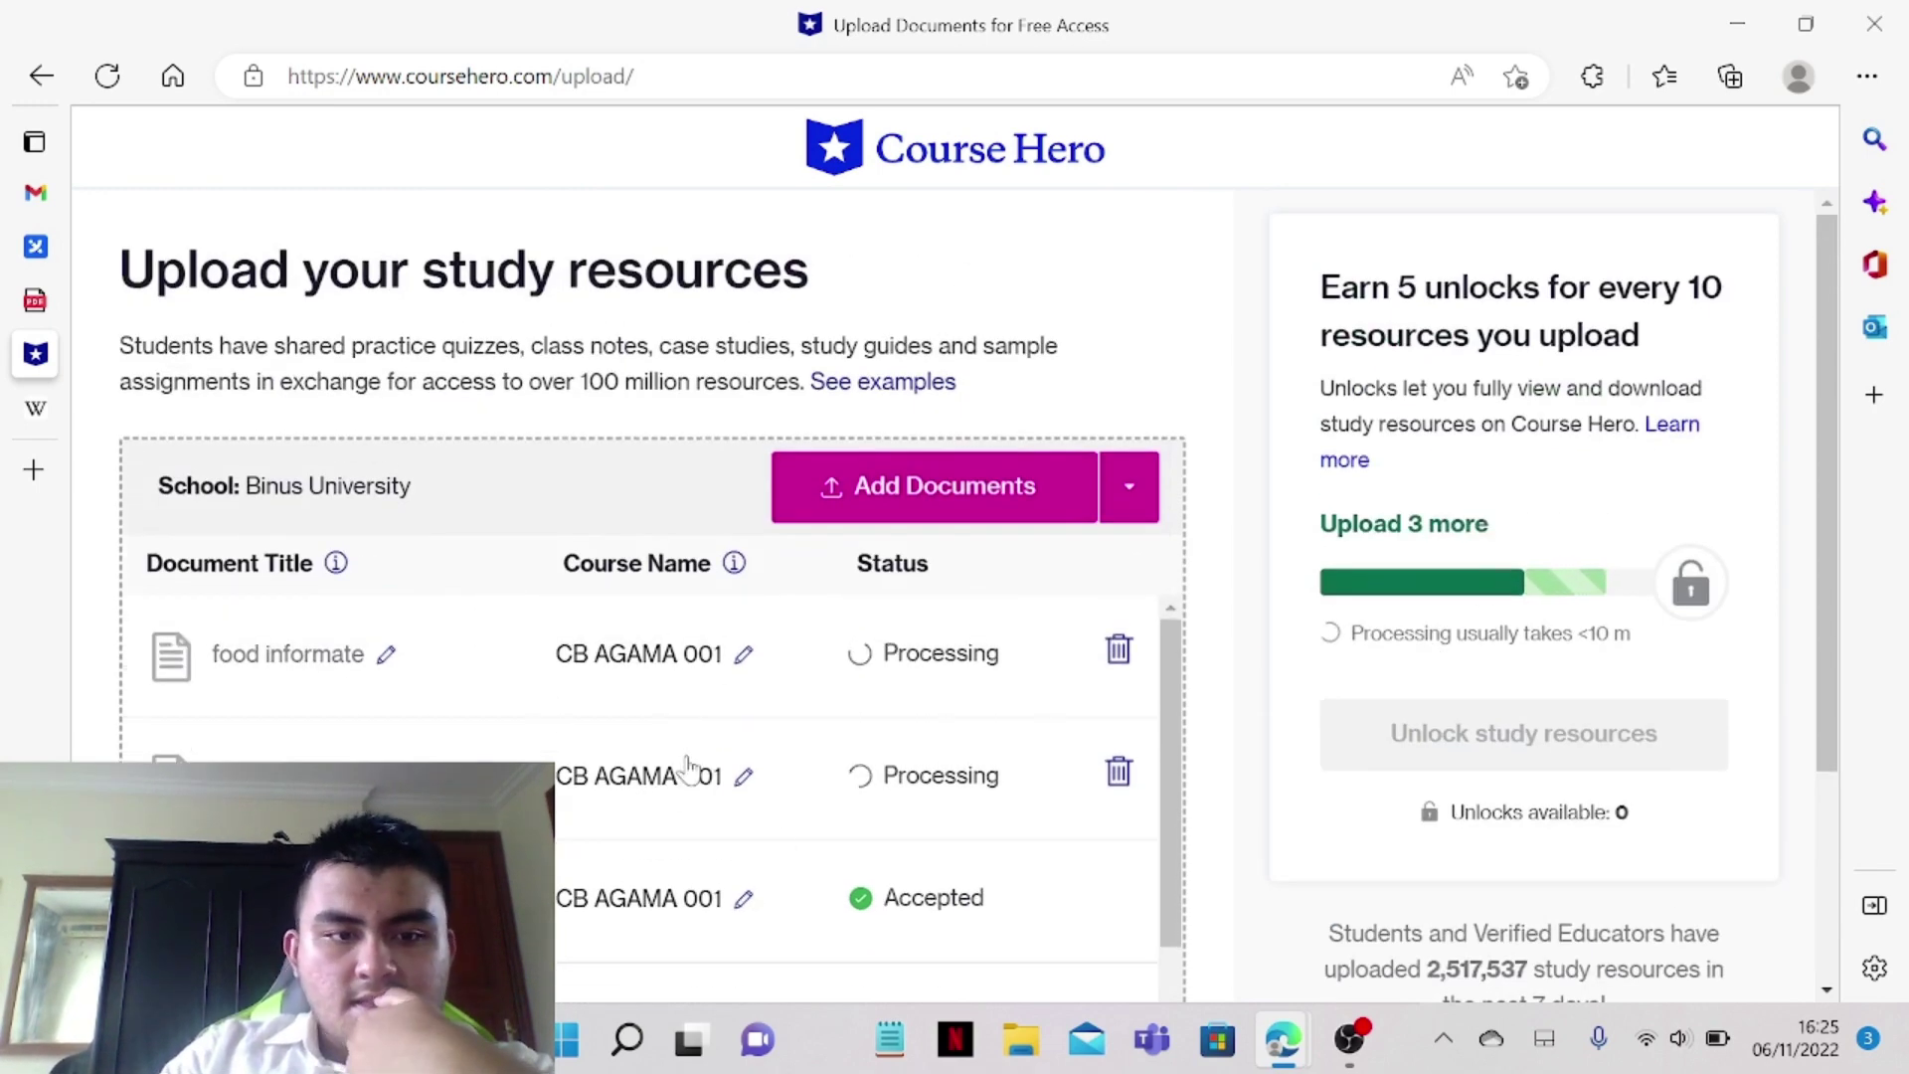
Close the file_841476846.pdf tab and select the 'Upload 3 more' progress text
mouse_move(37, 437)
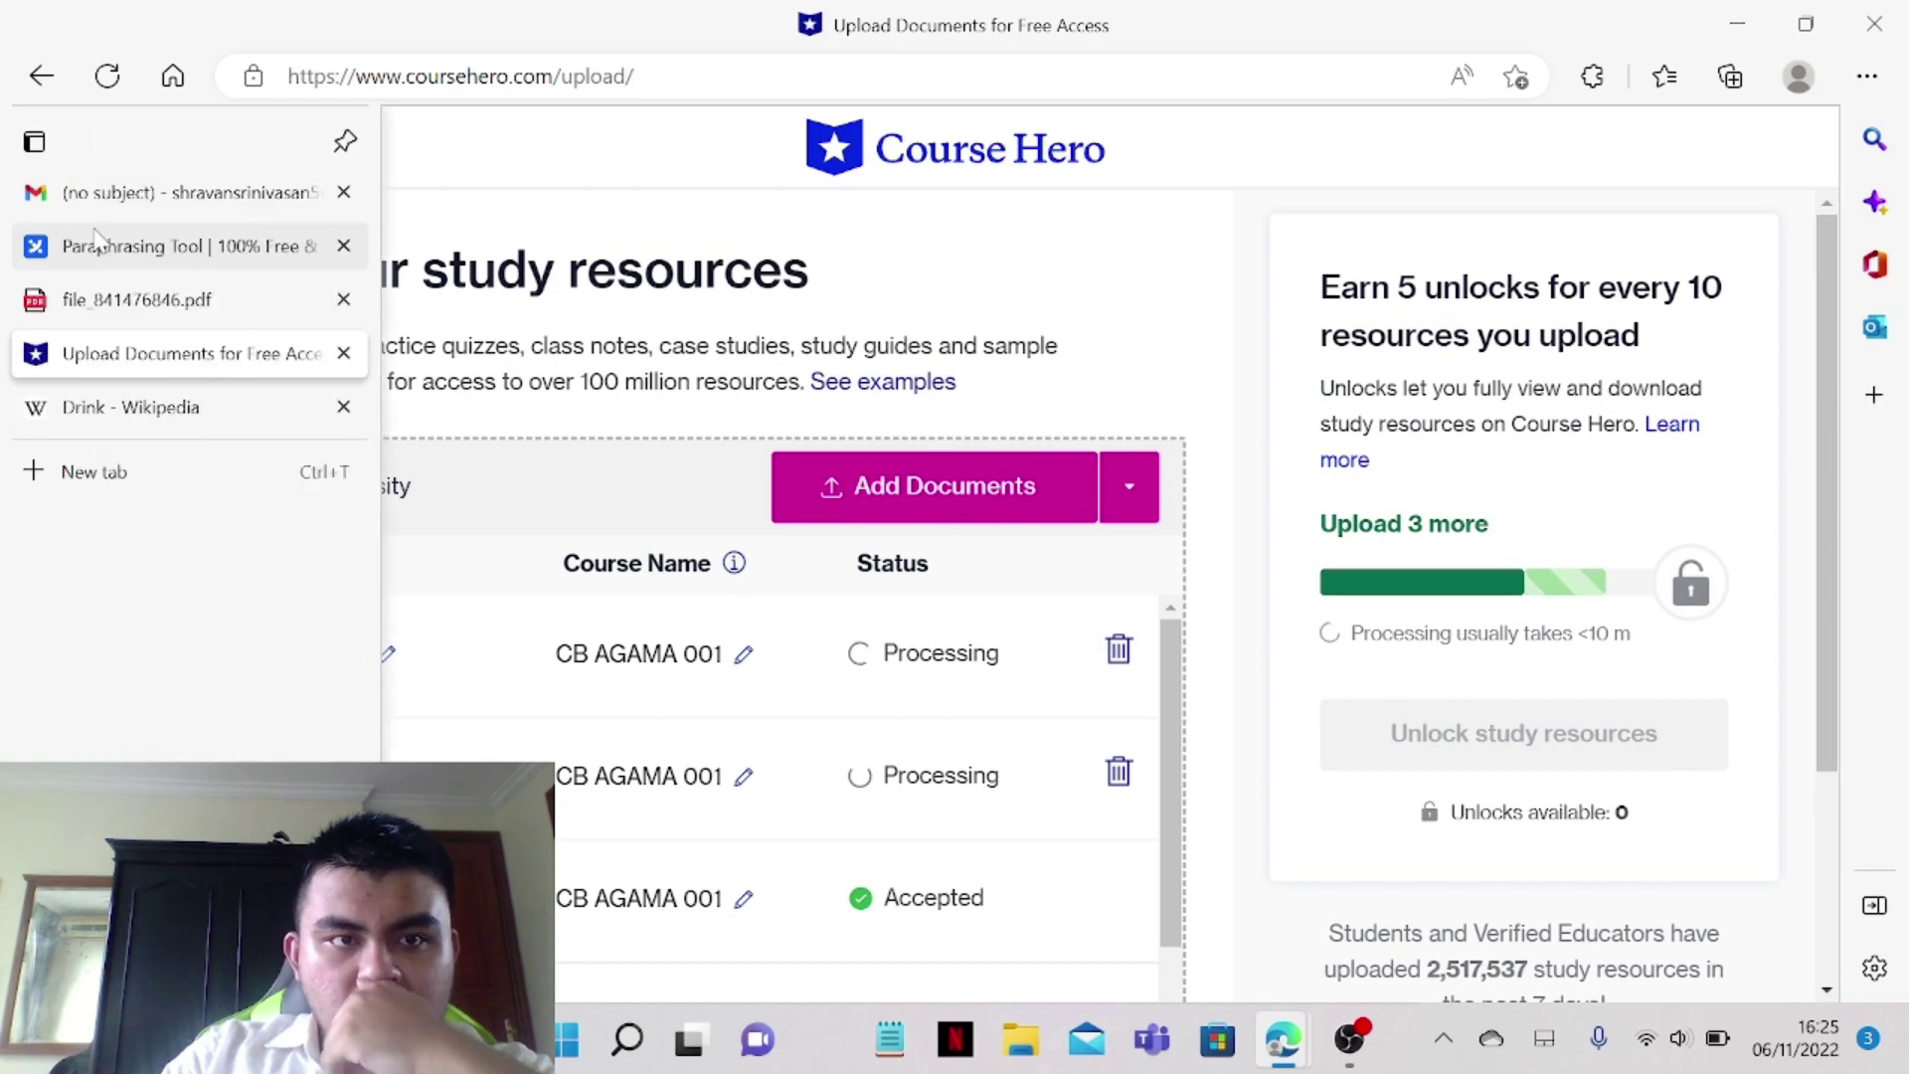
click(343, 300)
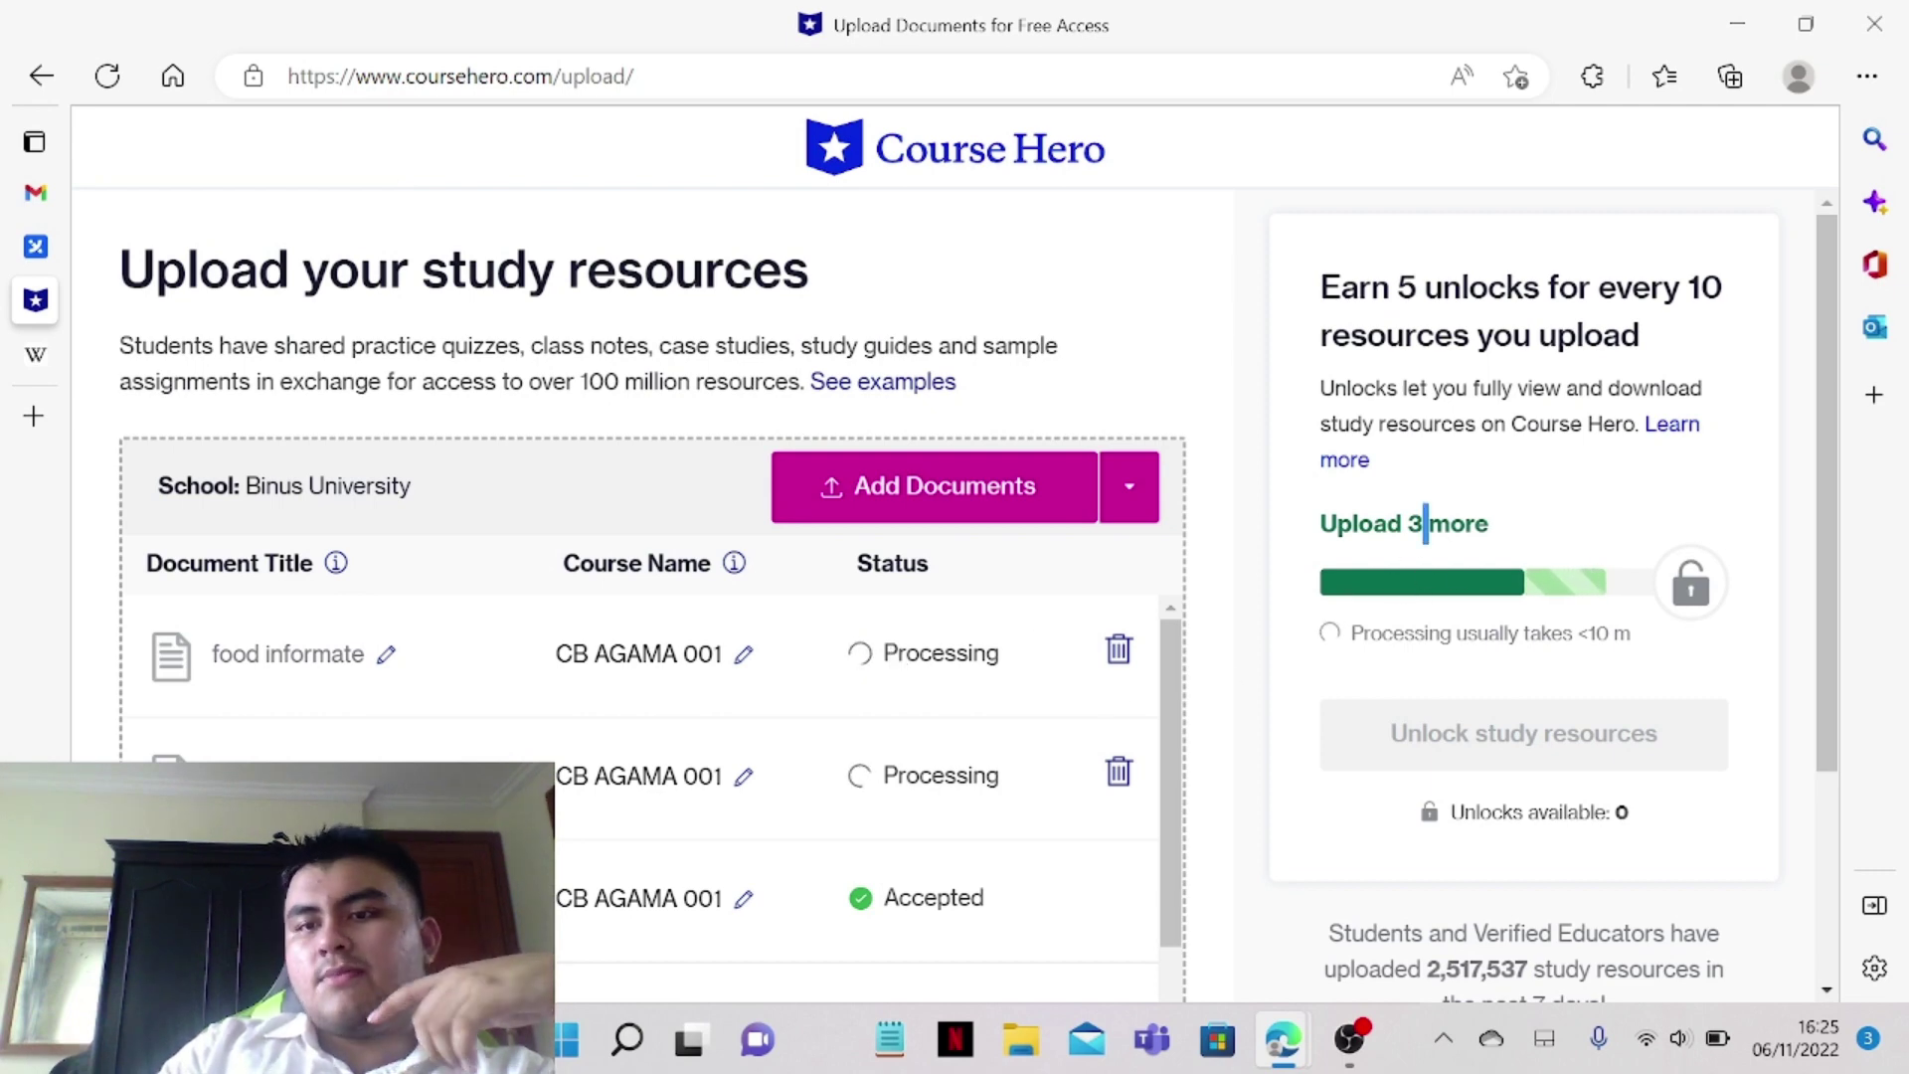
triple_click(1425, 523)
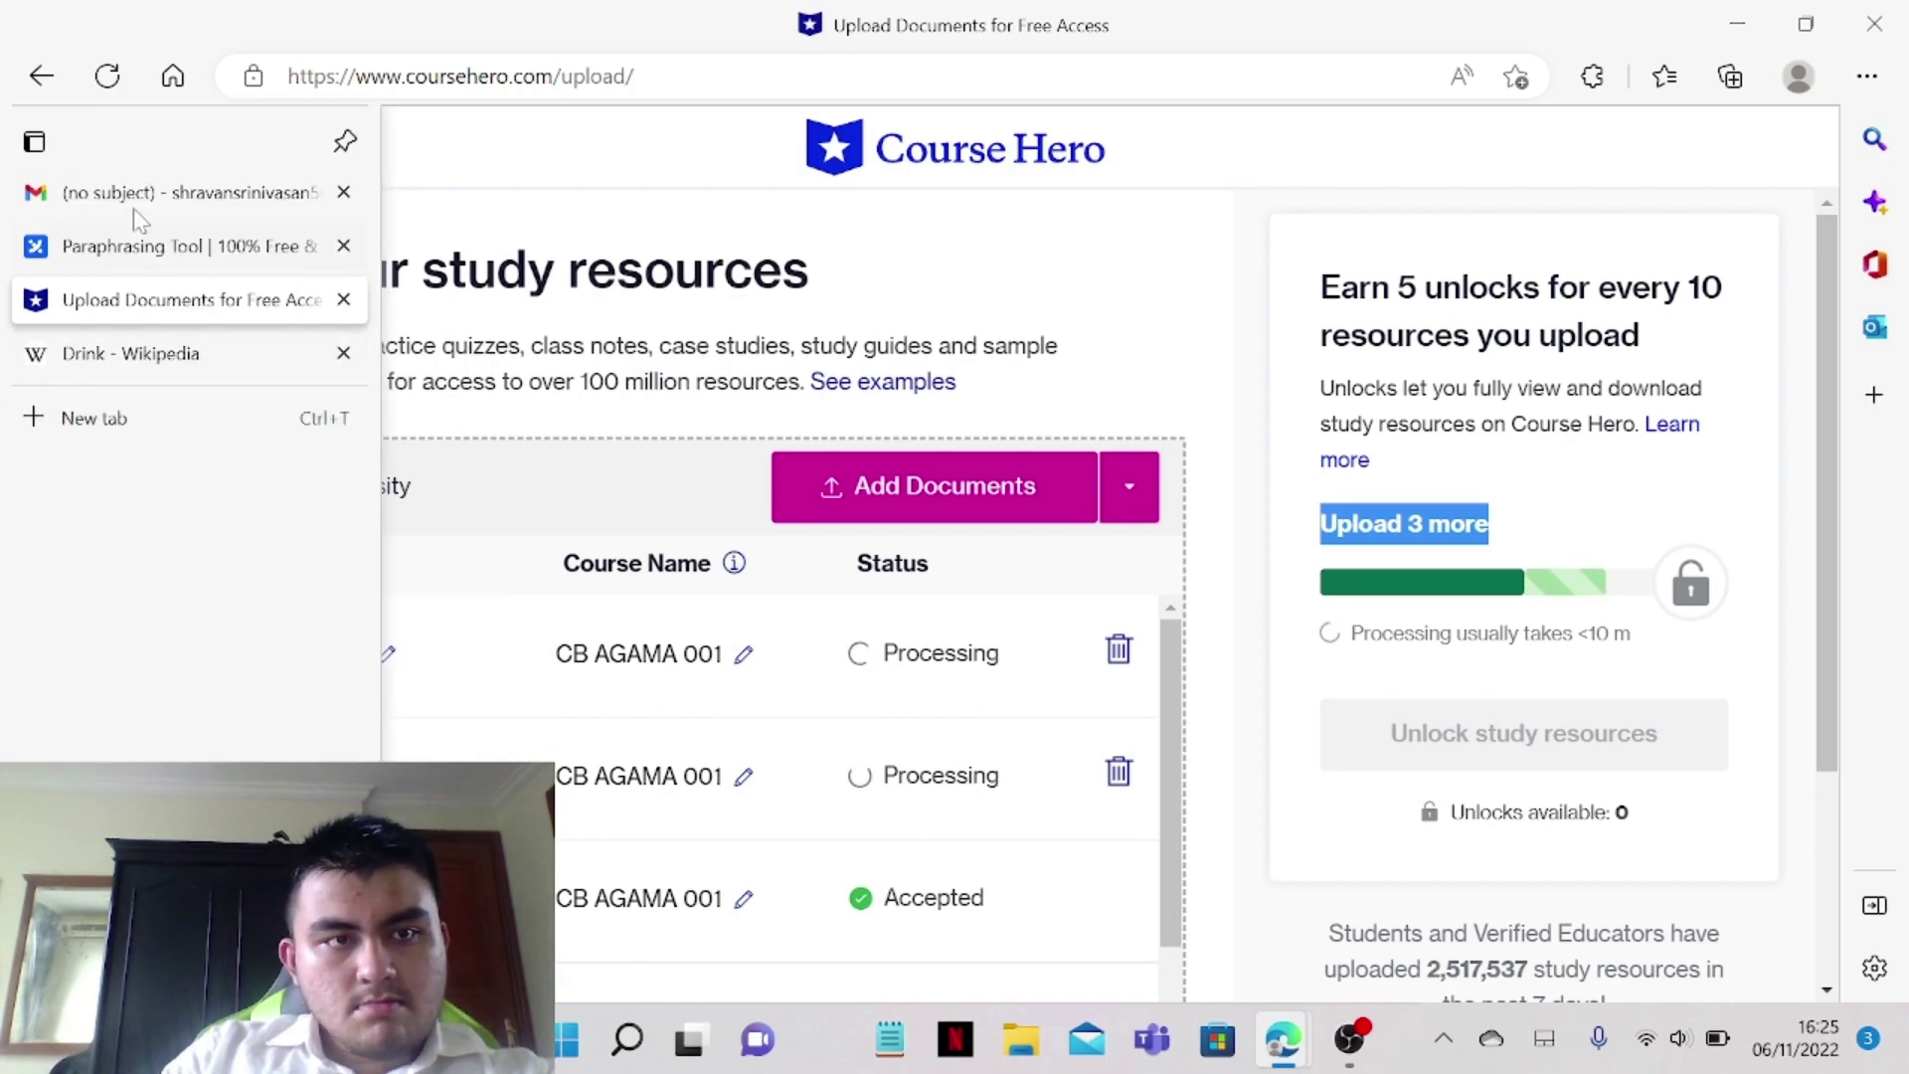
Paraphrase the Drink text again, discarding the current rewritten results
click(149, 247)
scroll(403, 614, up, 8)
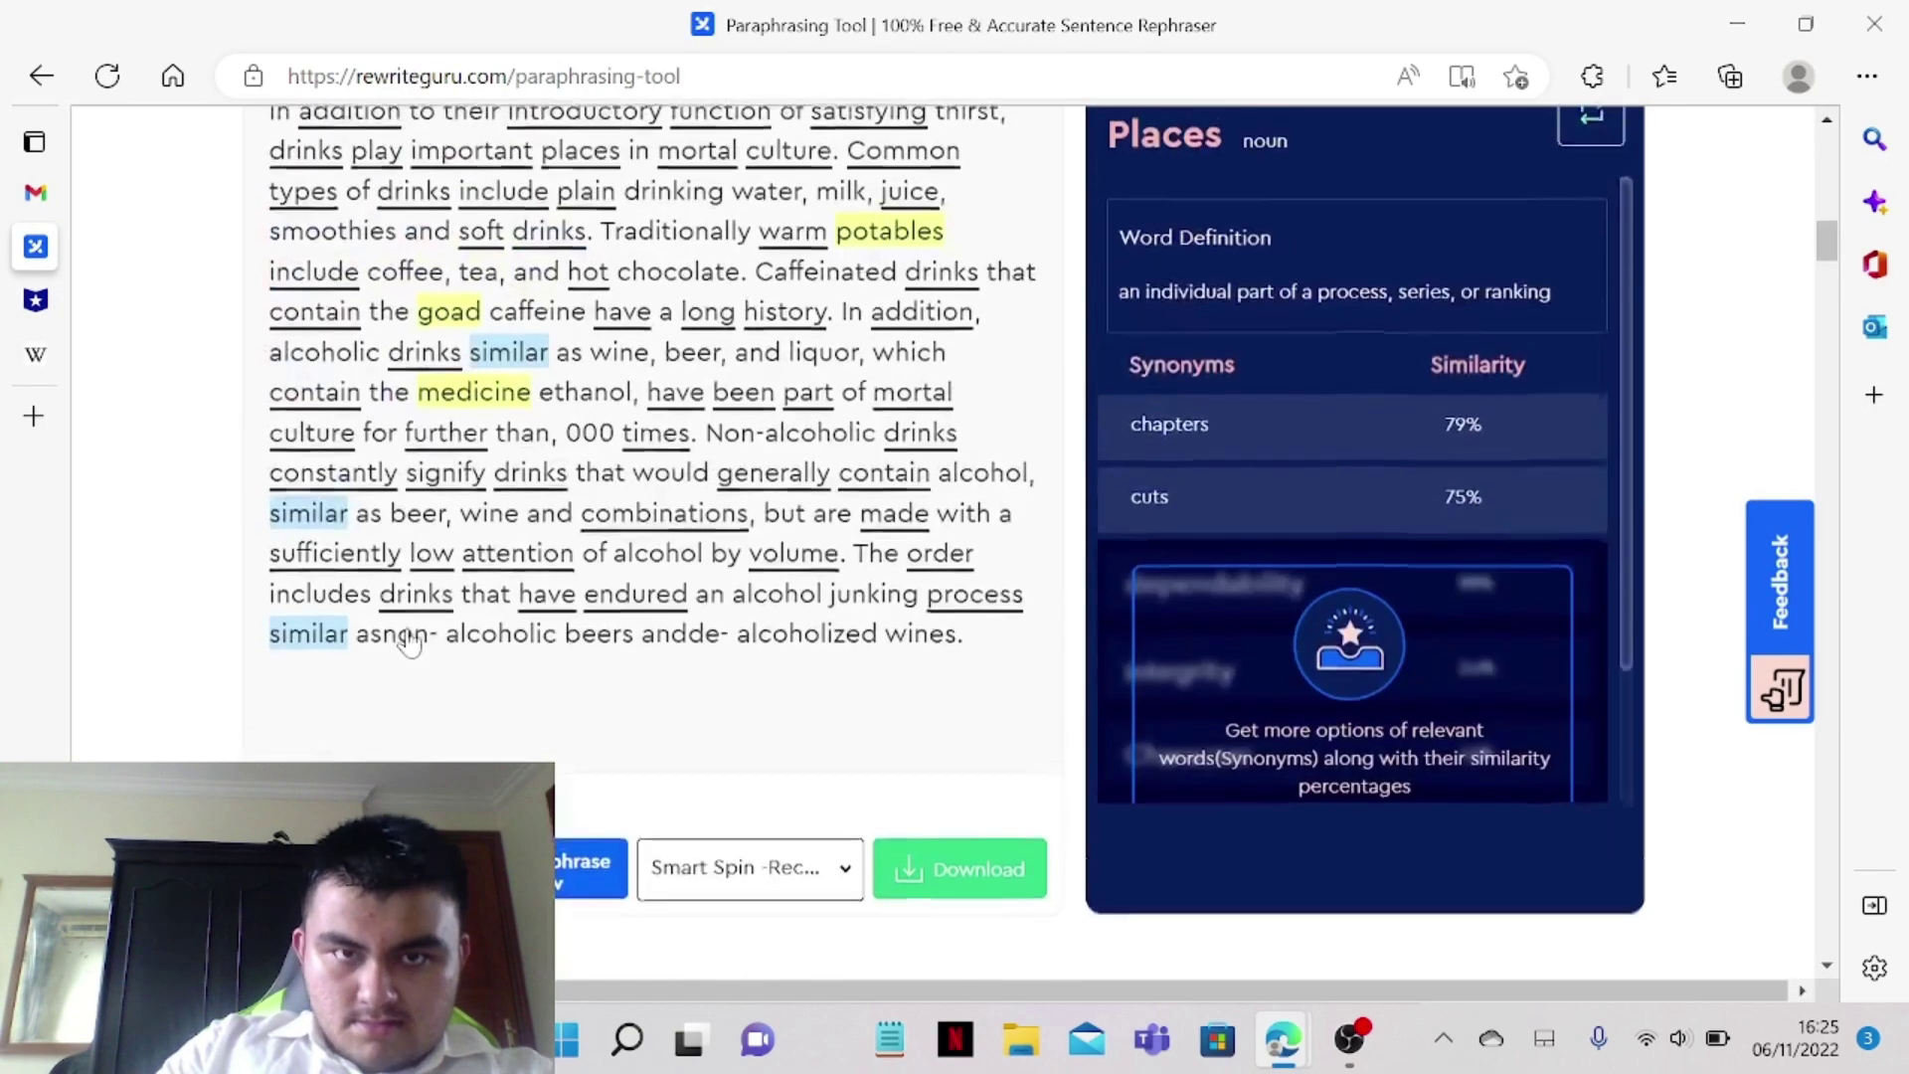
scroll(422, 656, down, 7)
click(369, 622)
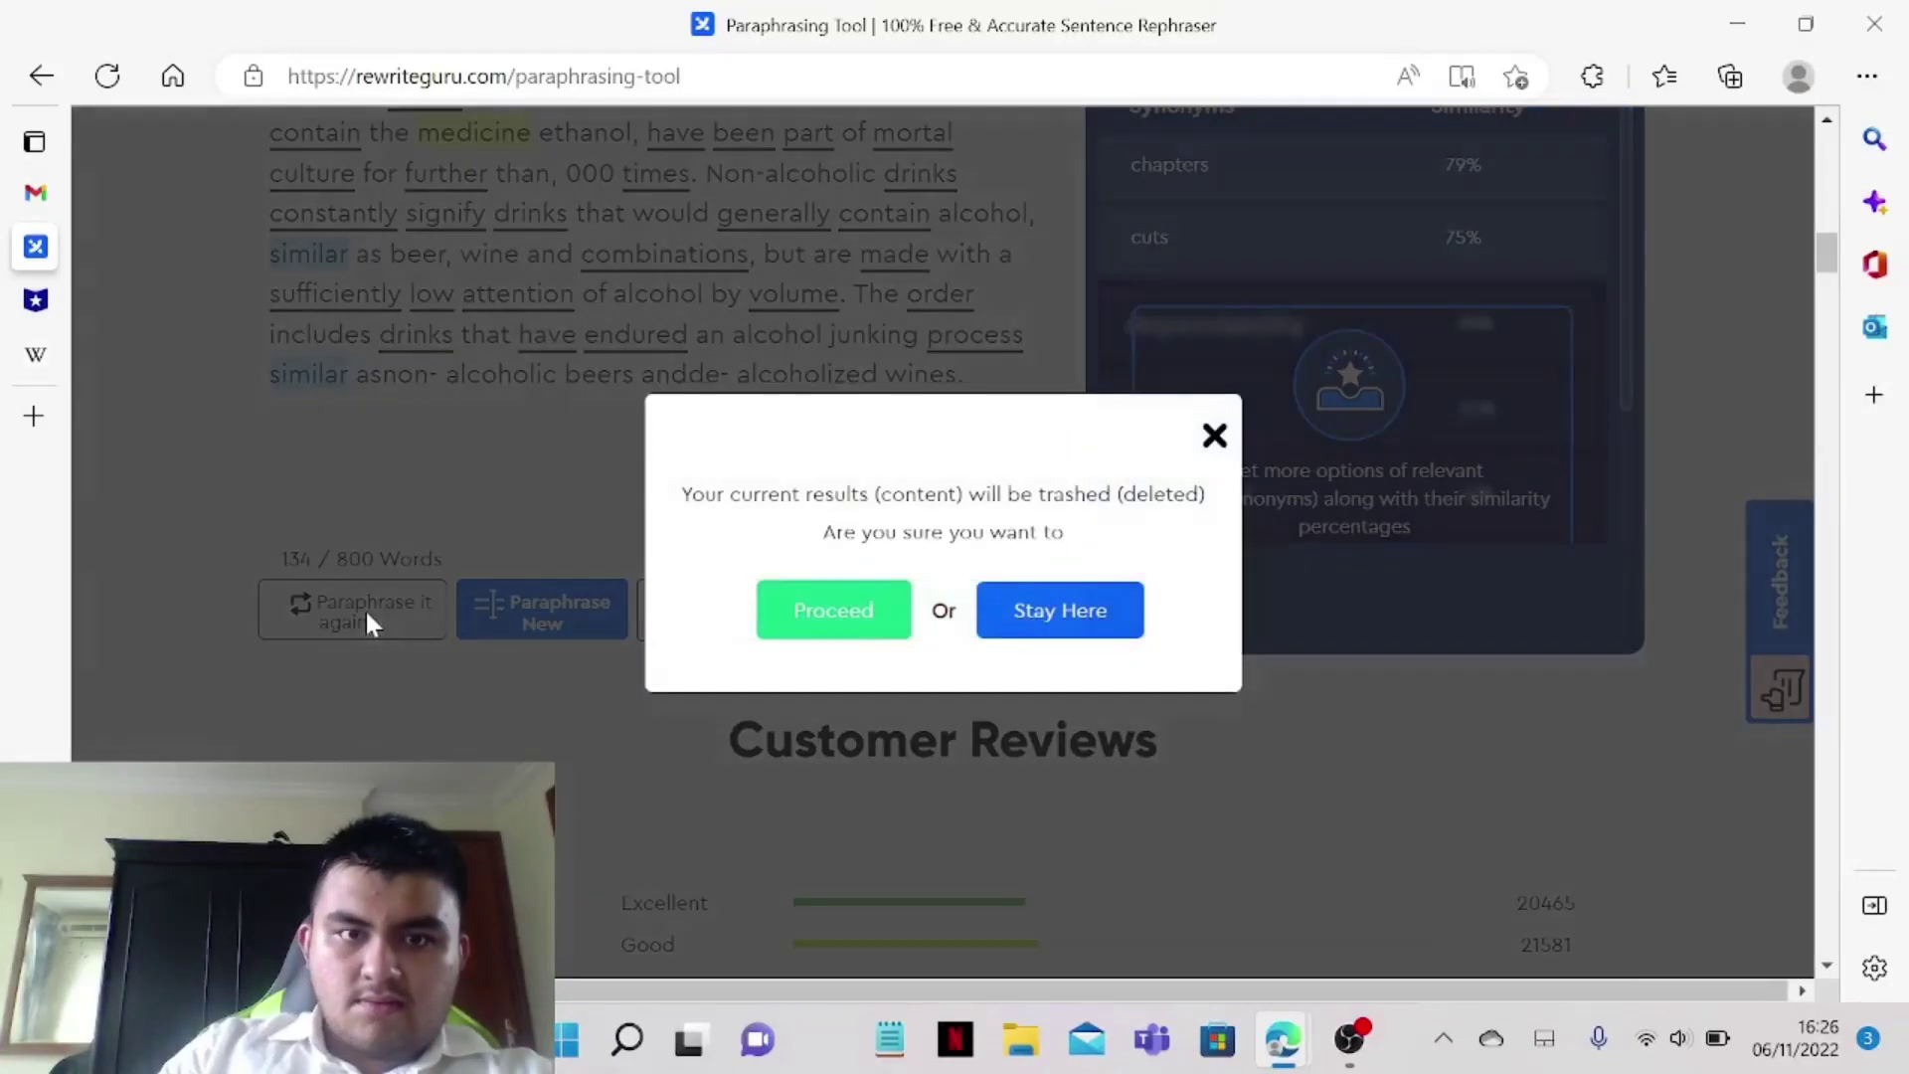
click(879, 630)
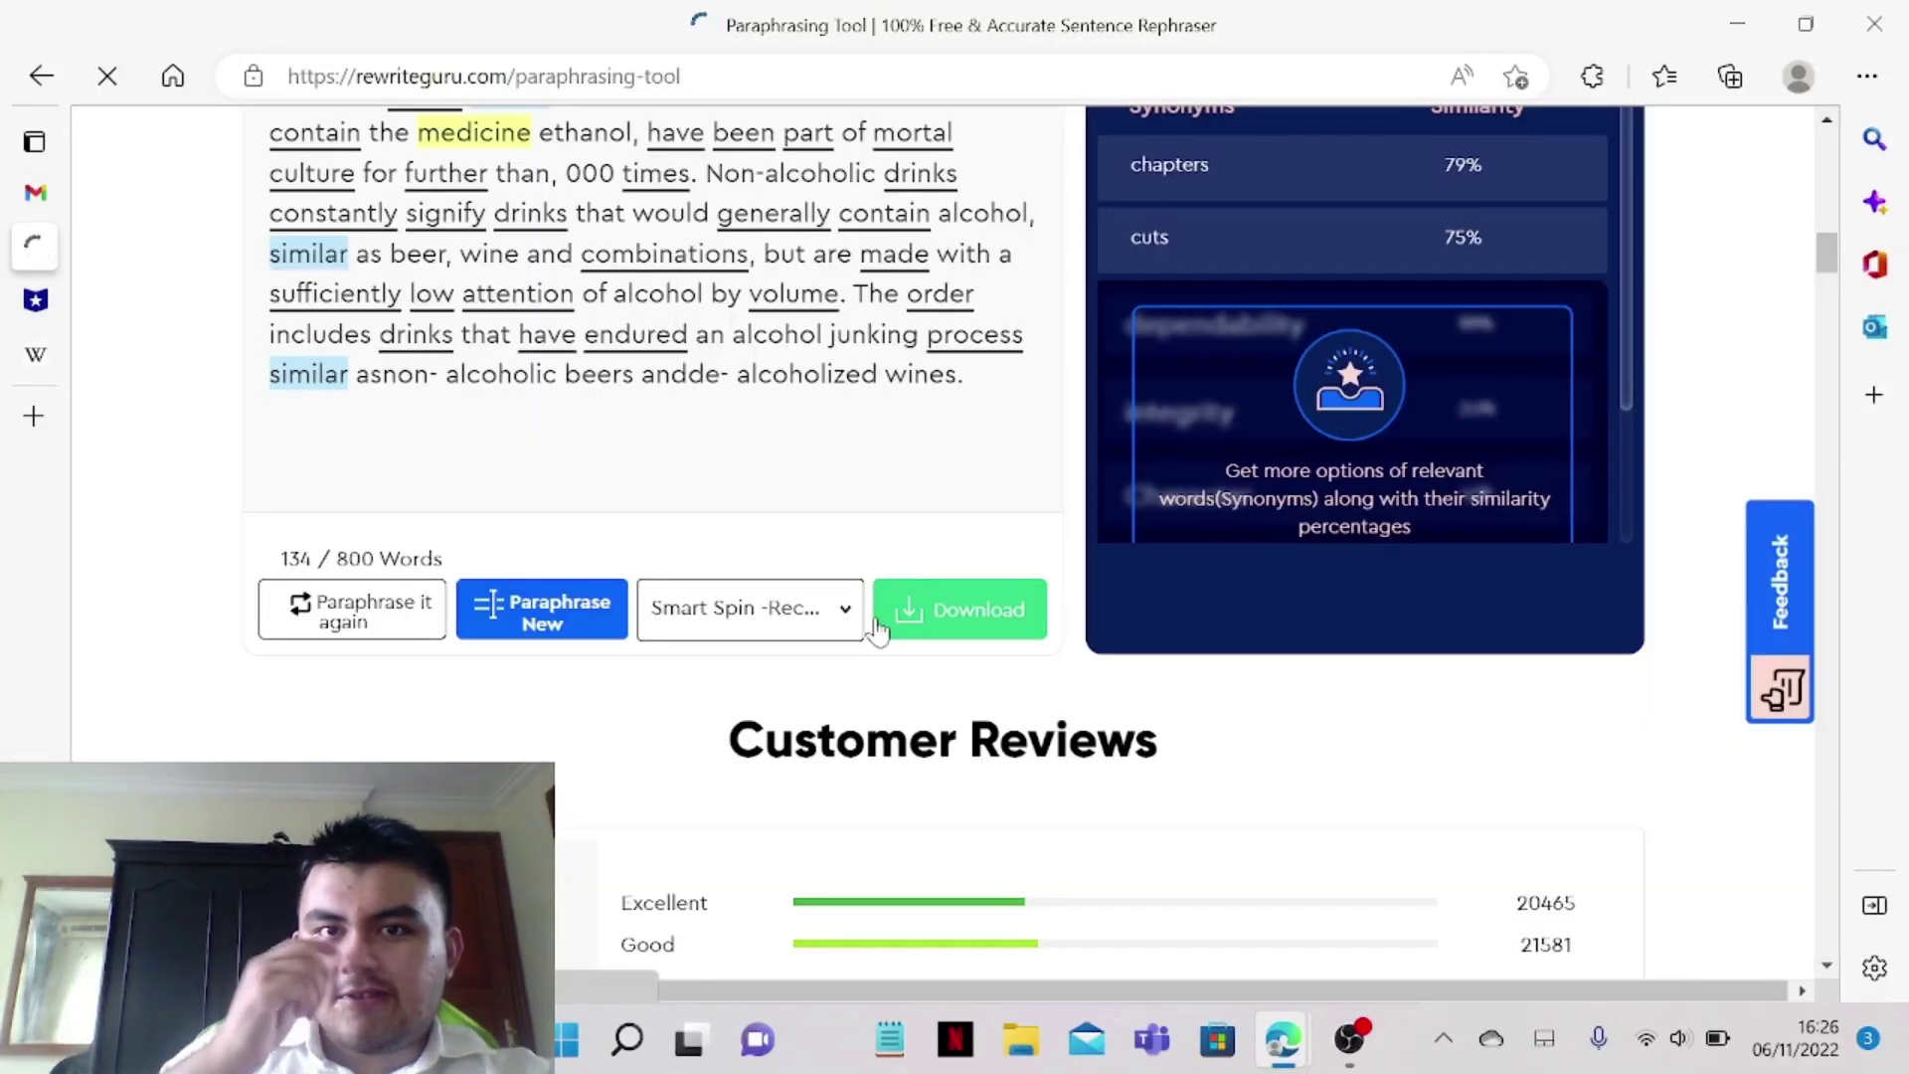
Download the new 134-word paraphrase as file_429519513.pdf
scroll(875, 636, down, 6)
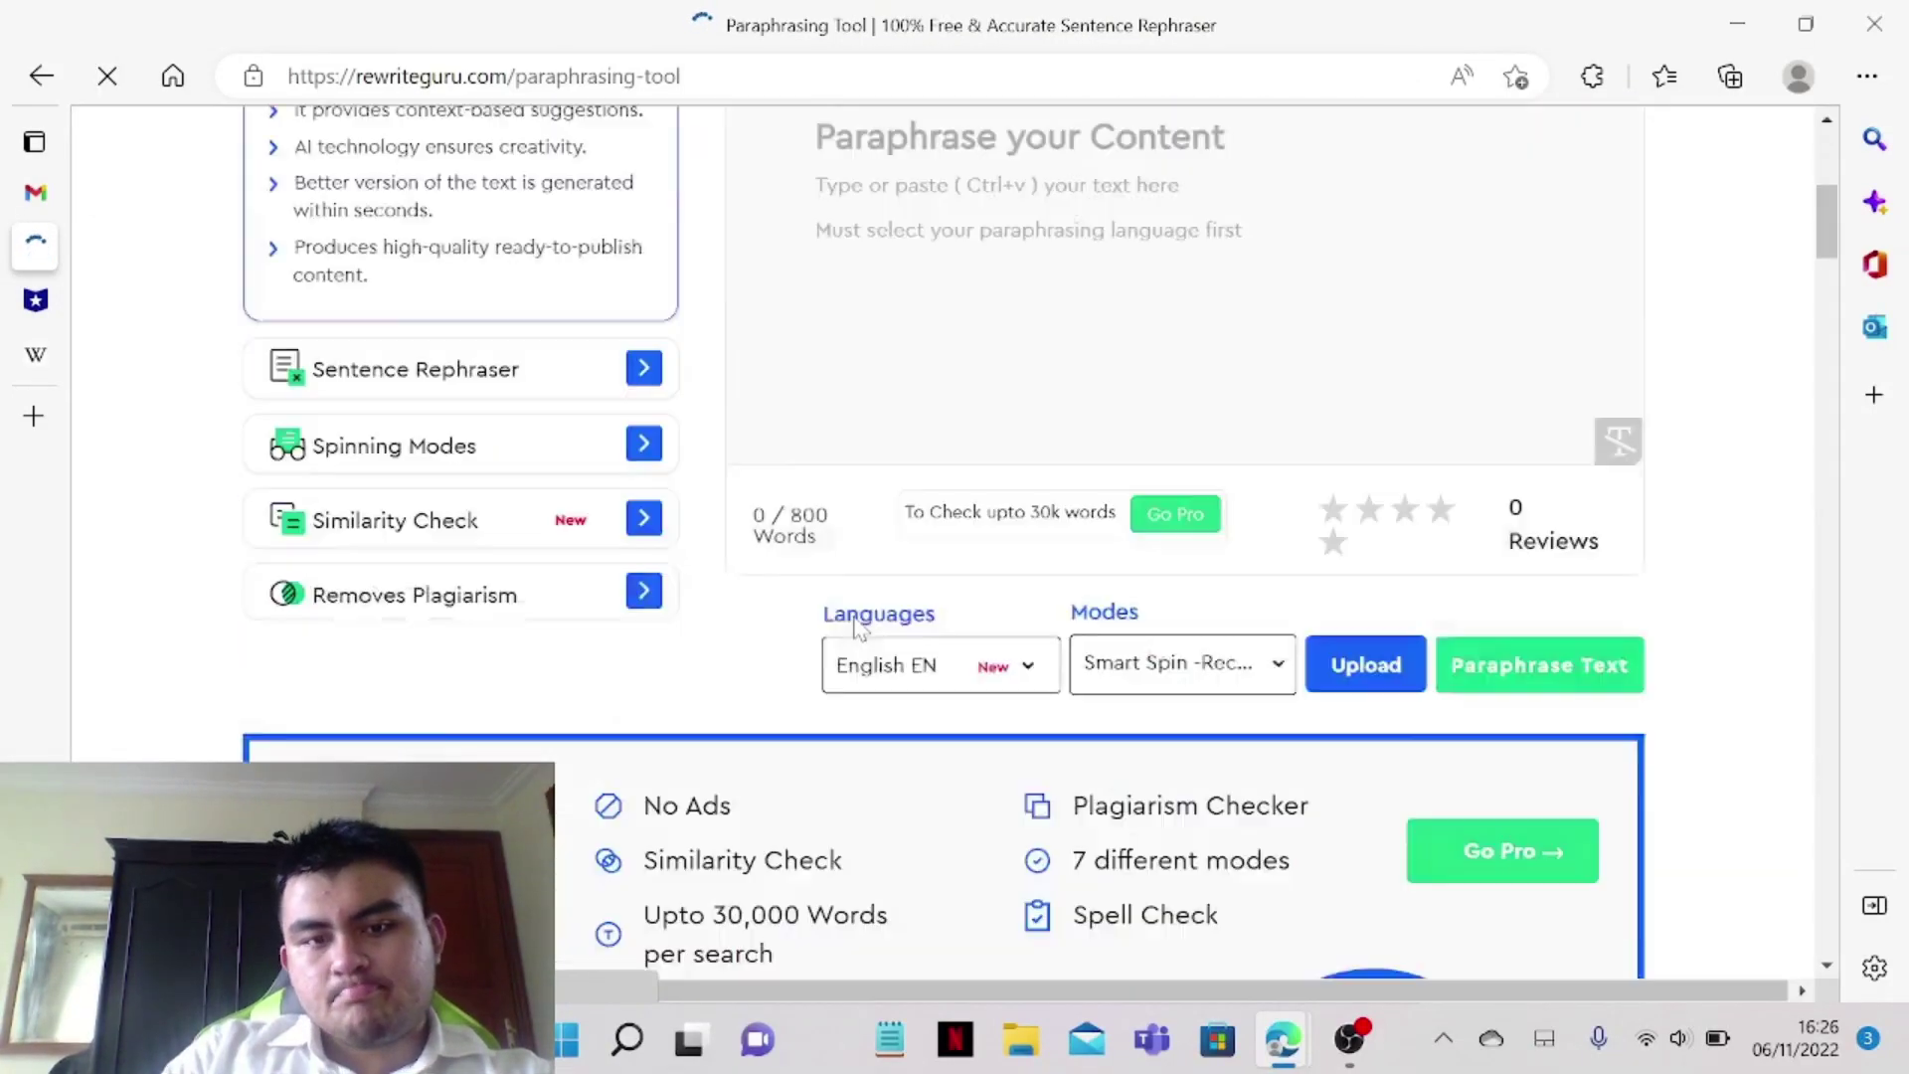
scroll(857, 626, down, 10)
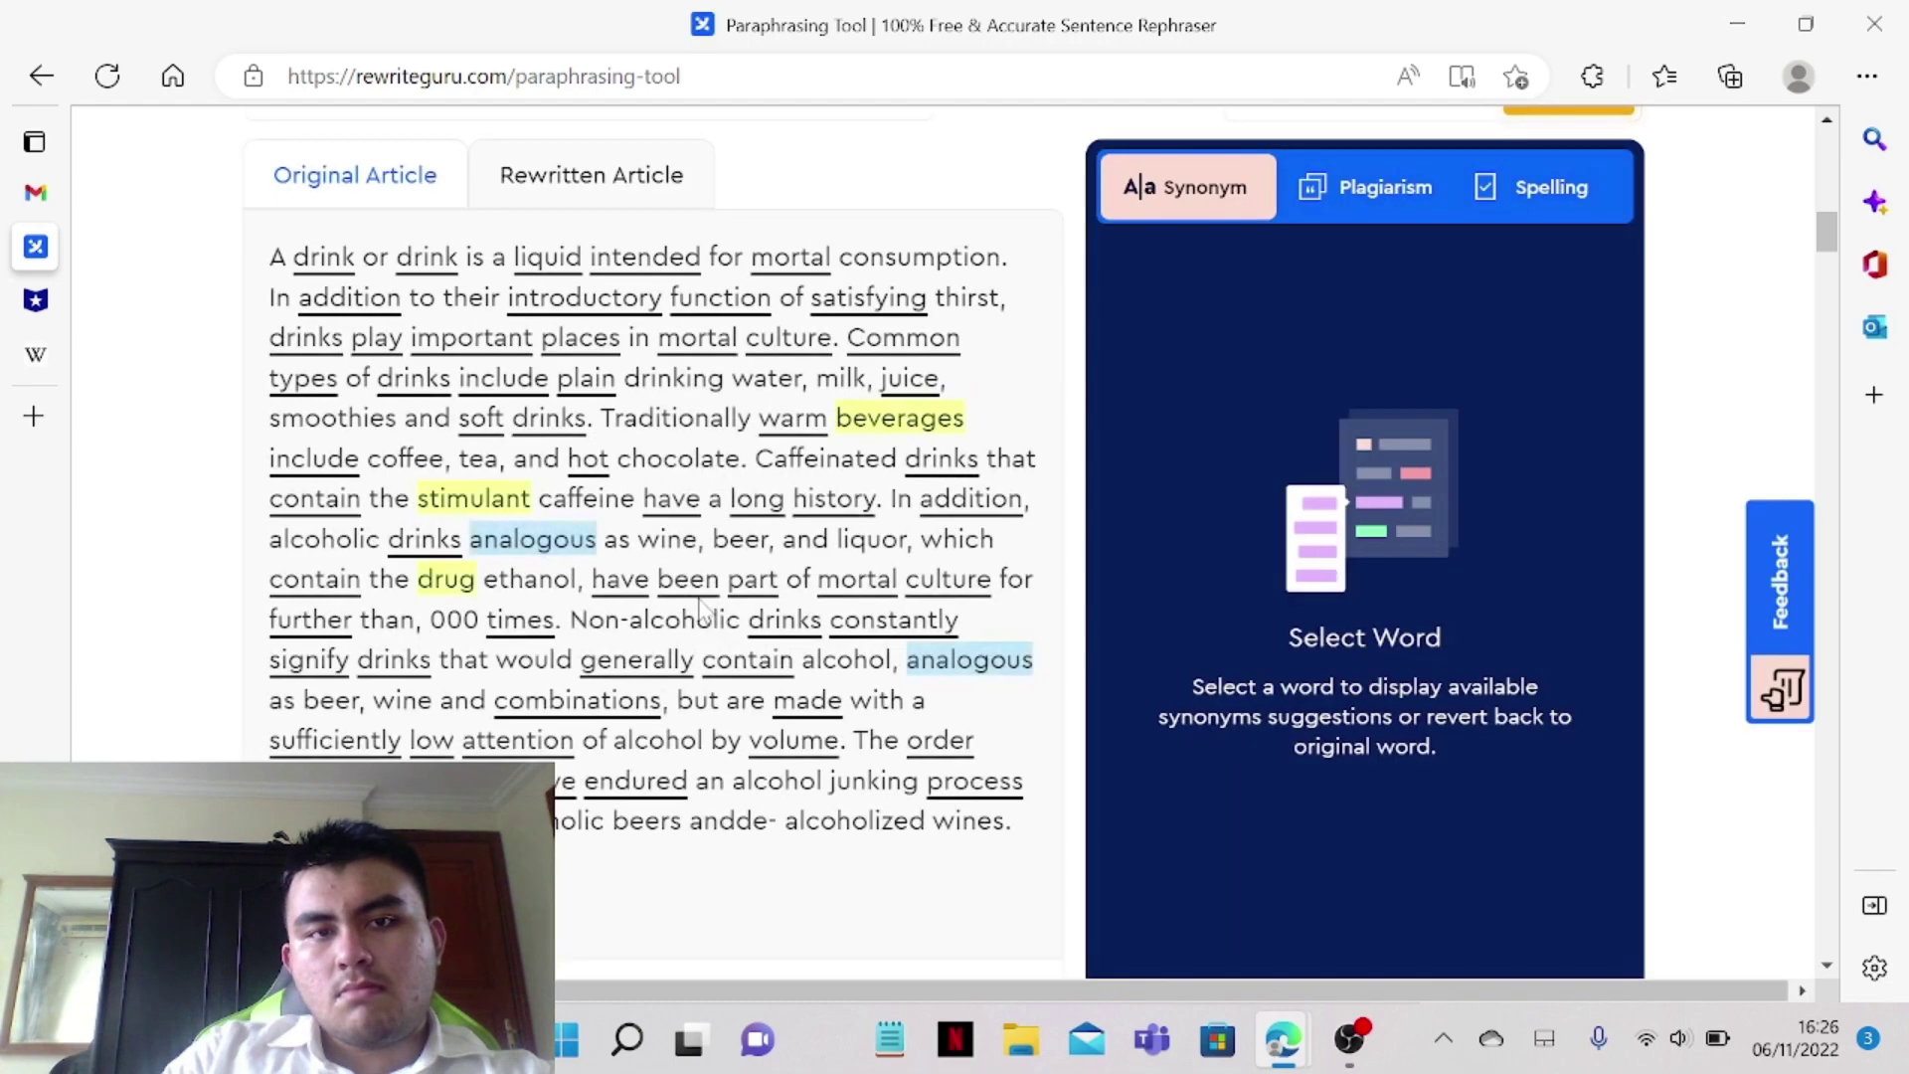
scroll(843, 606, down, 4)
click(961, 665)
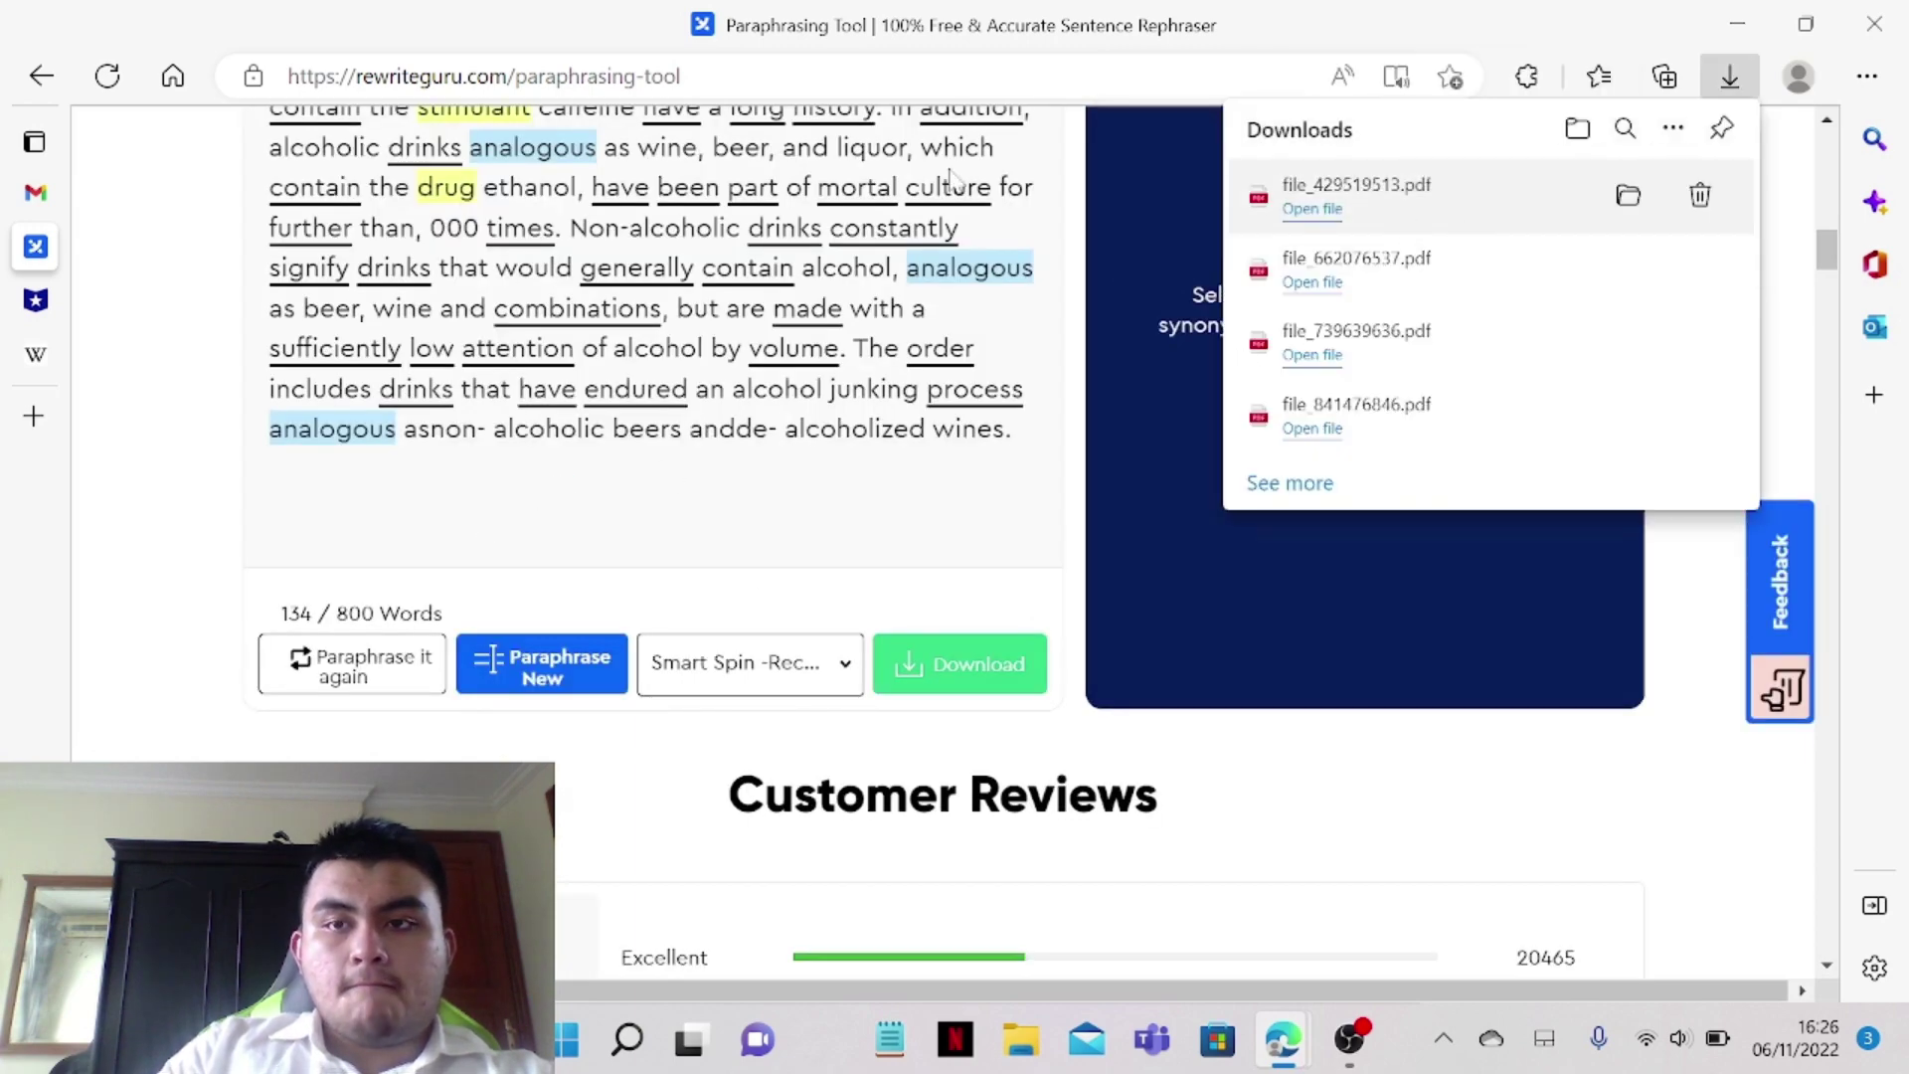
Upload file_429519513.pdf to Course Hero under course CB AGAMA 001
click(35, 300)
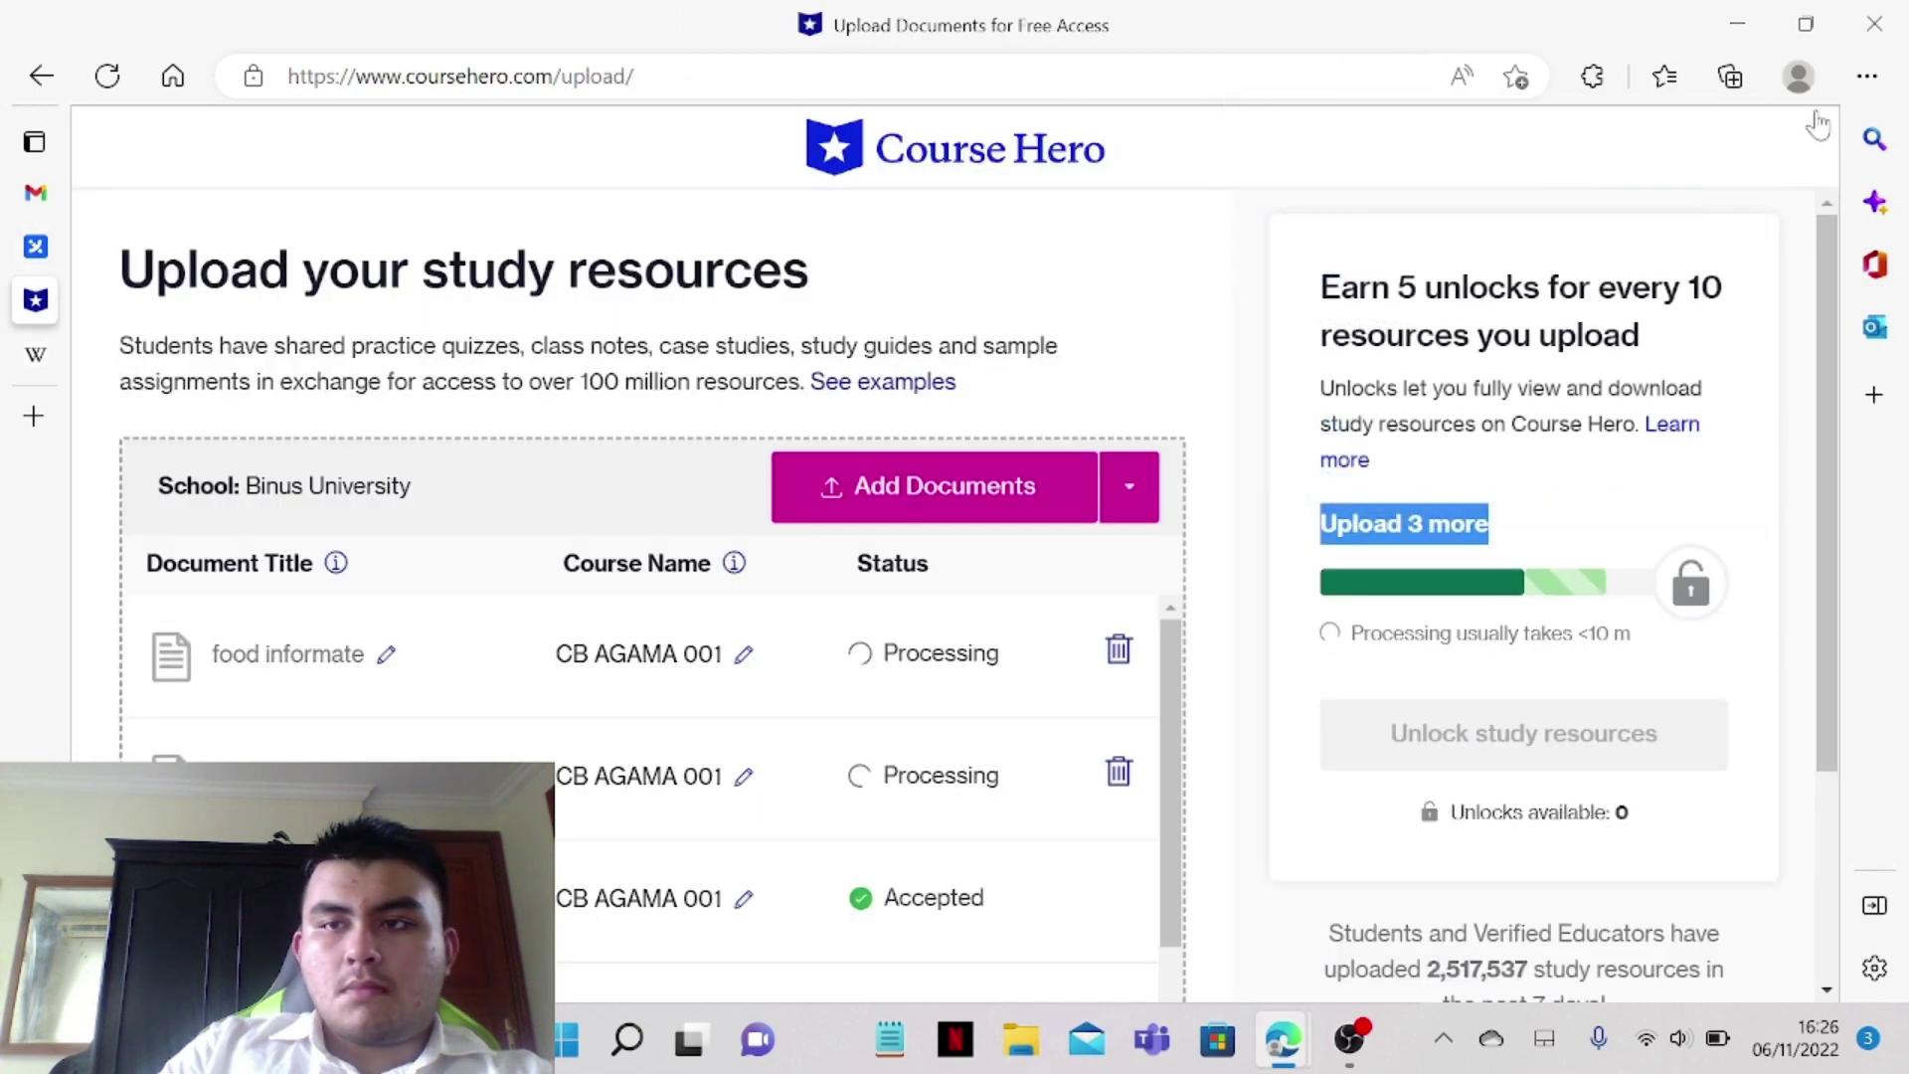
click(1867, 76)
click(1609, 377)
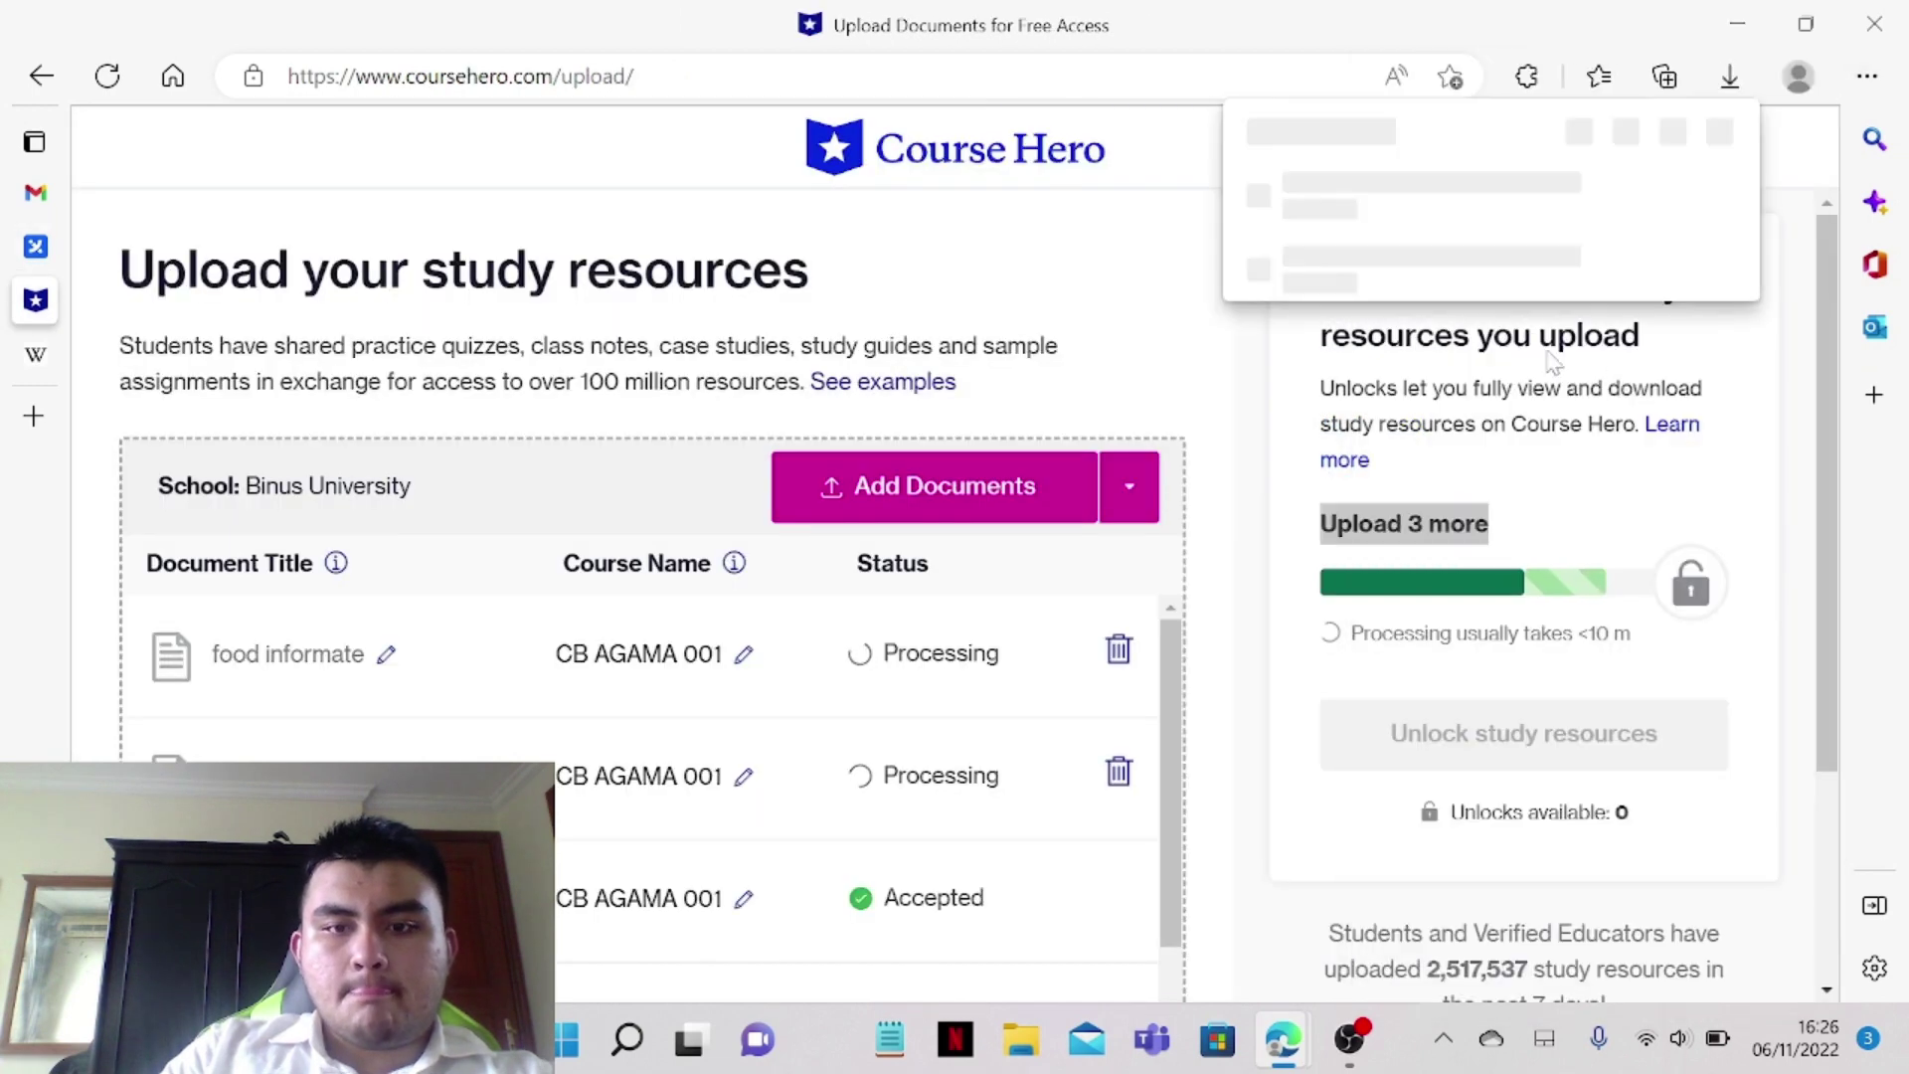
drag(1383, 195, 988, 597)
scroll(1054, 585, down, 3)
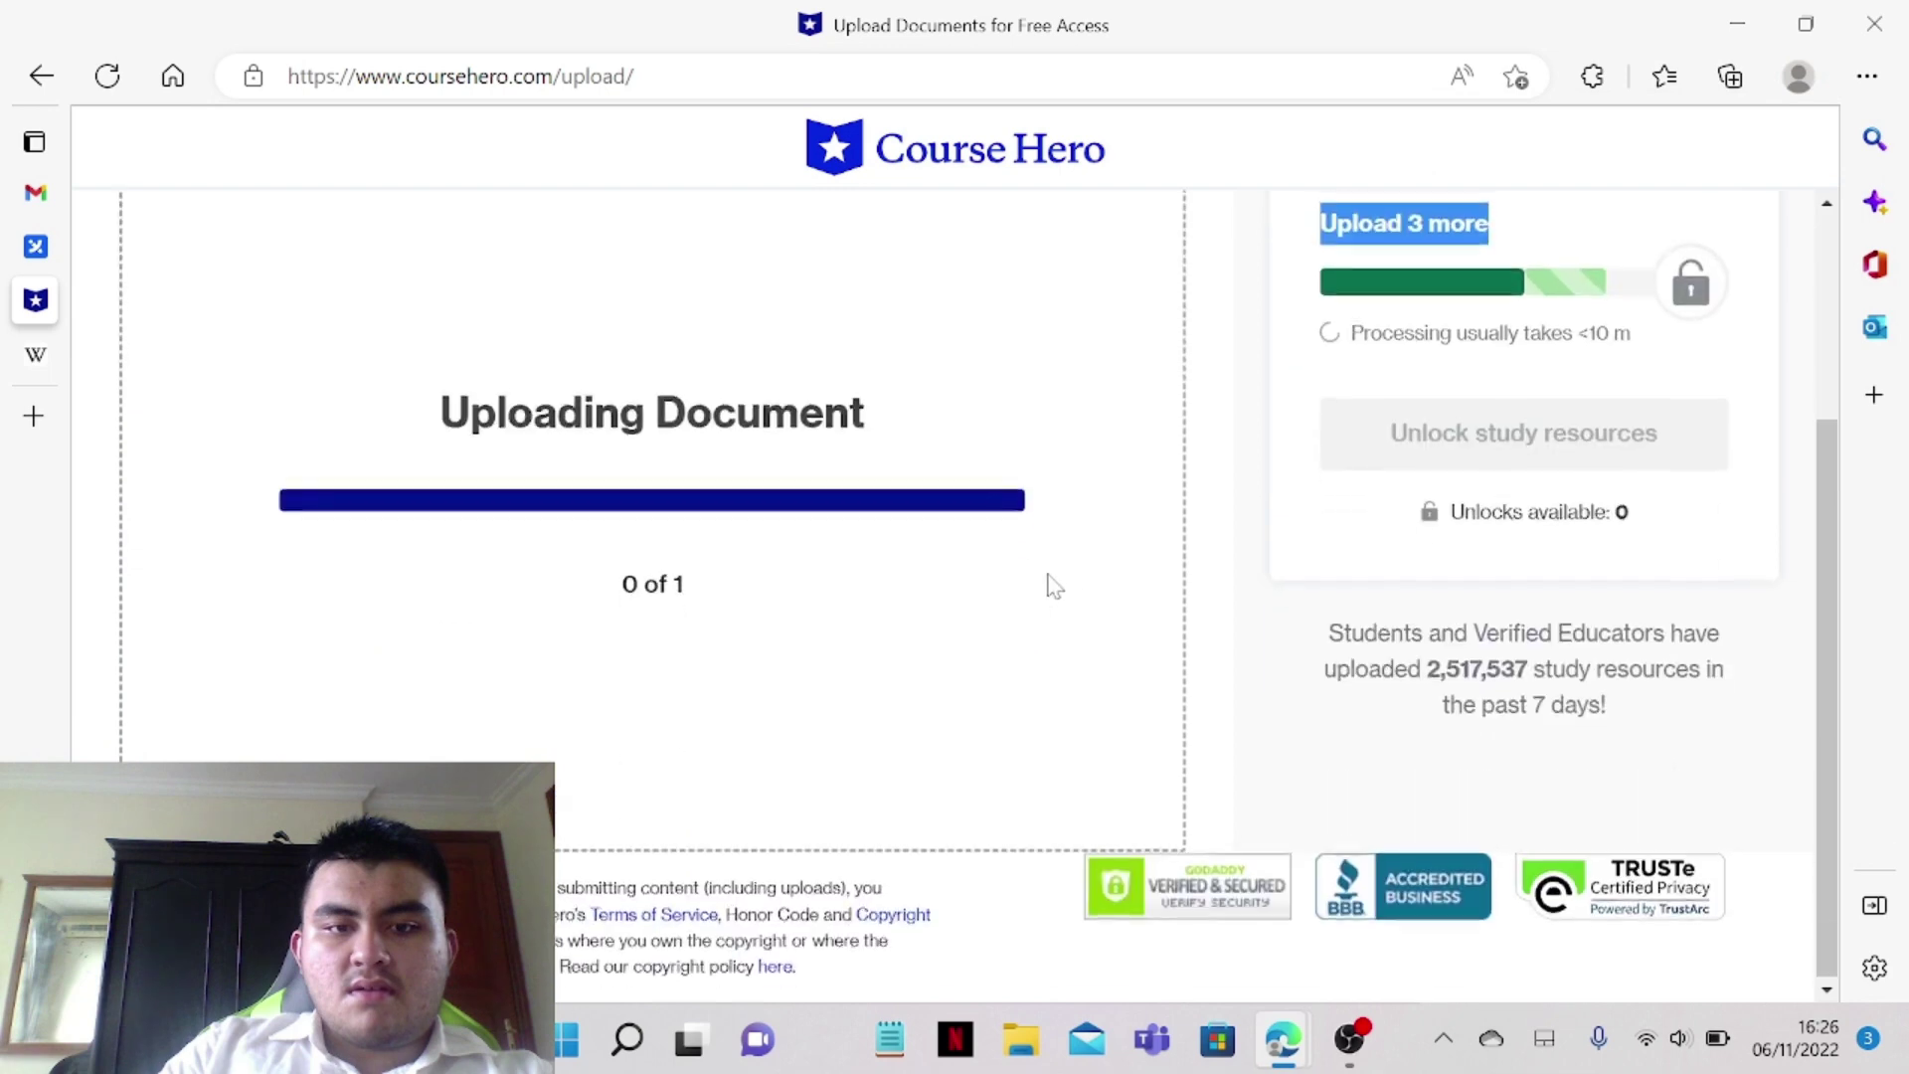
click(708, 549)
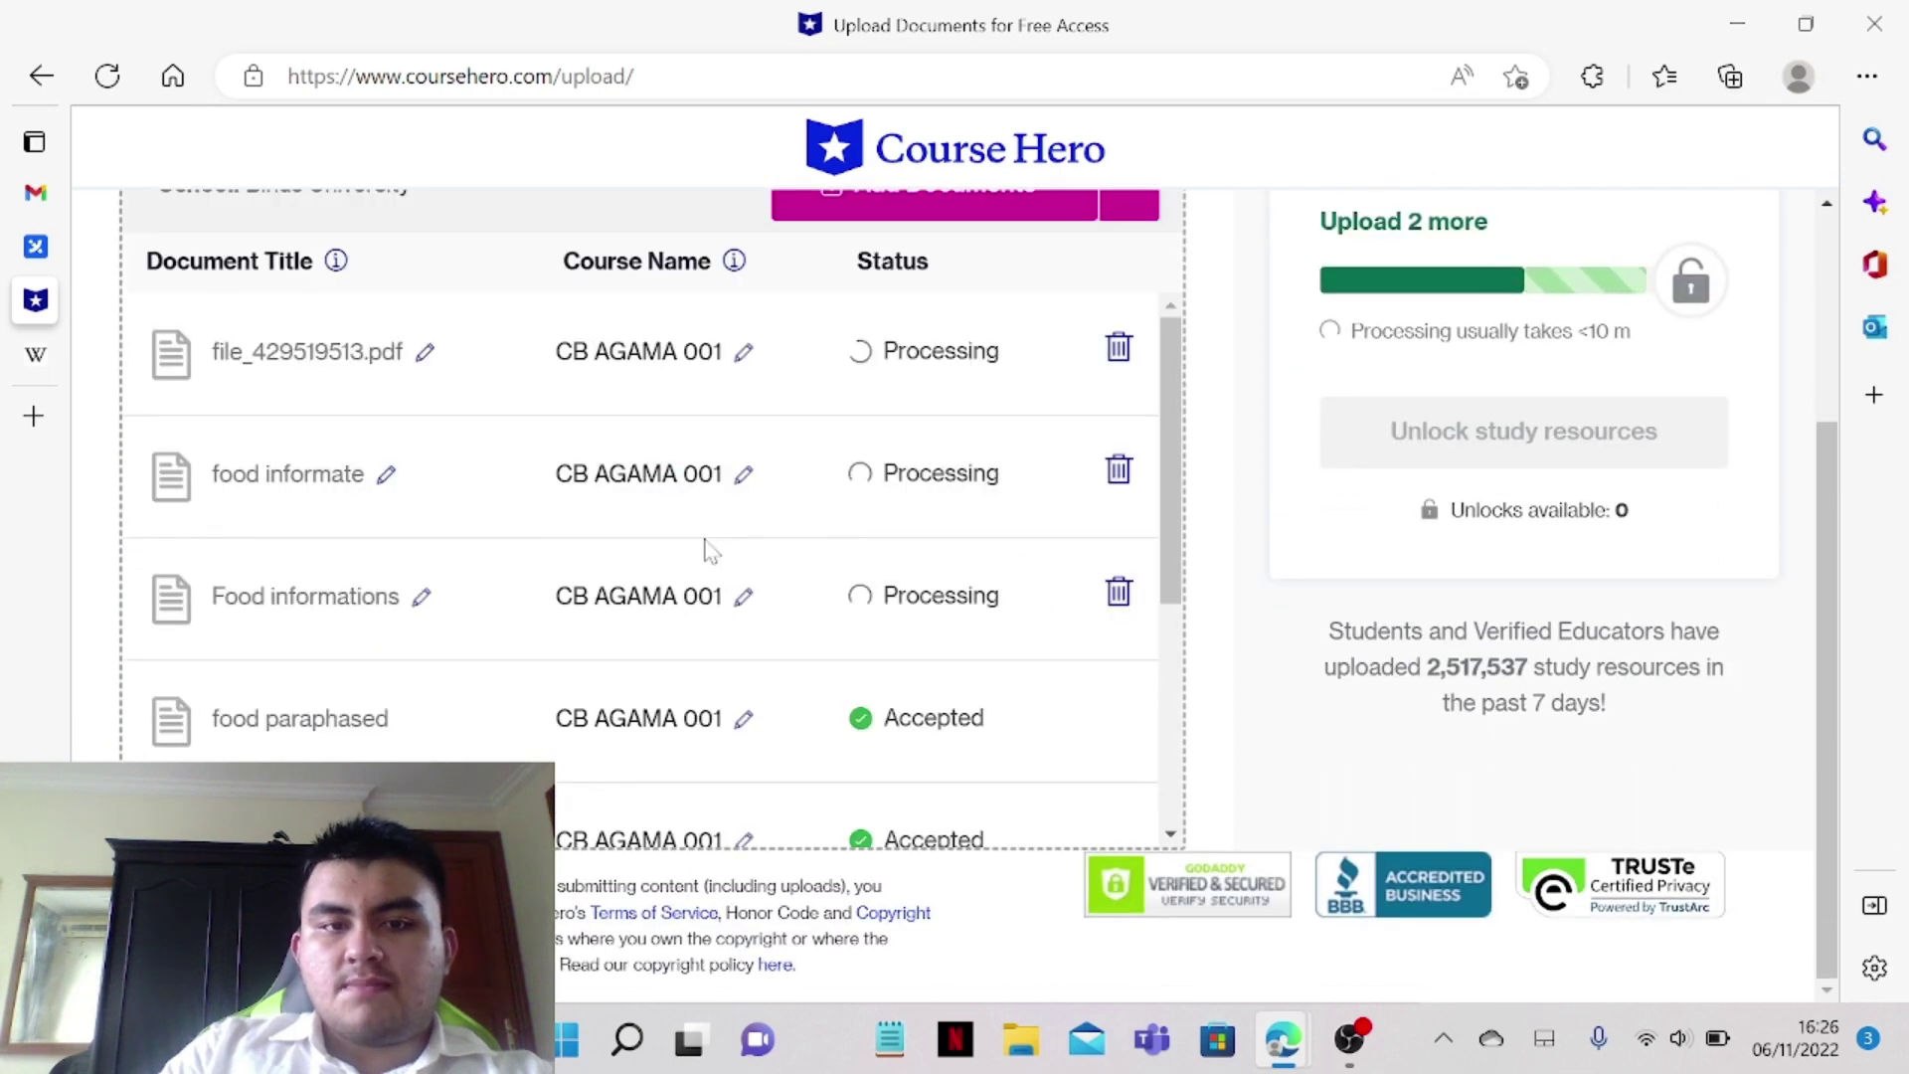
Retitle the new document 'food intail info'
click(424, 352)
key(ctrl+a)
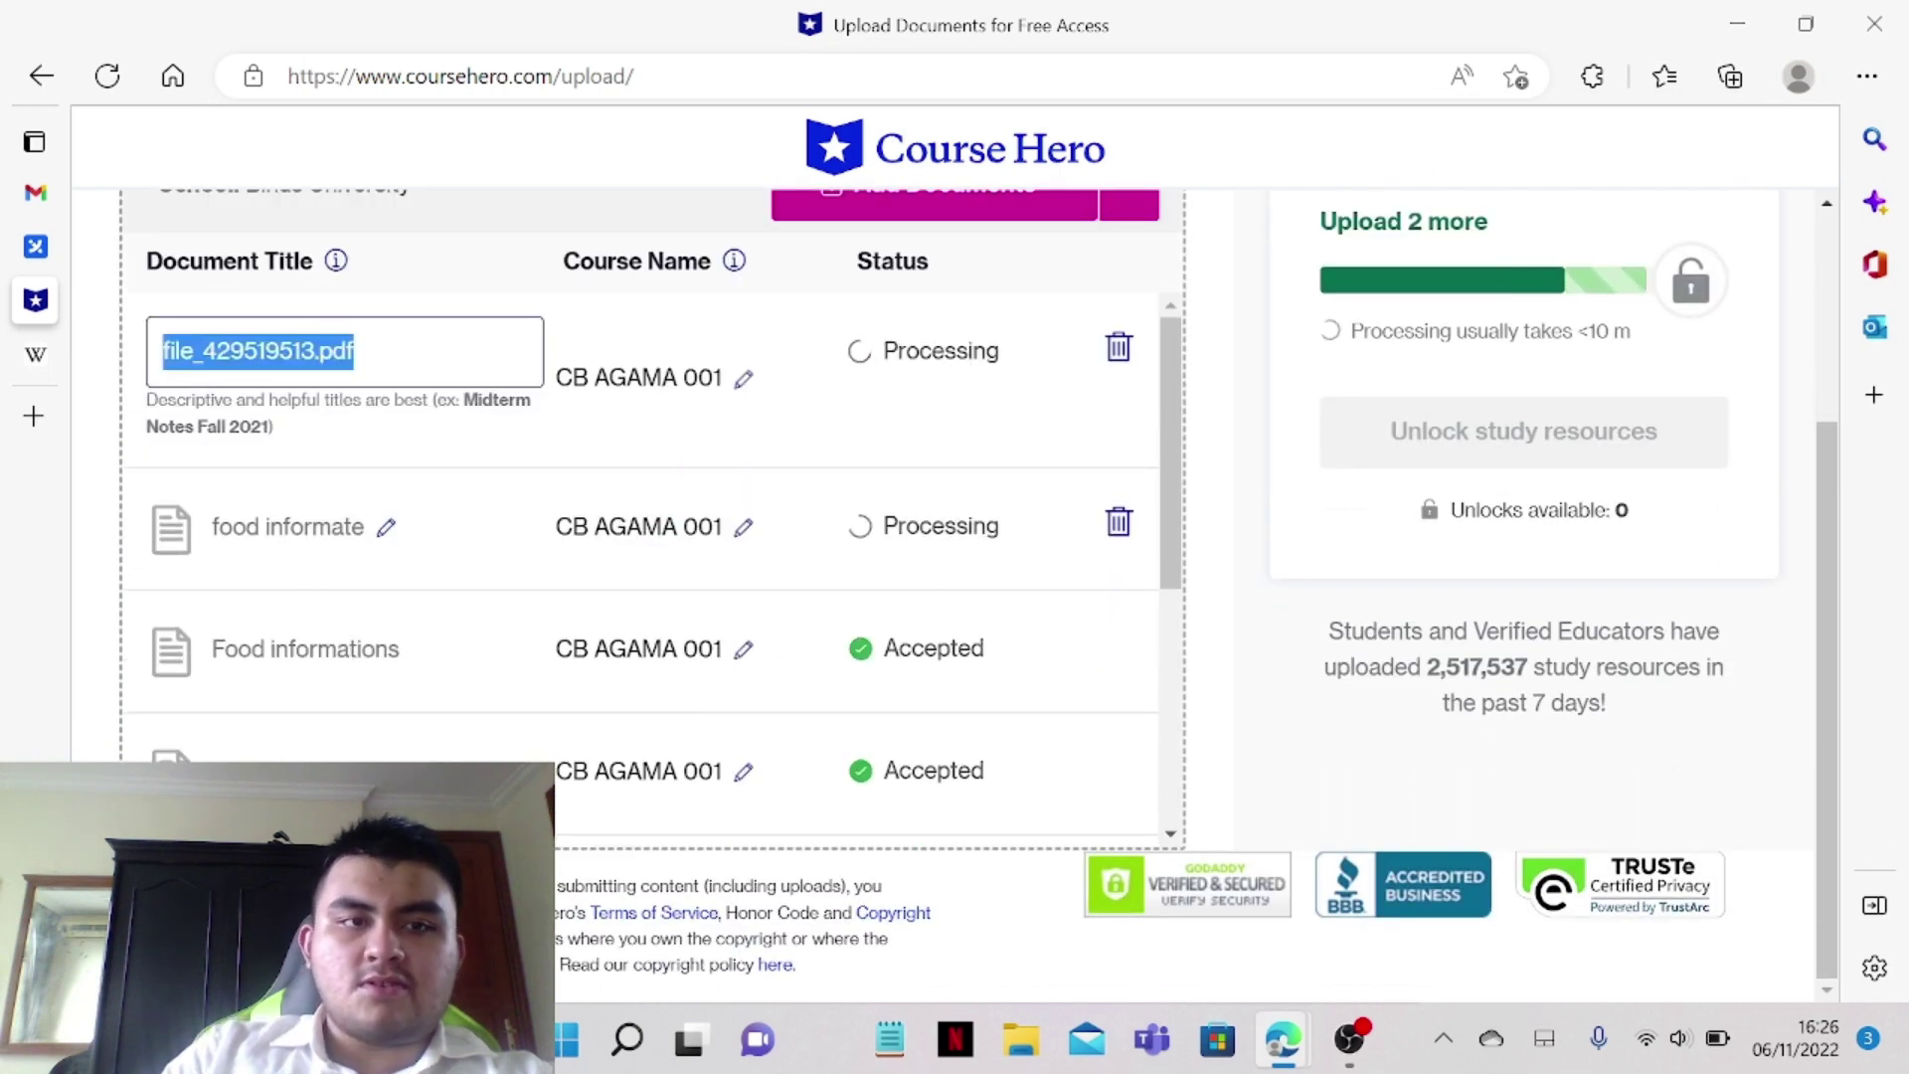
text(food int)
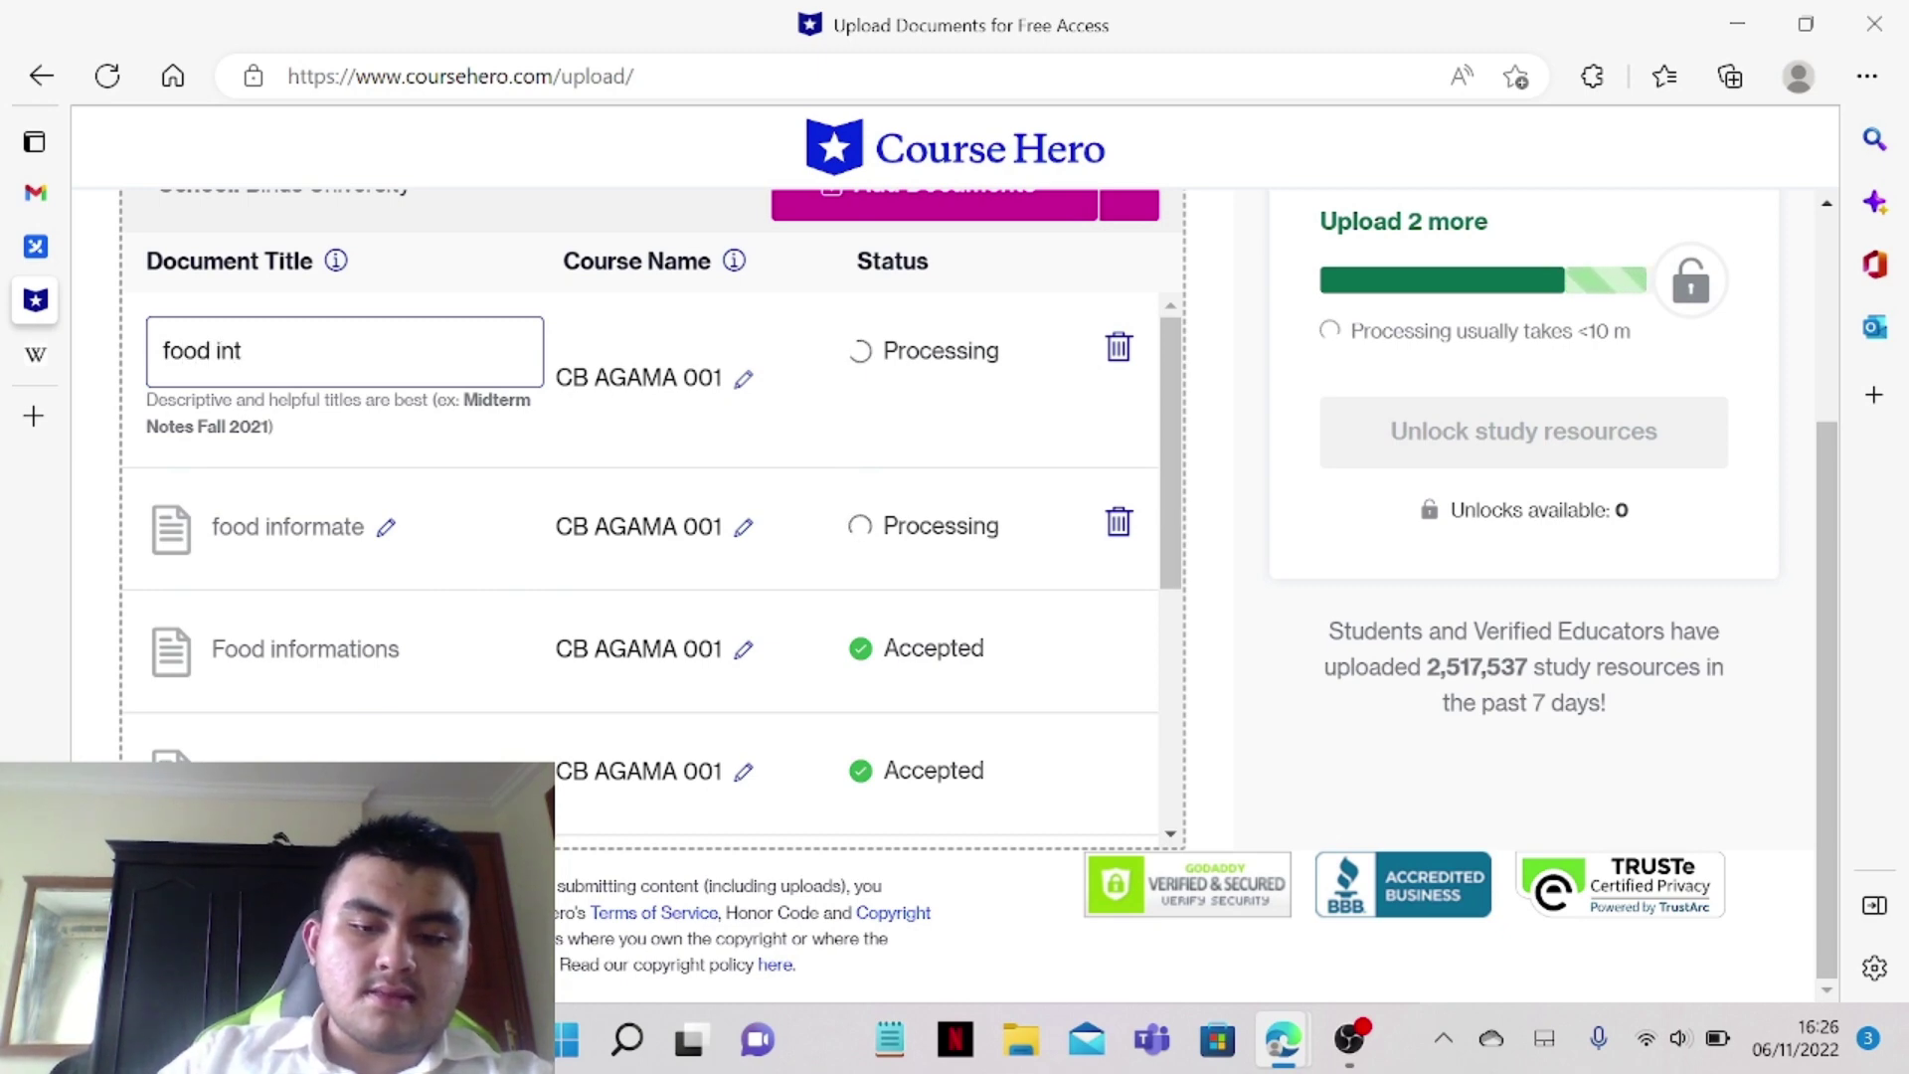
text(ail)
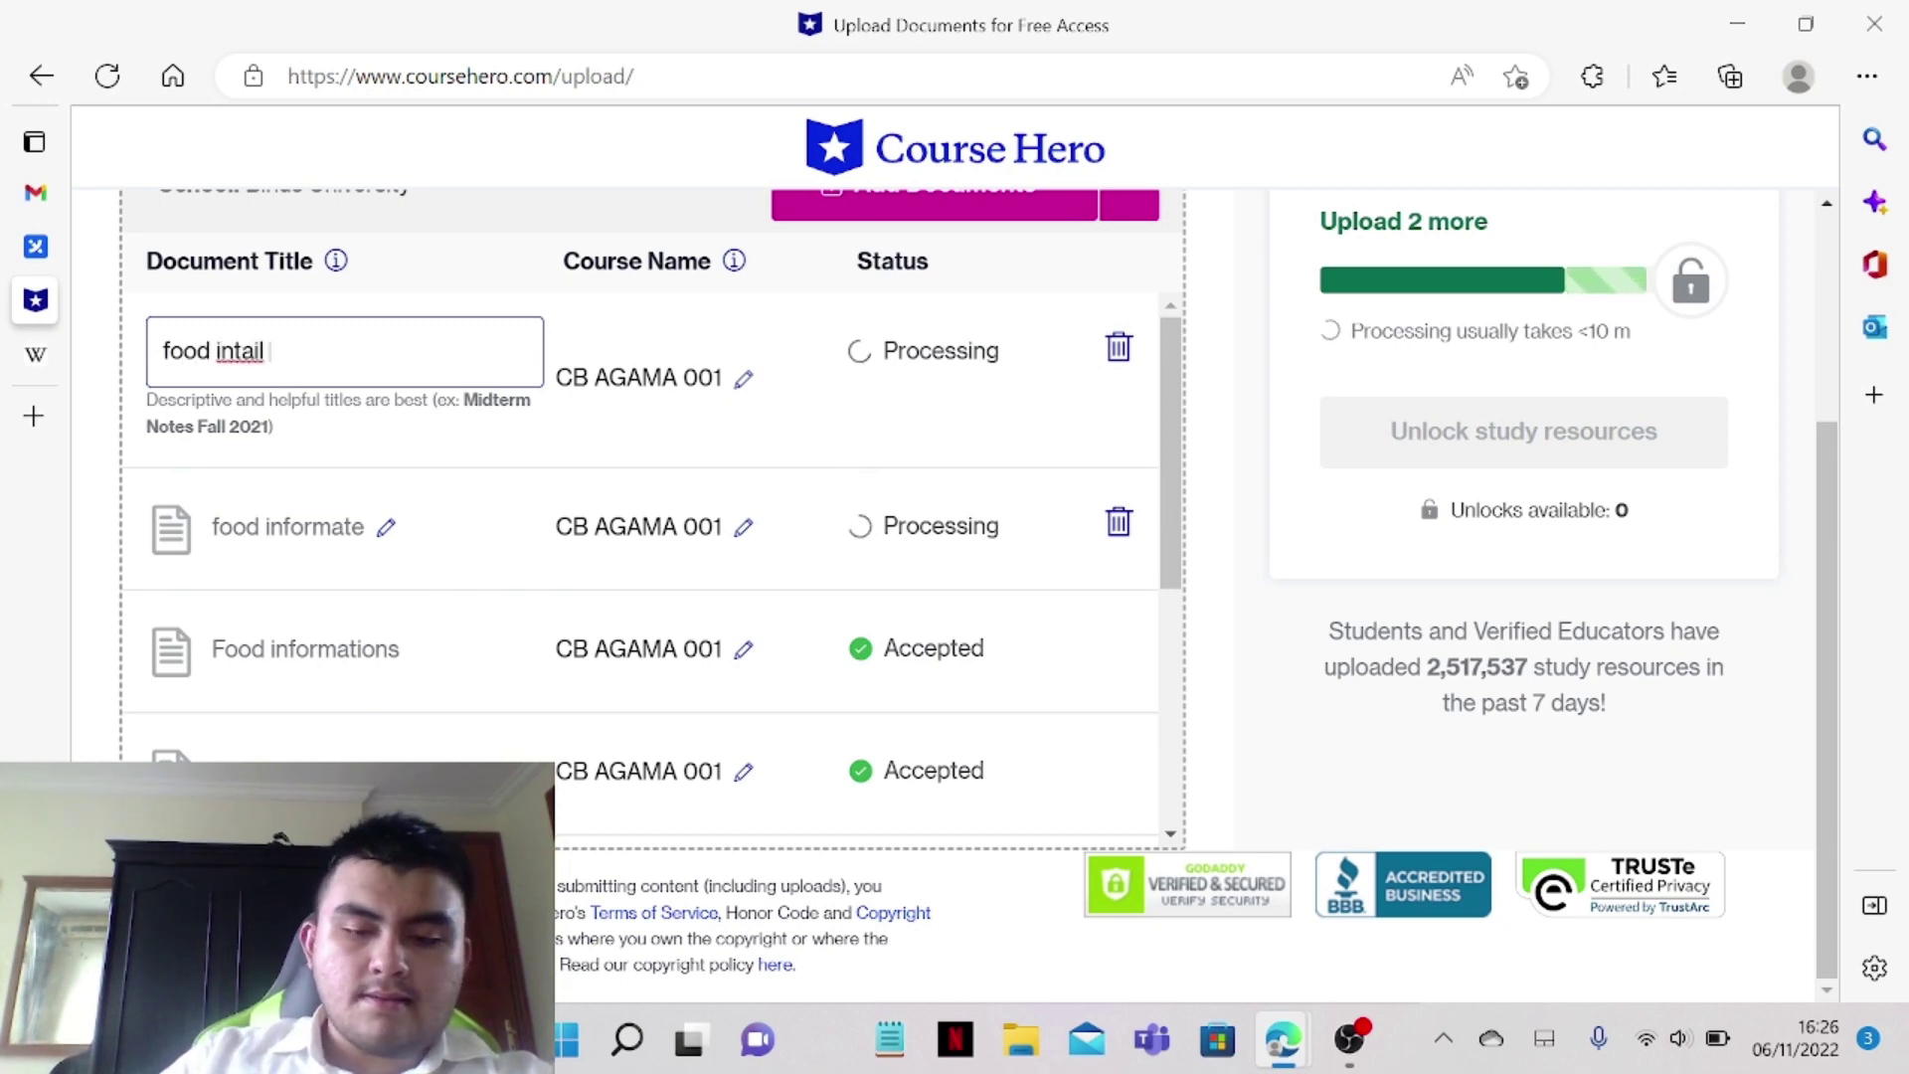
text( info)
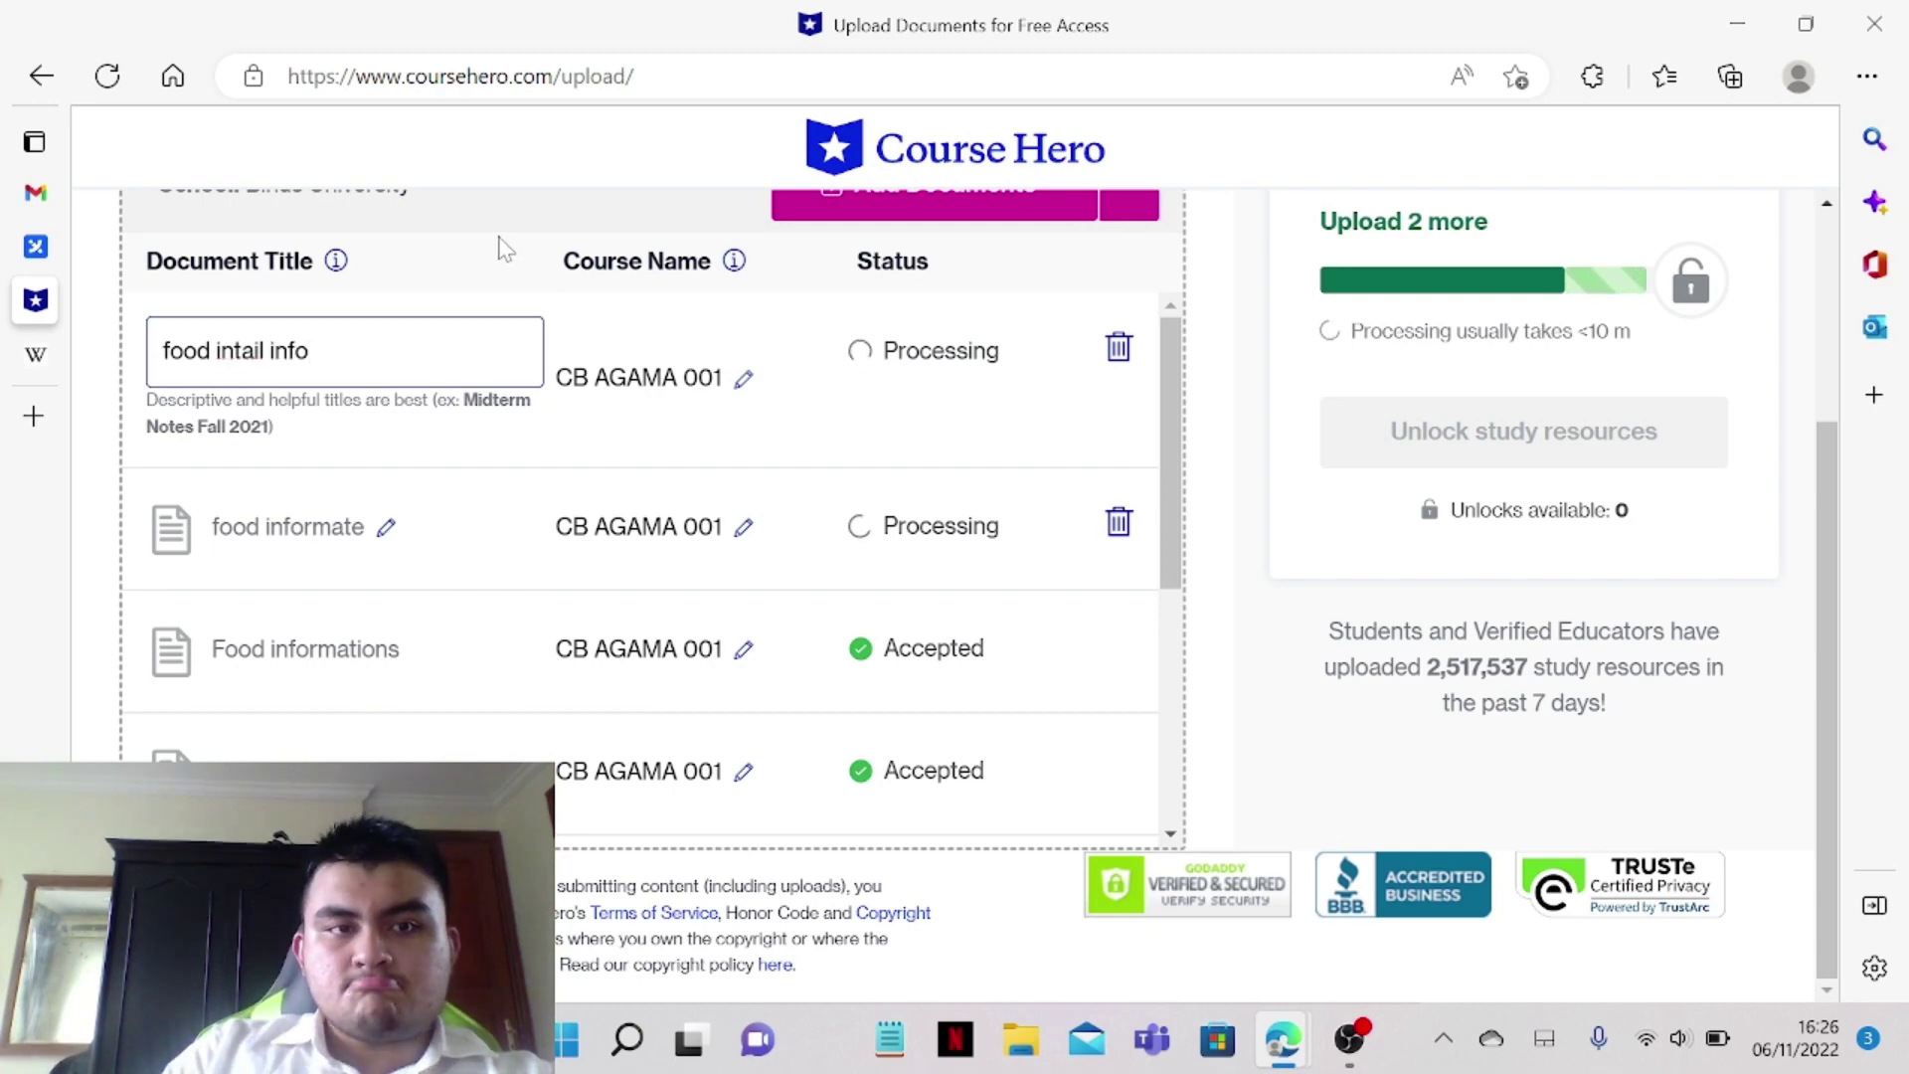
key(Return)
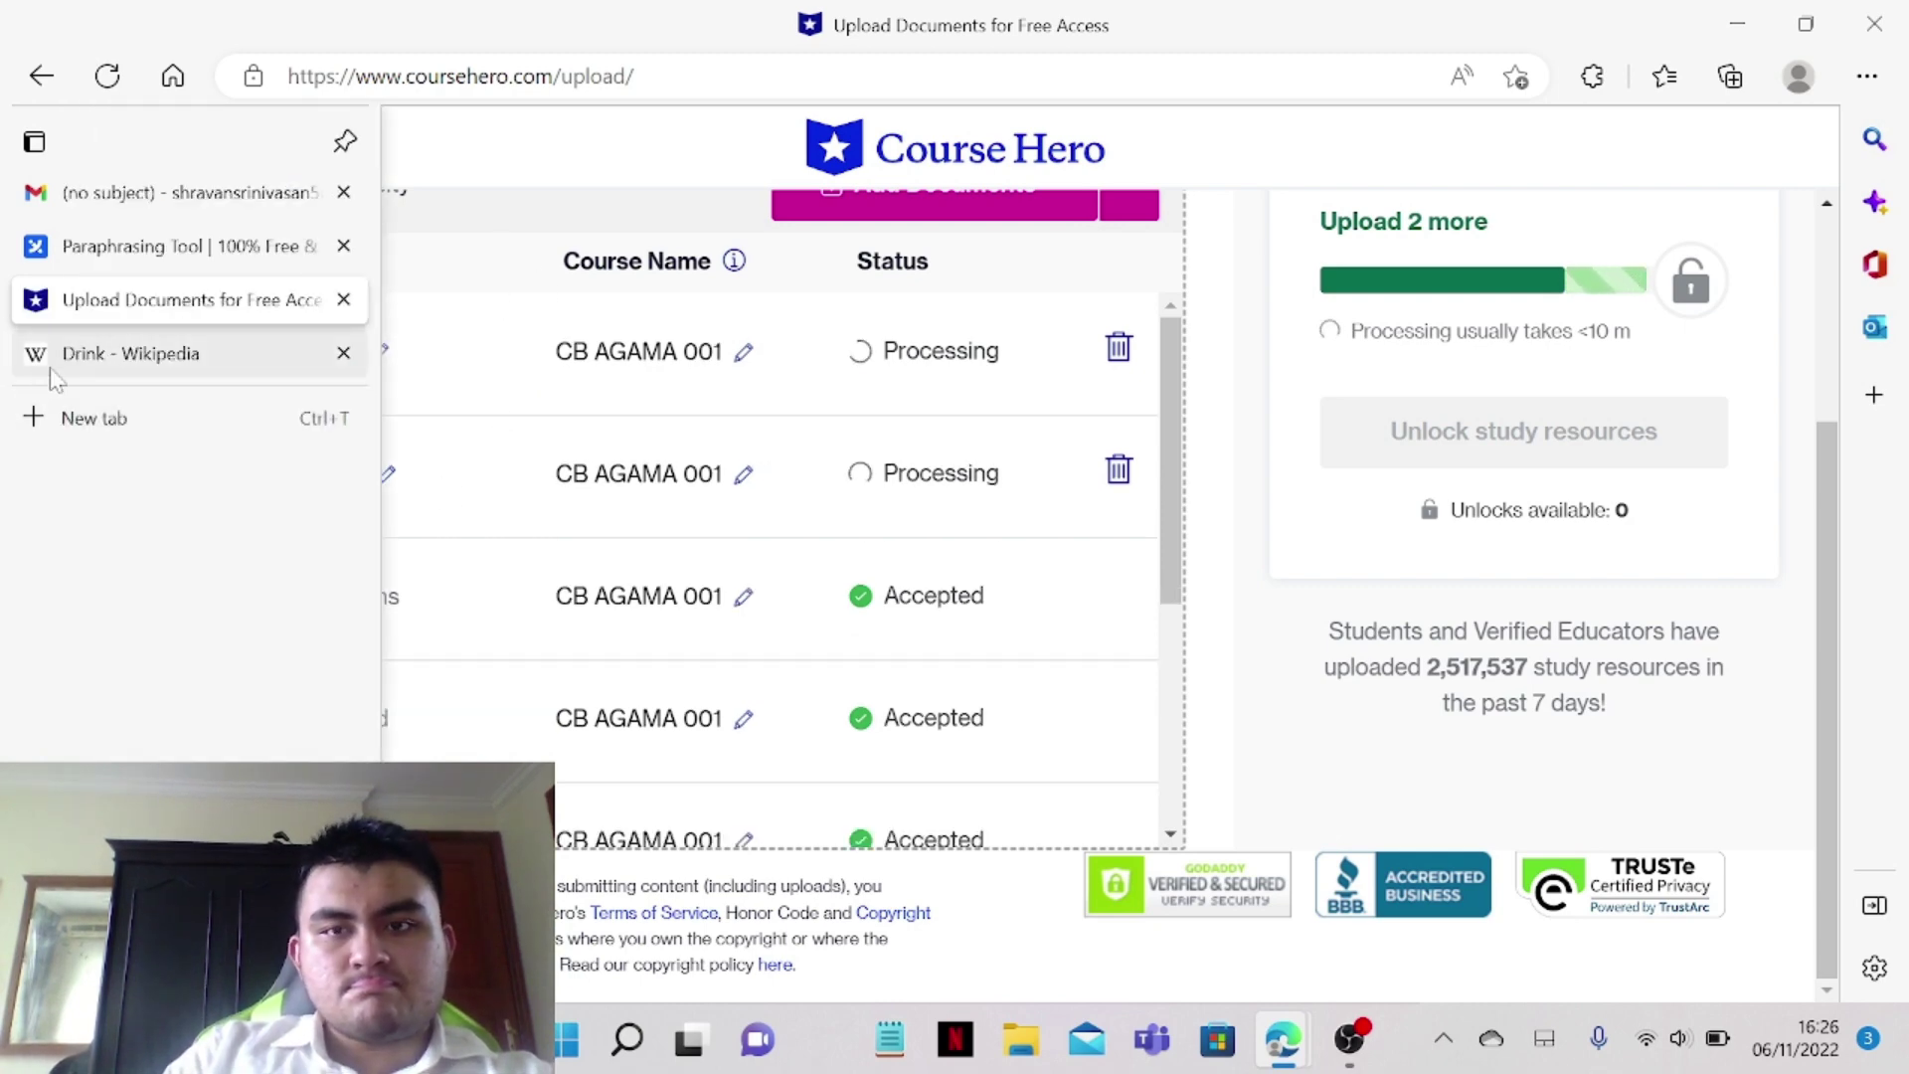
Paraphrase the Drink text once more, discarding the current results
click(60, 253)
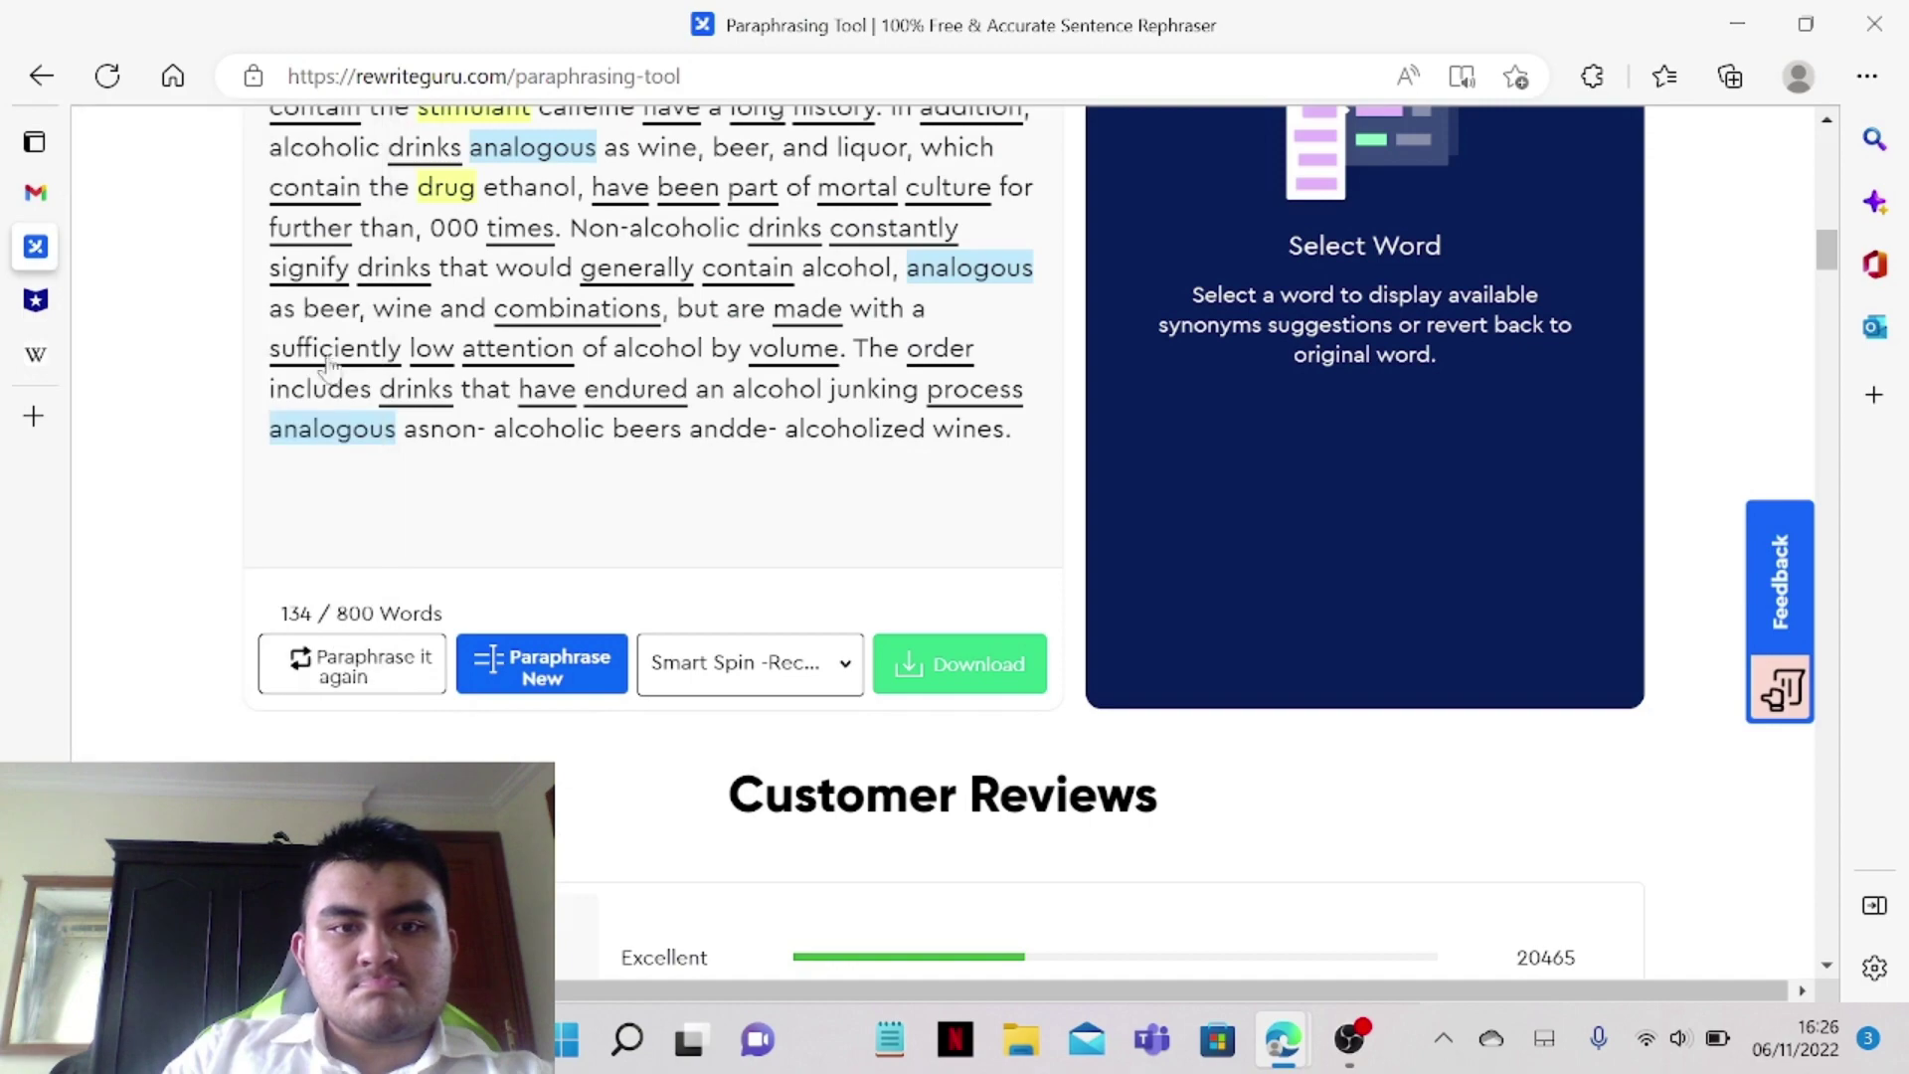
scroll(470, 474, up, 4)
scroll(418, 517, down, 5)
click(378, 544)
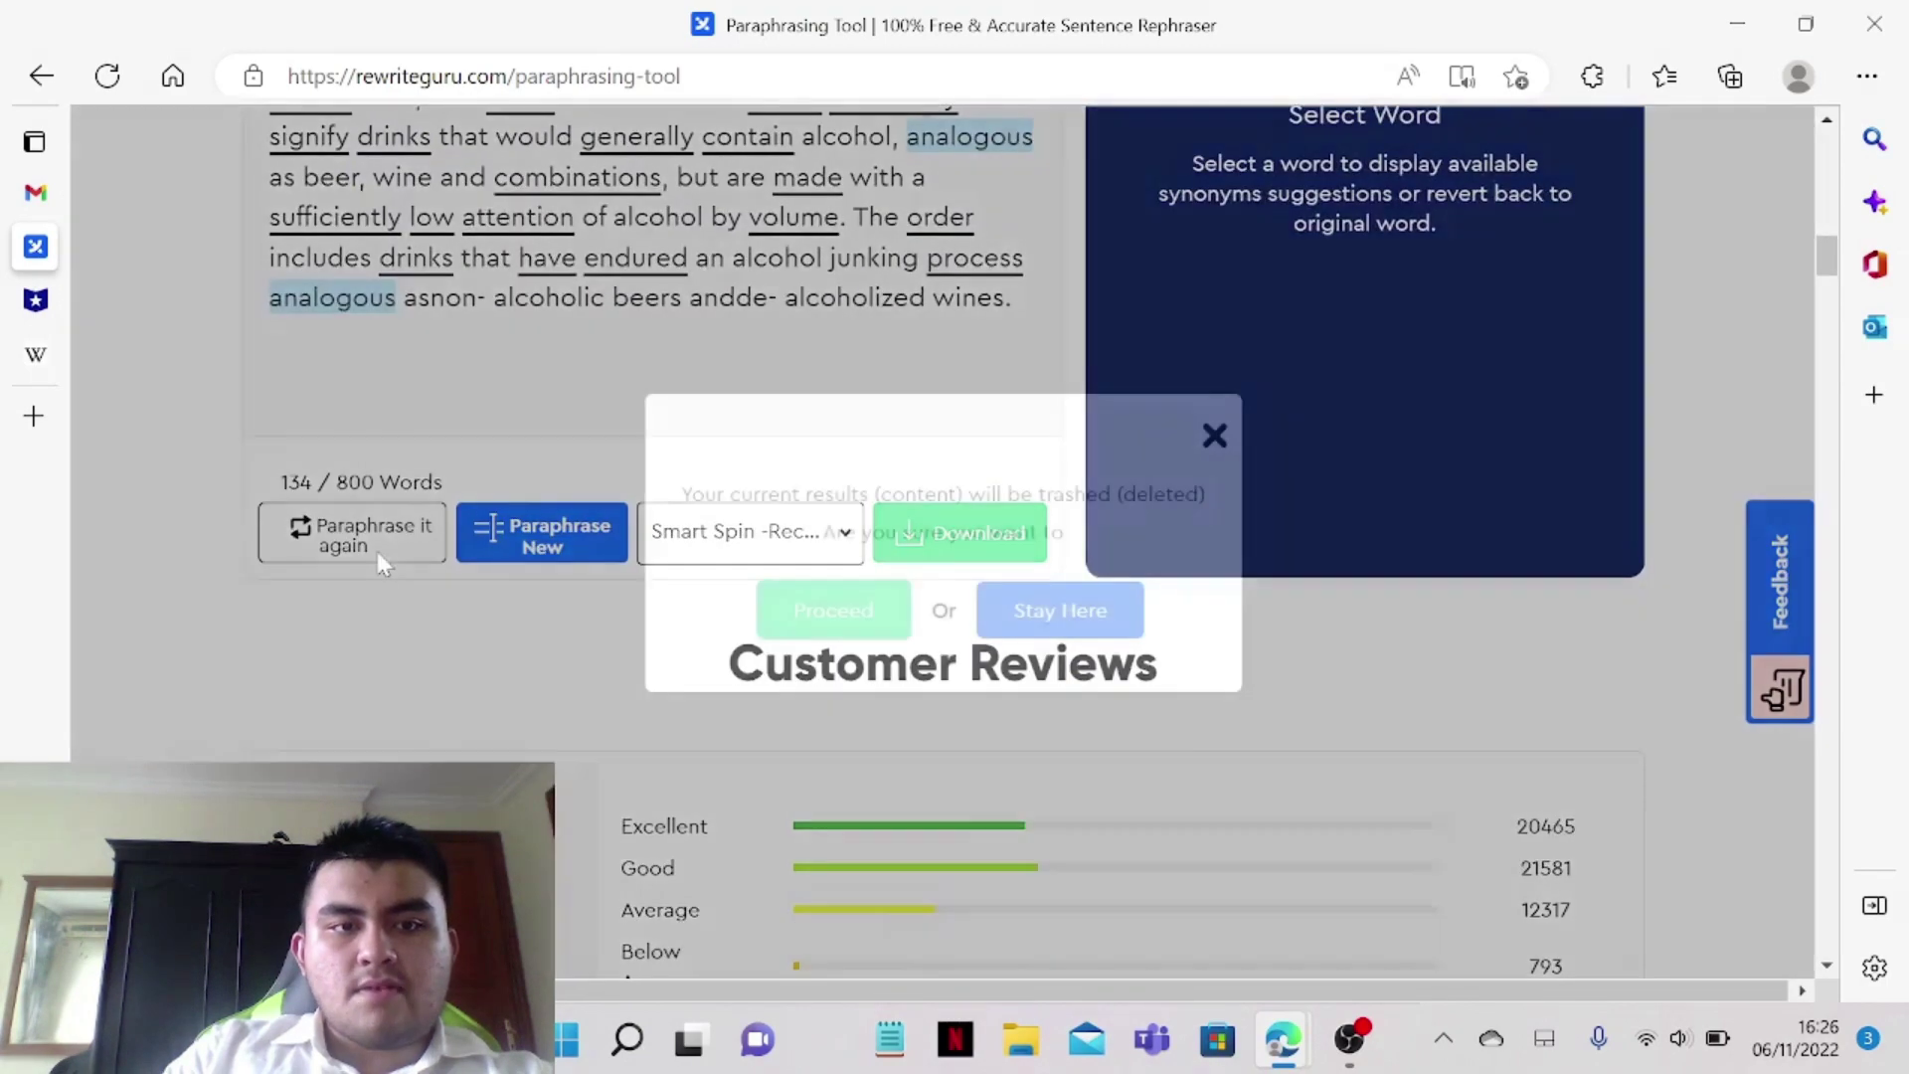
click(808, 594)
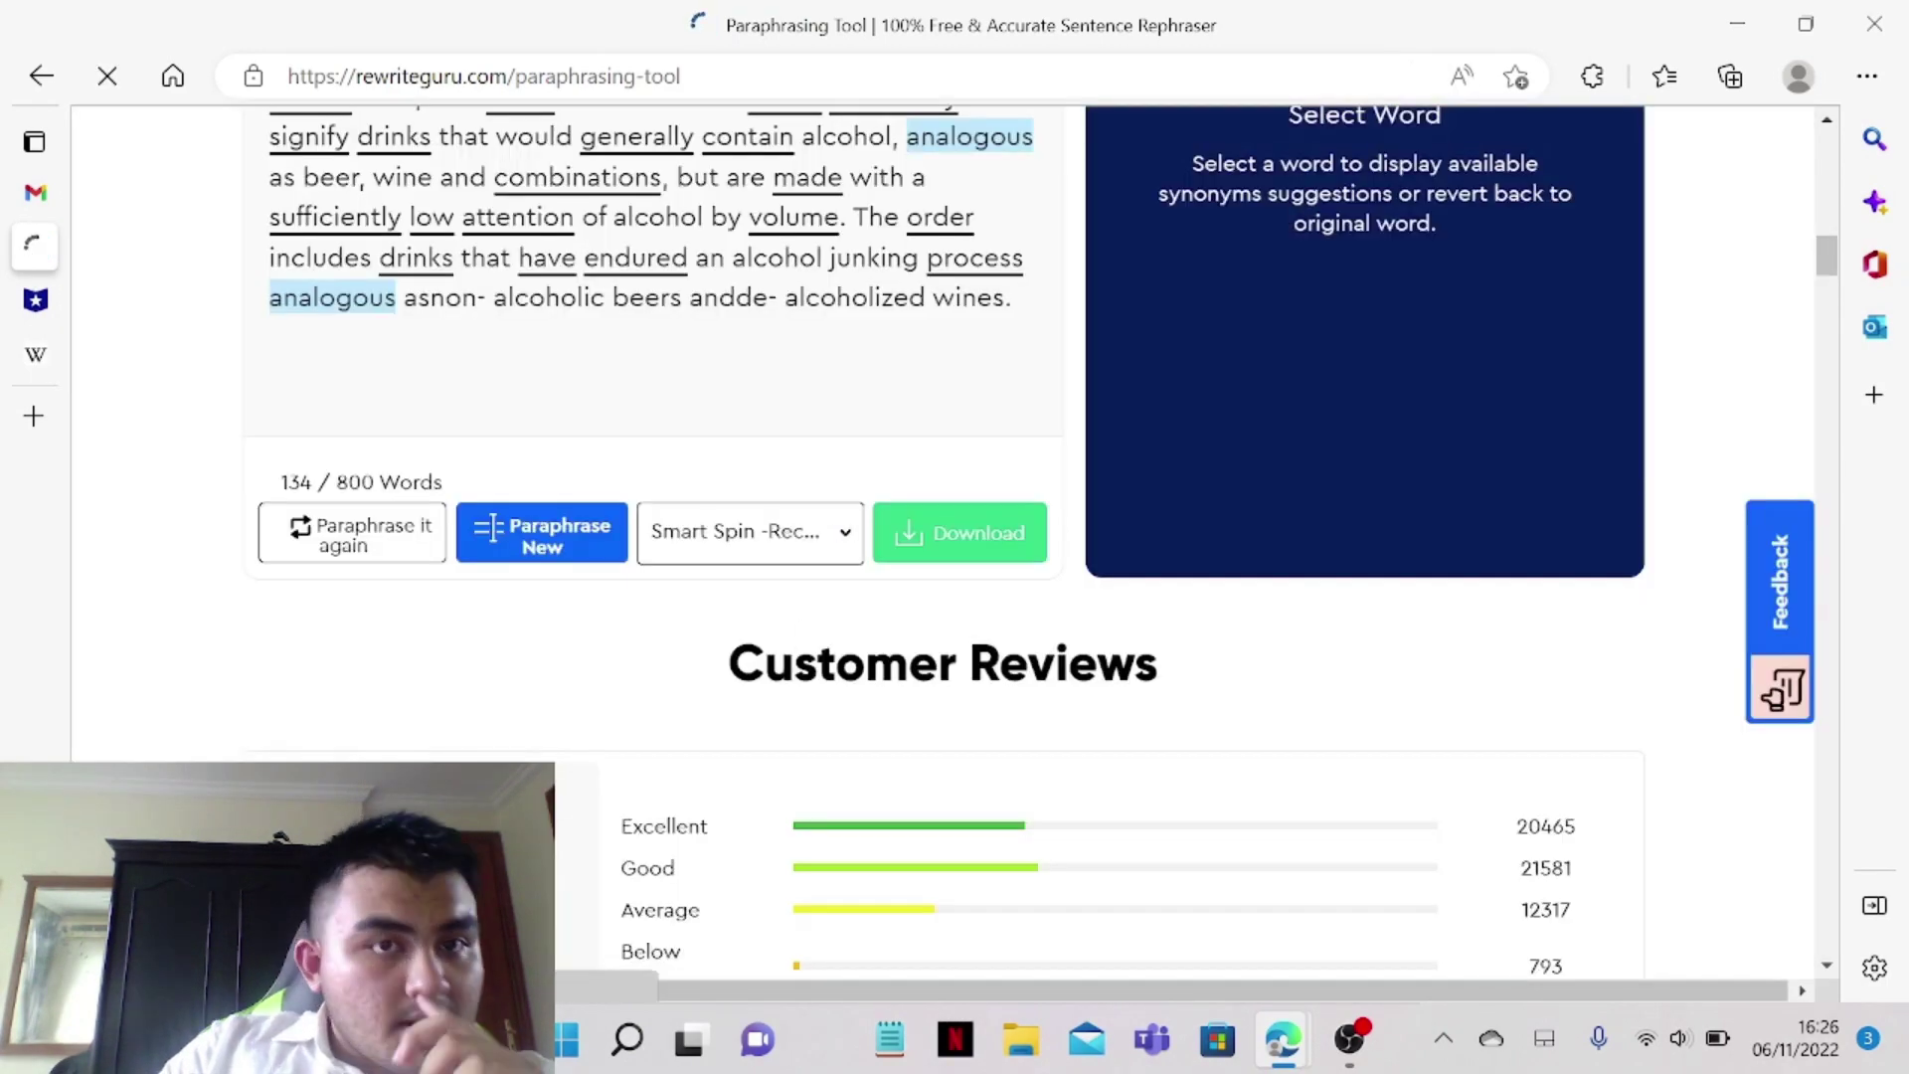
Download the new paraphrase as file_922986759.pdf and return to Course Hero
scroll(779, 625, down, 5)
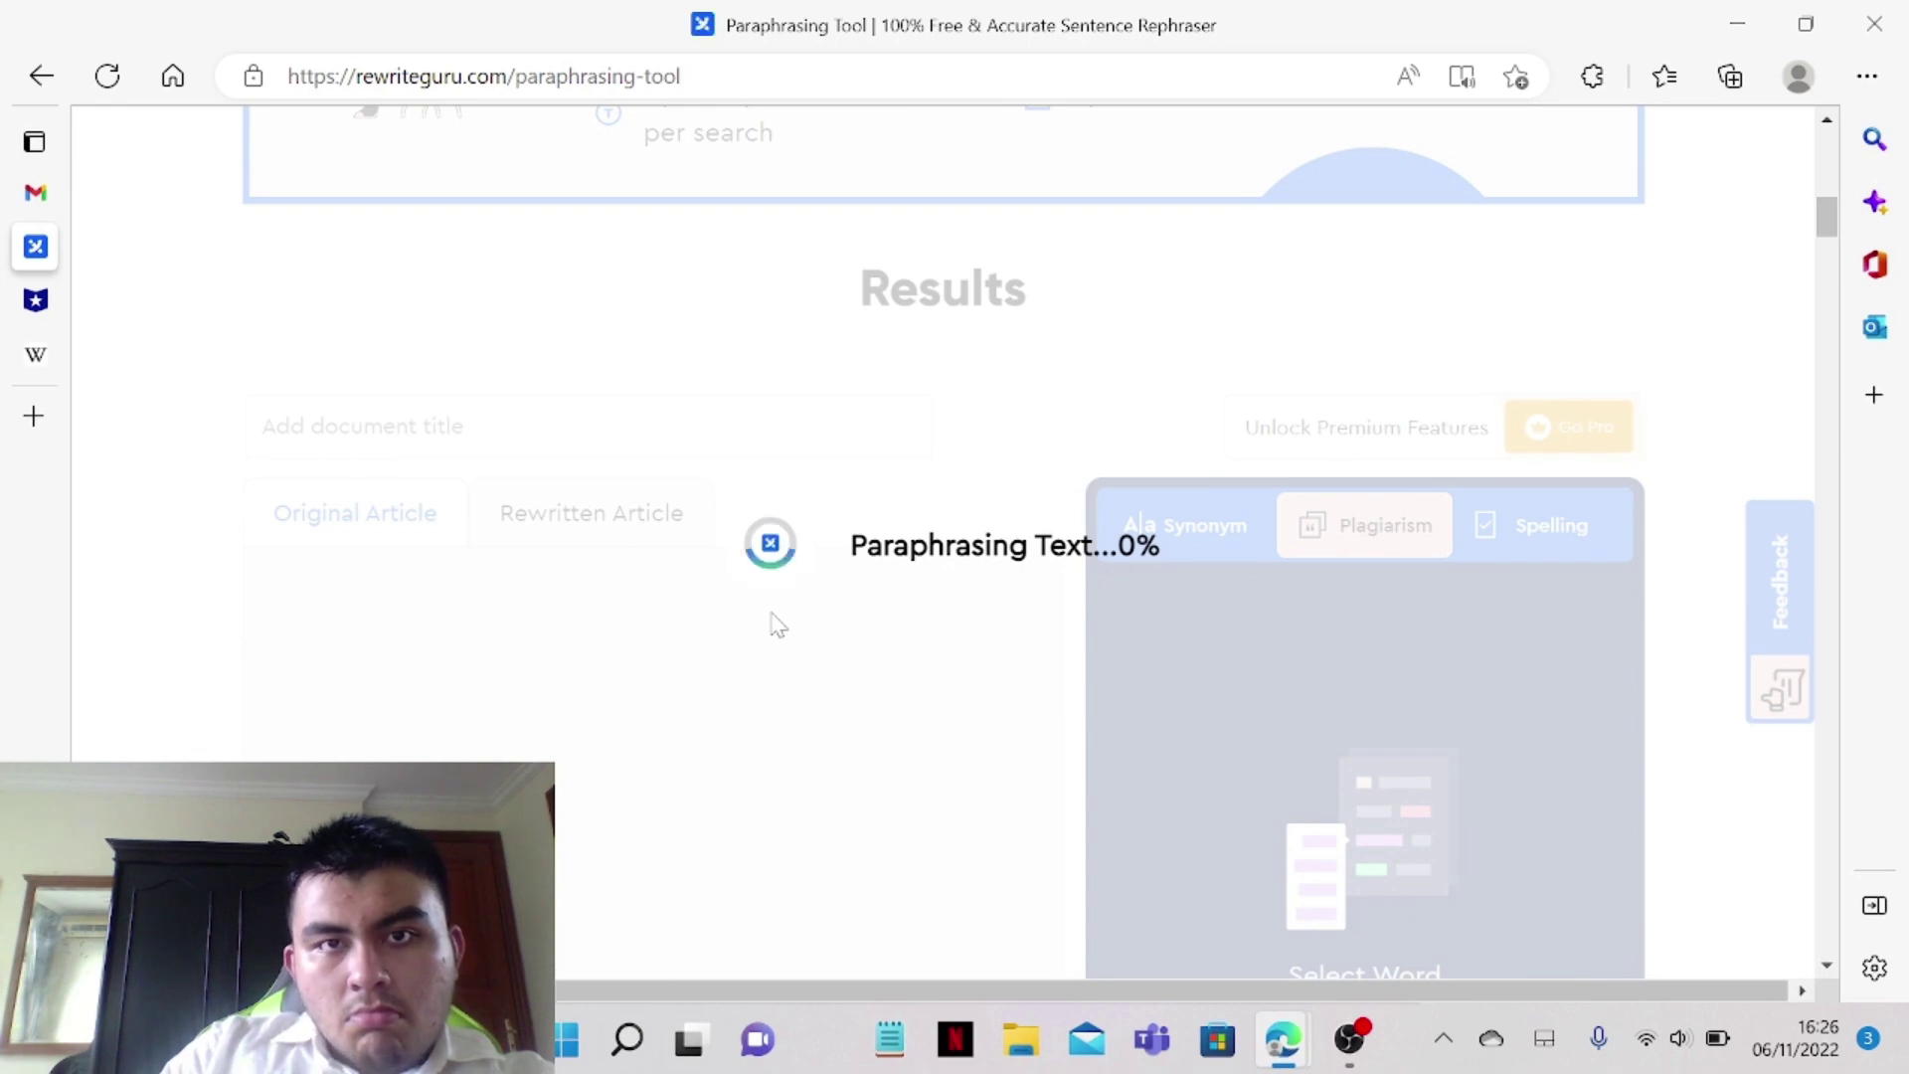
scroll(771, 624, down, 8)
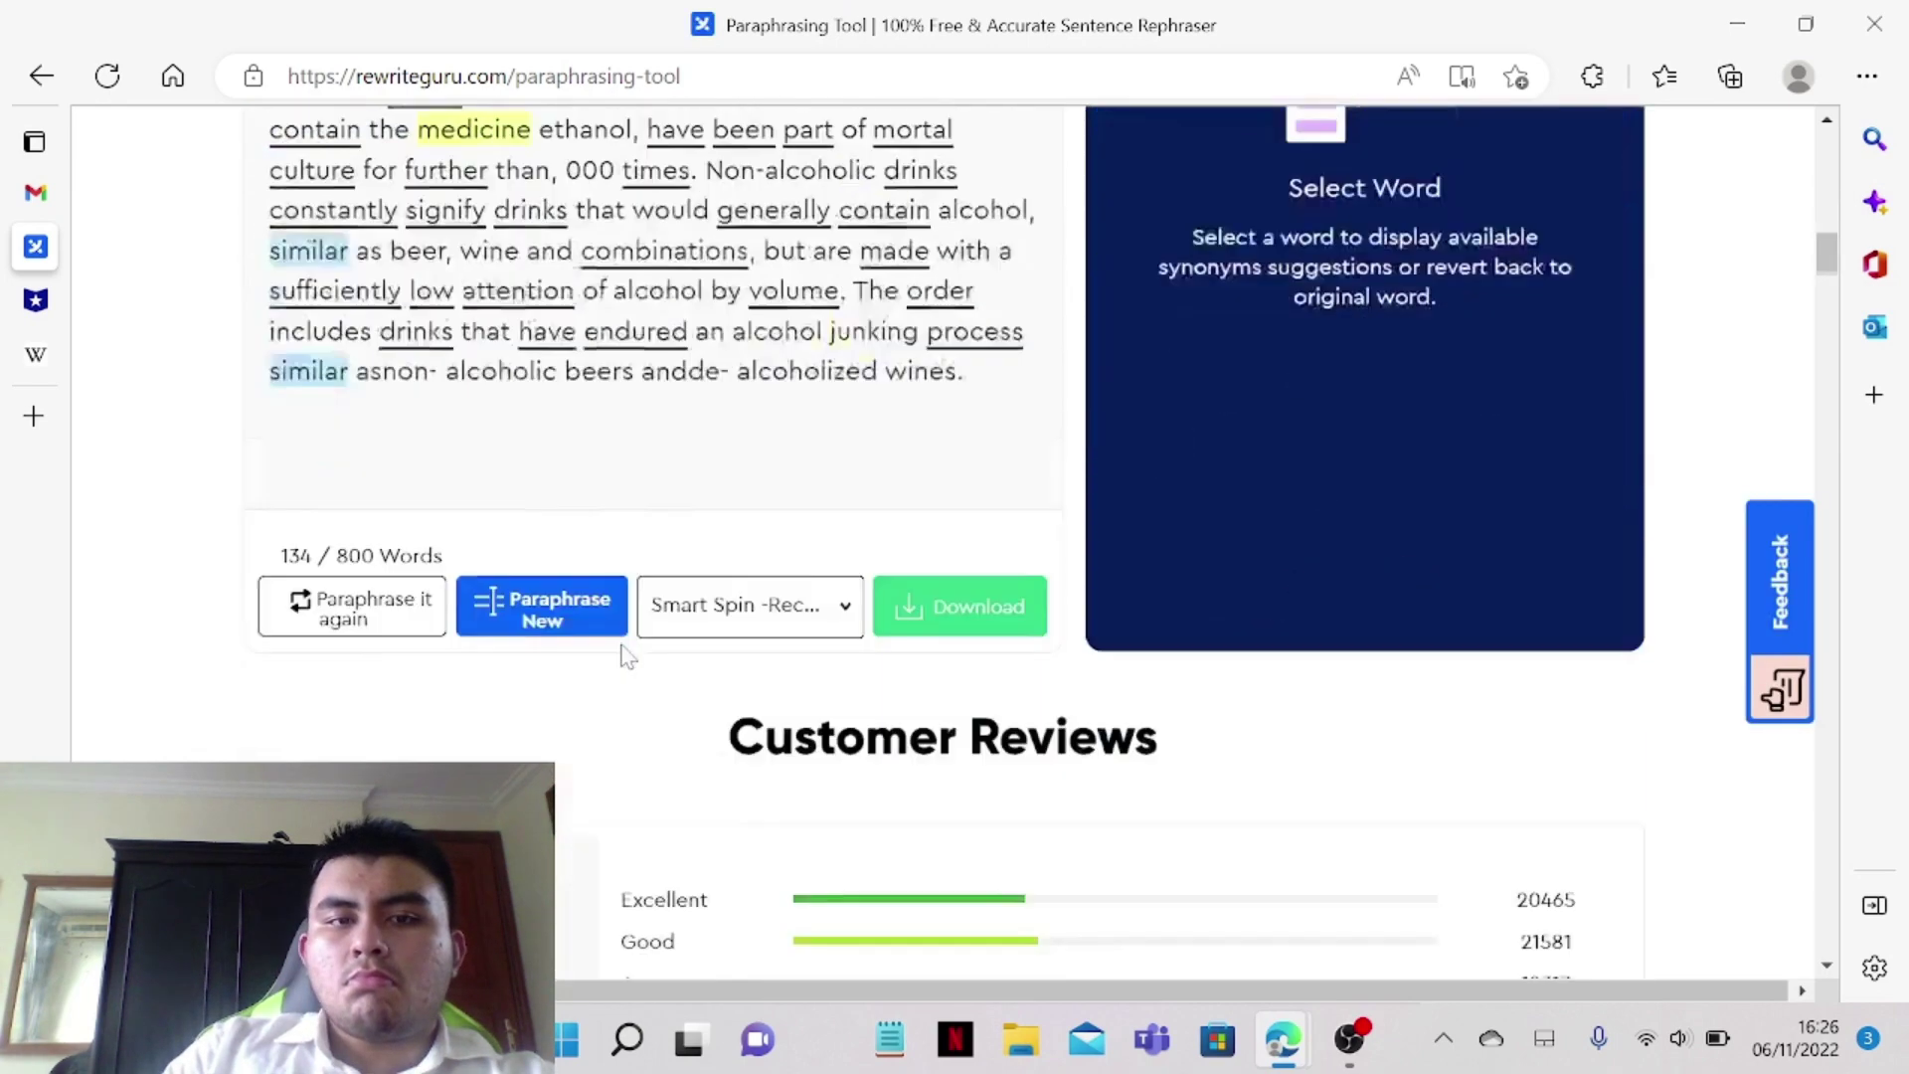
scroll(627, 656, down, 1)
click(915, 493)
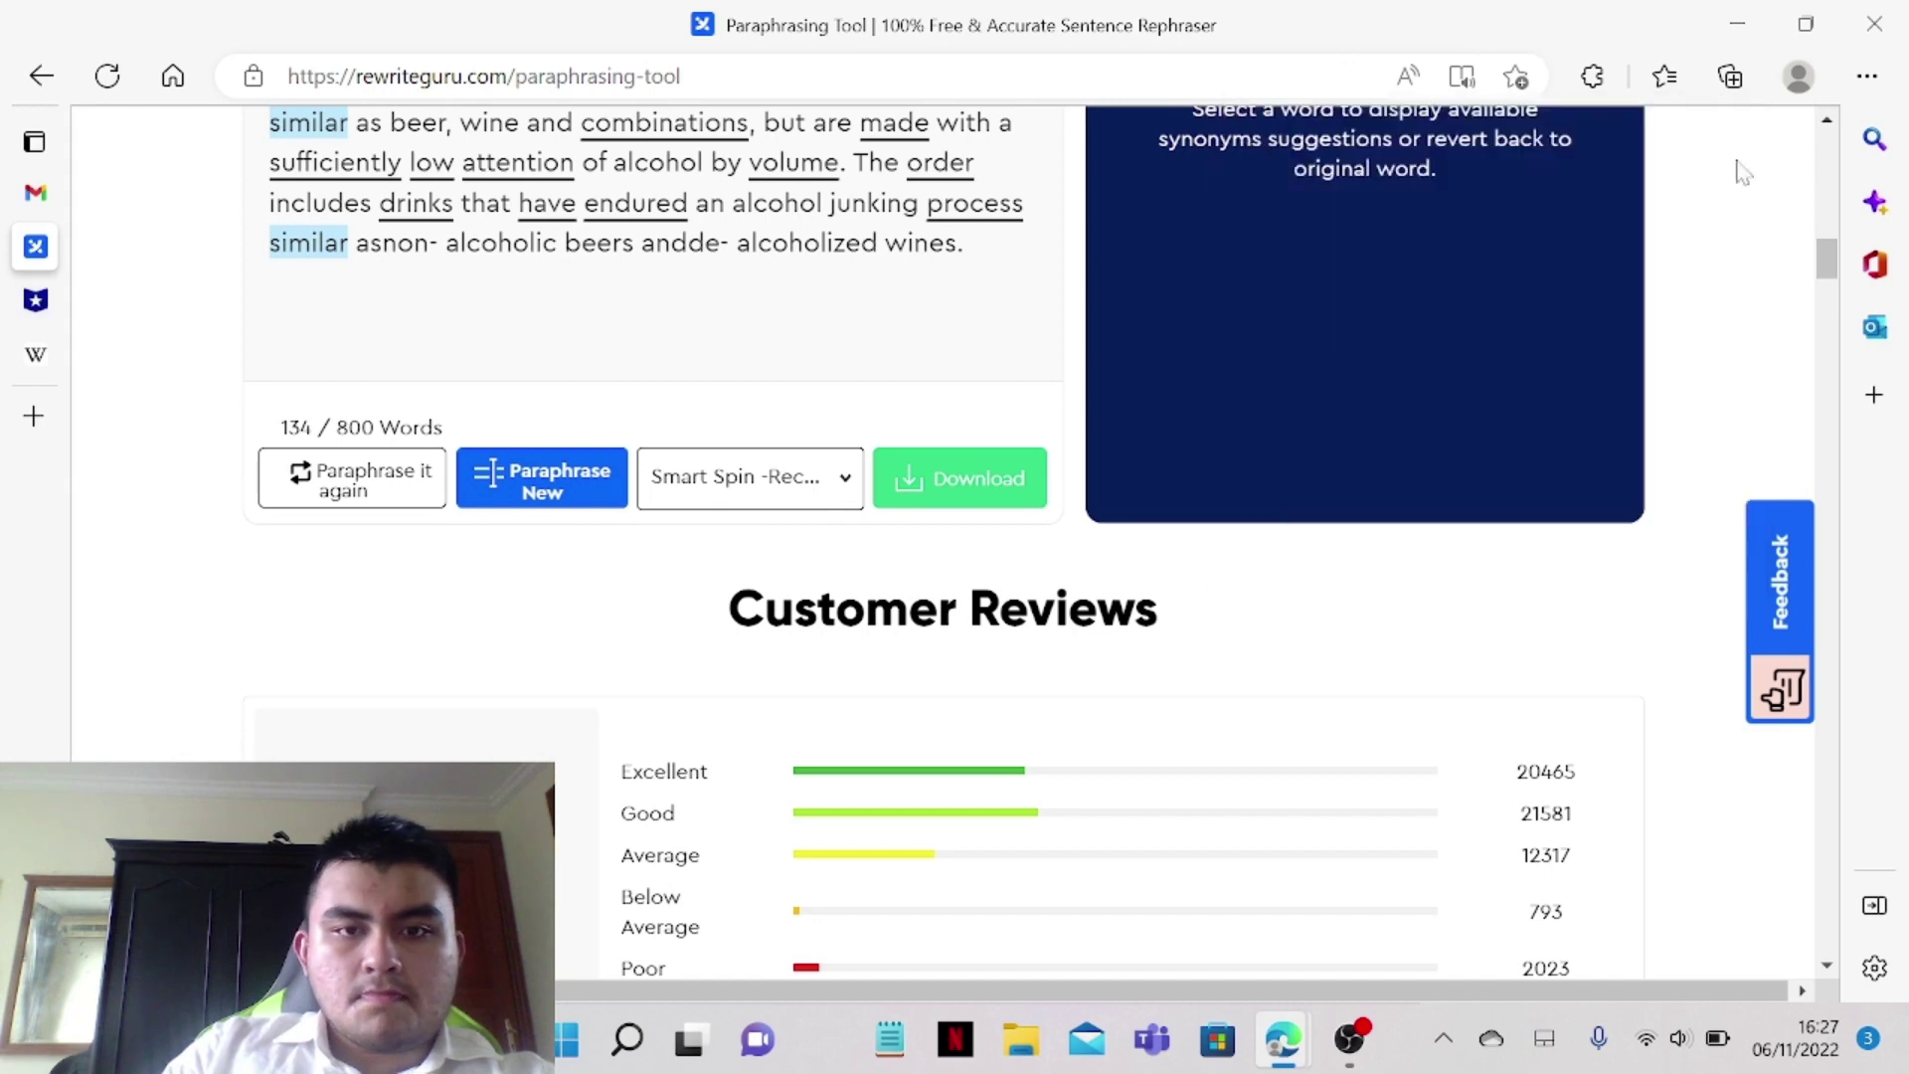
click(36, 300)
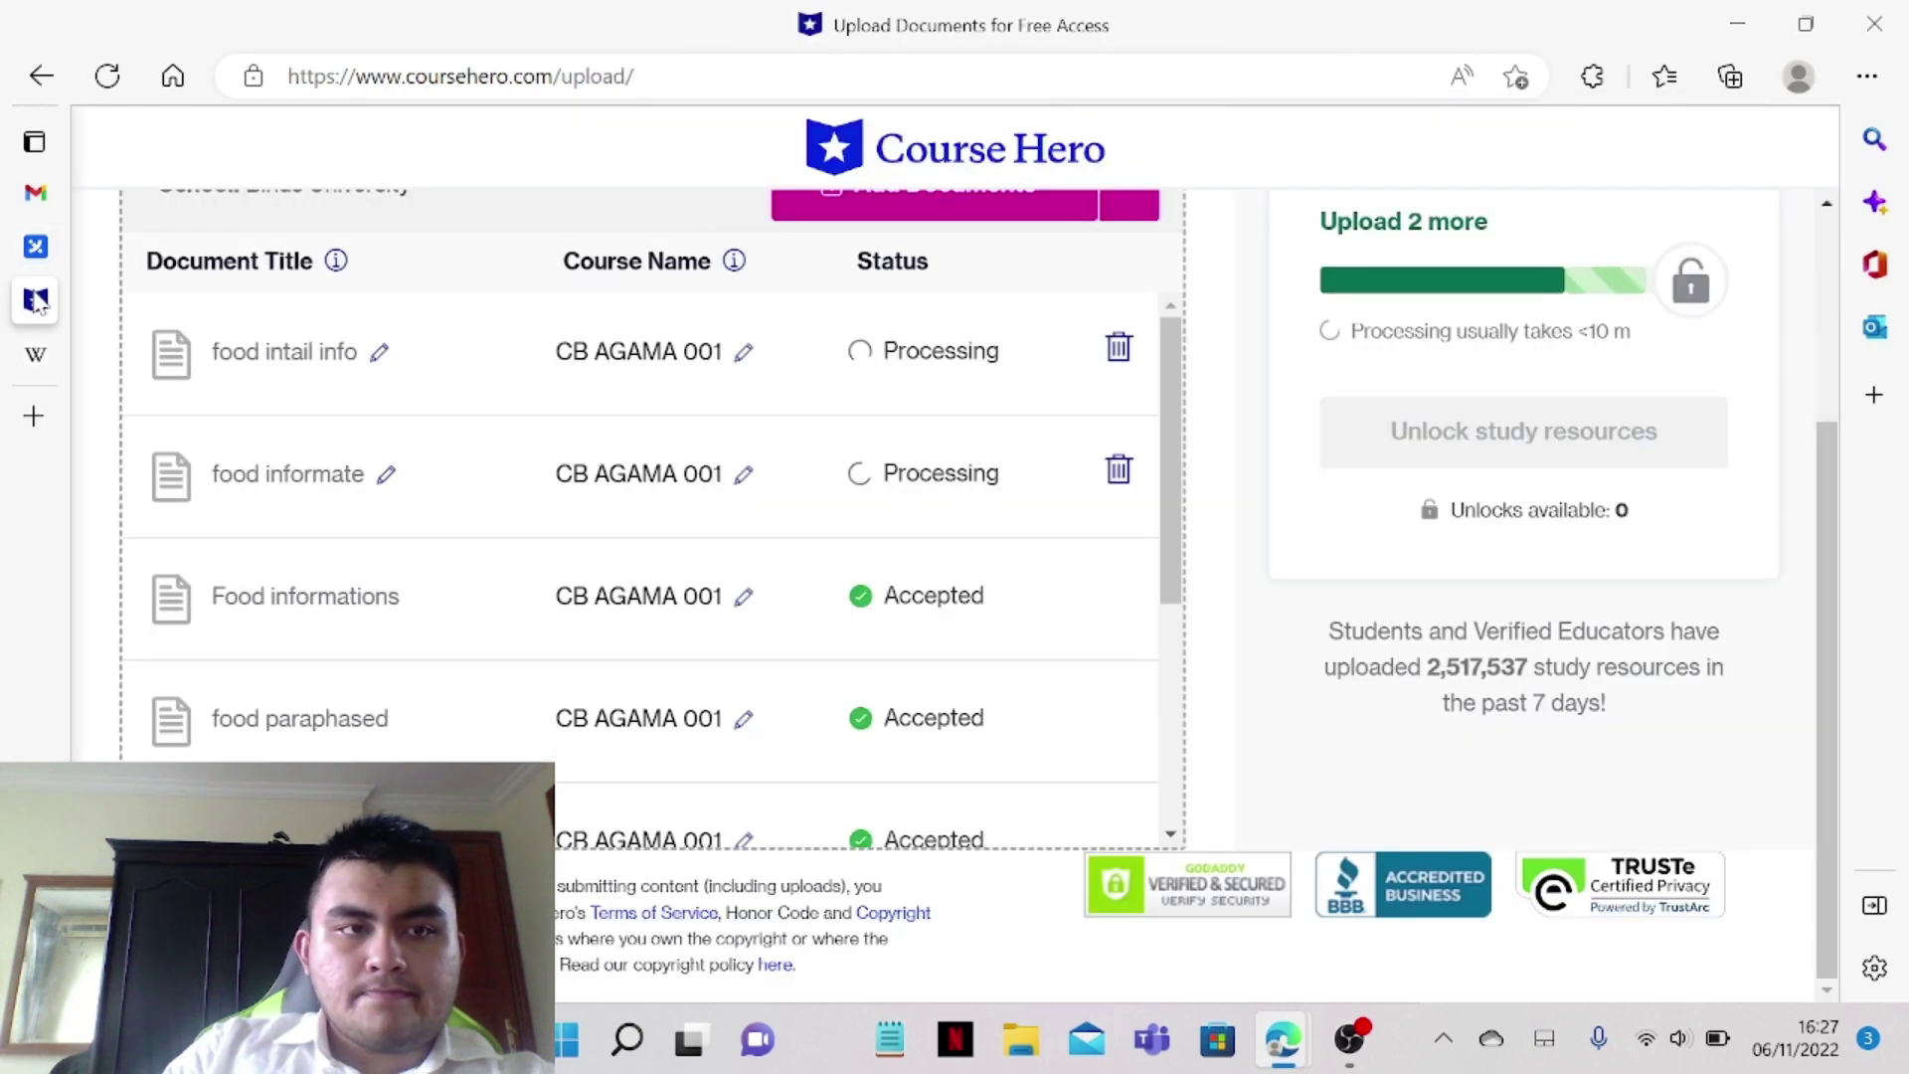
Upload file_922986759.pdf to Course Hero under course CB AGAMA 001
click(1867, 77)
click(1470, 382)
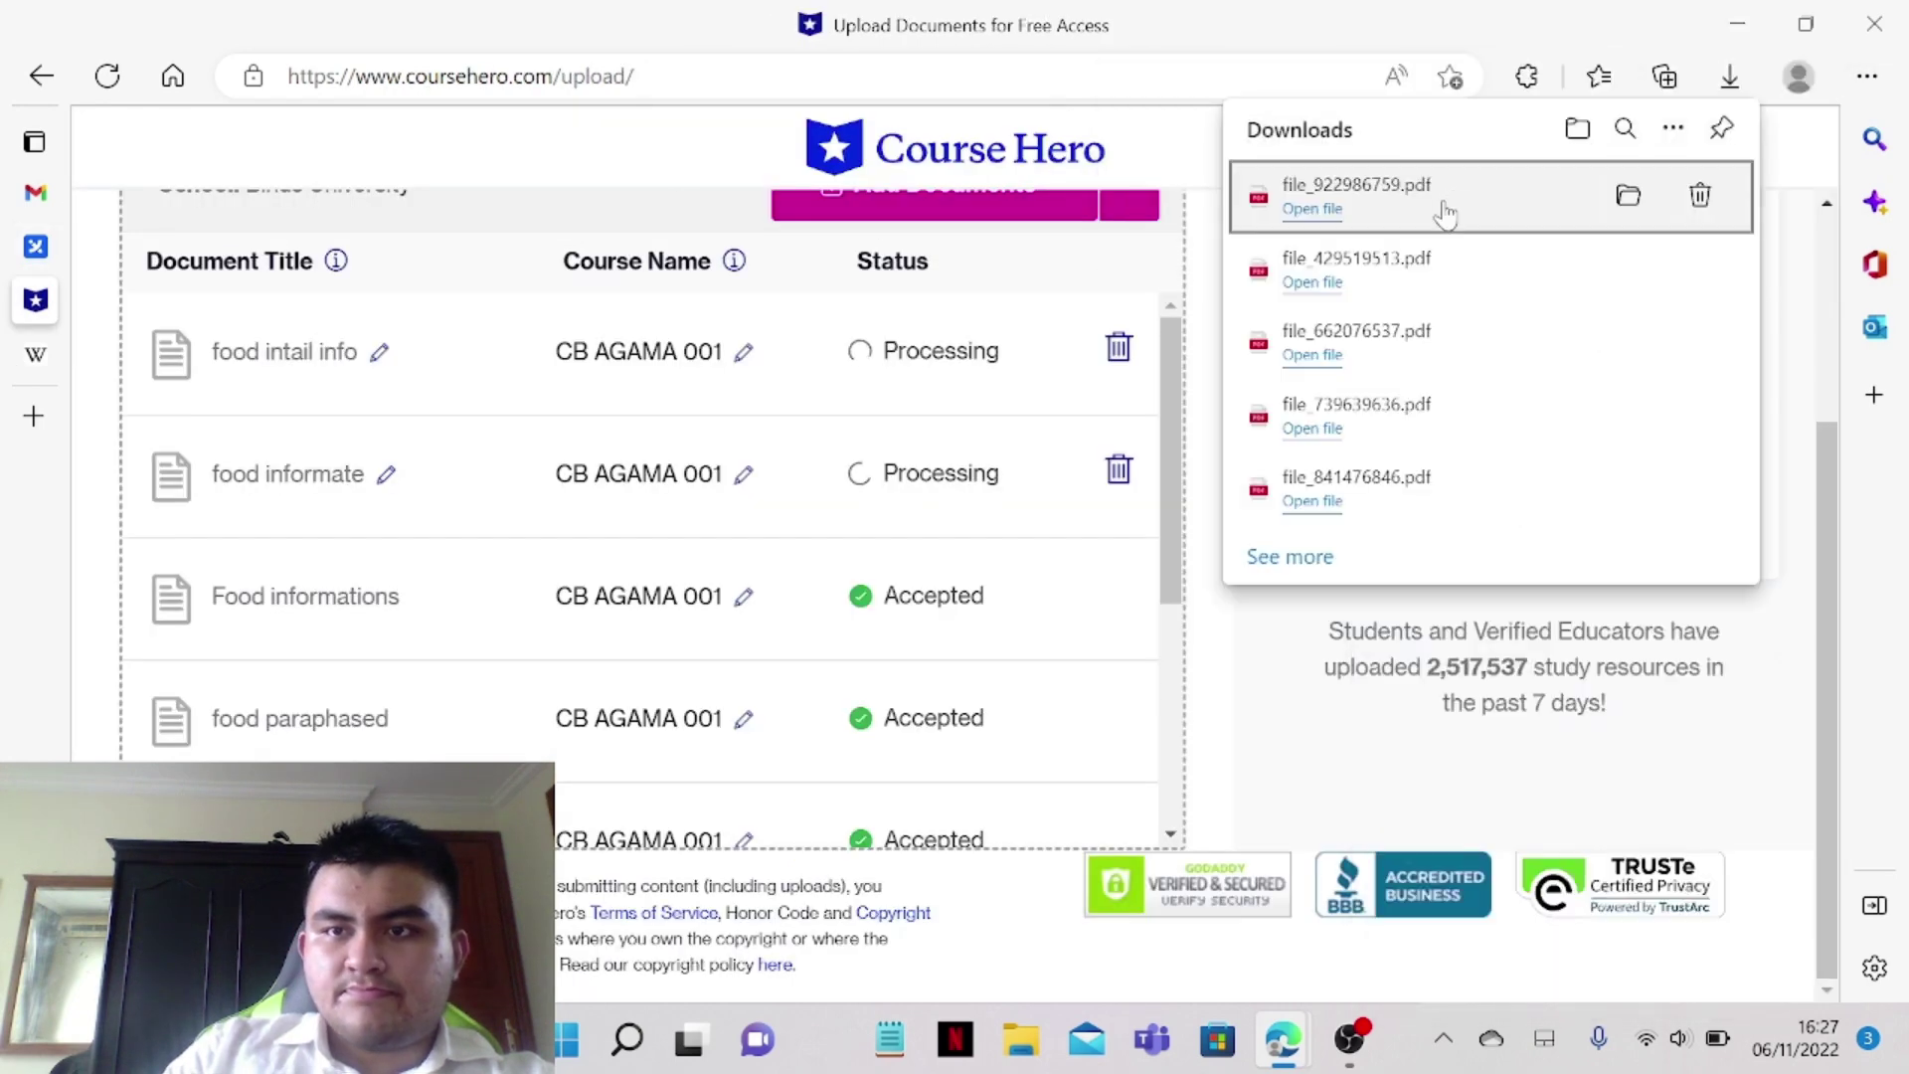
drag(1437, 199, 844, 563)
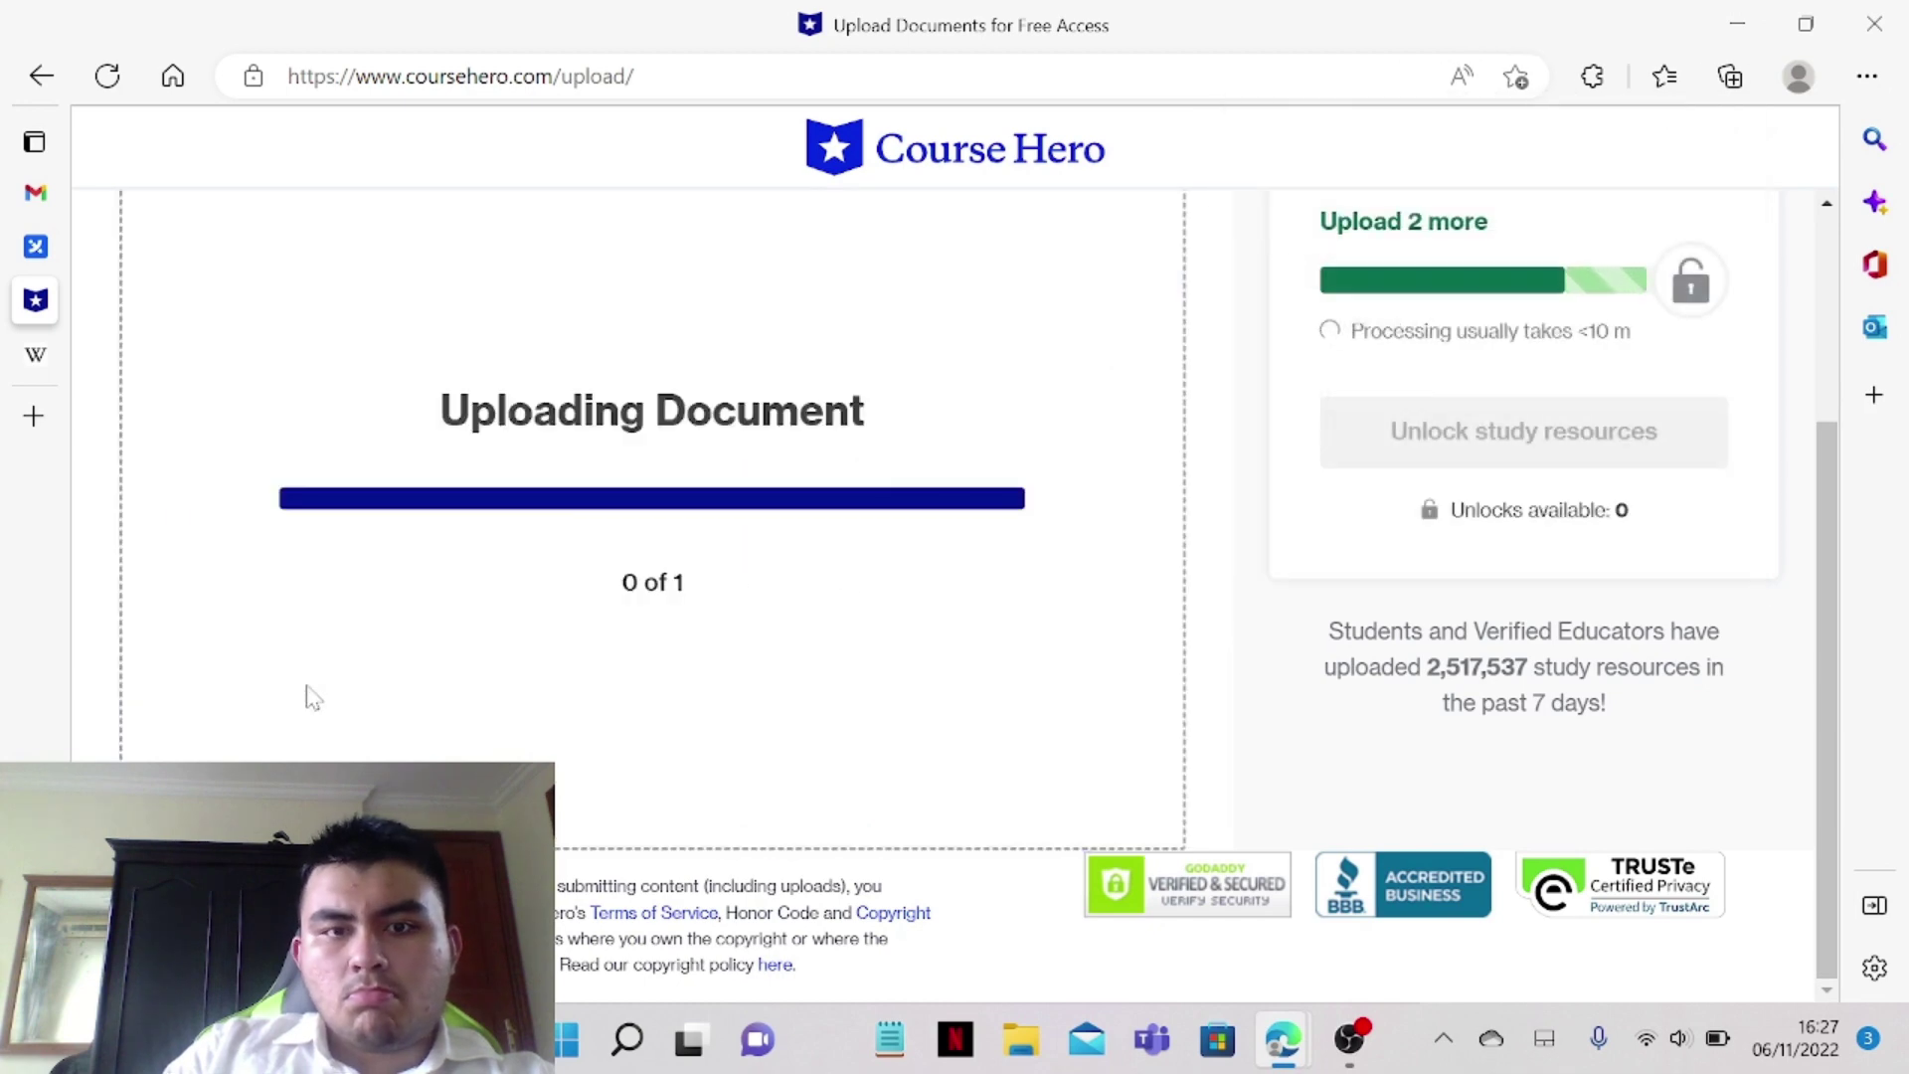
click(660, 516)
Retitle the document 'real food info' and go back to RewriteGuru
click(337, 360)
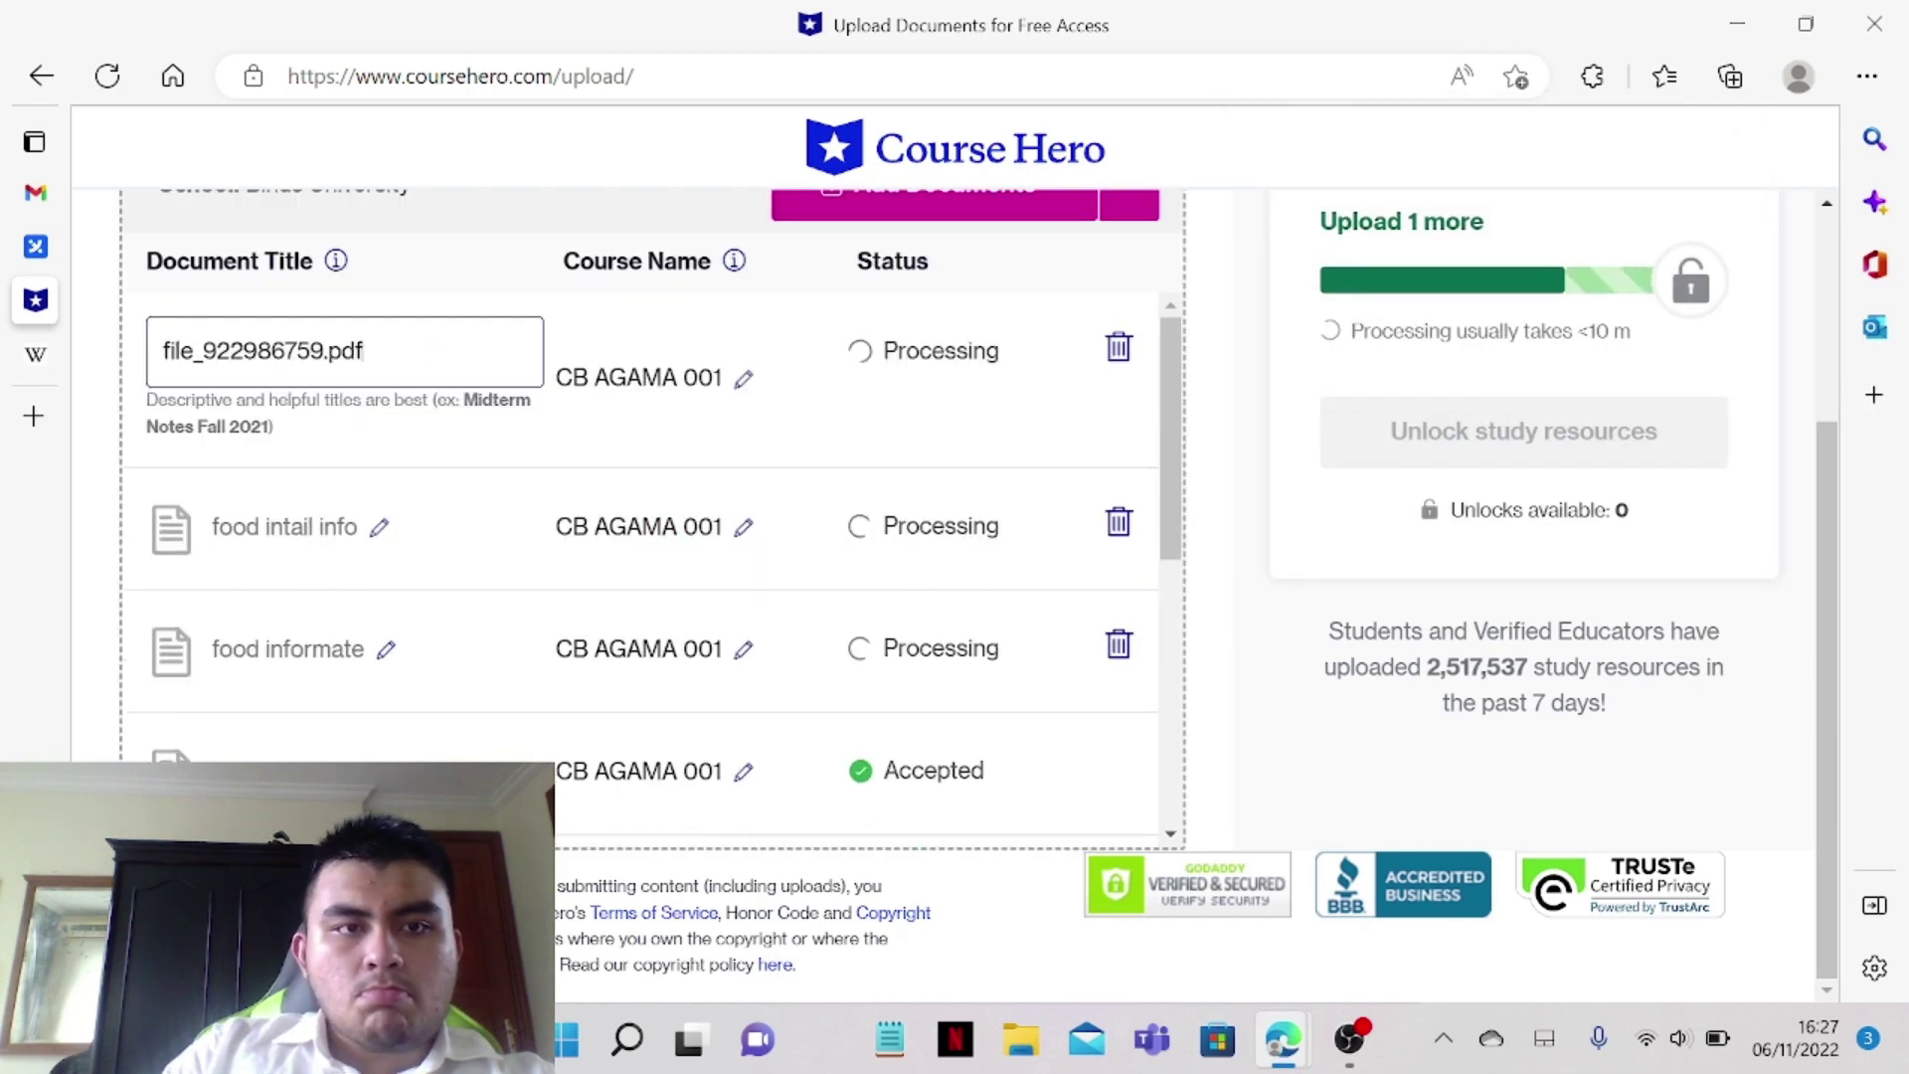
drag(364, 351, 162, 351)
text(re)
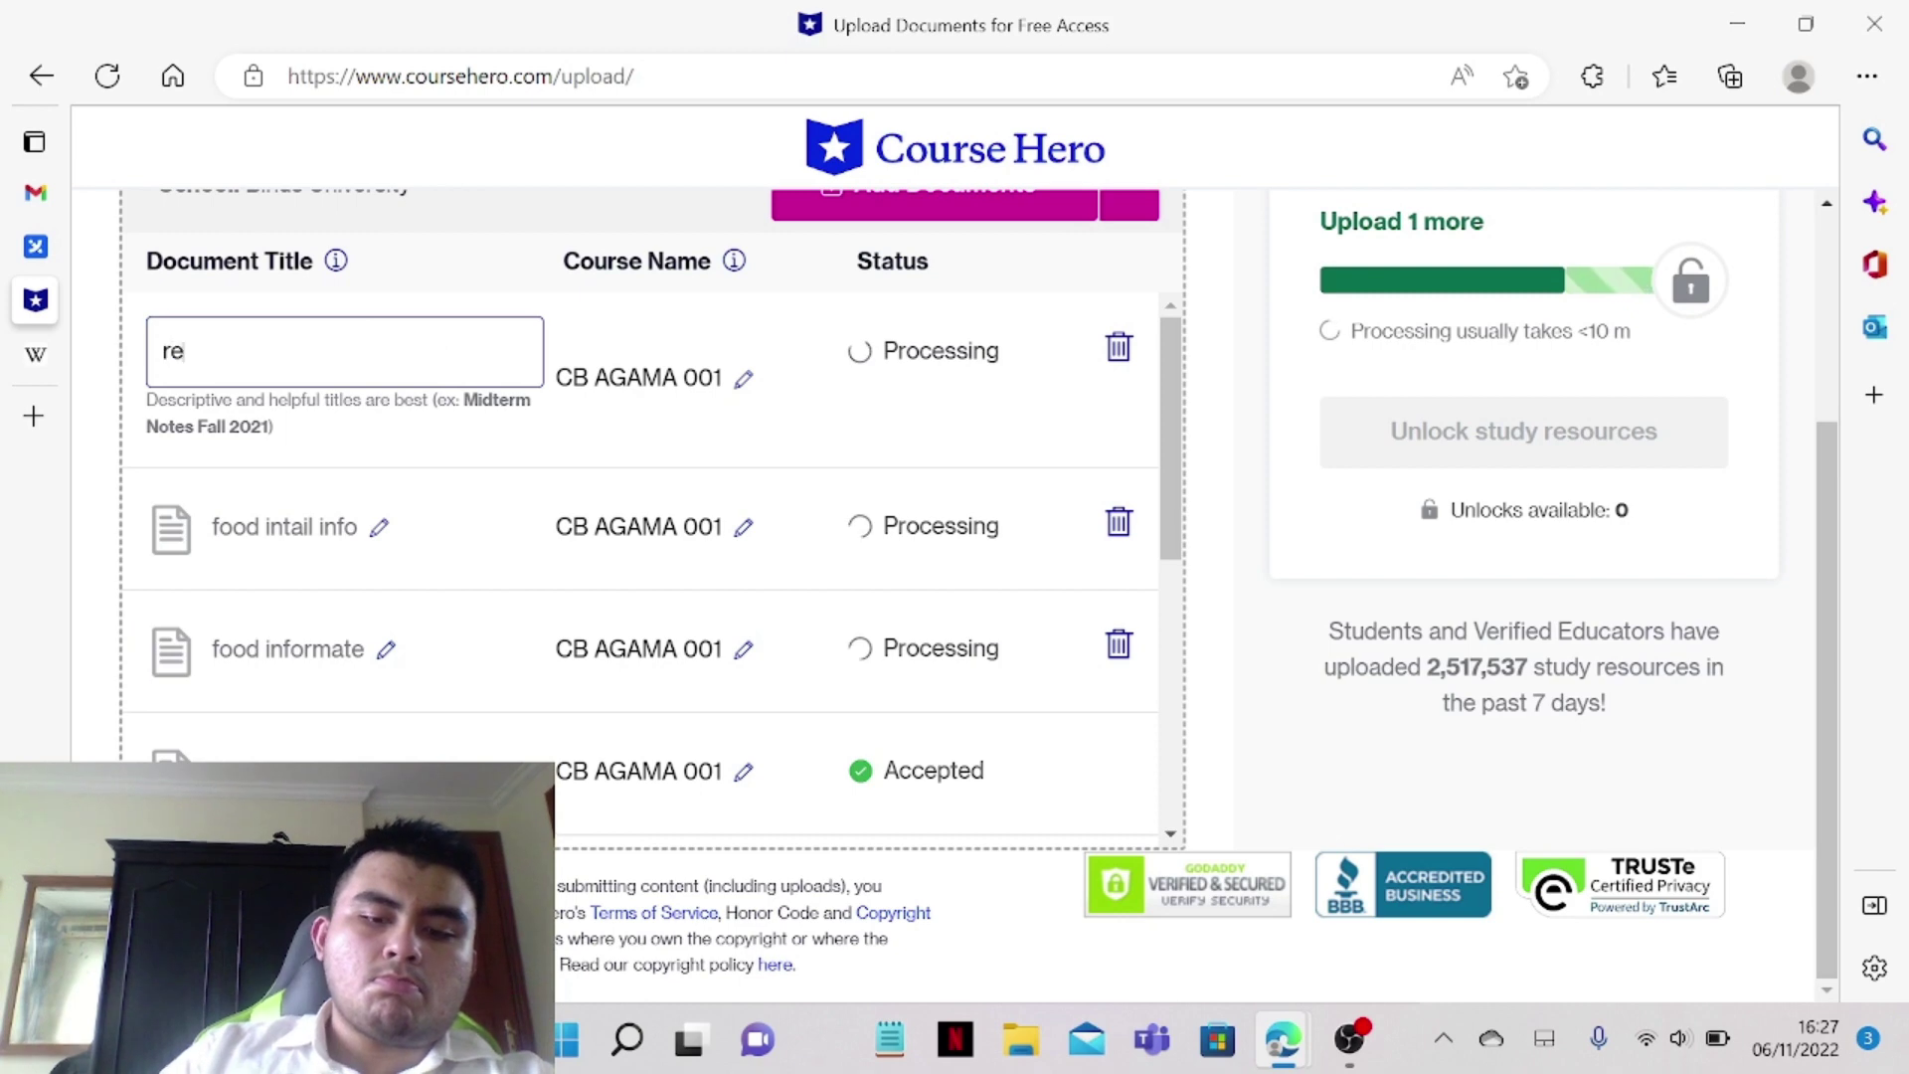
text(al food info)
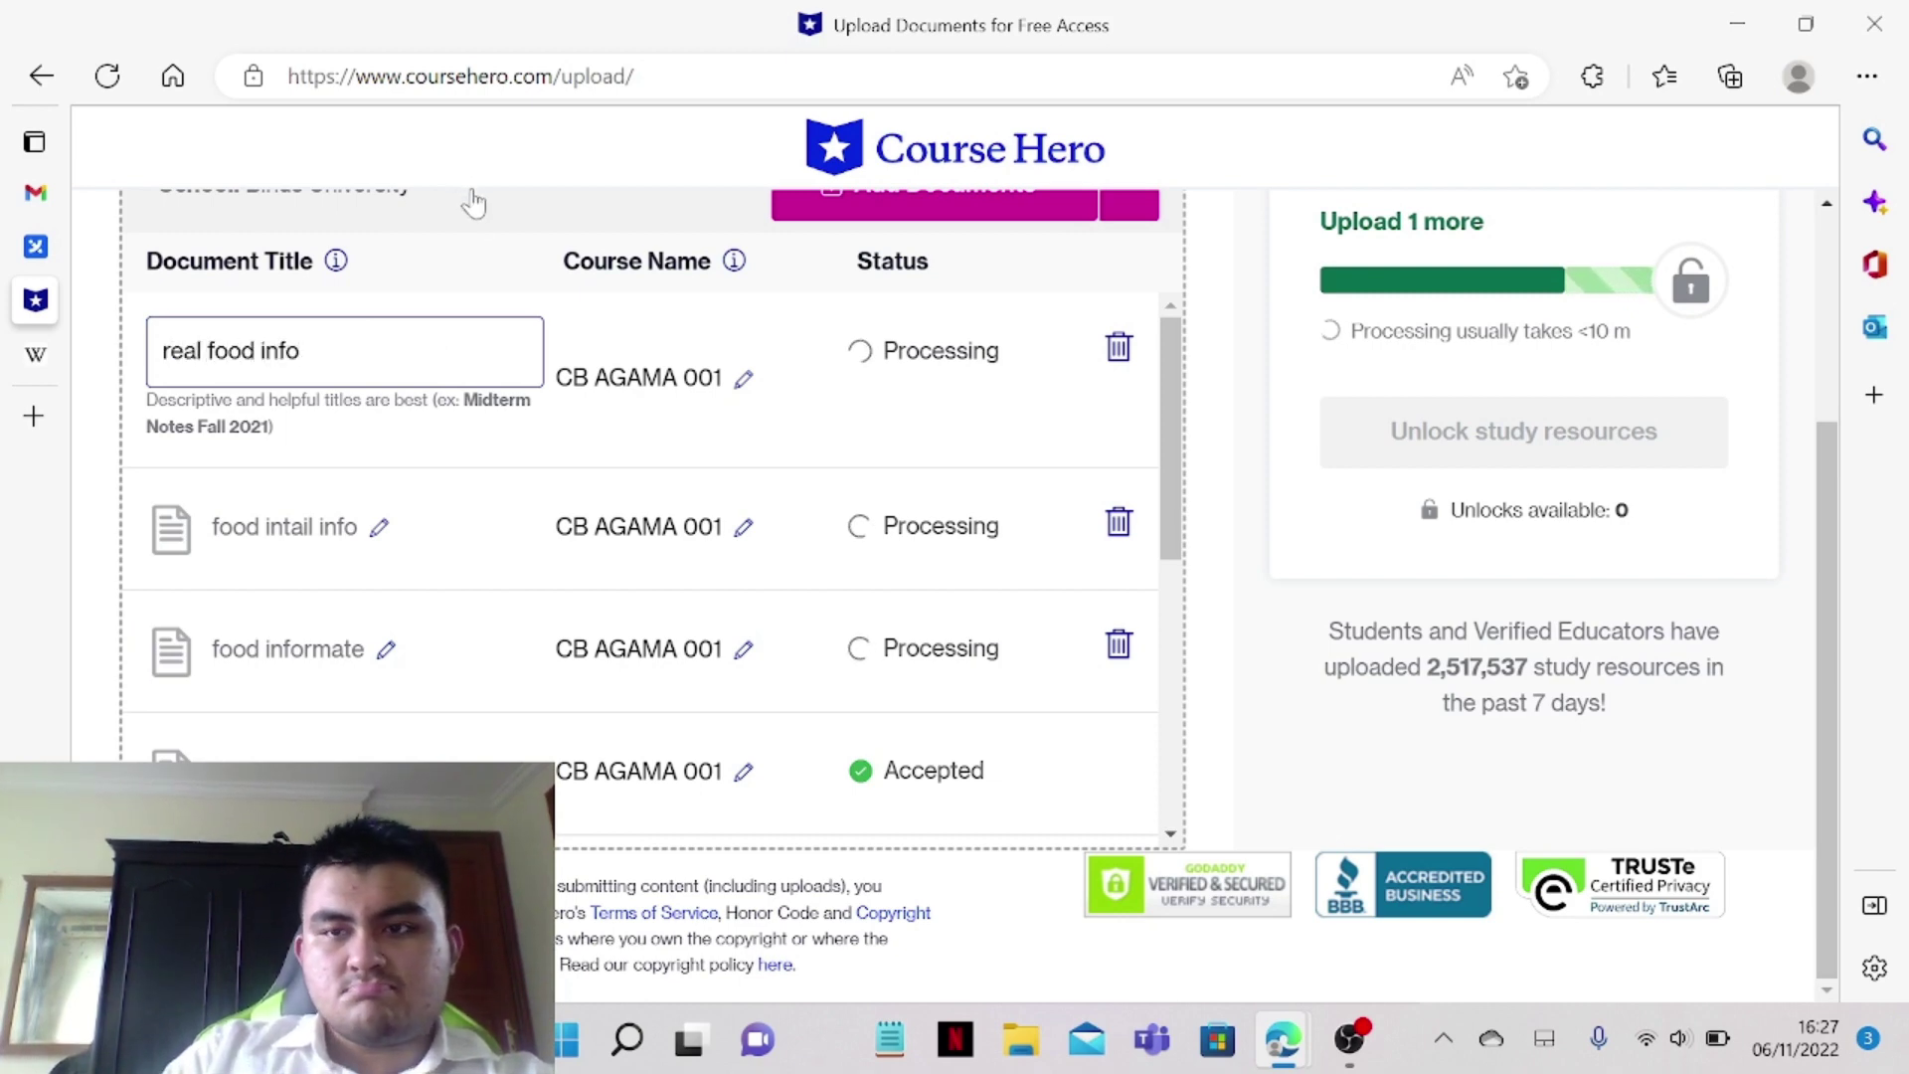
click(1189, 630)
scroll(1189, 630, up, 3)
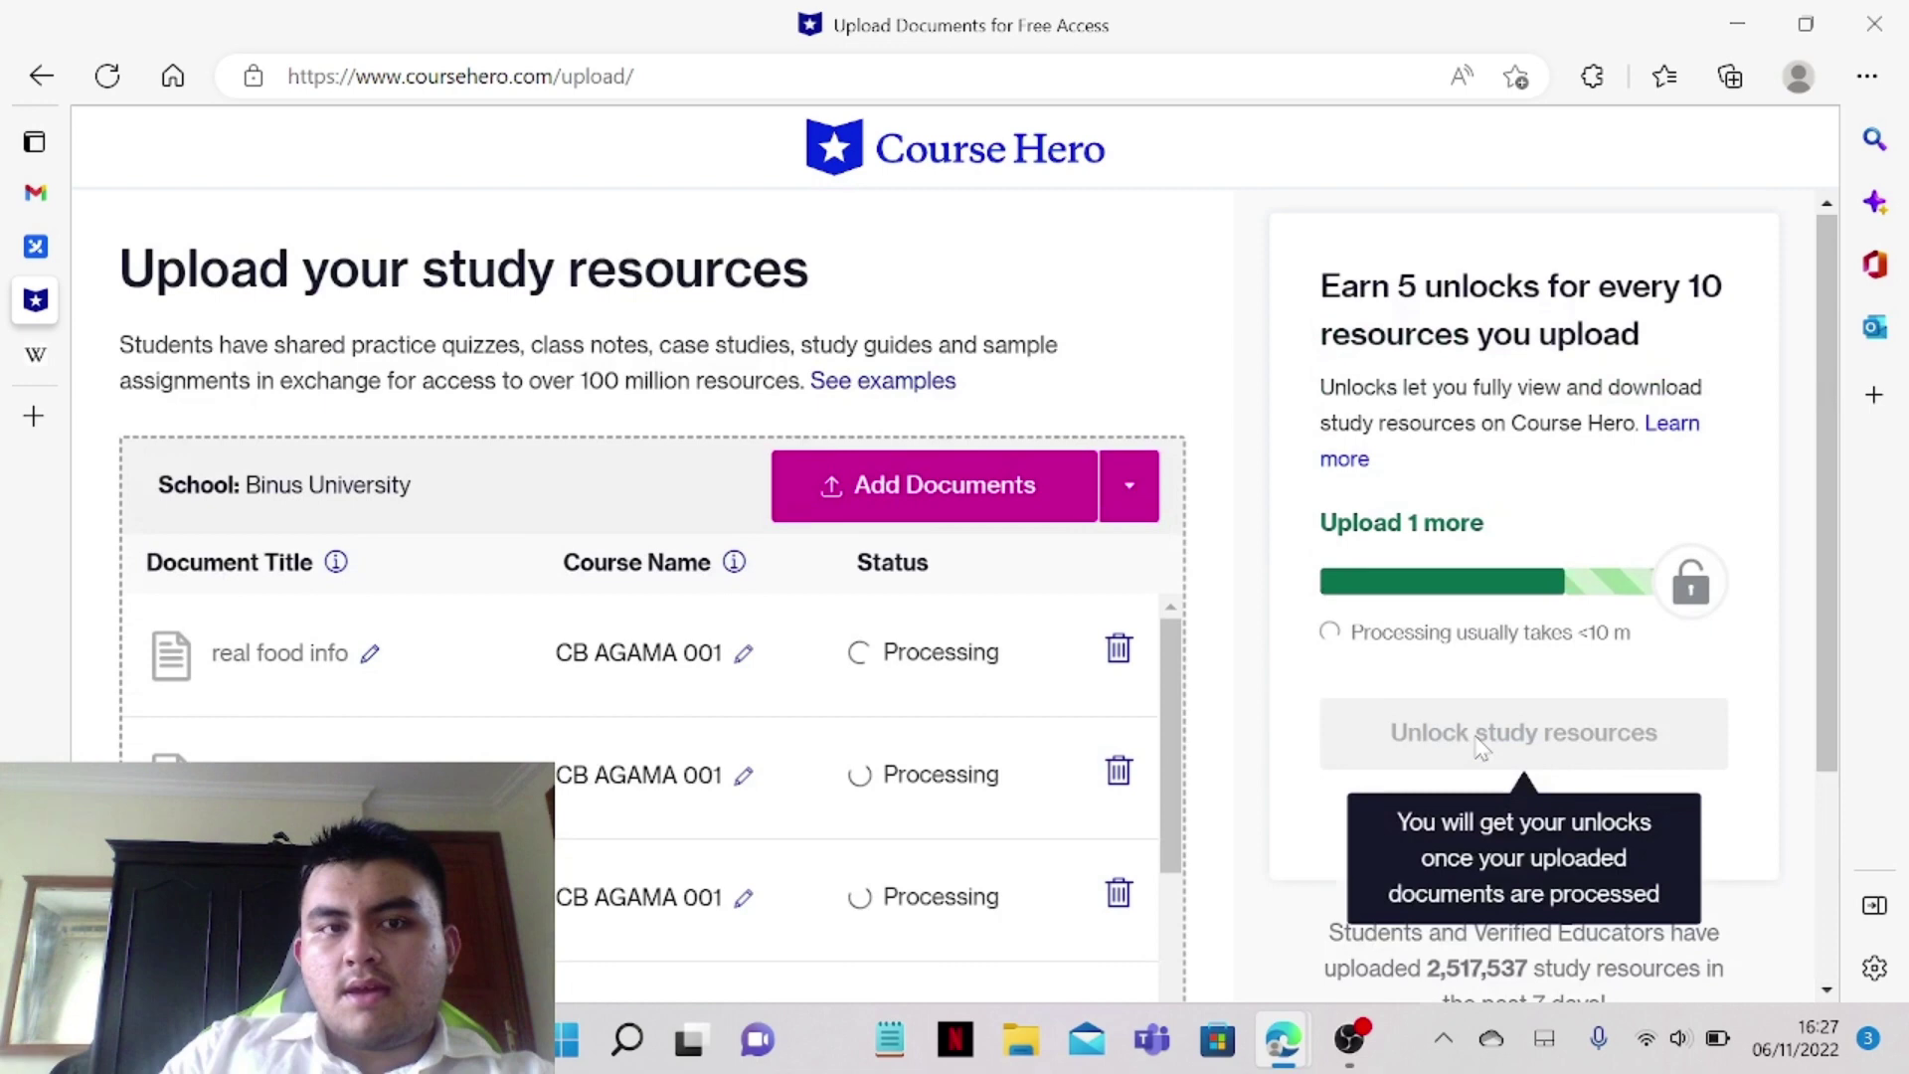
click(39, 264)
Paraphrase the Drink text again in RewriteGuru, discarding the previous rewrite
scroll(419, 670, up, 1)
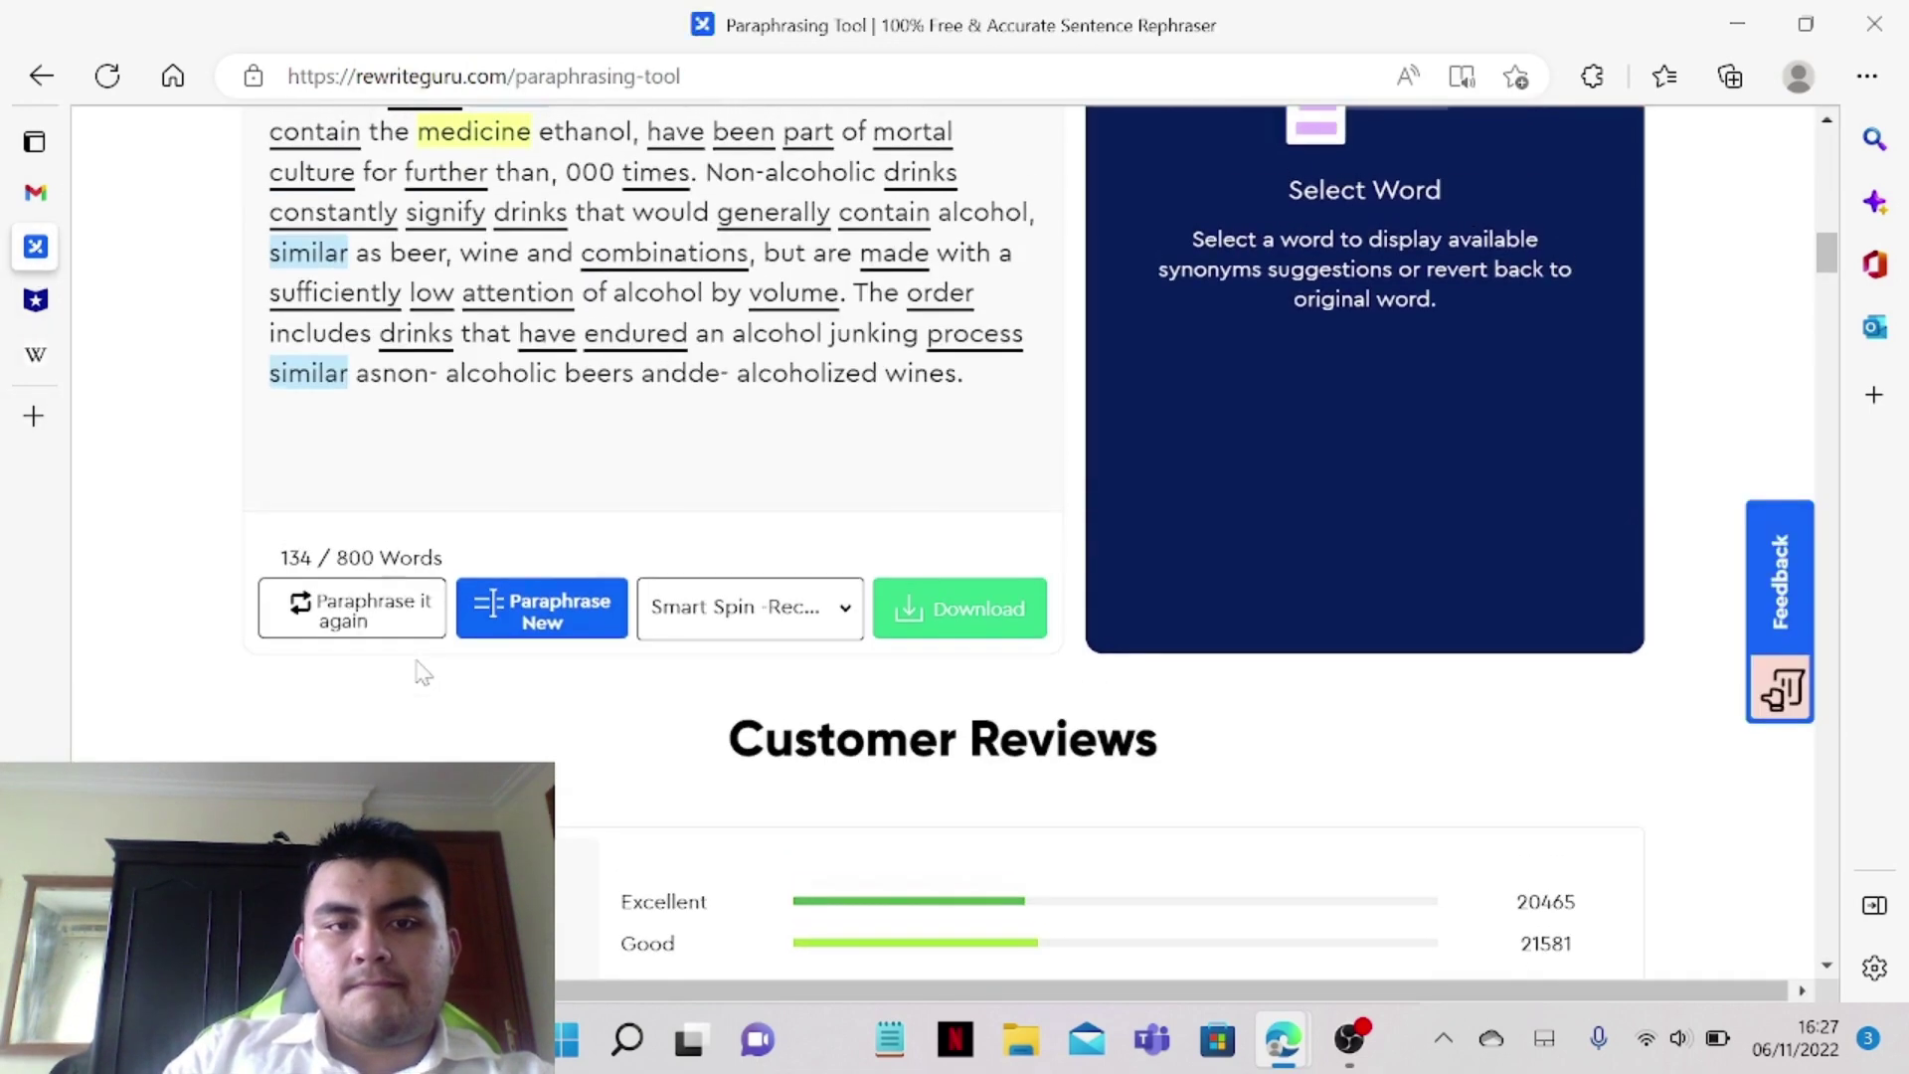
click(365, 609)
click(821, 624)
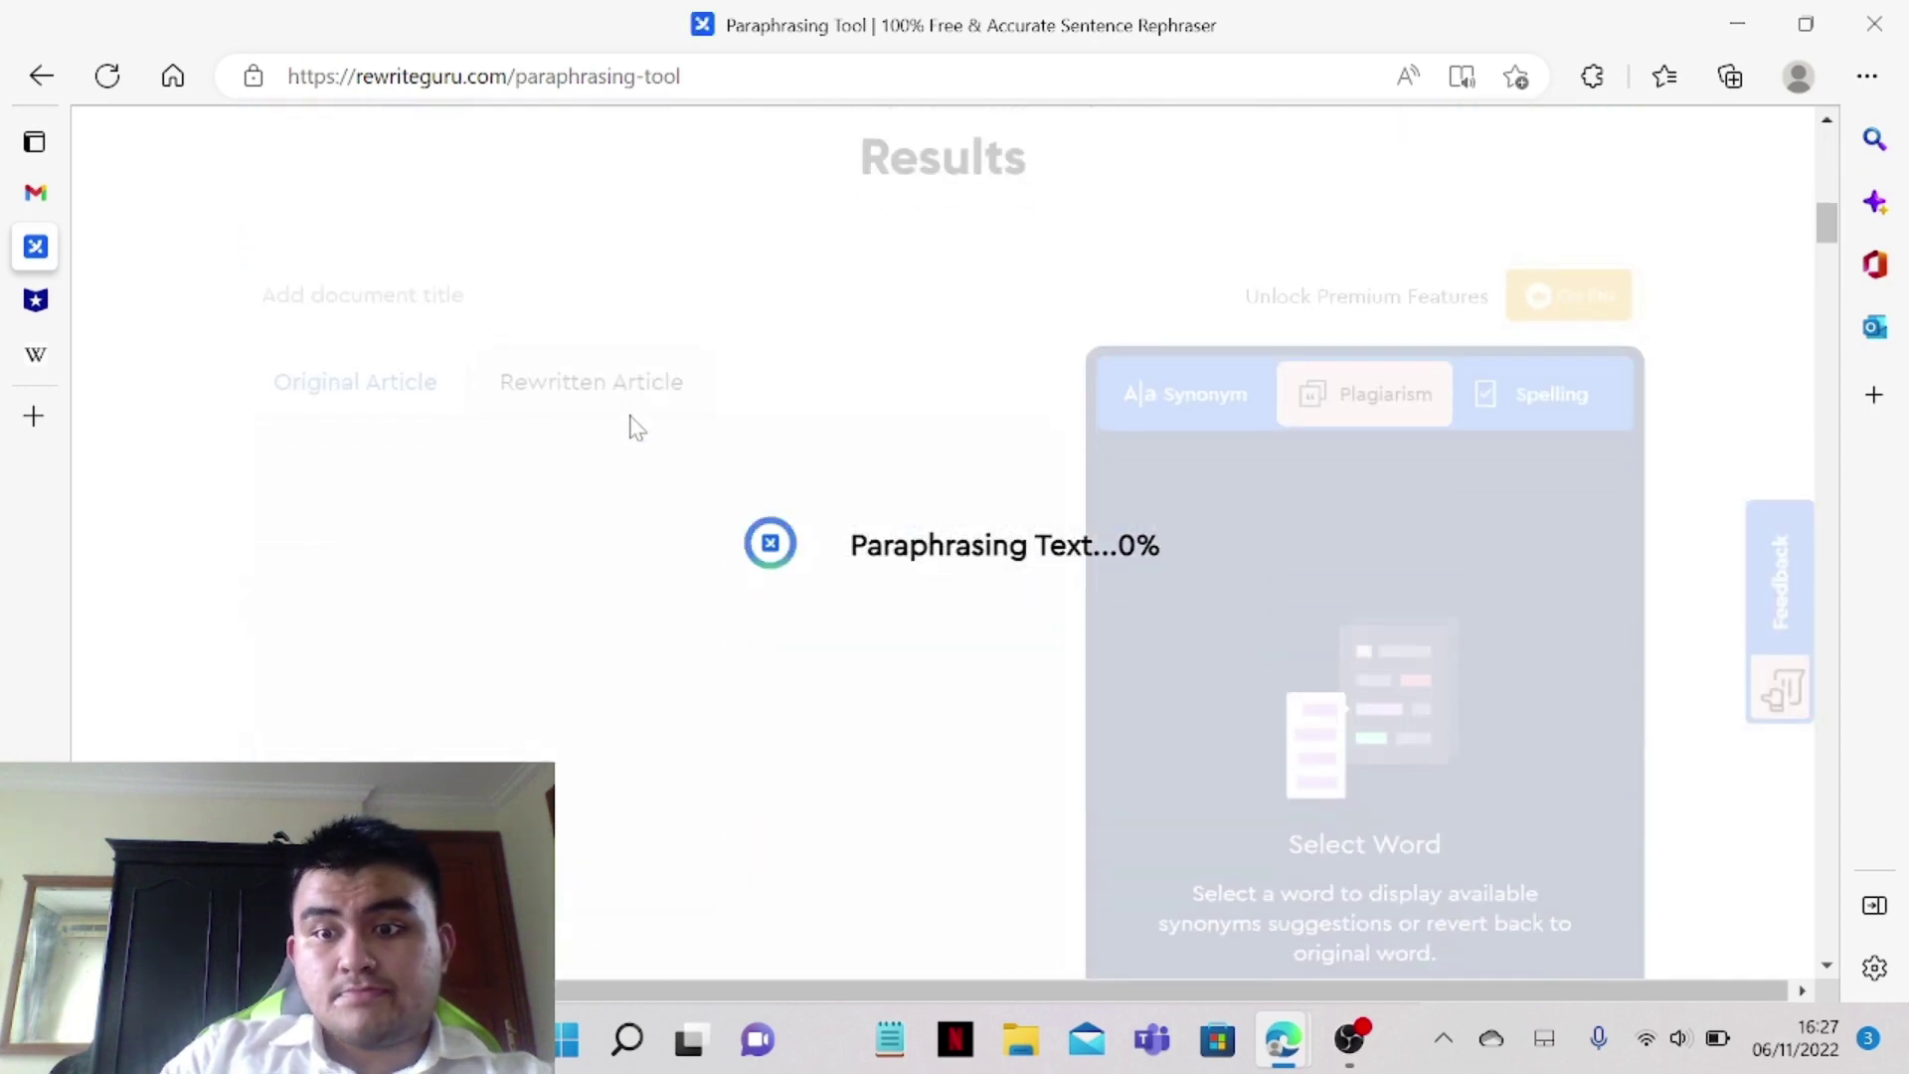
Download the newly reworded Drink text as a PDF
scroll(635, 427, down, 4)
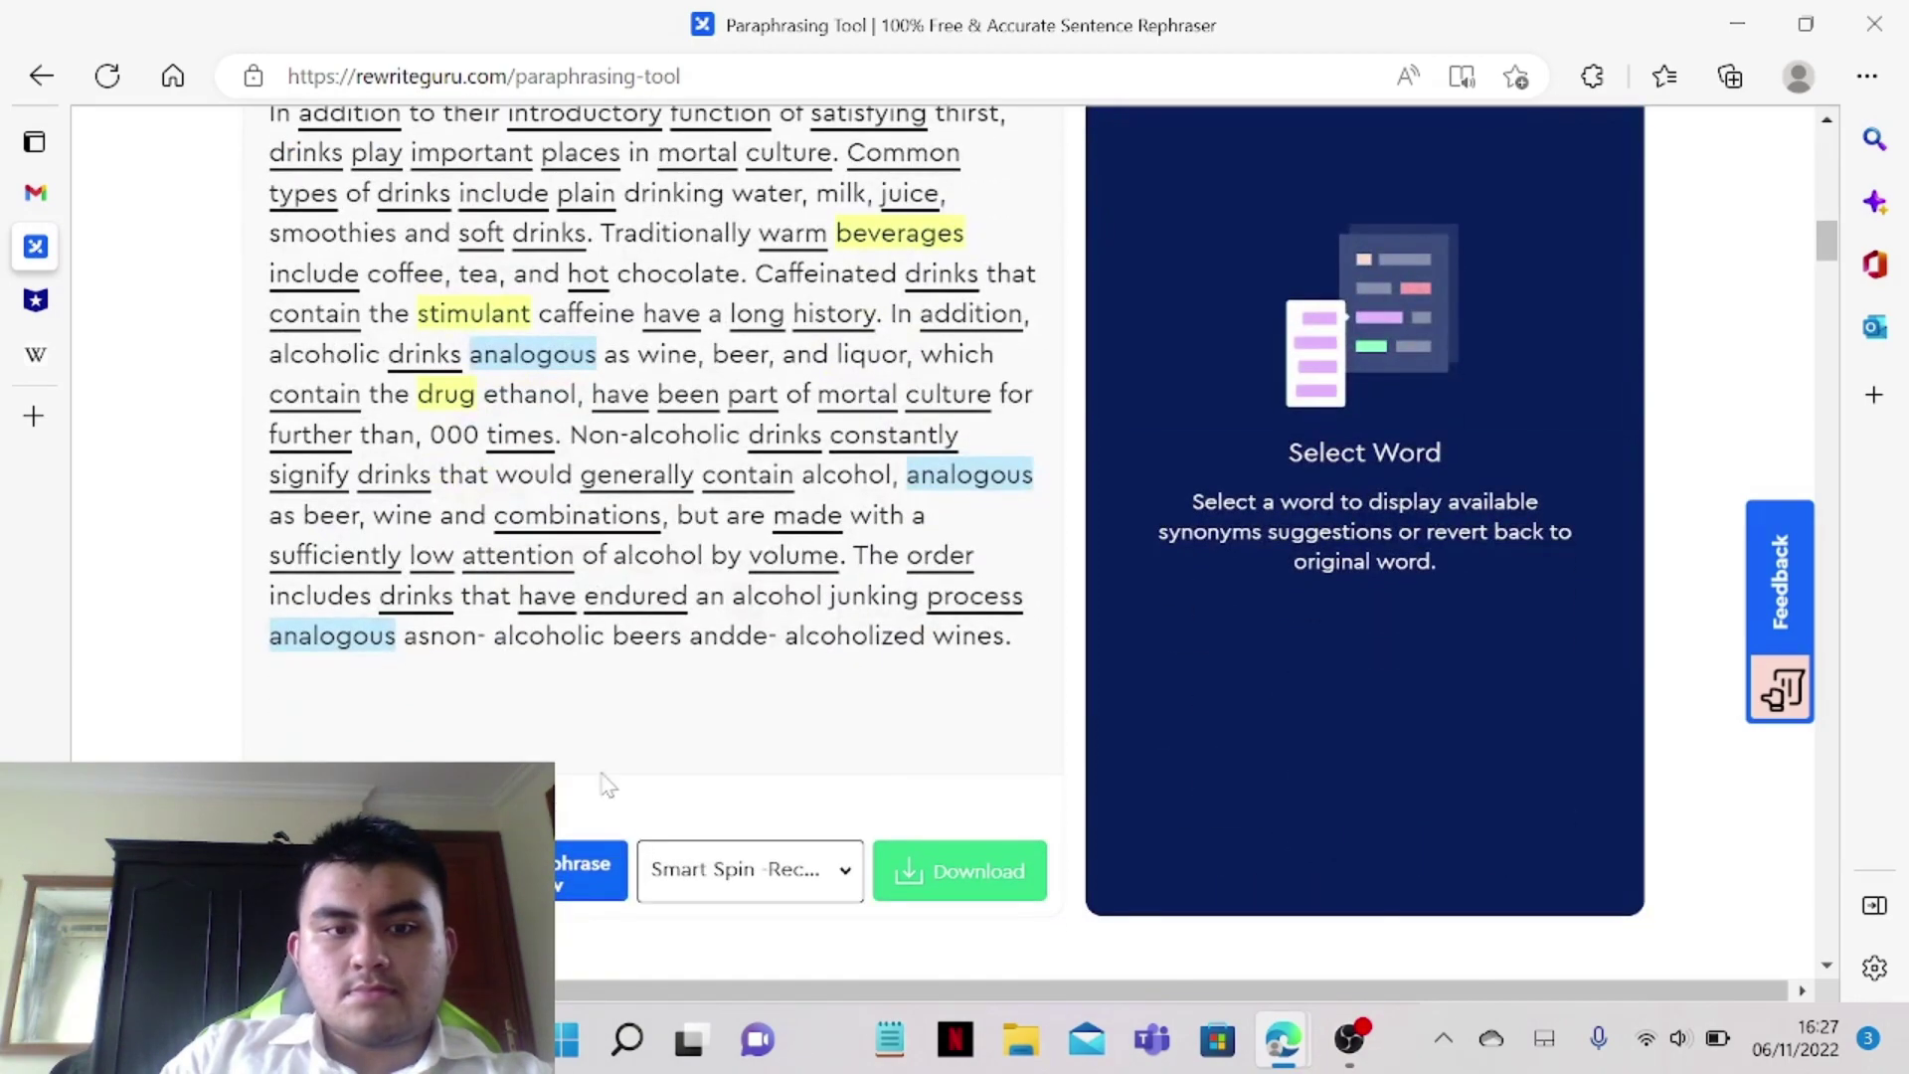
click(945, 875)
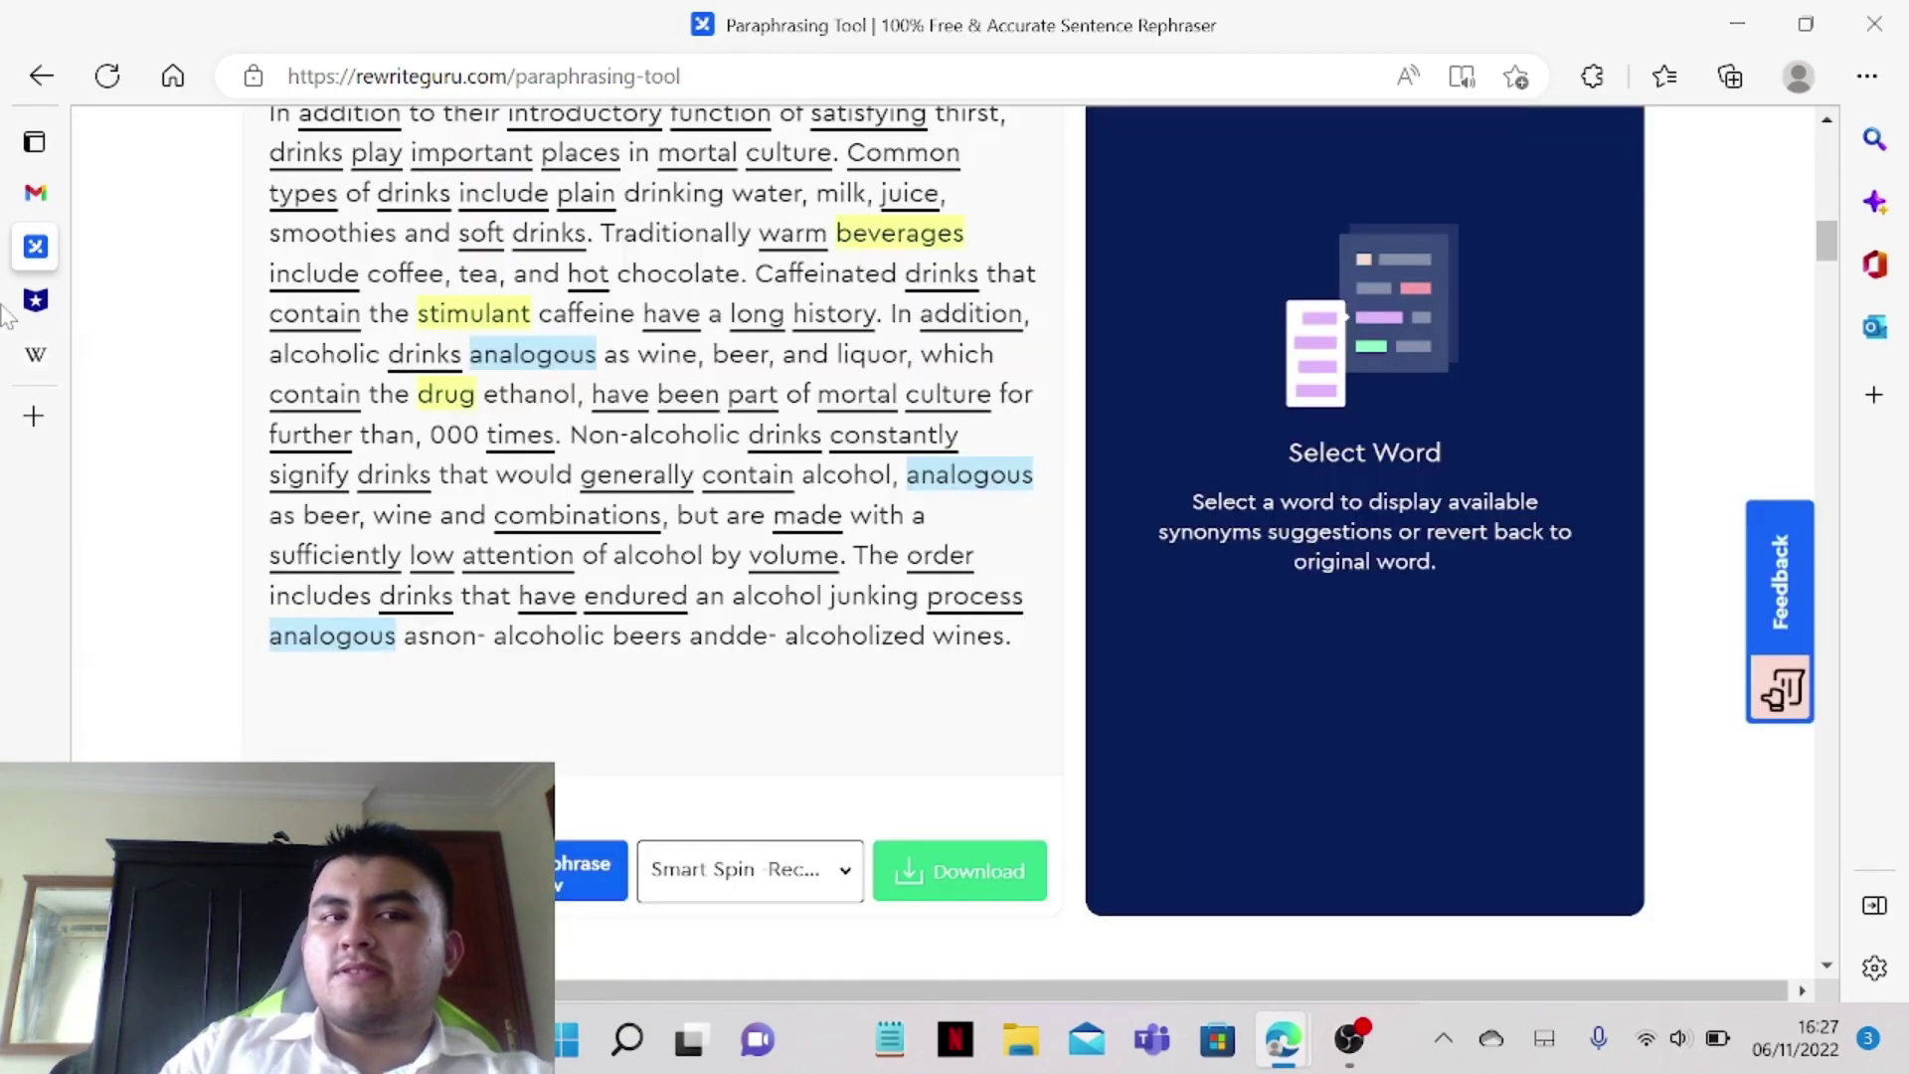
mouse_move(32, 299)
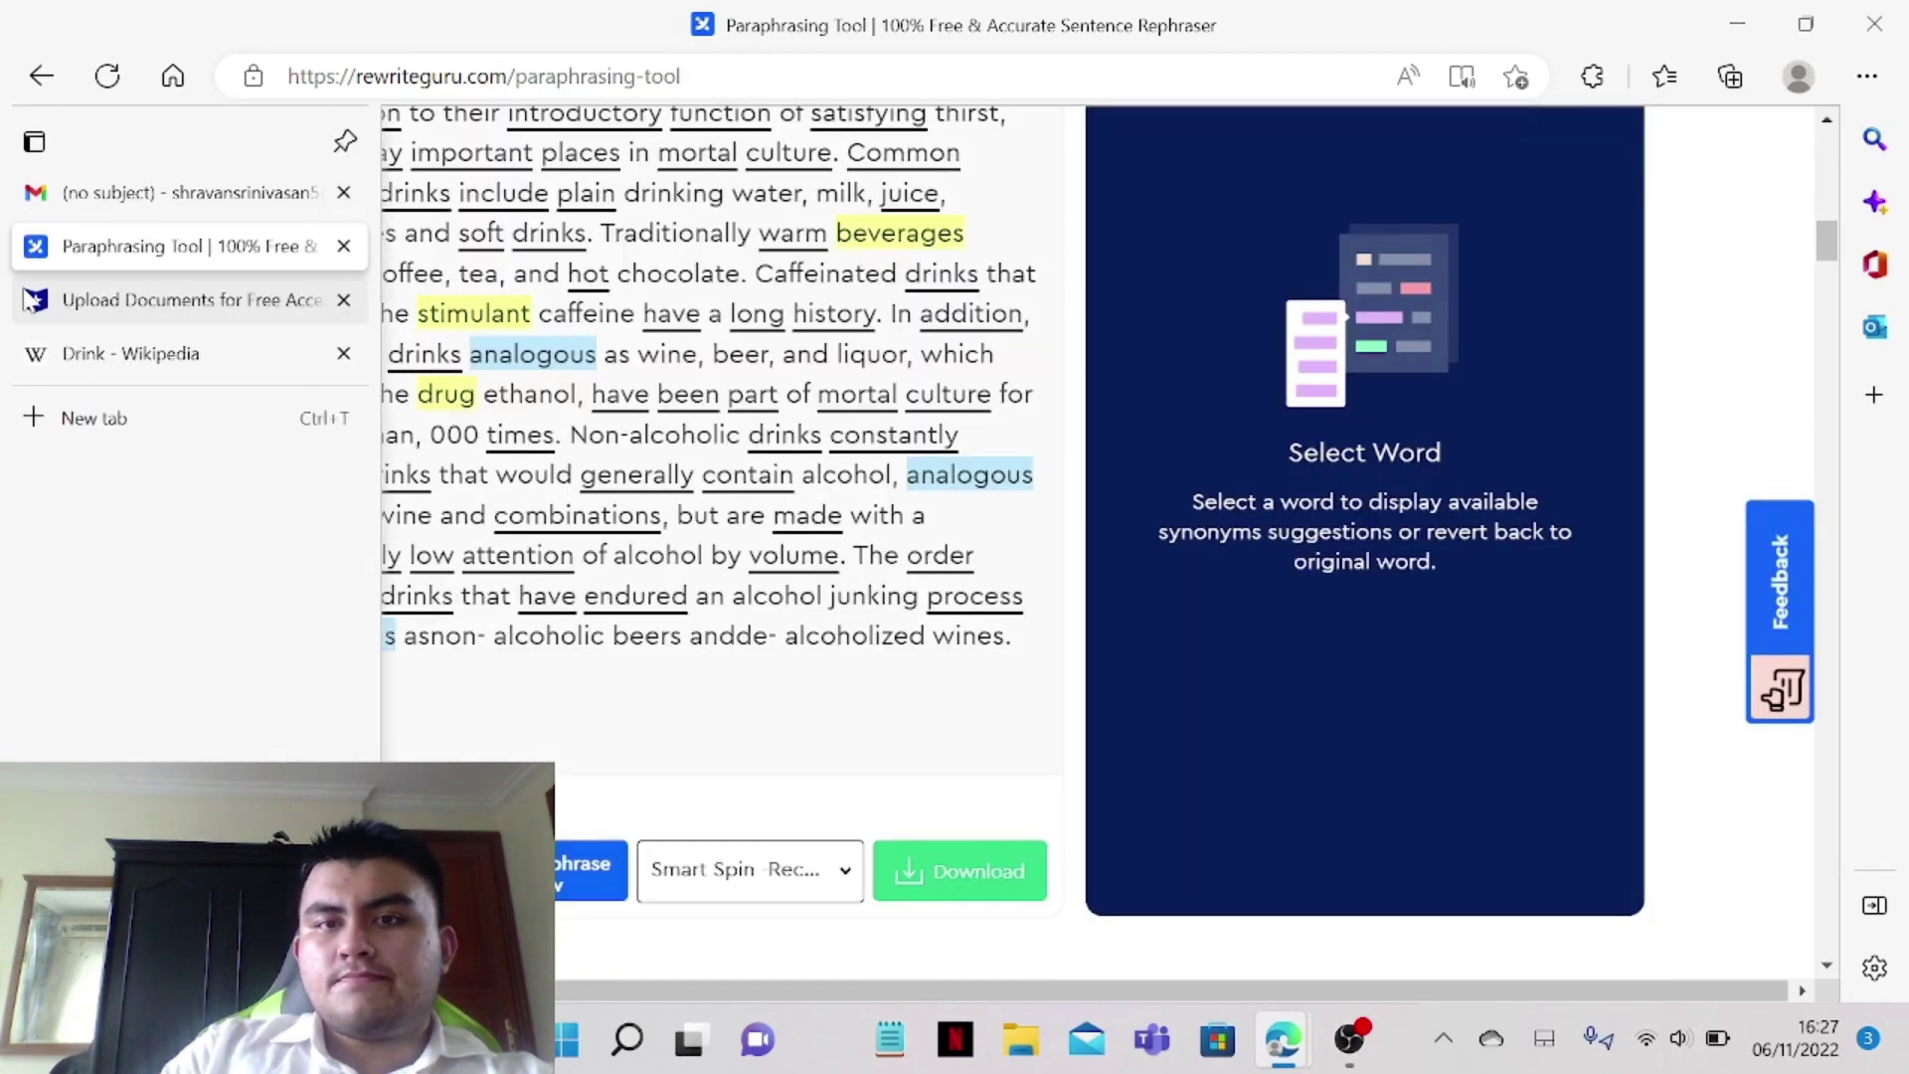
Upload the newest downloaded PDF to Course Hero under course CB AGAMA 001
click(35, 299)
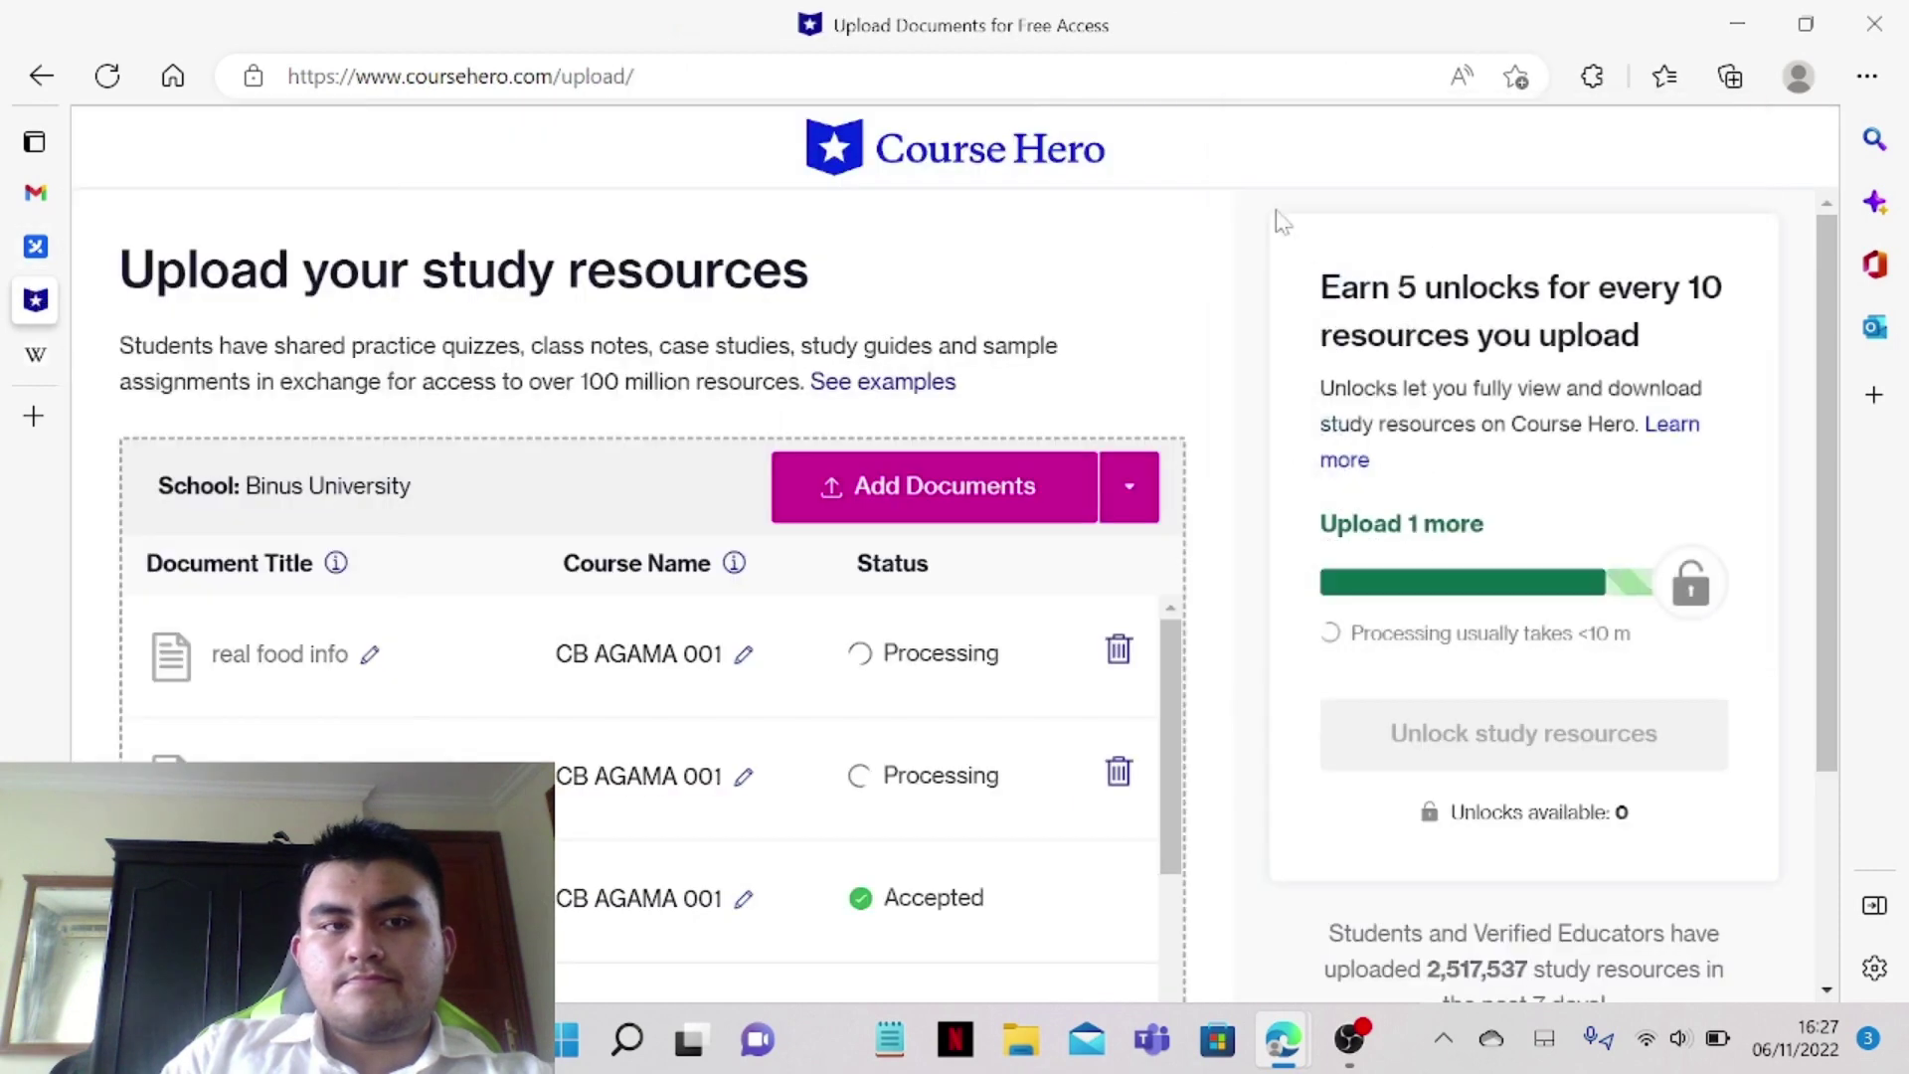
click(1868, 76)
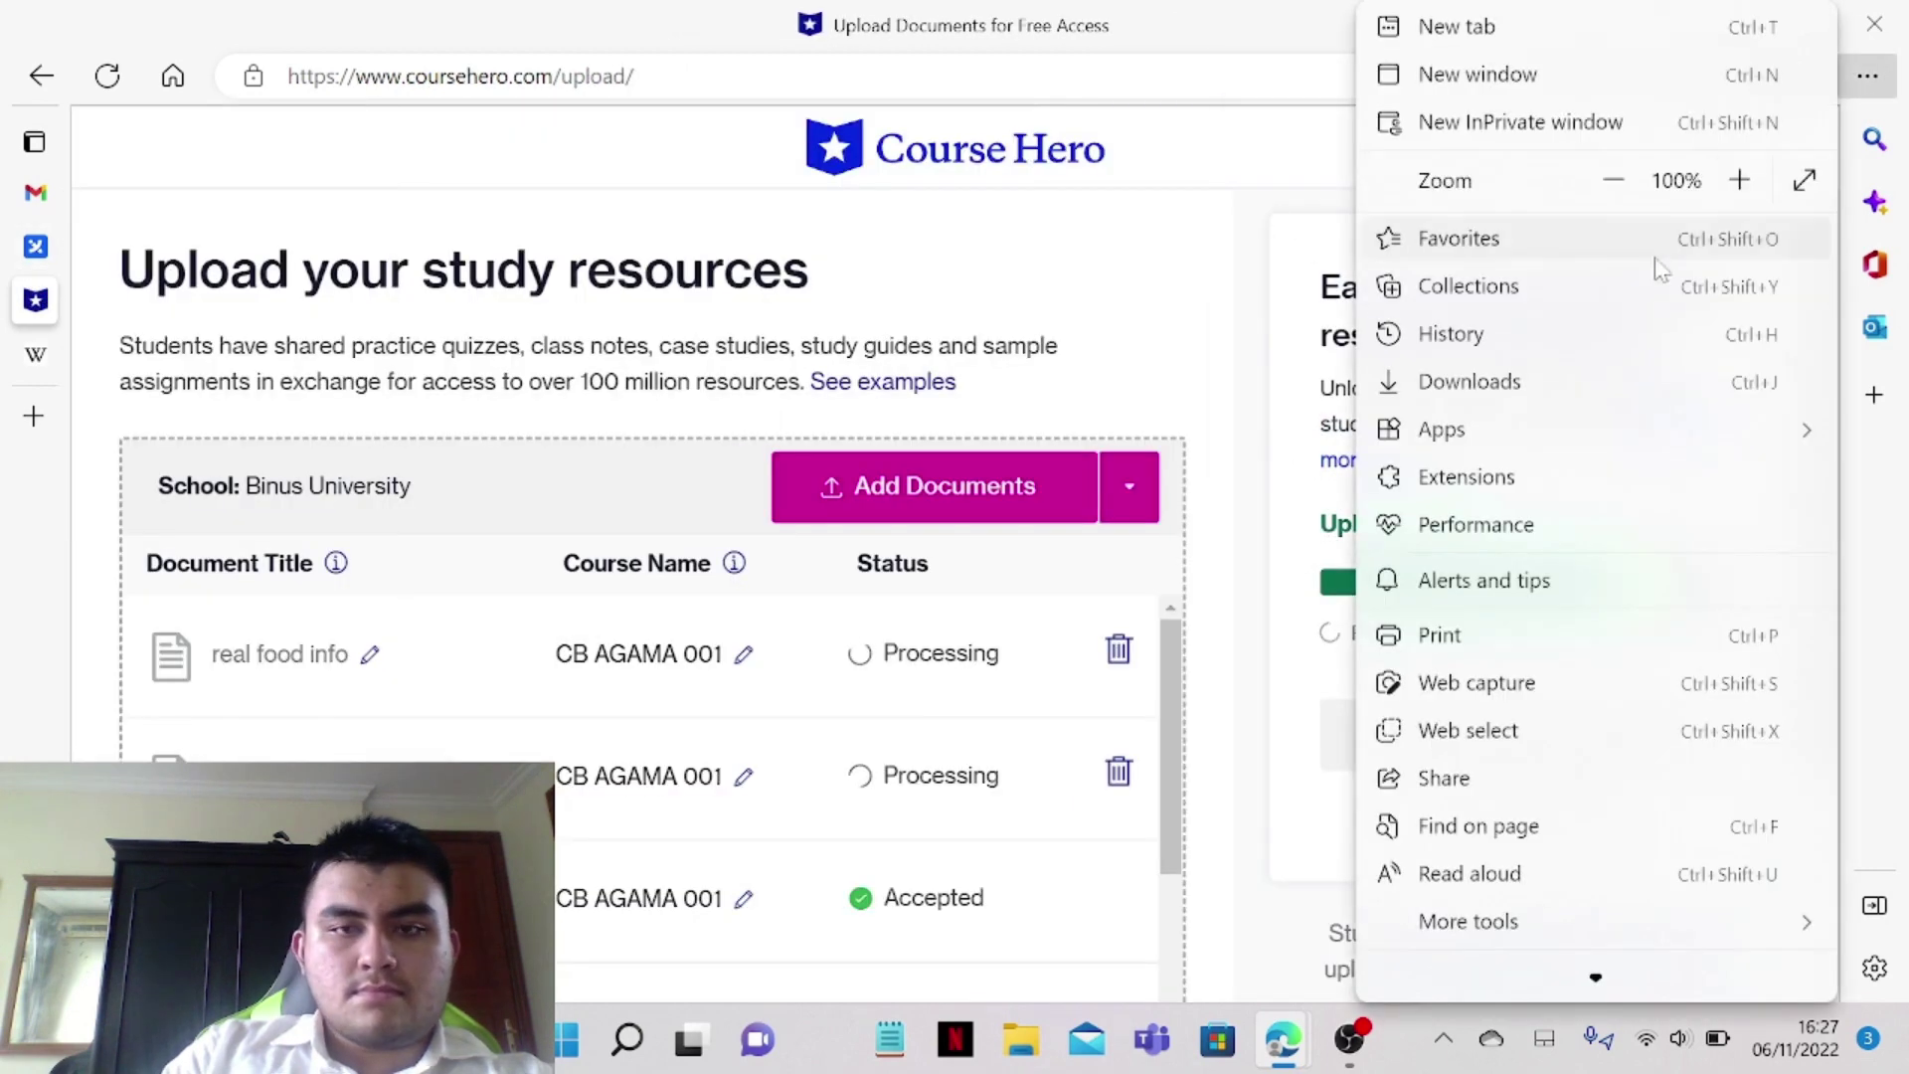
key(Escape)
key(ctrl+j)
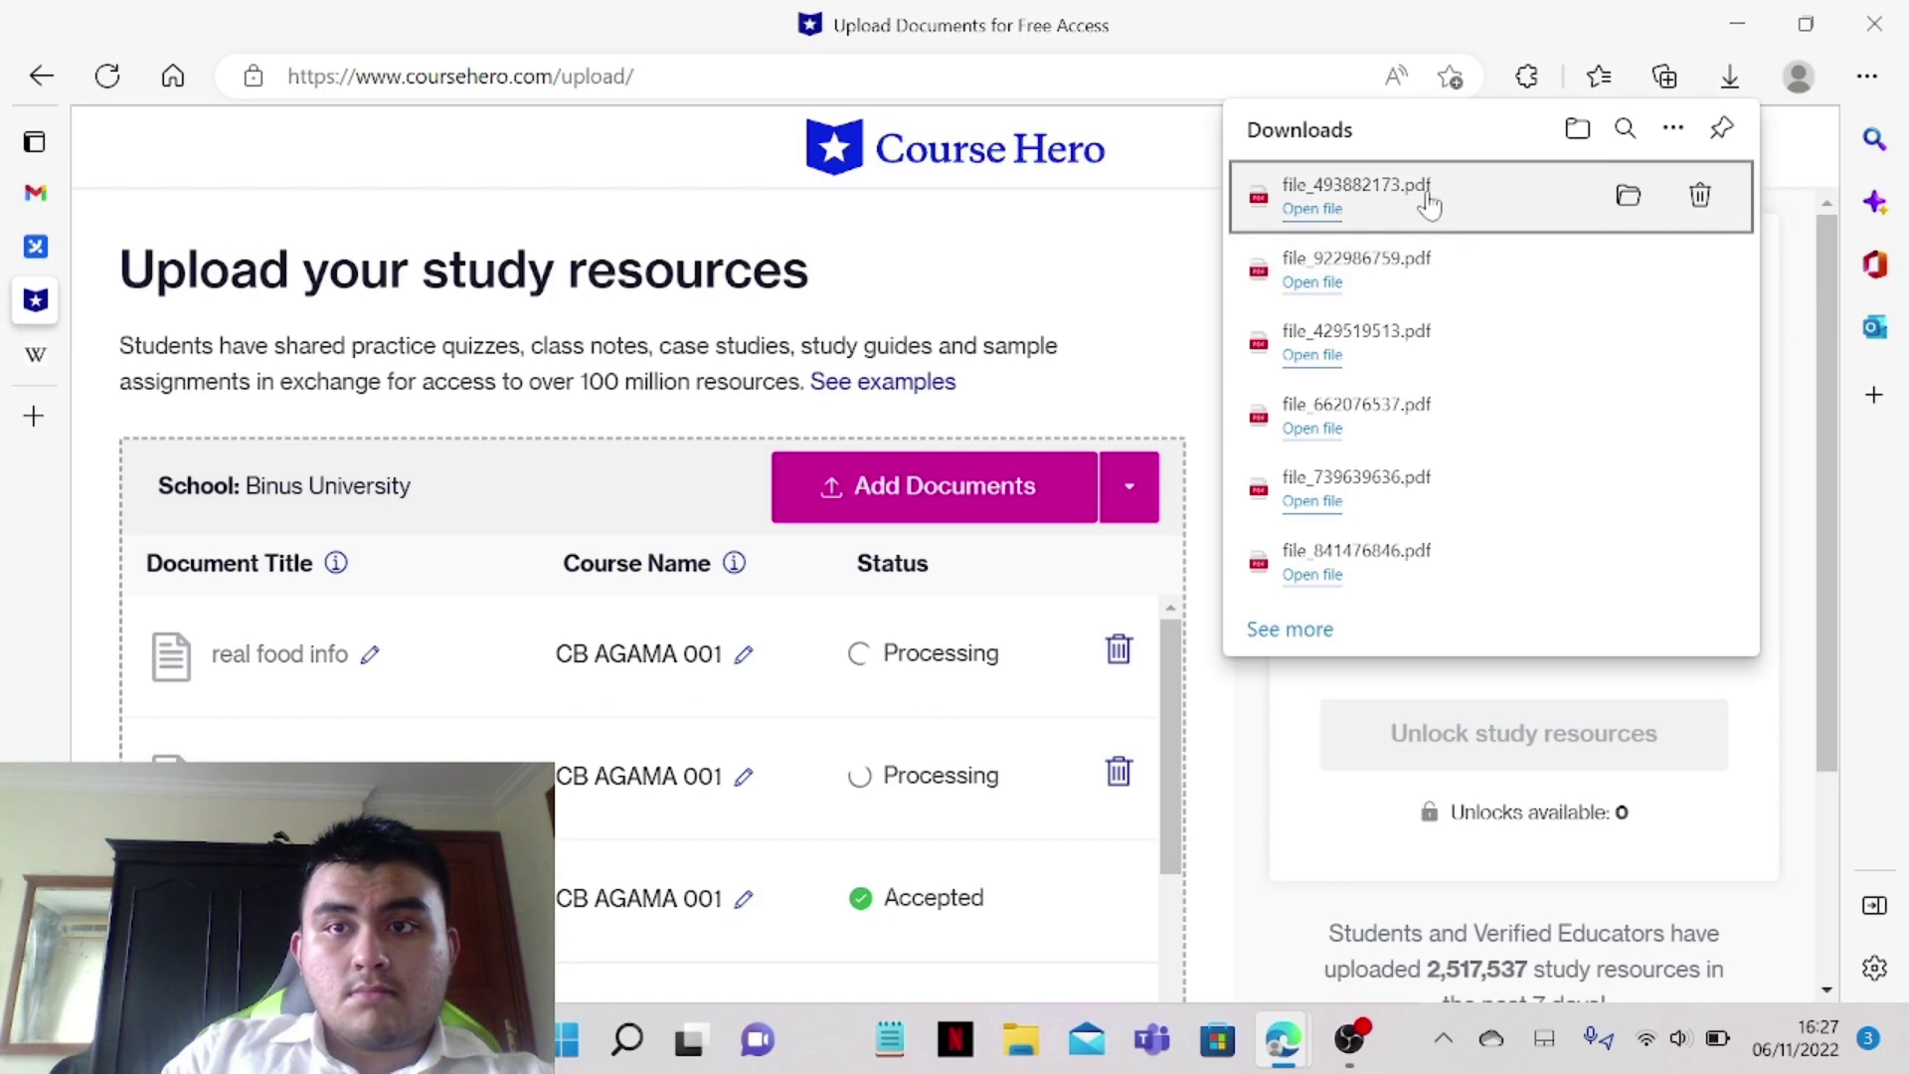
drag(1436, 196, 570, 707)
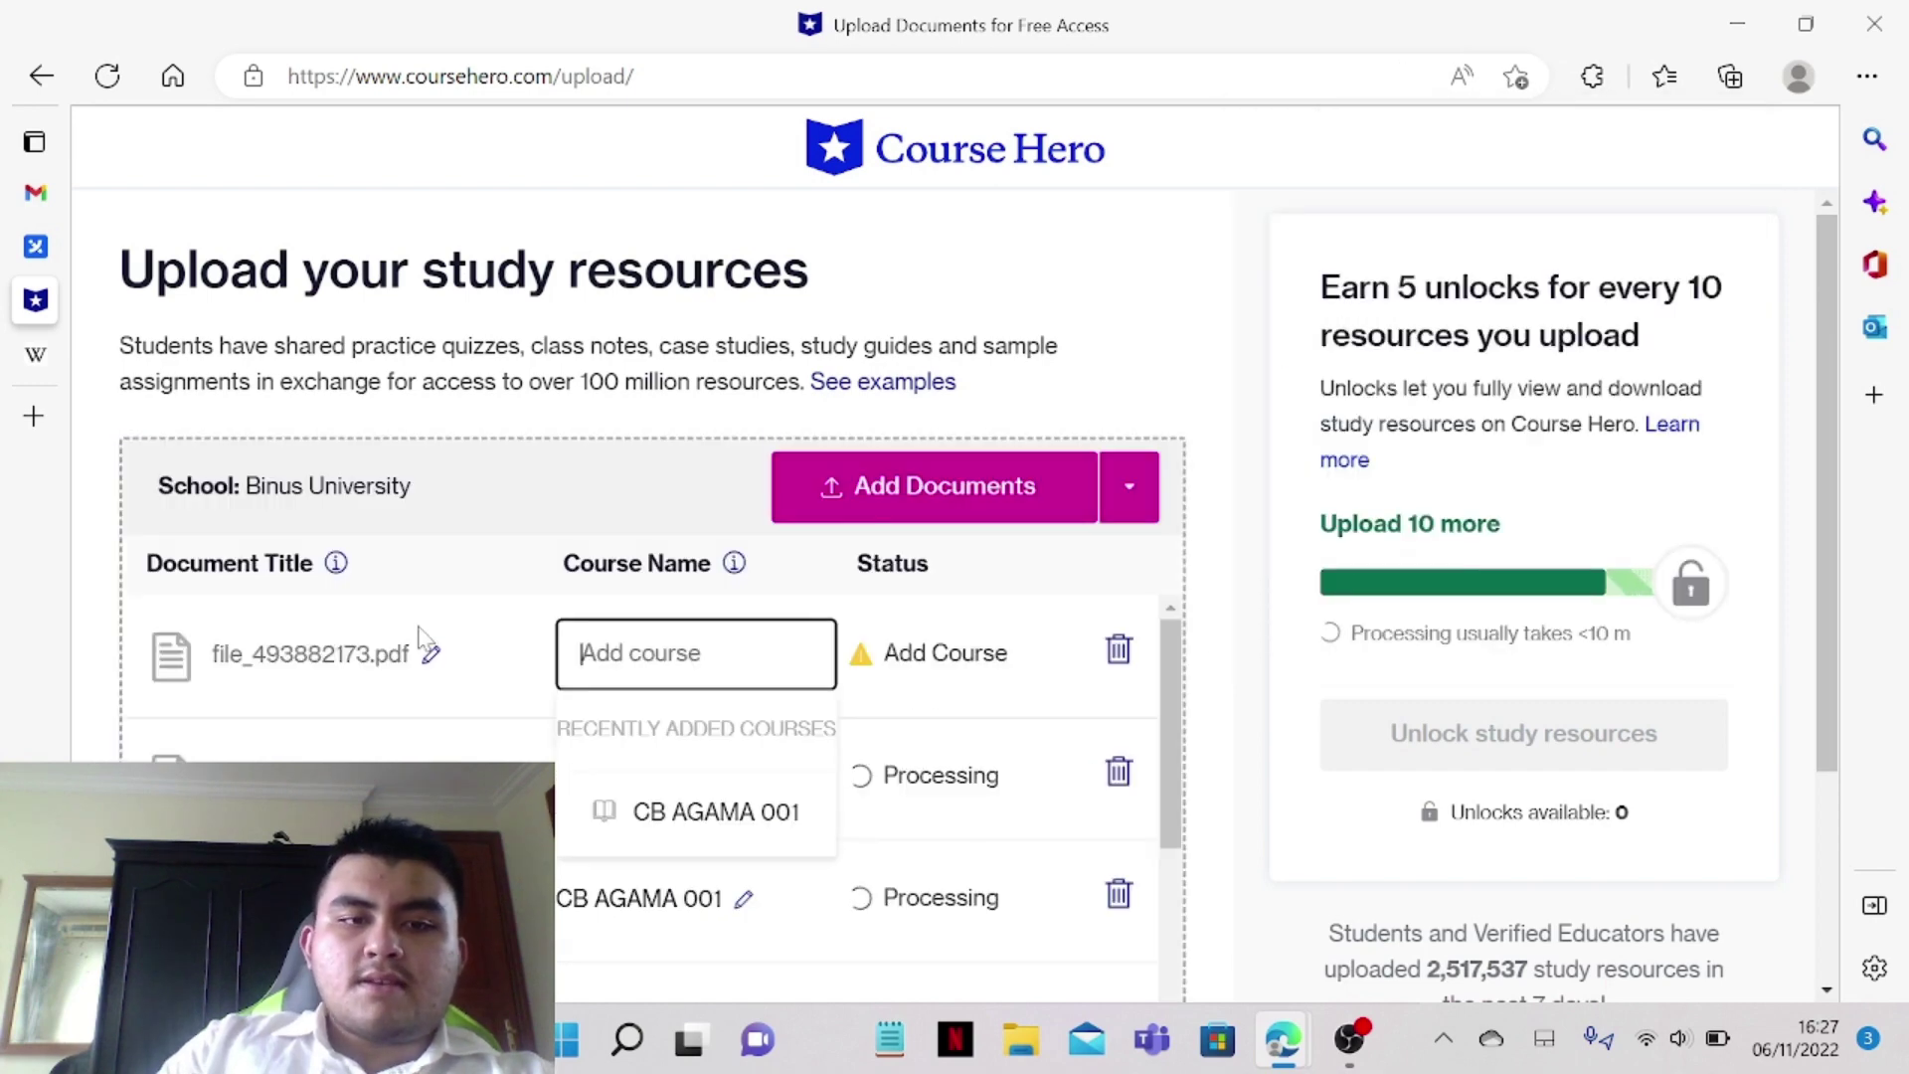
click(690, 830)
Rename the uploaded document's title to 'food infographics'
click(371, 656)
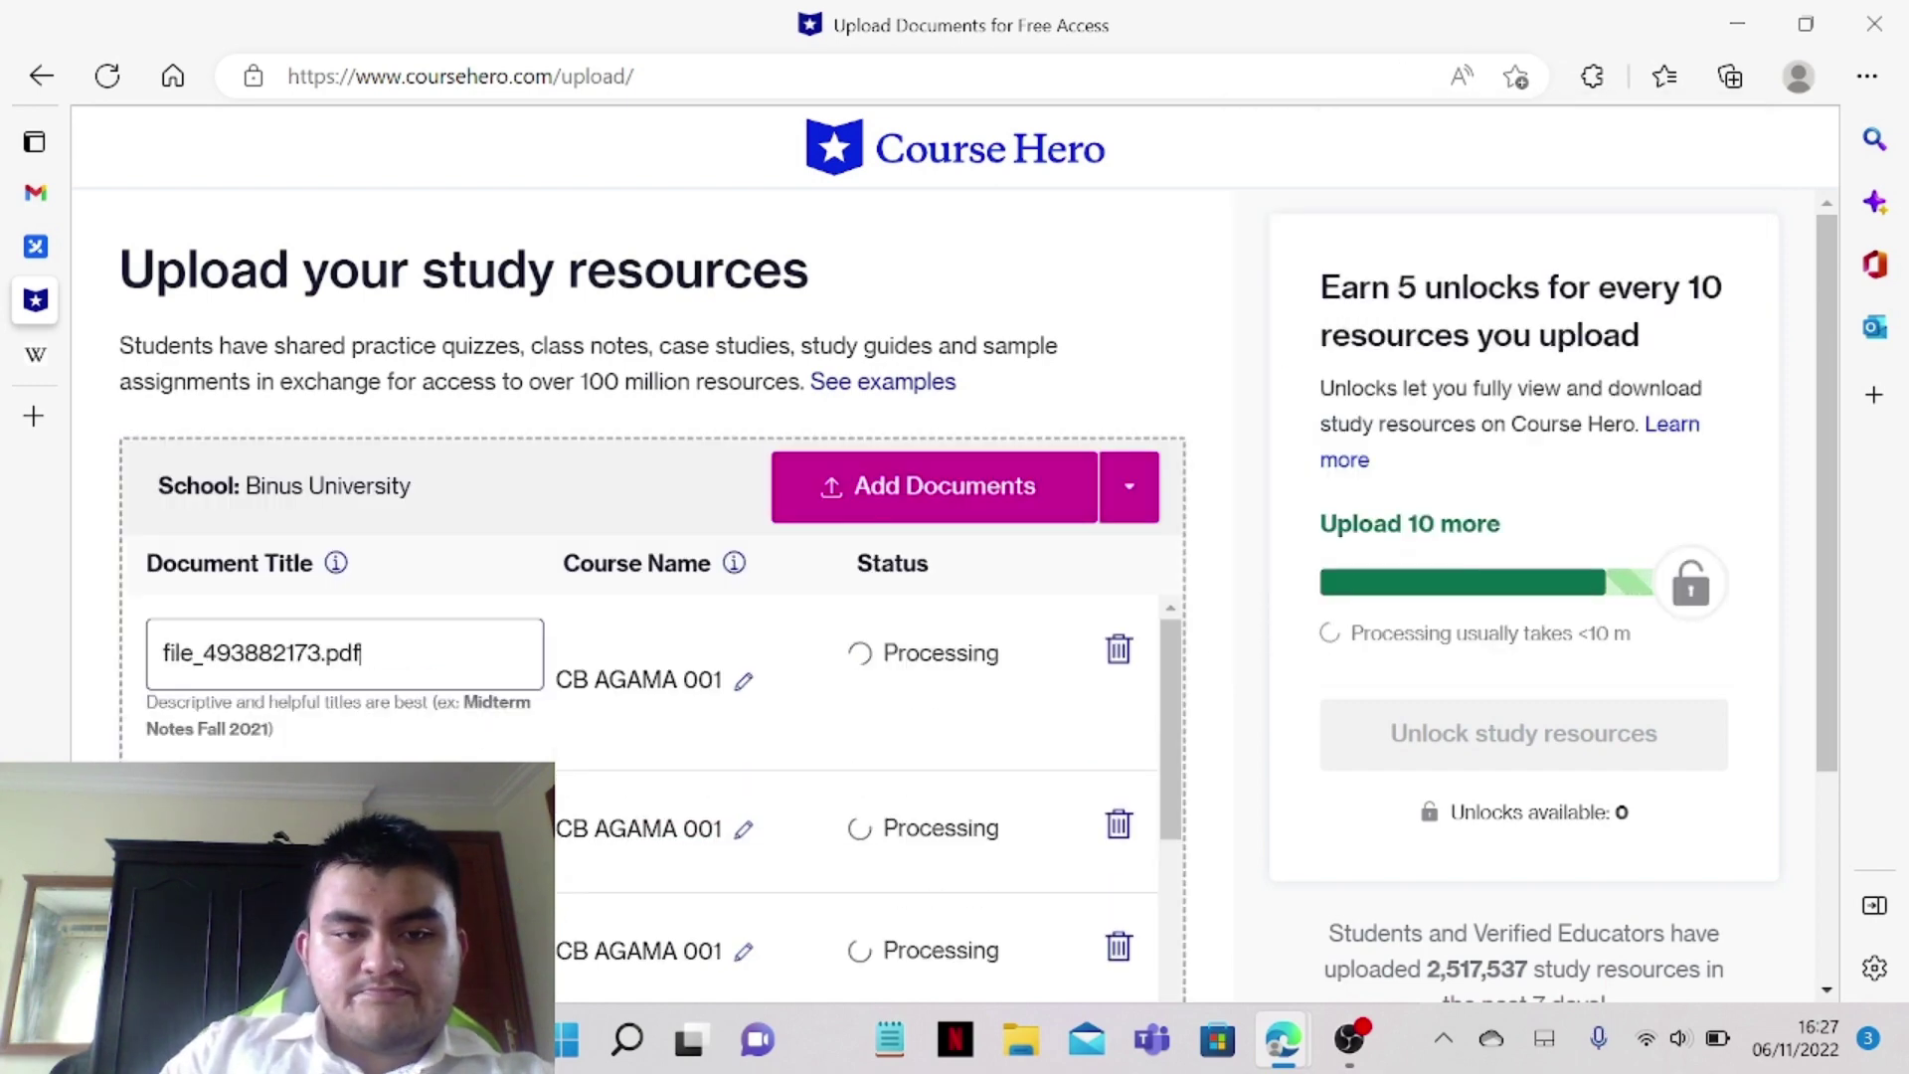
drag(360, 653, 162, 653)
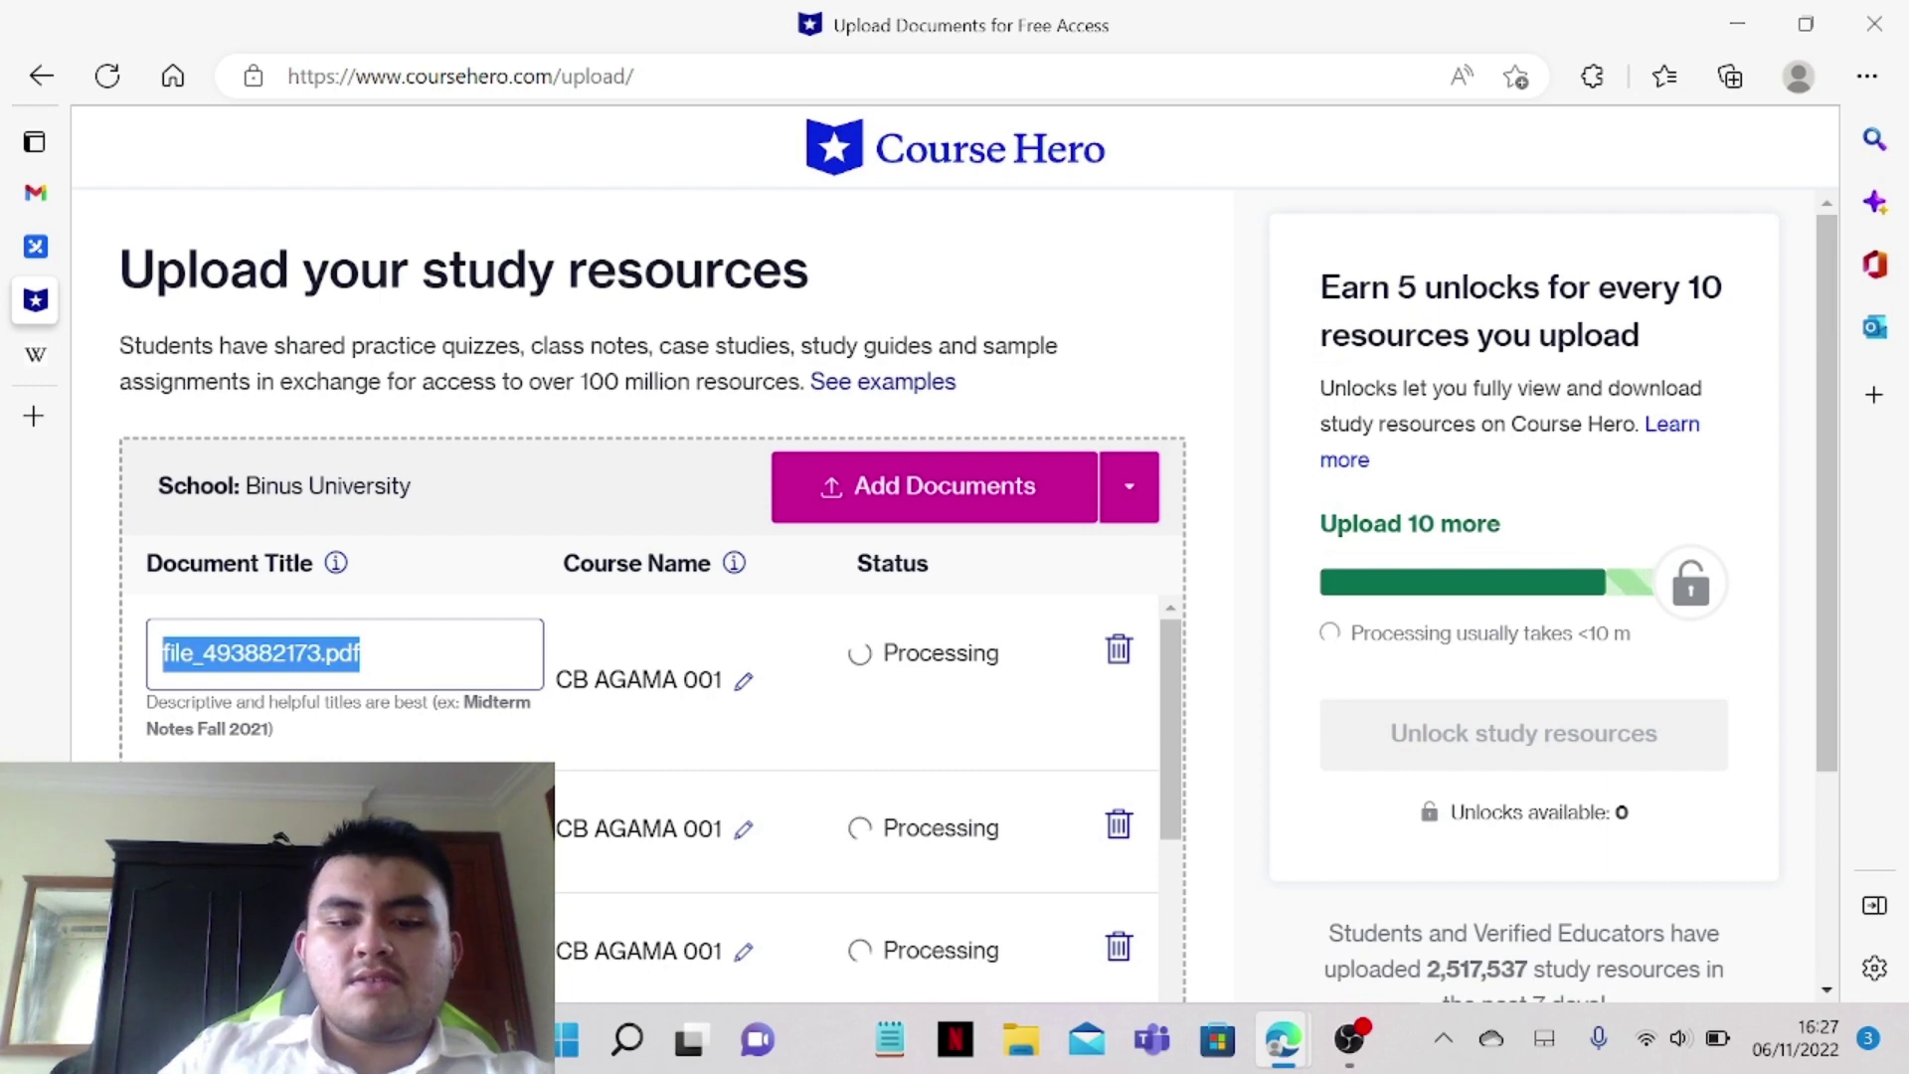
text(foo)
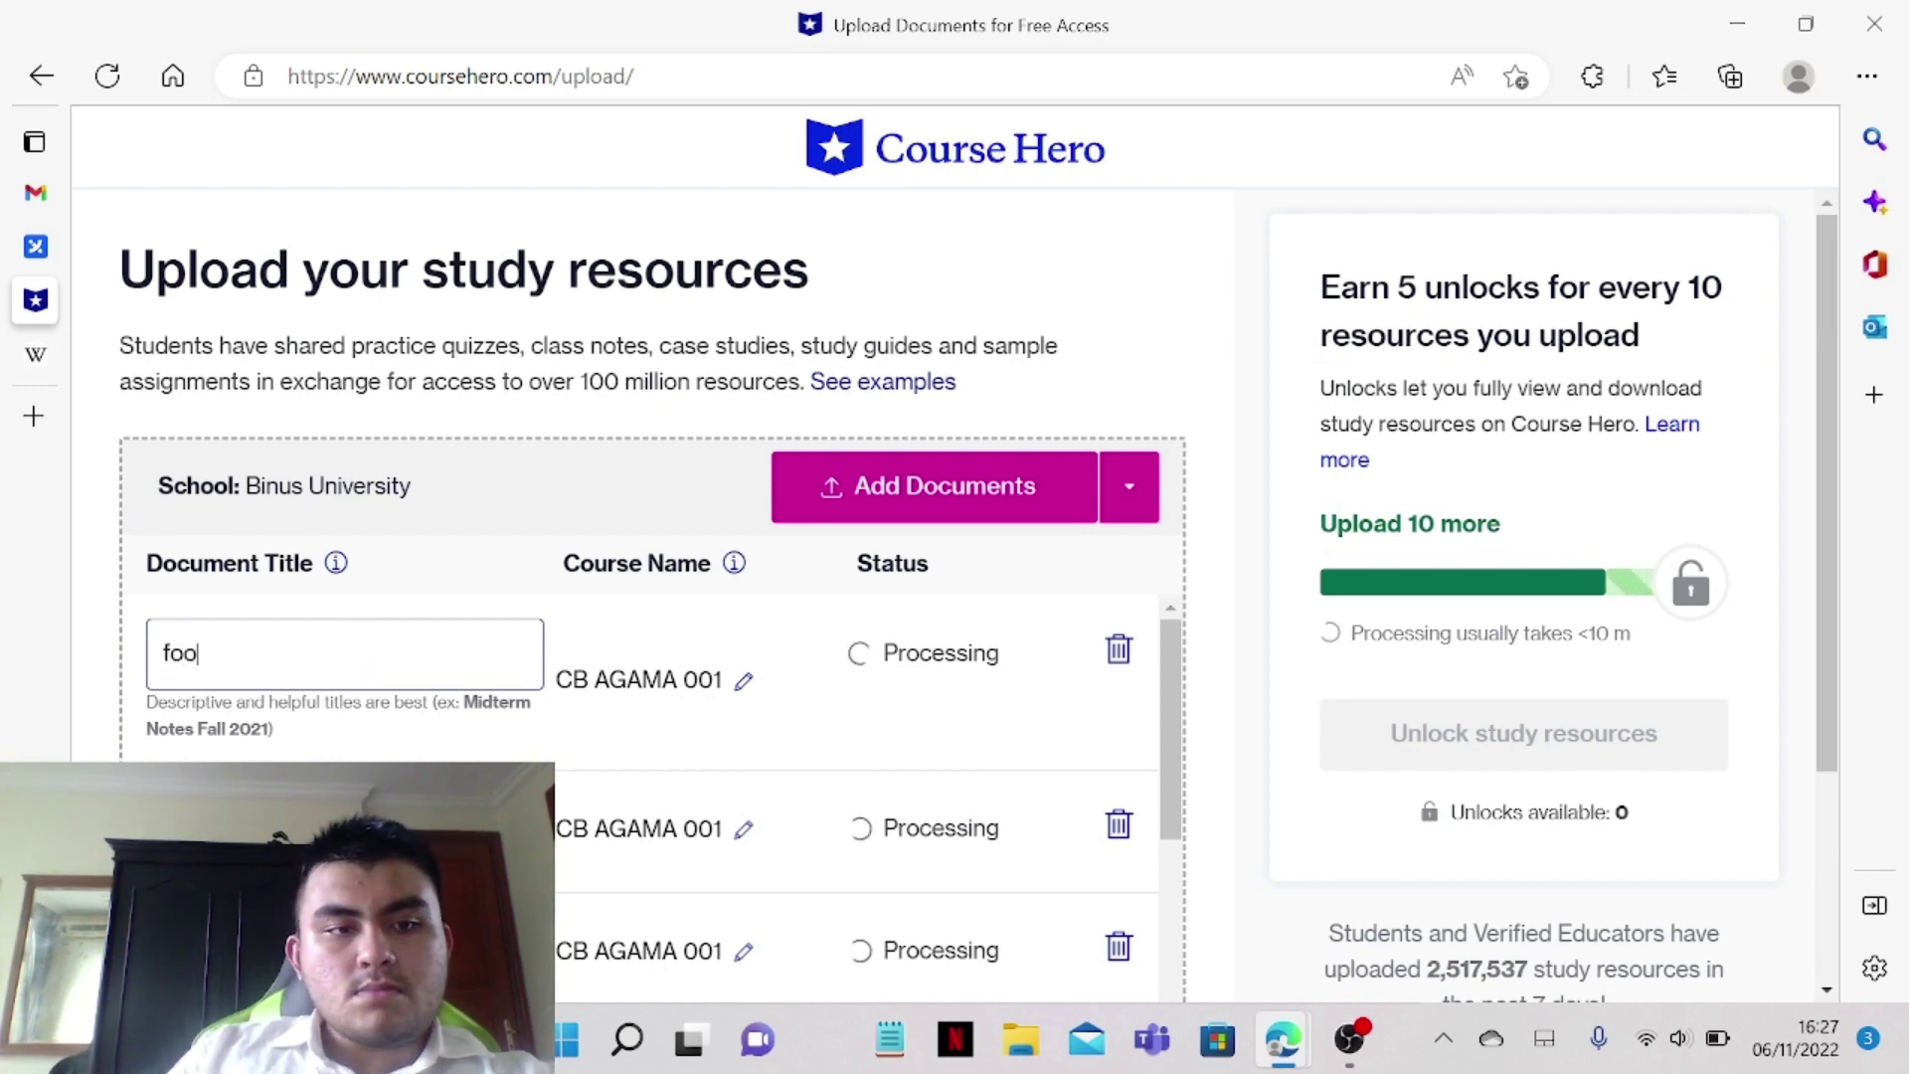
text(d info)
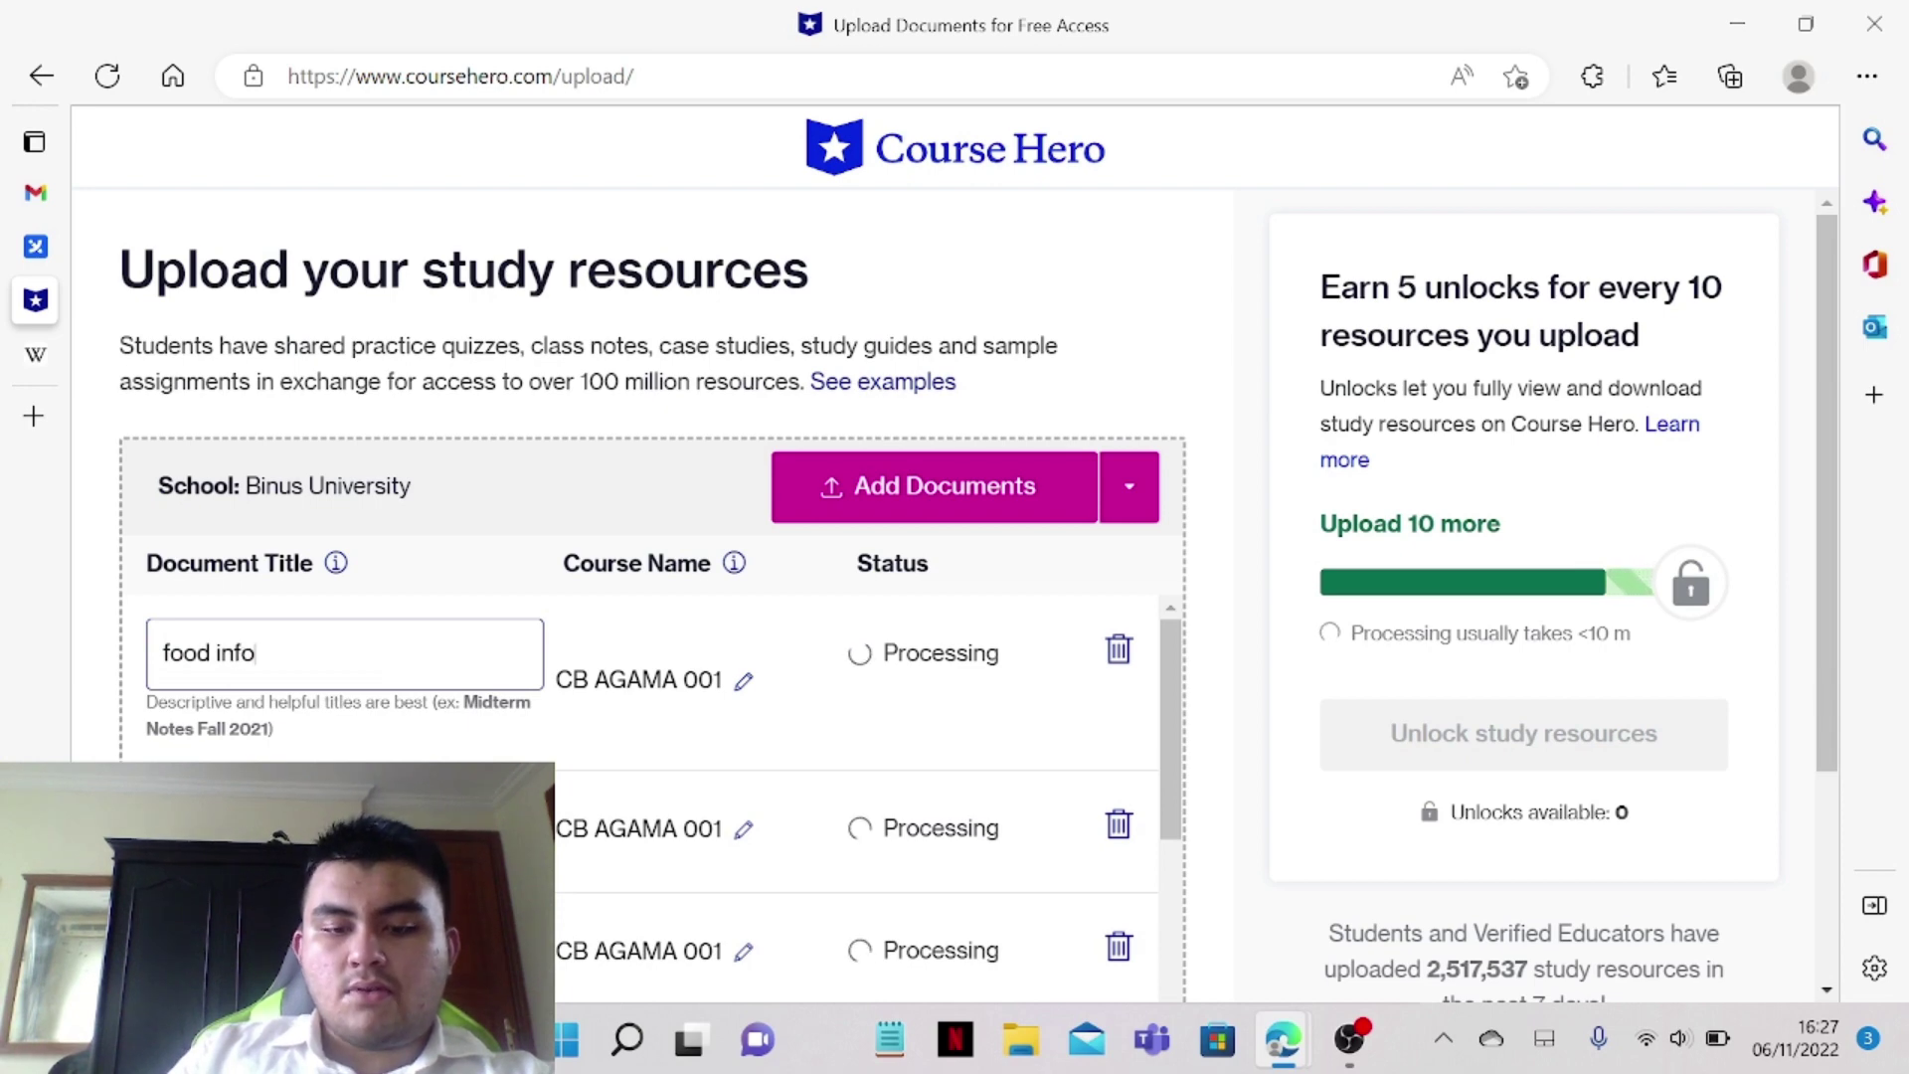
text(graphics)
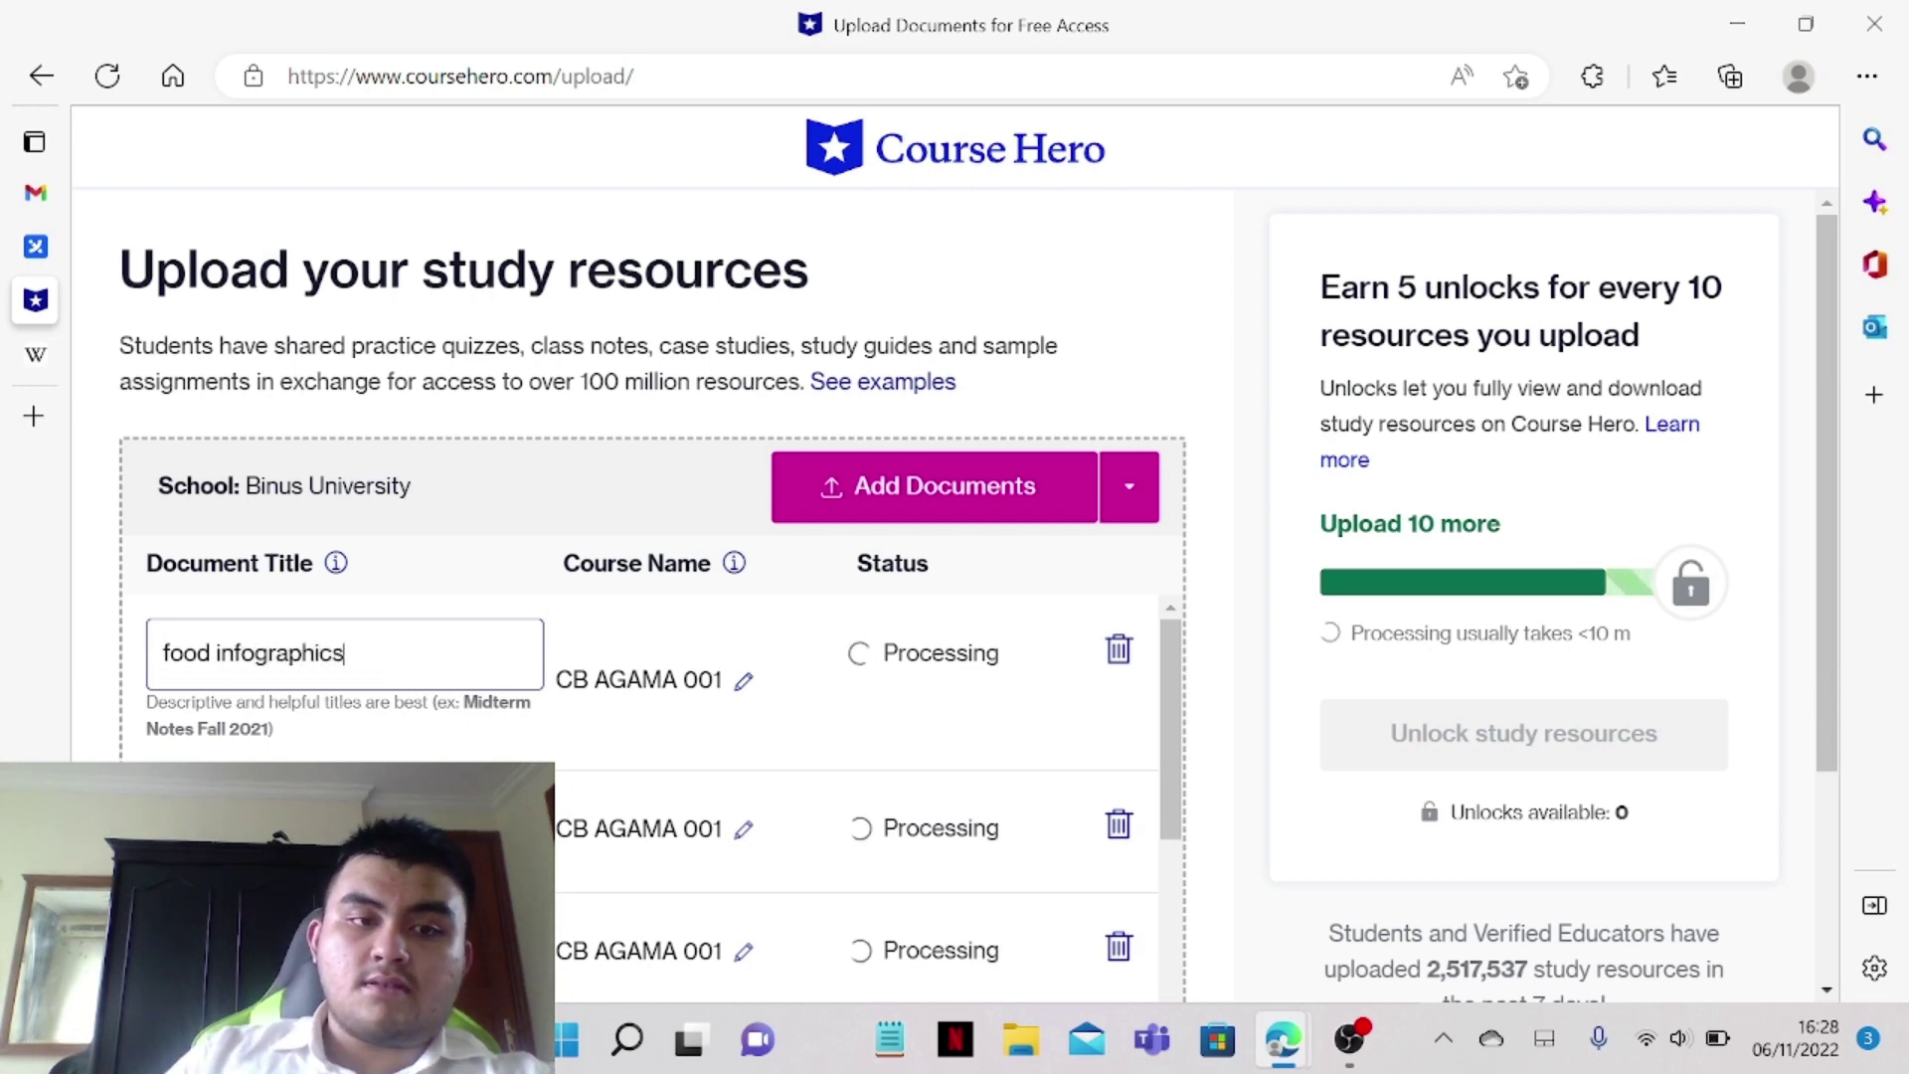
click(714, 425)
scroll(789, 741, down, 5)
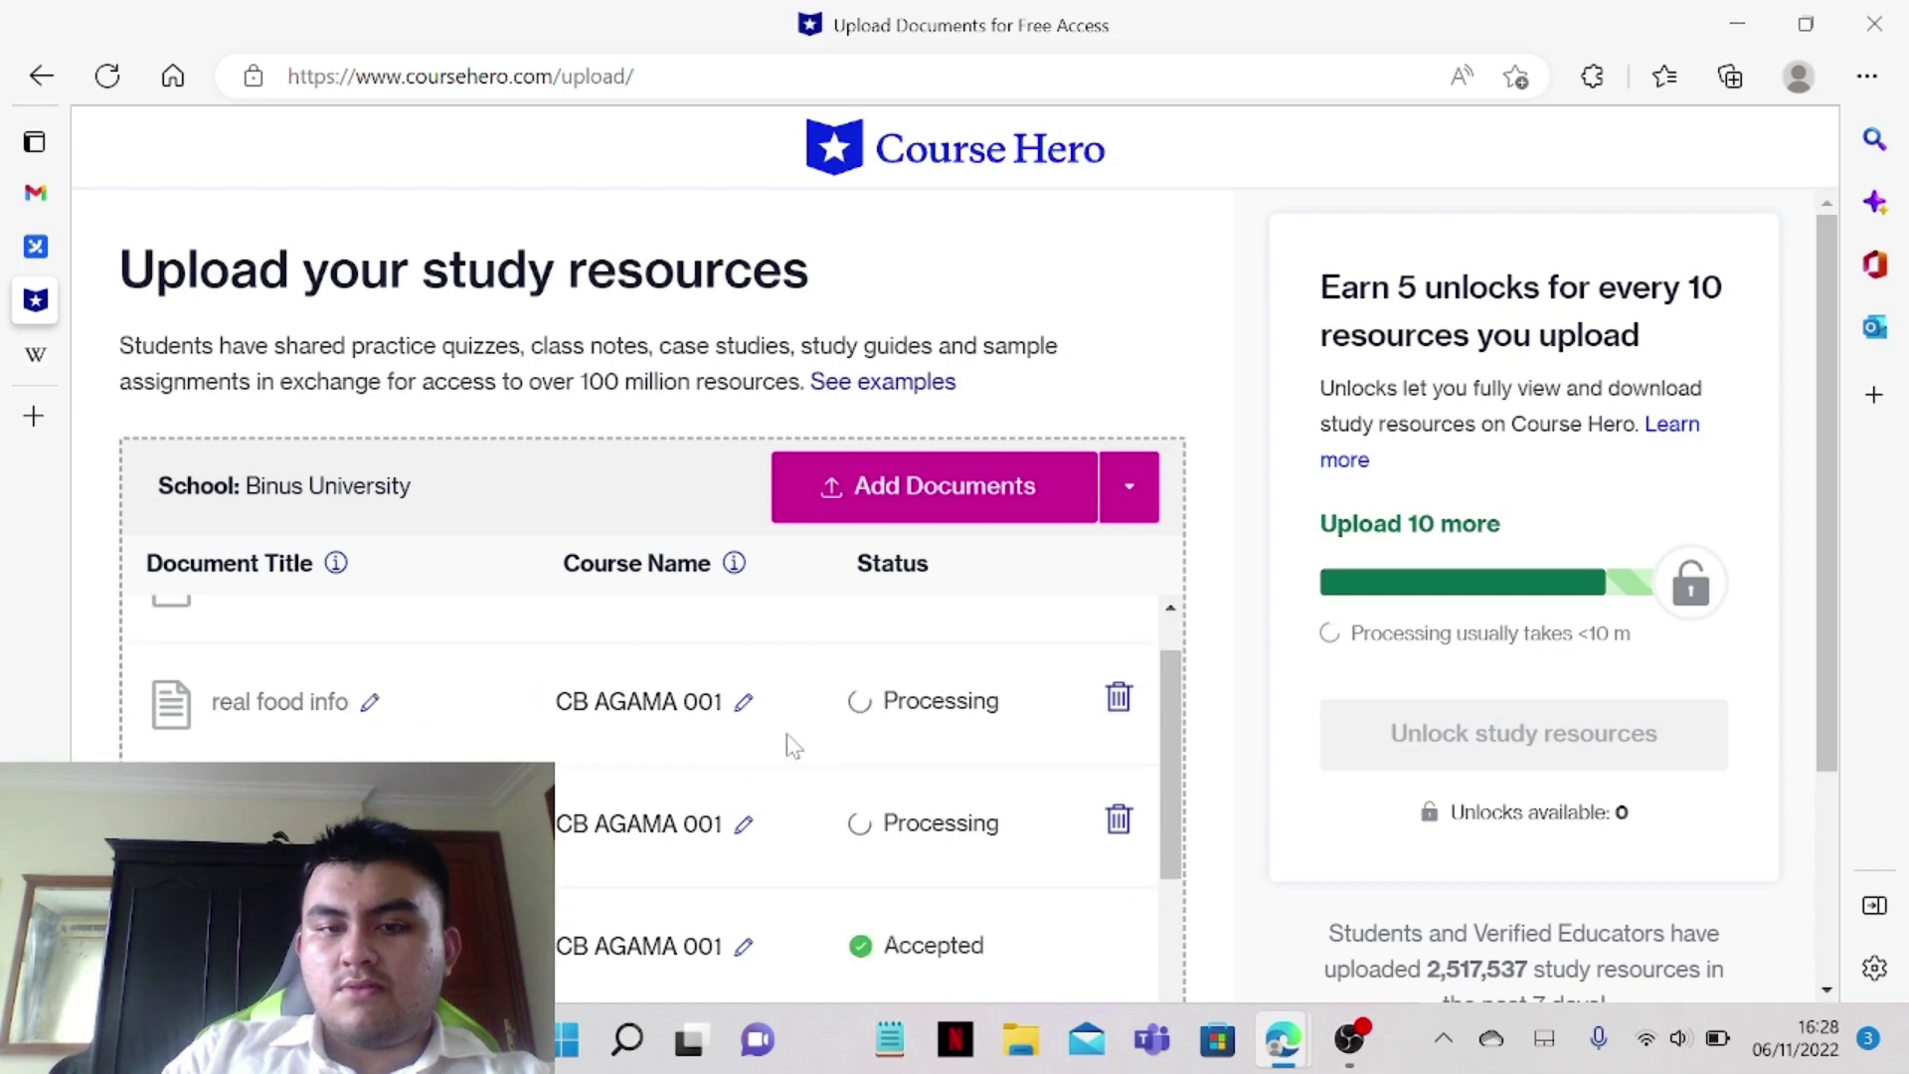
scroll(830, 733, down, 2)
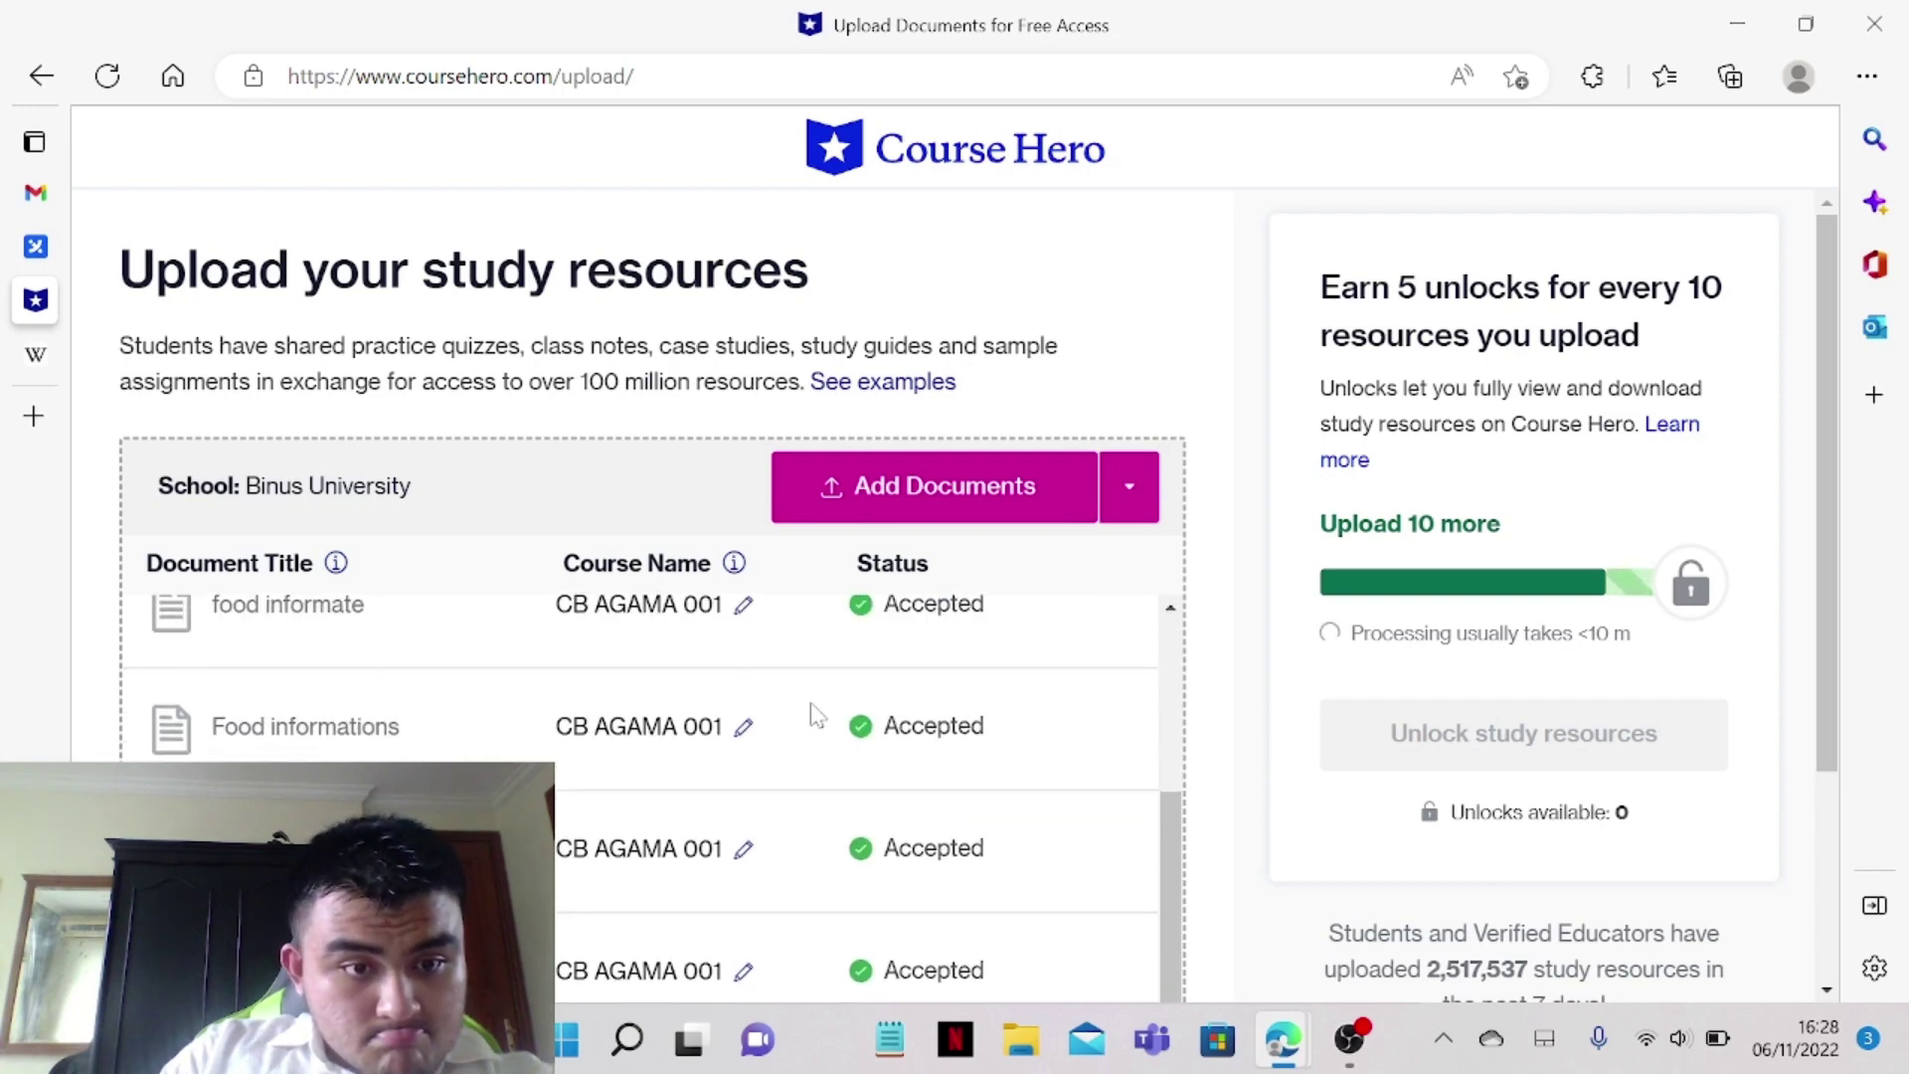
scroll(823, 775, up, 2)
scroll(825, 779, up, 5)
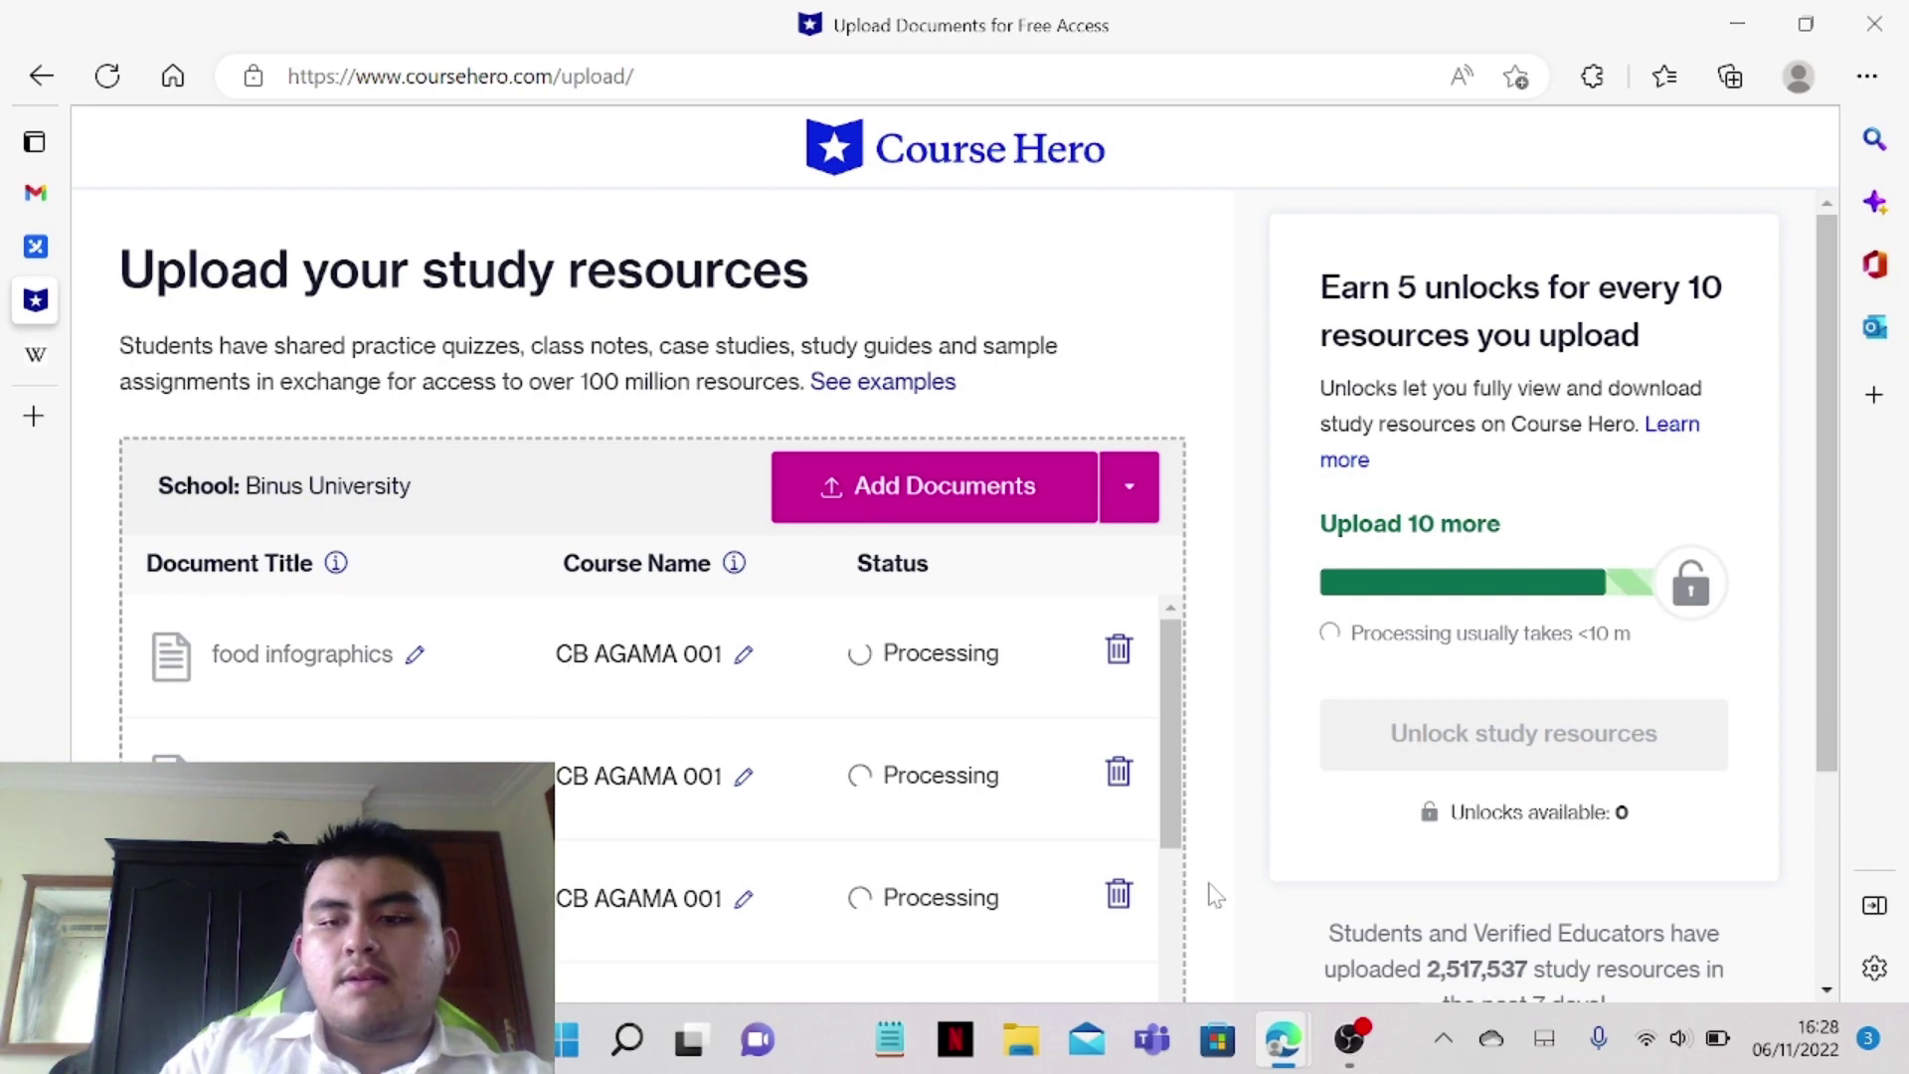
Bring the OBS Studio window to the front and move it toward the upper right
click(1350, 1039)
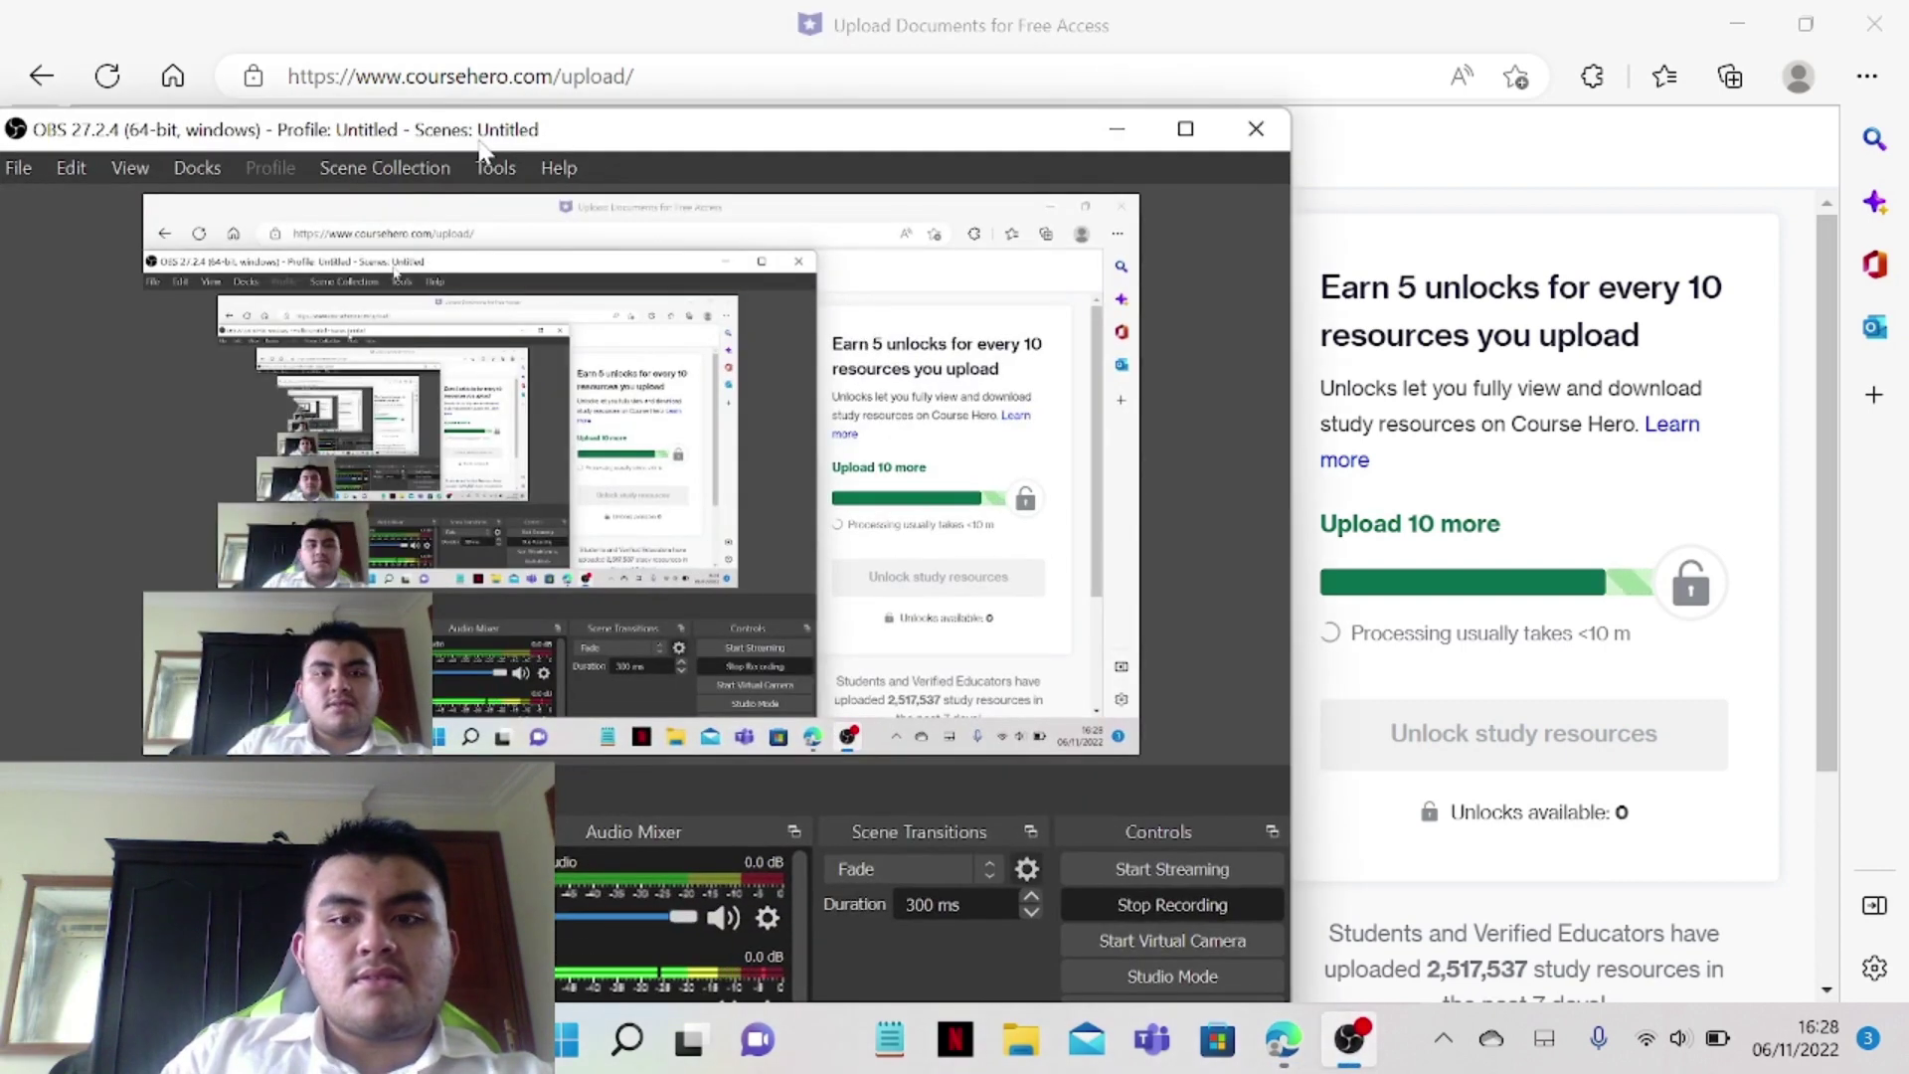
drag(481, 149, 996, 57)
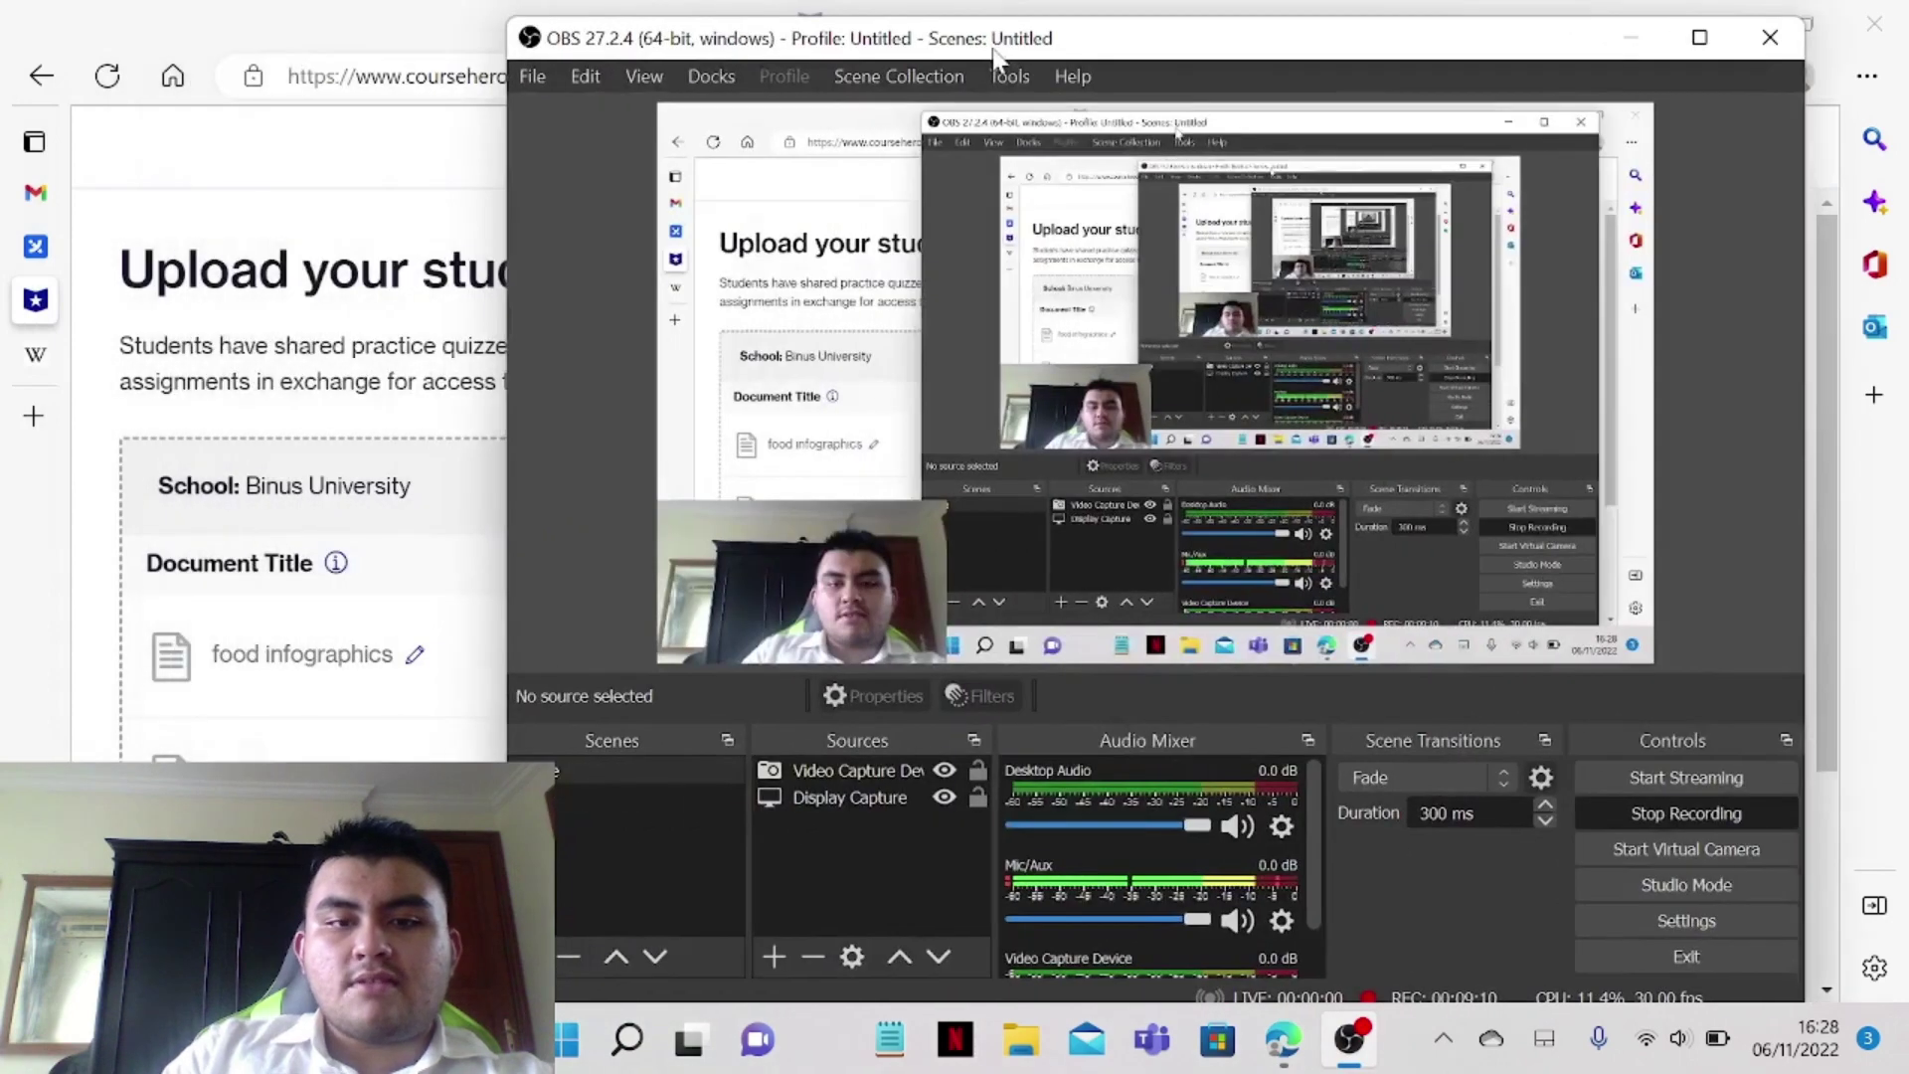